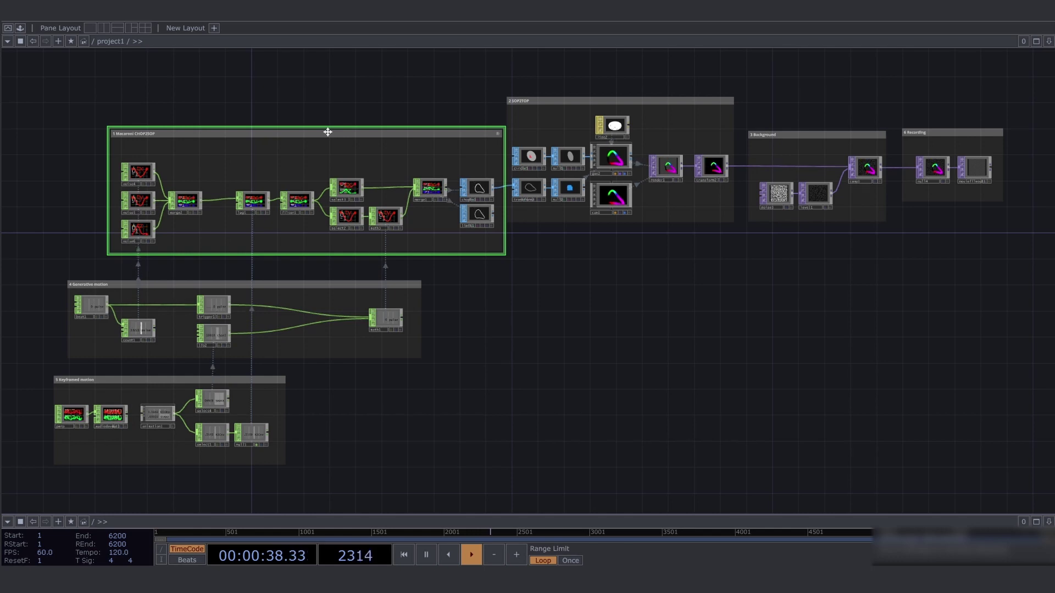
Select the three noise CHOPs in the Macaroni CHOP2SOP section and show noise4's parameters
{"action": "double_click", "coordinate": [328, 132]}
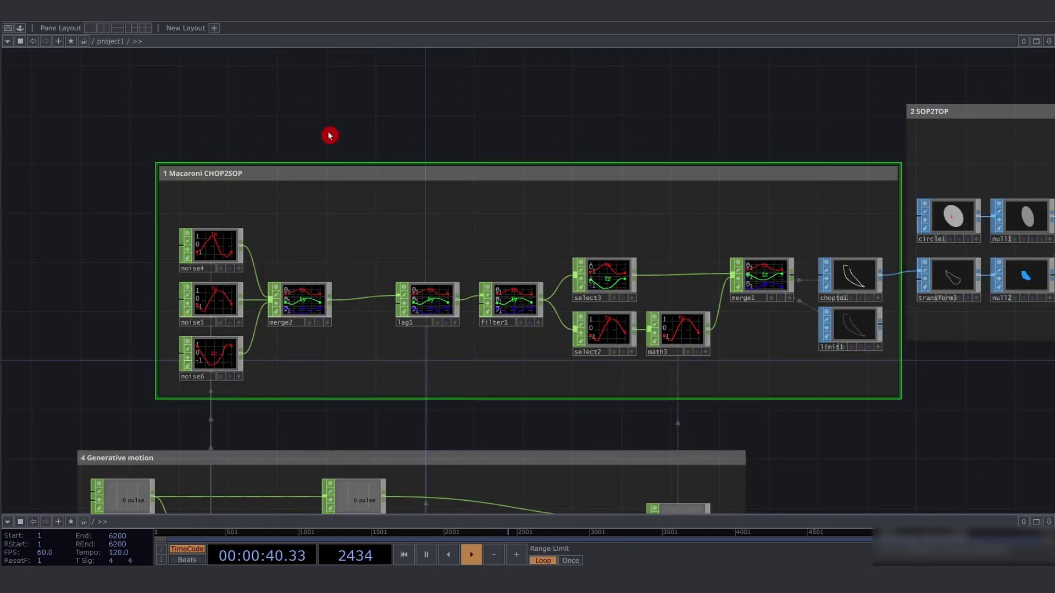
{"action": "left_click_drag", "start_coordinate": [325, 125], "coordinate": [271, 127]}
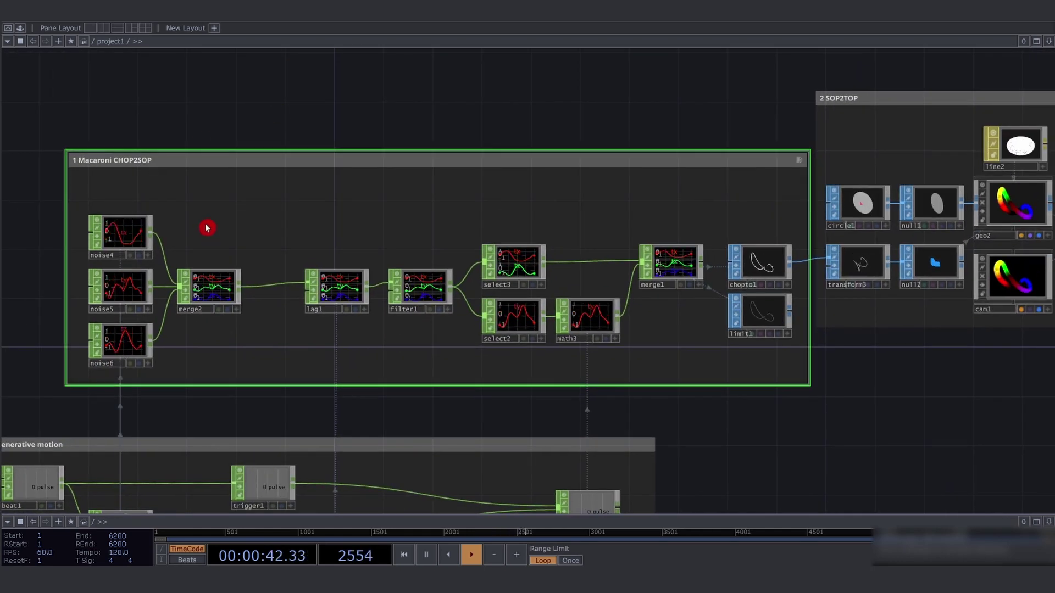
{"action": "left_click_drag", "start_coordinate": [120, 194], "coordinate": [248, 345]}
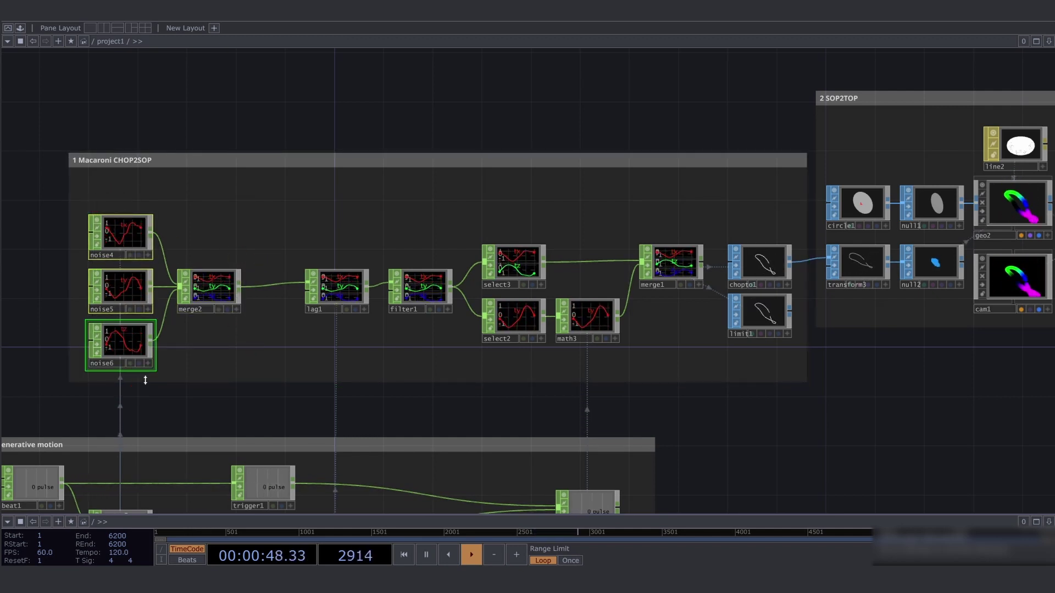
{"action": "left_click", "coordinate": [122, 238]}
{"action": "key", "text": "p"}
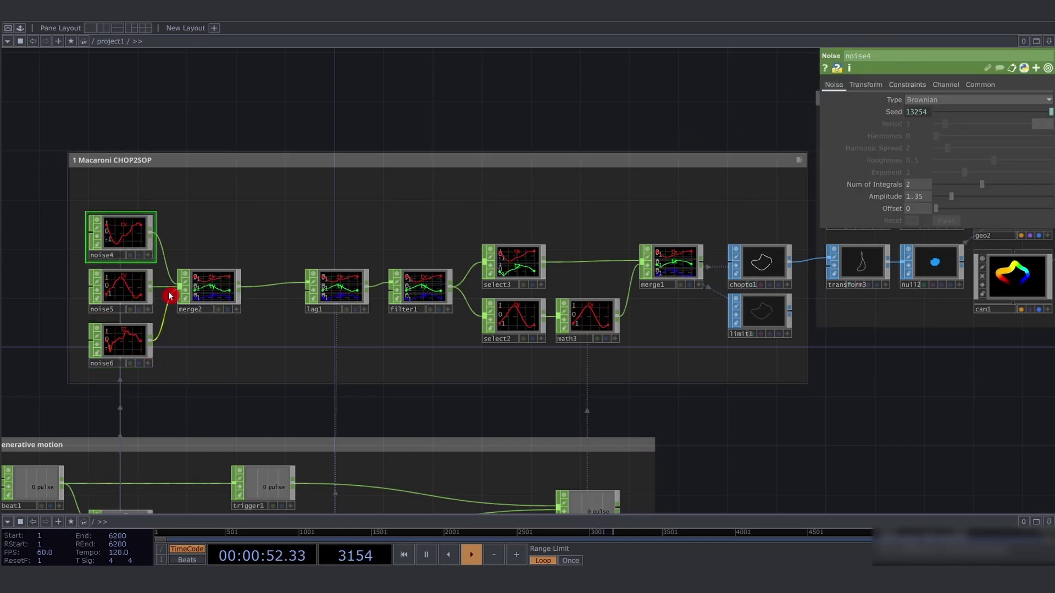
Inspect the merge2 parameters, then those of chopto1 at the end of the Macaroni CHOP2SOP chain
{"action": "left_click", "coordinate": [206, 295]}
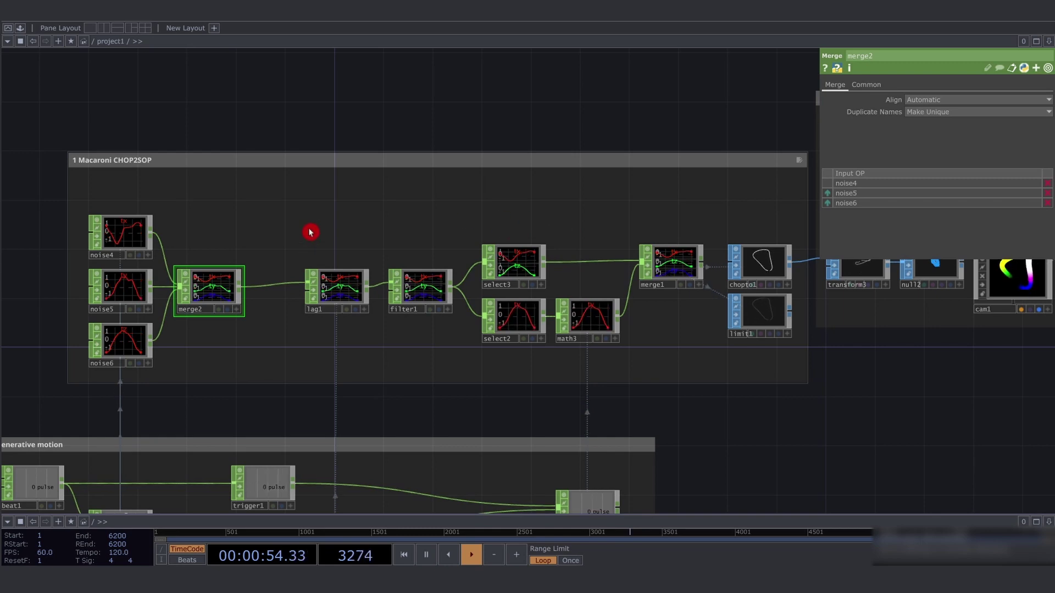
{"action": "left_click_drag", "start_coordinate": [311, 232], "coordinate": [347, 332]}
{"action": "left_click", "coordinate": [404, 239]}
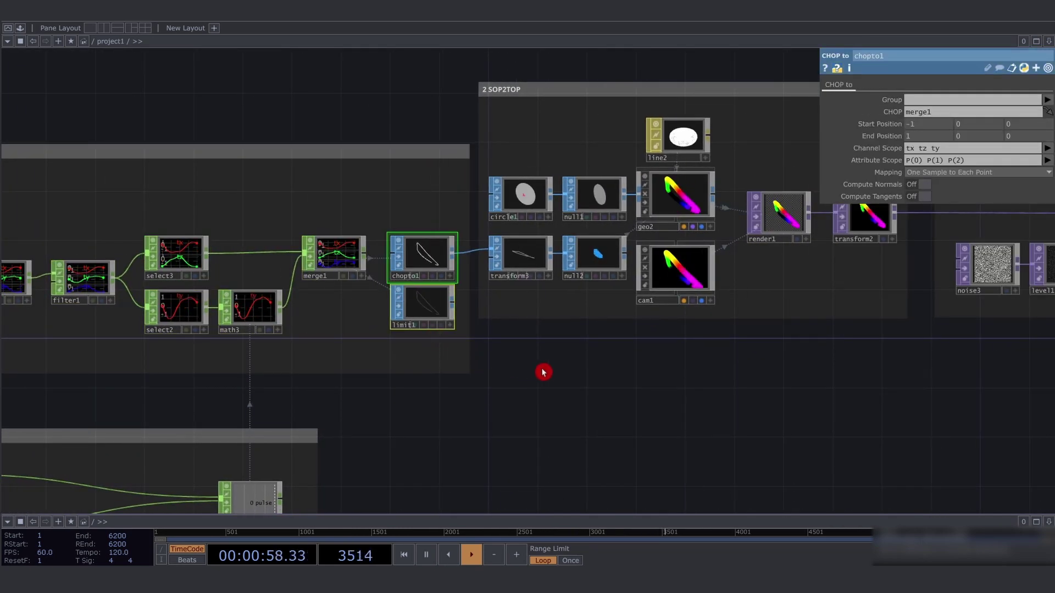
Select the operators in the SOP2TOP section and examine the chain from circle1 and transform3 to transform2
{"action": "left_click_drag", "start_coordinate": [591, 371], "coordinate": [385, 375]}
{"action": "left_click", "coordinate": [455, 96]}
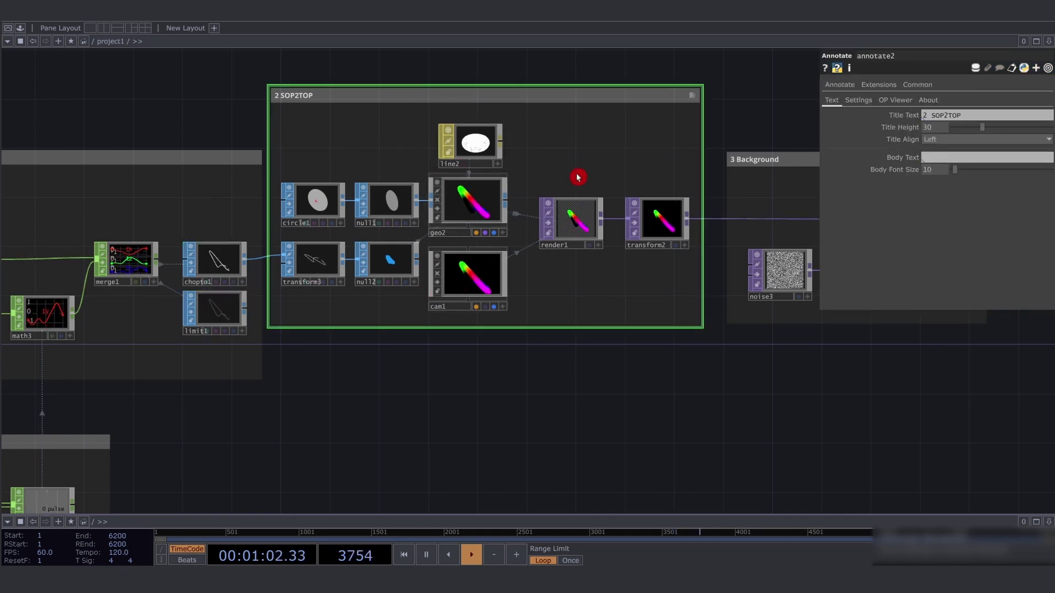
{"action": "mouse_move", "coordinate": [309, 127]}
{"action": "left_mouse_down"}
{"action": "mouse_move", "coordinate": [638, 270]}
{"action": "mouse_move", "coordinate": [681, 305]}
{"action": "left_mouse_up"}
{"action": "scroll", "coordinate": [309, 257], "scroll_direction": "up", "scroll_amount": 6}
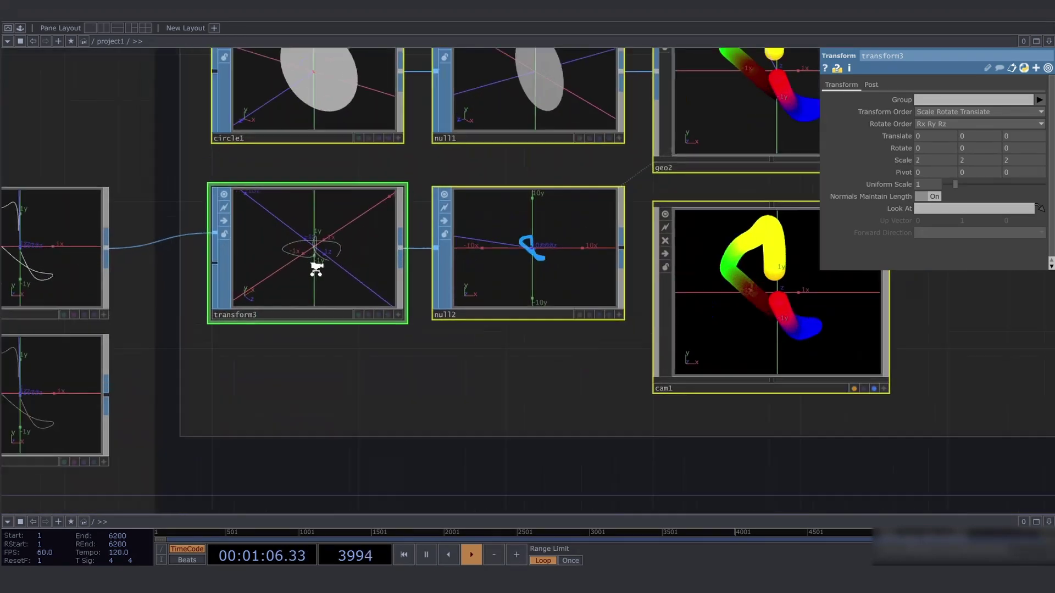
{"action": "scroll", "coordinate": [294, 242], "scroll_direction": "down", "scroll_amount": 6}
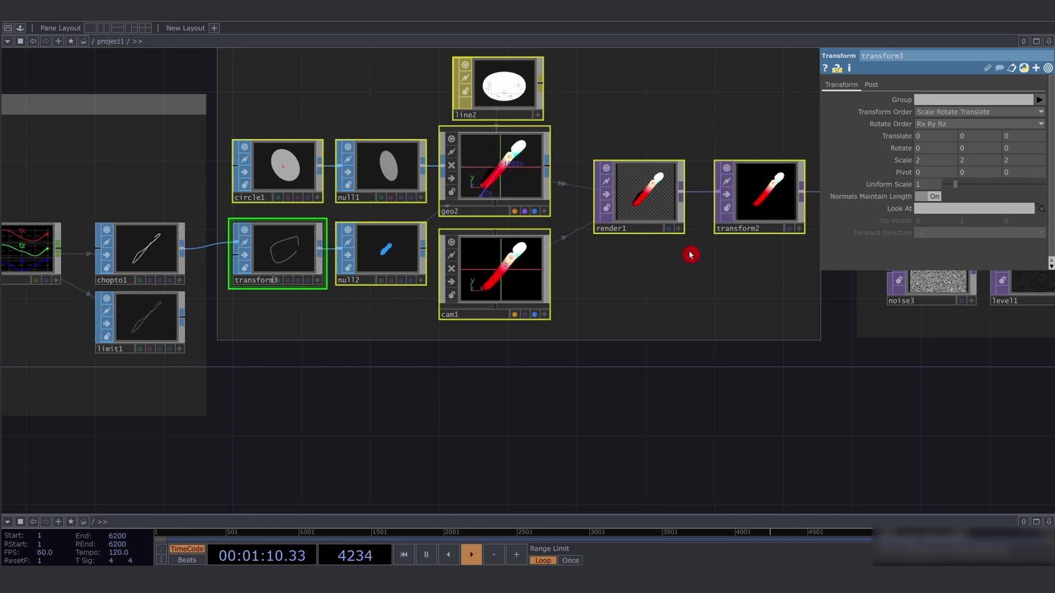
{"action": "left_click_drag", "start_coordinate": [787, 241], "coordinate": [691, 248]}
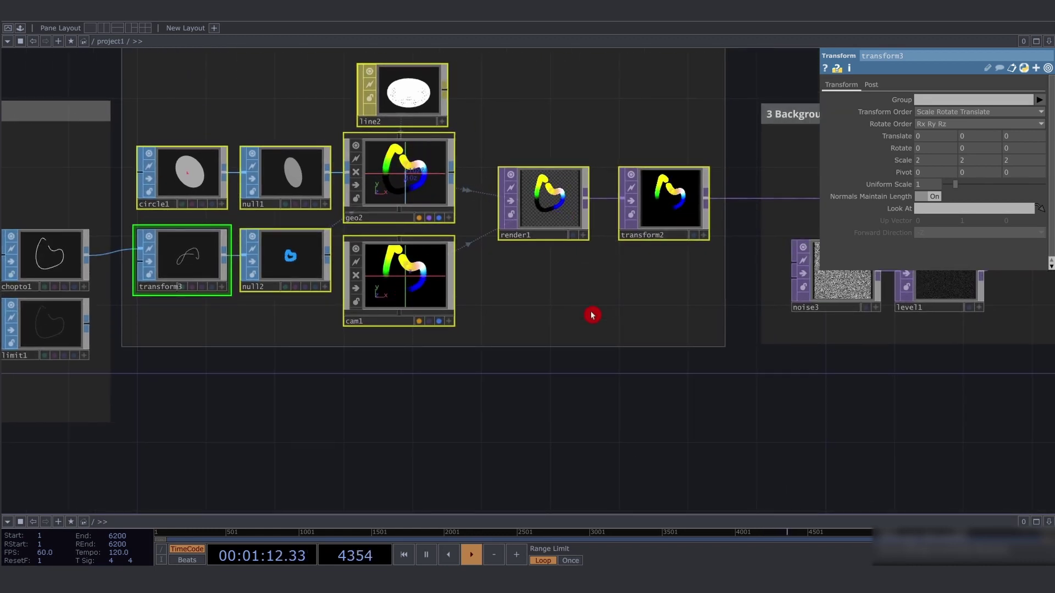
Inspect the Common parameters of render1 and of the merge1 CHOP that feeds chopto1
{"action": "left_click", "coordinate": [543, 198]}
{"action": "scroll", "coordinate": [325, 235], "scroll_direction": "down", "scroll_amount": 2}
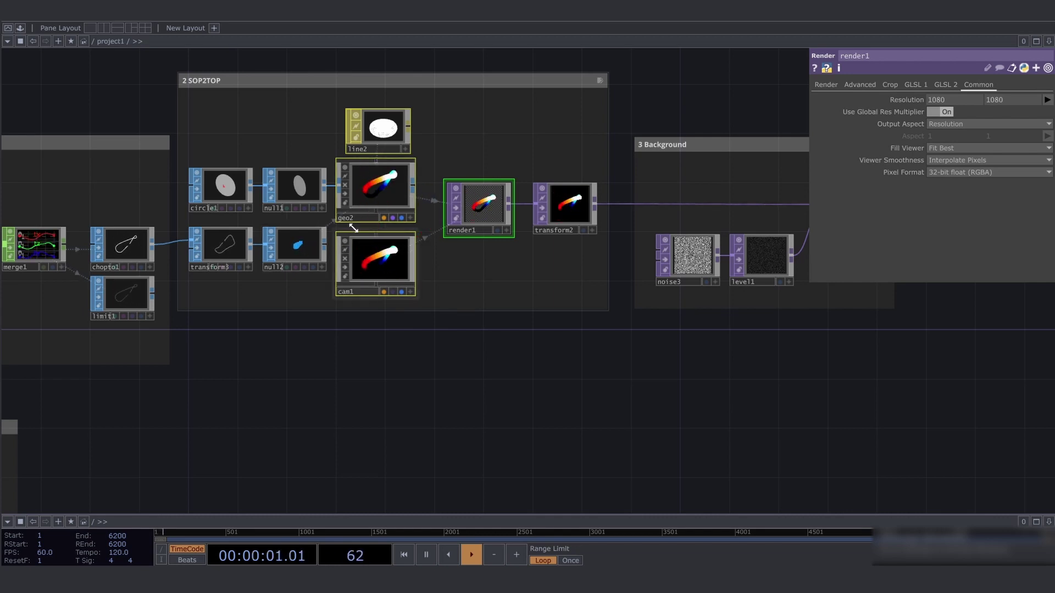
{"action": "left_click", "coordinate": [55, 244]}
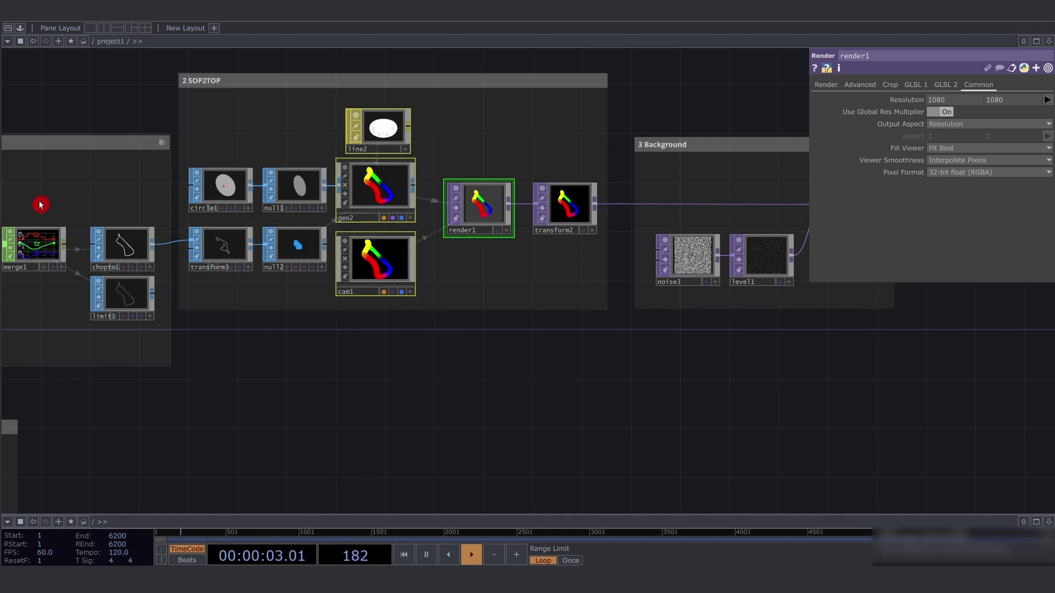
{"action": "left_click", "coordinate": [53, 246]}
{"action": "left_click", "coordinate": [356, 280]}
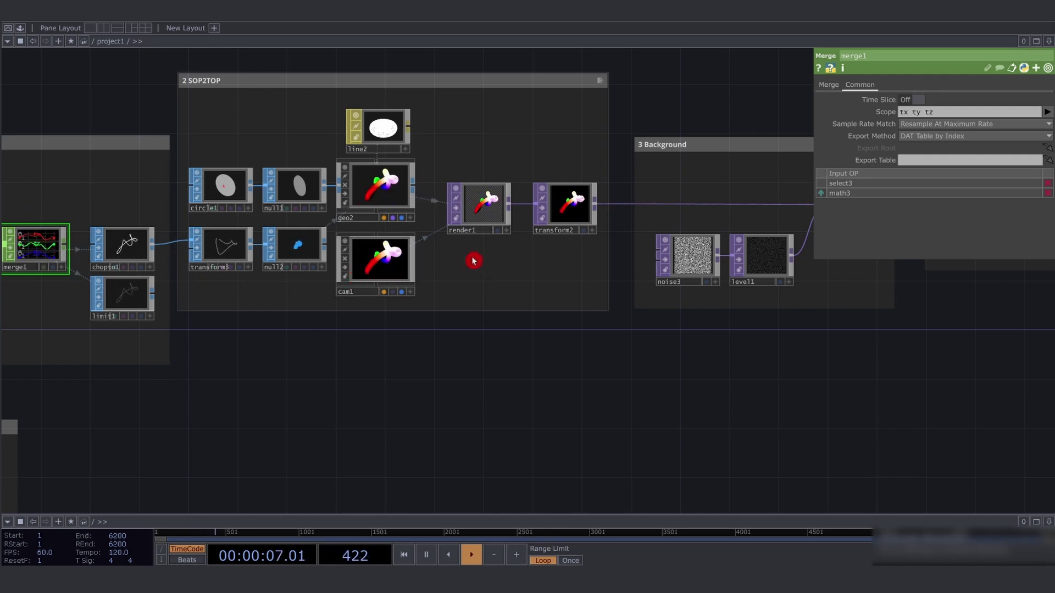
Examine the Background section up close, from transform2, noise3 and level1 to the comp1 composite
{"action": "left_click_drag", "start_coordinate": [629, 130], "coordinate": [426, 158]}
{"action": "right_click_drag", "start_coordinate": [449, 130], "coordinate": [581, 228]}
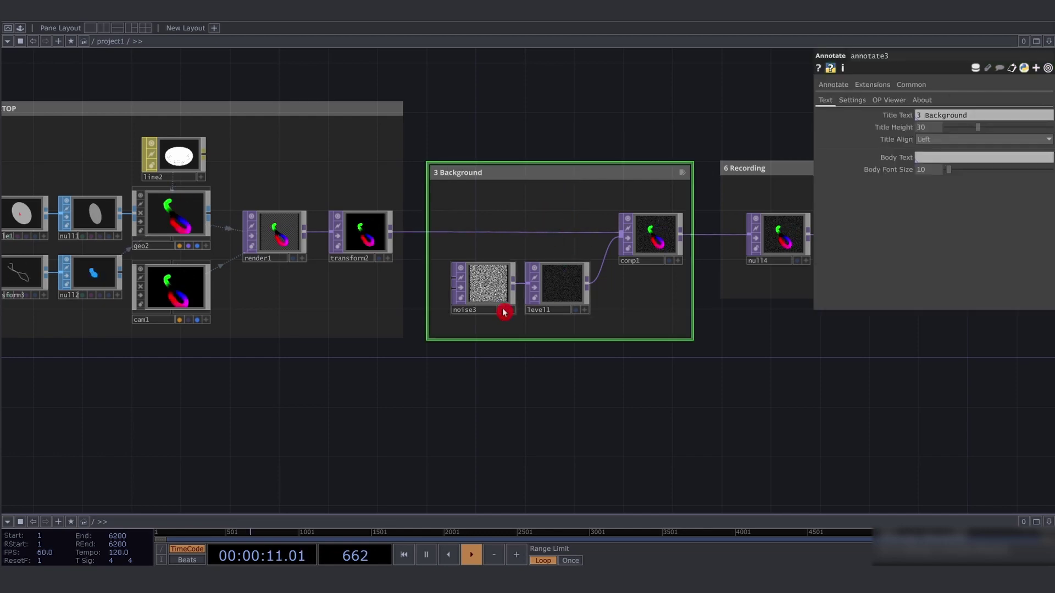
{"action": "scroll", "coordinate": [604, 302], "scroll_direction": "up", "scroll_amount": 5}
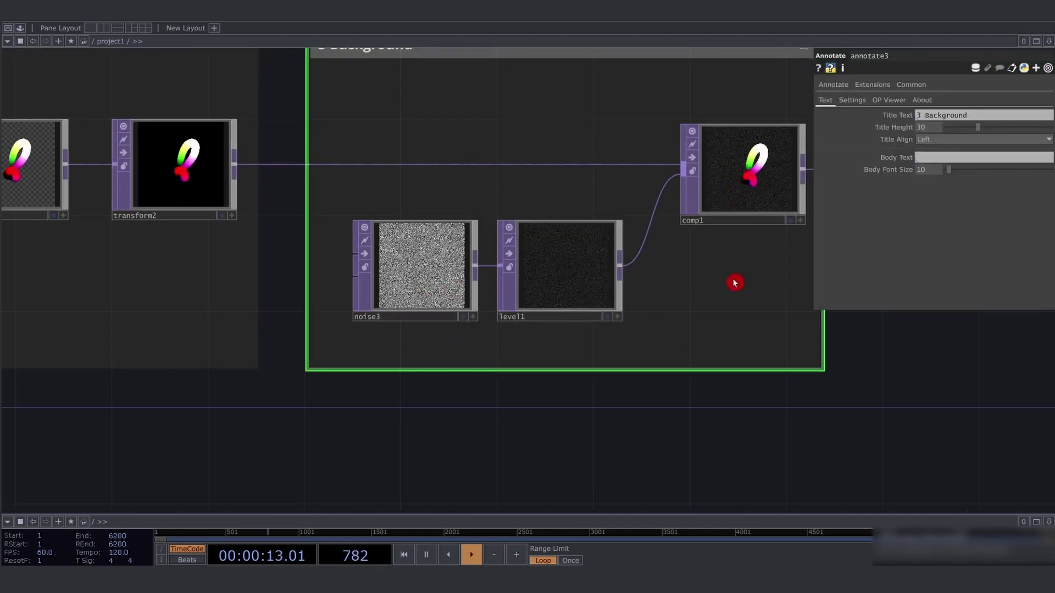
{"action": "scroll", "coordinate": [110, 164], "scroll_direction": "up", "scroll_amount": 2}
{"action": "scroll", "coordinate": [111, 163], "scroll_direction": "up", "scroll_amount": 3}
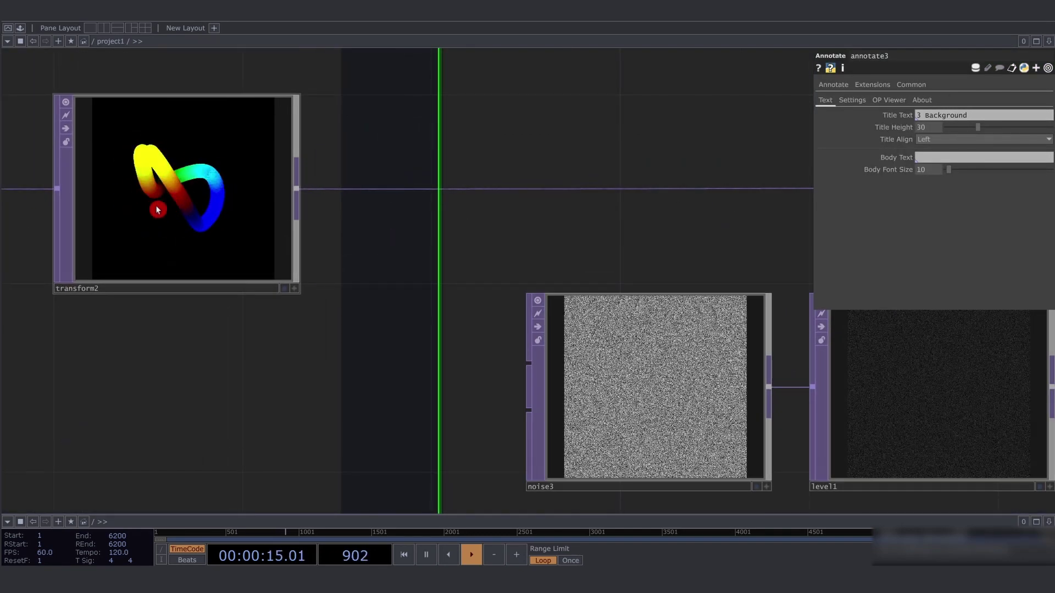
{"action": "scroll", "coordinate": [158, 207], "scroll_direction": "down", "scroll_amount": 10}
{"action": "scroll", "coordinate": [448, 207], "scroll_direction": "up", "scroll_amount": 8}
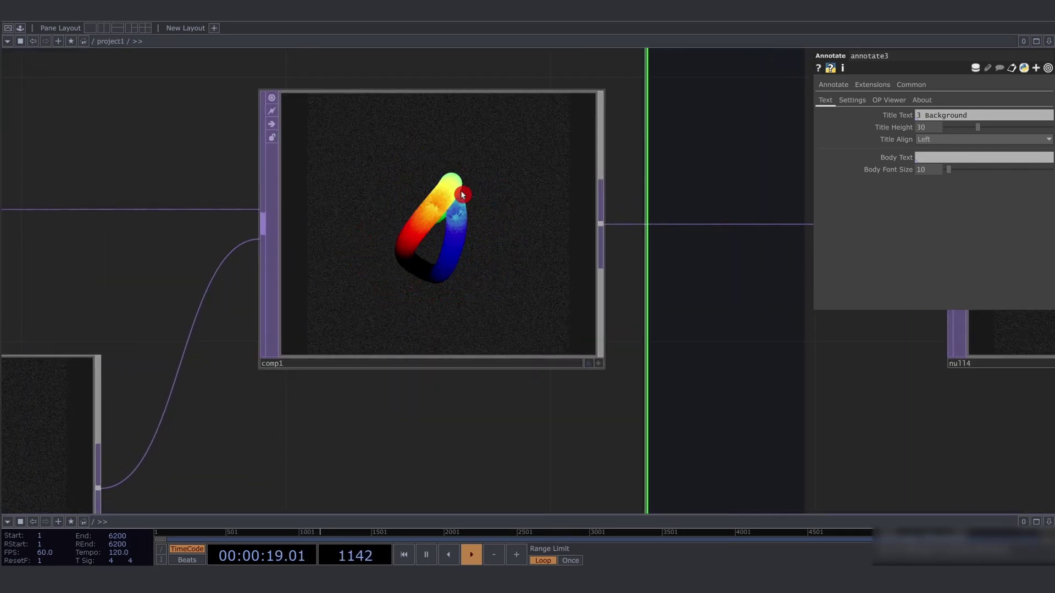
{"action": "scroll", "coordinate": [531, 211], "scroll_direction": "down", "scroll_amount": 8}
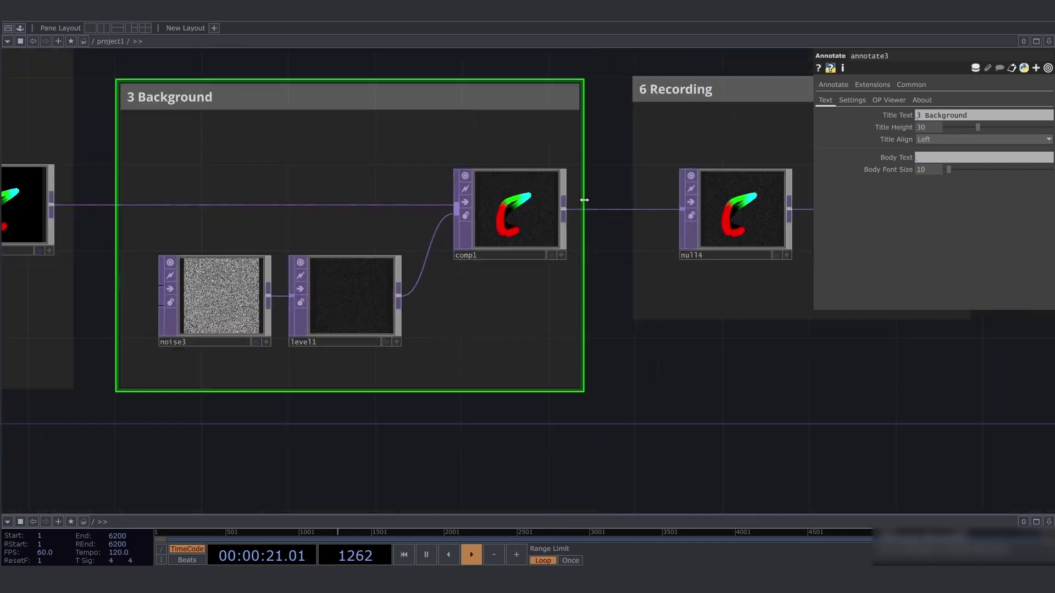
{"action": "scroll", "coordinate": [699, 148], "scroll_direction": "down", "scroll_amount": 2}
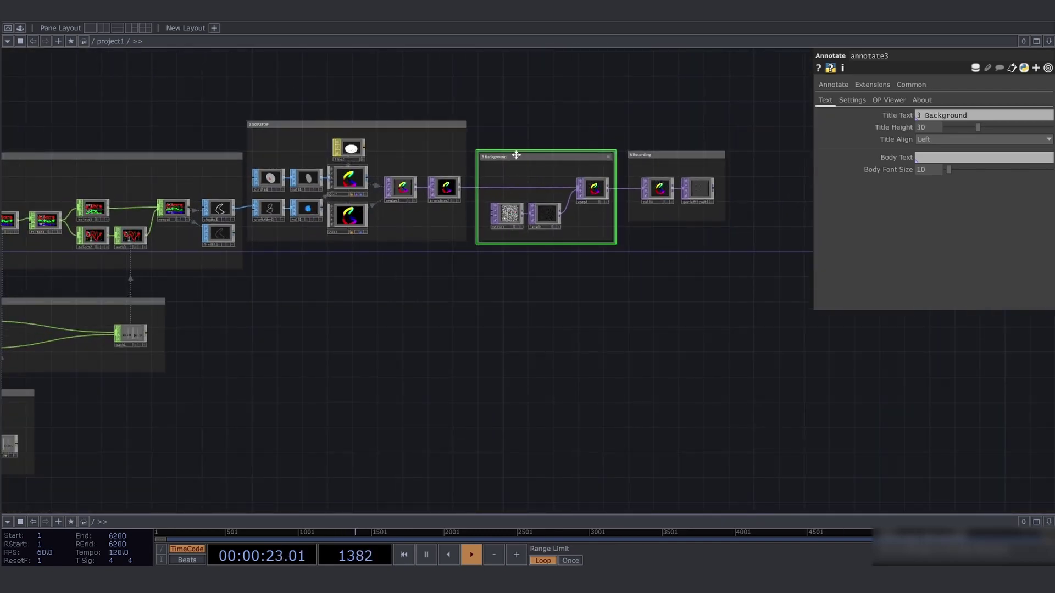
Examine the Generative motion section and inspect the parameters of beat1
{"action": "left_click_drag", "start_coordinate": [261, 391], "coordinate": [632, 311]}
{"action": "scroll", "coordinate": [259, 270], "scroll_direction": "up", "scroll_amount": 4}
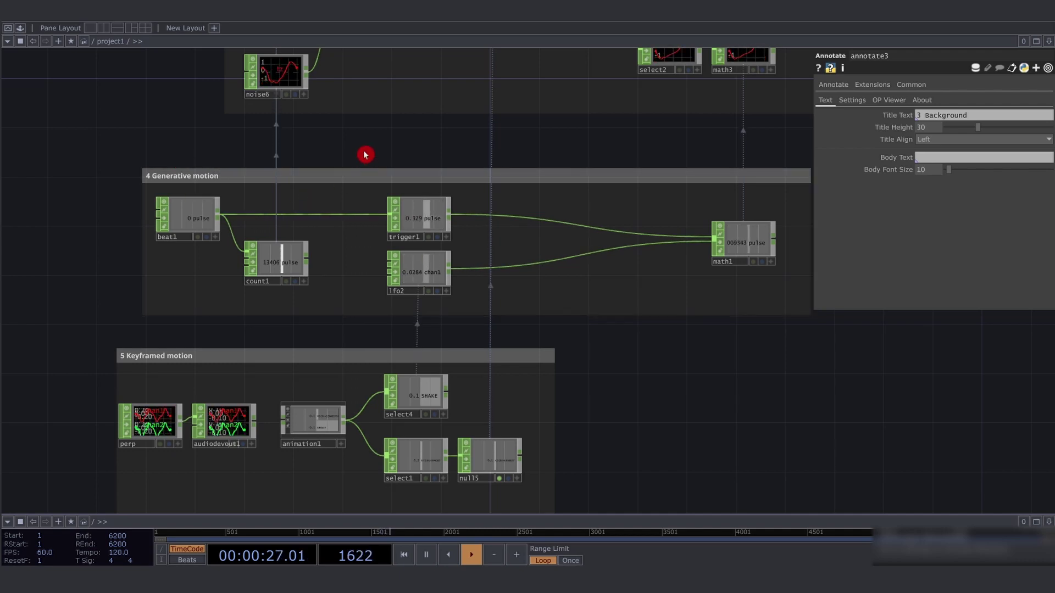
{"action": "left_click_drag", "start_coordinate": [364, 155], "coordinate": [334, 165]}
{"action": "left_click", "coordinate": [416, 203]}
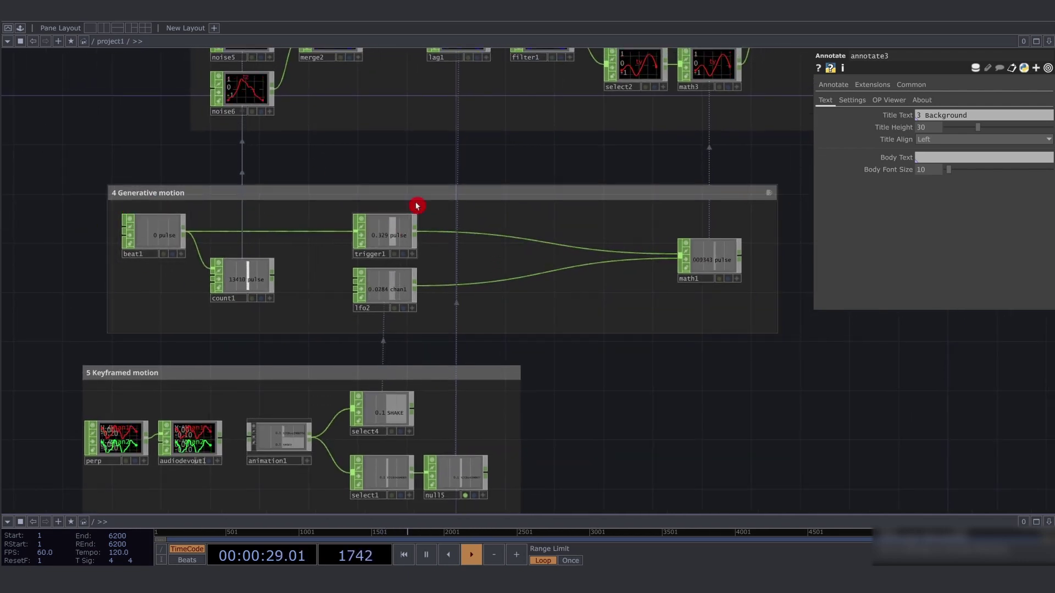
{"action": "left_click", "coordinate": [148, 239]}
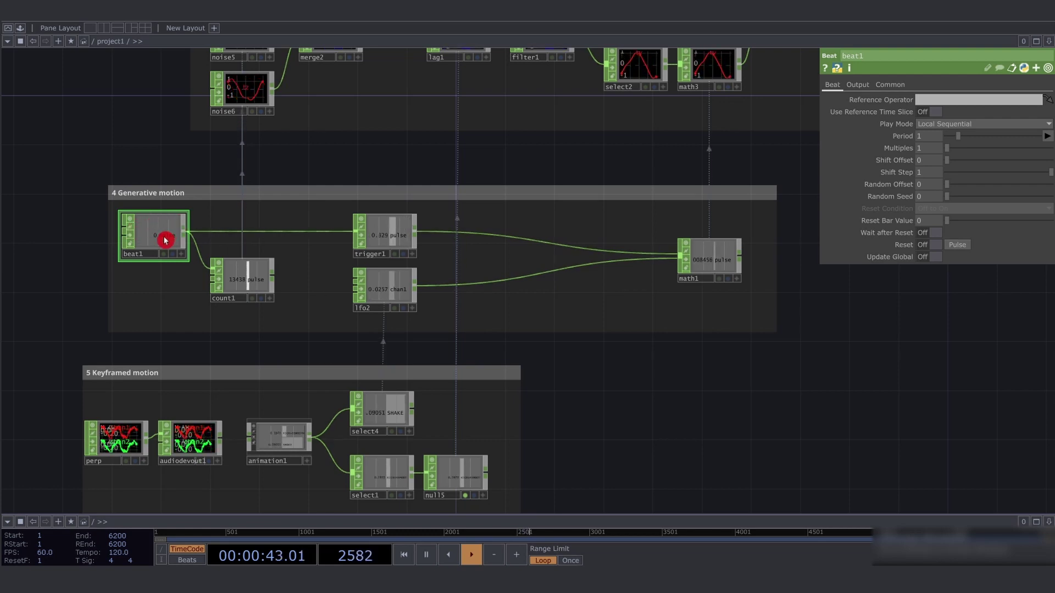
{"action": "left_click", "coordinate": [579, 209]}
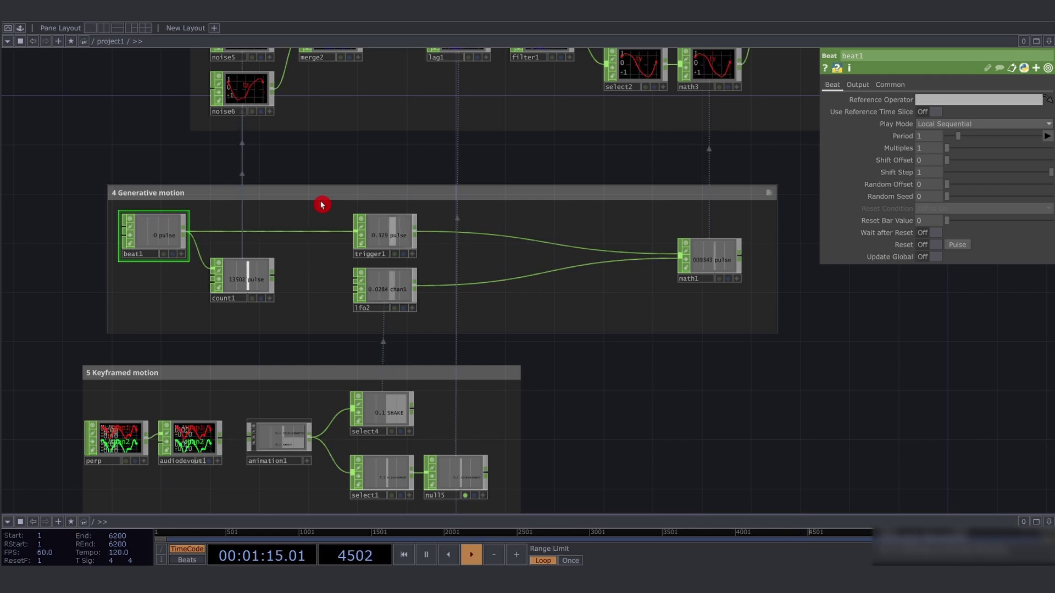
{"action": "left_click", "coordinate": [281, 179]}
{"action": "left_click_drag", "start_coordinate": [289, 172], "coordinate": [280, 175]}
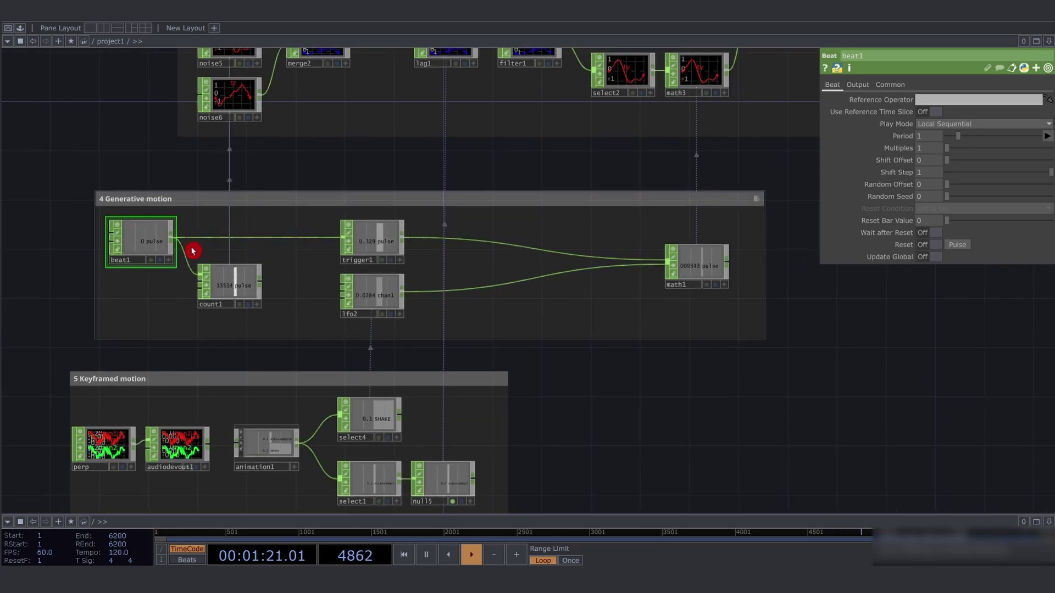
Select the Generative motion operators, starting with beat1 and then count1, trigger1, lfo2 and math1
{"action": "right_click_drag", "start_coordinate": [61, 177], "coordinate": [780, 340]}
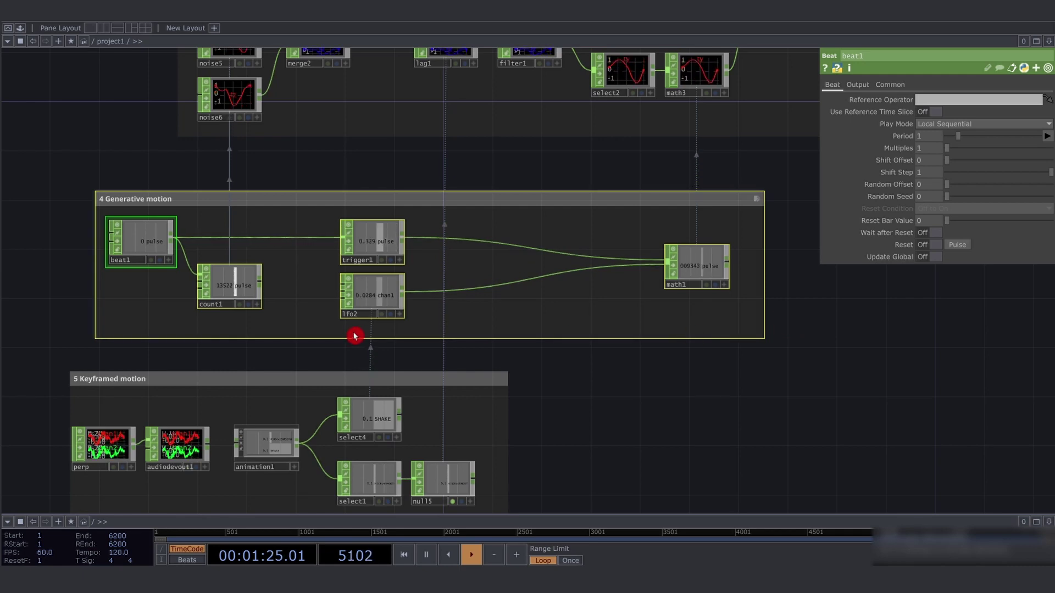
{"action": "left_click", "coordinate": [137, 245]}
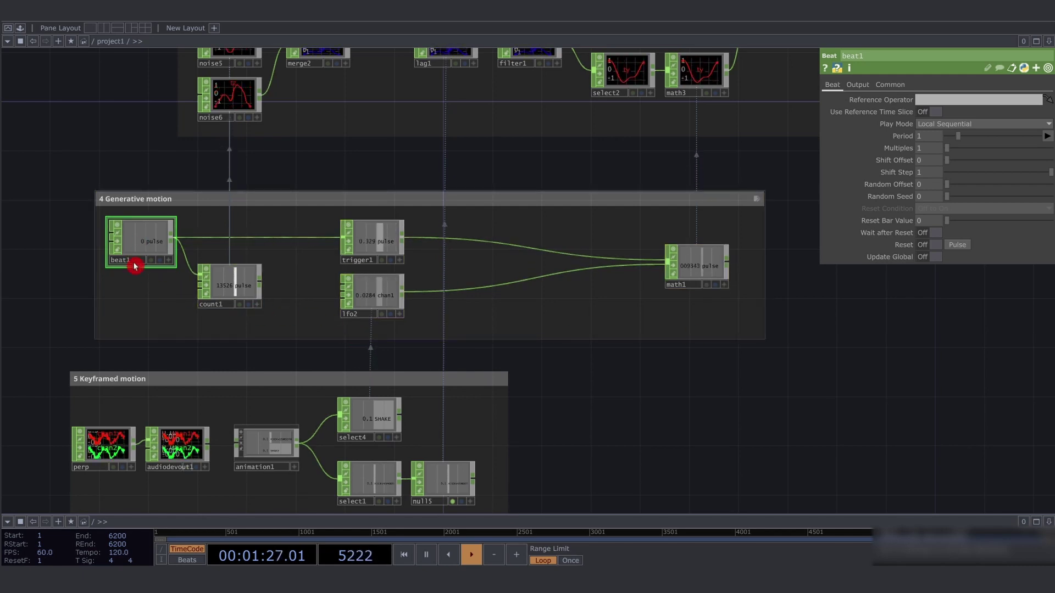
{"action": "right_click_drag", "start_coordinate": [222, 327], "coordinate": [699, 239]}
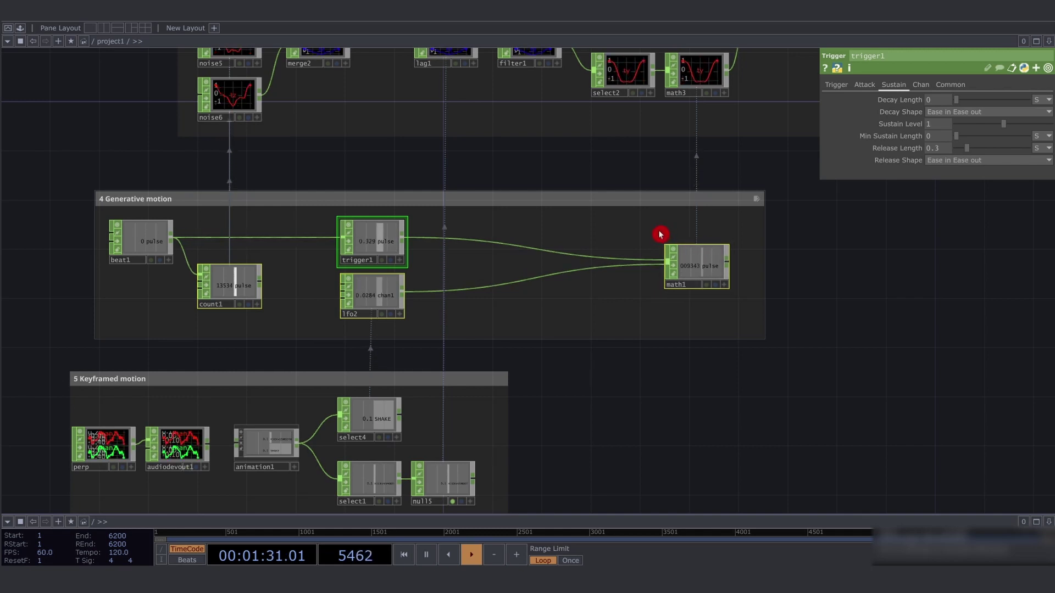
{"action": "left_click_drag", "start_coordinate": [539, 162], "coordinate": [543, 176]}
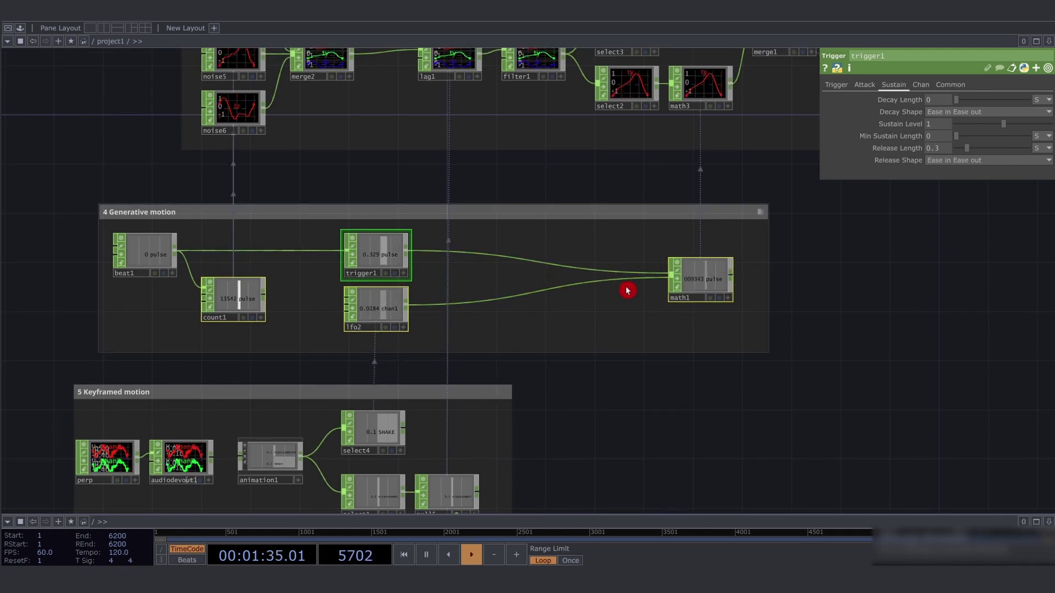
Select the Macaroni CHOP2SOP operators from the noise CHOPs through math3 that the generative motion drives
{"action": "left_click_drag", "start_coordinate": [560, 189], "coordinate": [483, 305]}
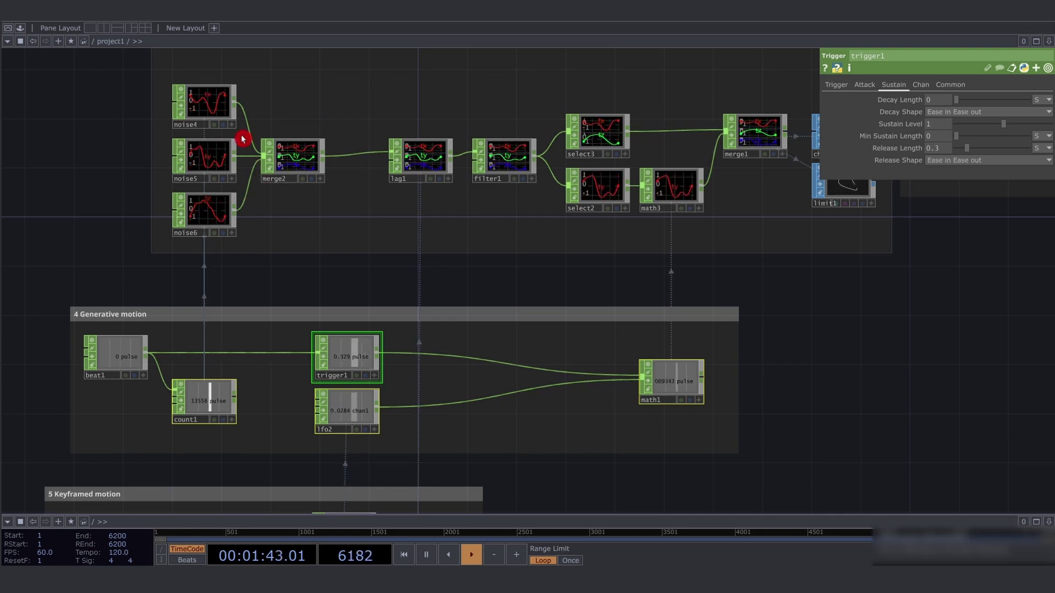
{"action": "right_click_drag", "start_coordinate": [129, 87], "coordinate": [715, 265]}
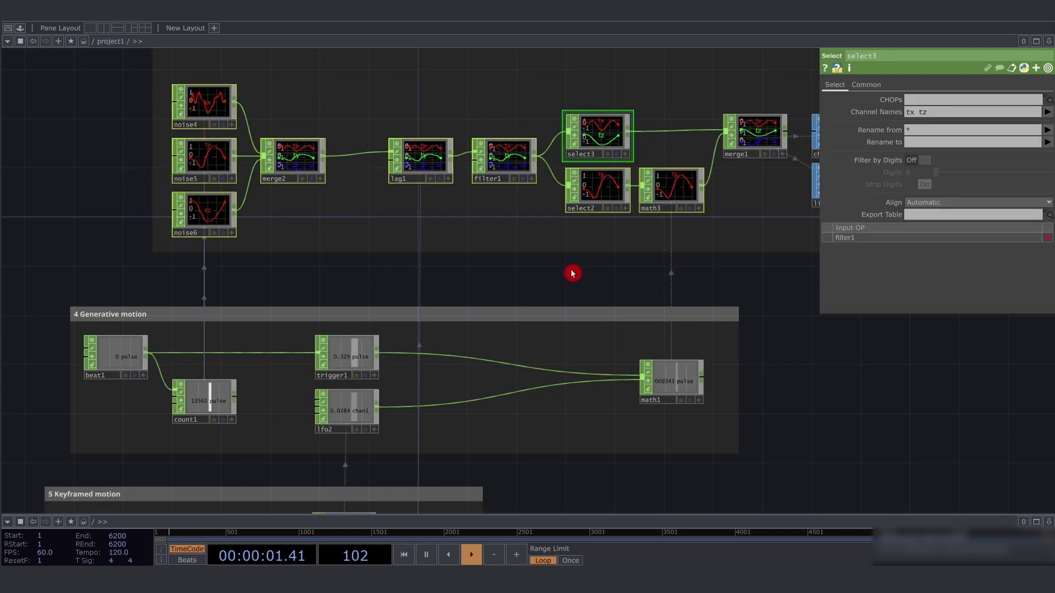
{"action": "left_click_drag", "start_coordinate": [572, 273], "coordinate": [567, 256]}
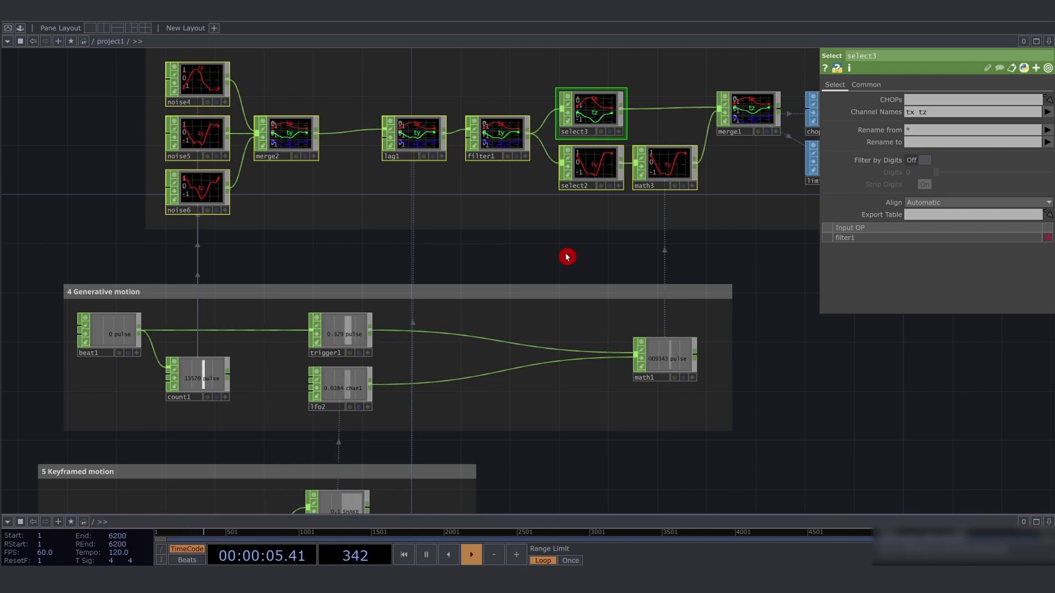
Select the Keyframed motion section and examine its operators up close
{"action": "left_click_drag", "start_coordinate": [567, 256], "coordinate": [598, 111]}
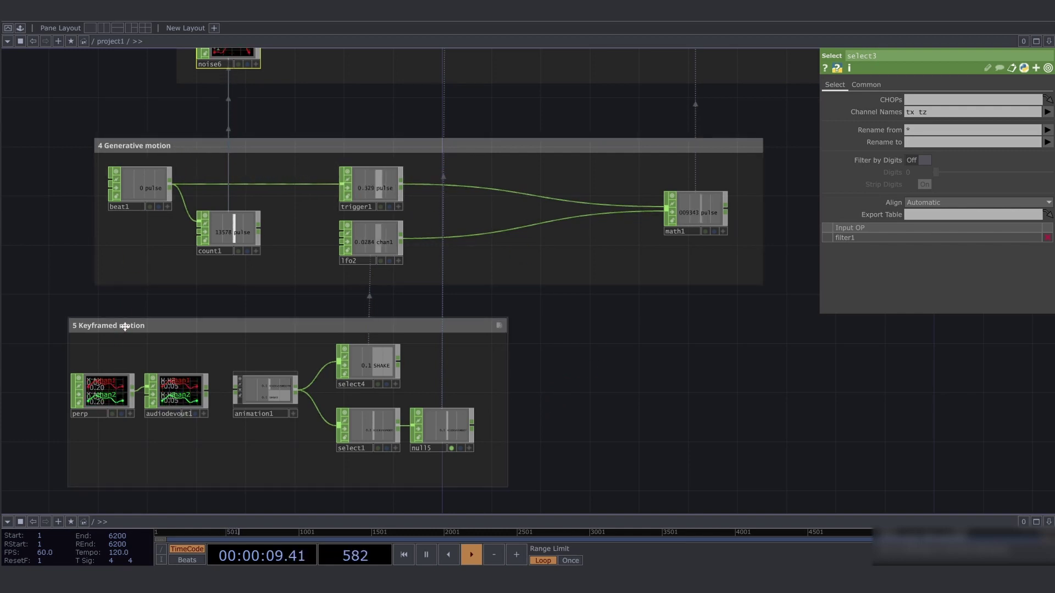
{"action": "left_click", "coordinate": [125, 327]}
{"action": "left_click_drag", "start_coordinate": [40, 389], "coordinate": [81, 365]}
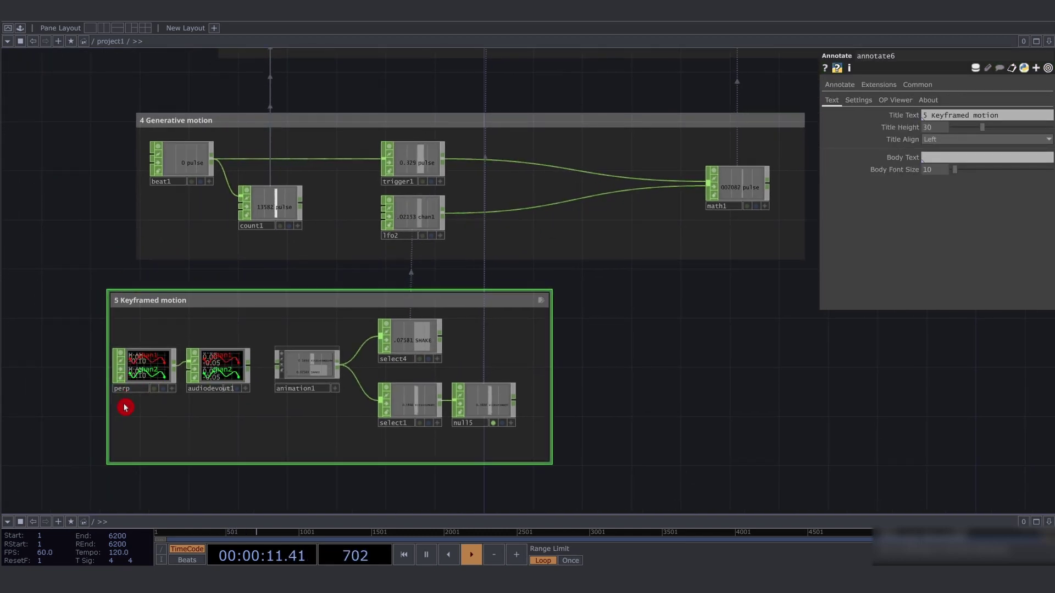
{"action": "scroll", "coordinate": [126, 406], "scroll_direction": "up", "scroll_amount": 3}
{"action": "scroll", "coordinate": [436, 358], "scroll_direction": "up", "scroll_amount": 3}
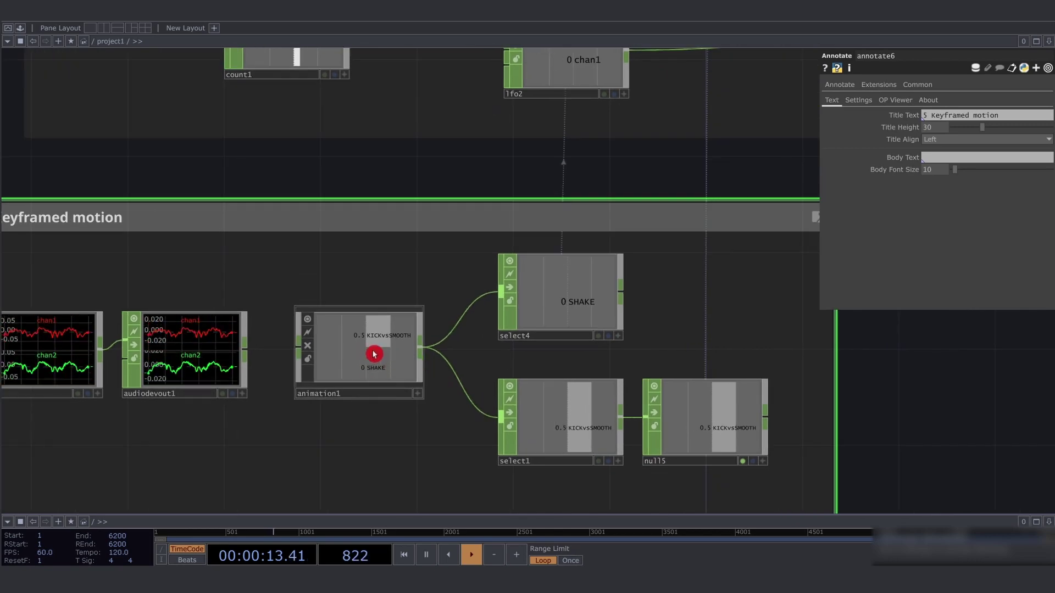
Examine animation1, then select perp and audiodevout1 to inspect the audio output parameters
{"action": "left_click", "coordinate": [374, 354]}
{"action": "left_click_drag", "start_coordinate": [377, 282], "coordinate": [469, 231]}
{"action": "right_click_drag", "start_coordinate": [118, 236], "coordinate": [160, 350]}
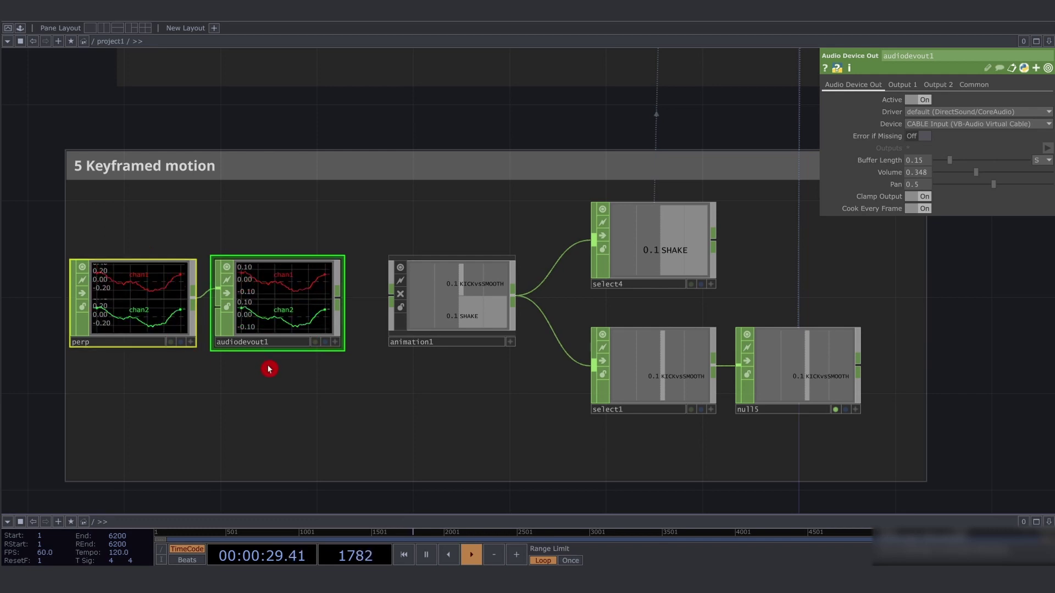
Select animation1 in the Keyframed motion section and show its channels in an enlarged Channel Editor
{"action": "left_click_drag", "start_coordinate": [428, 392], "coordinate": [308, 385]}
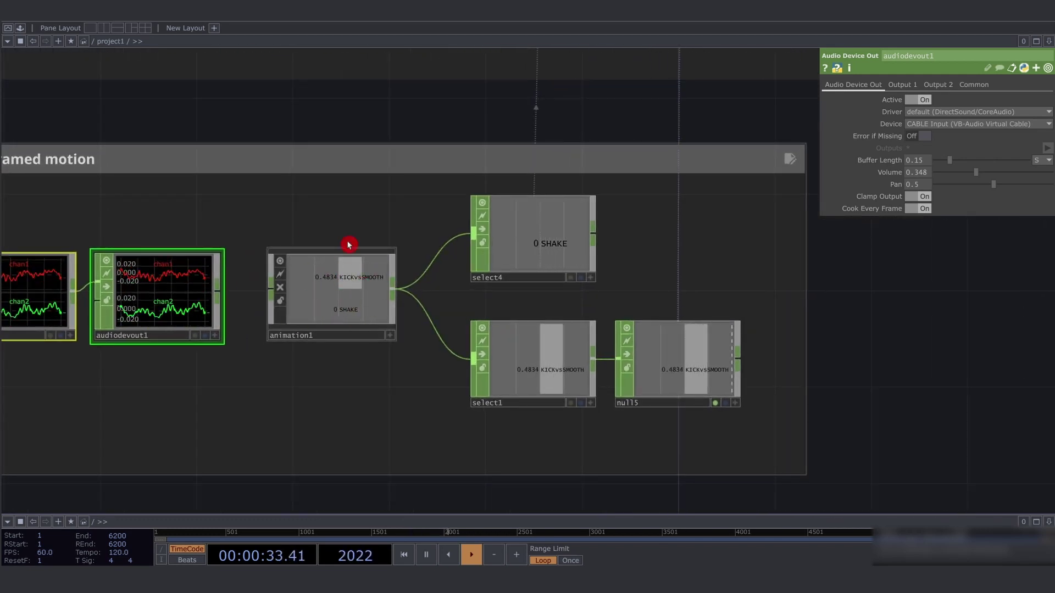
{"action": "left_click", "coordinate": [198, 158]}
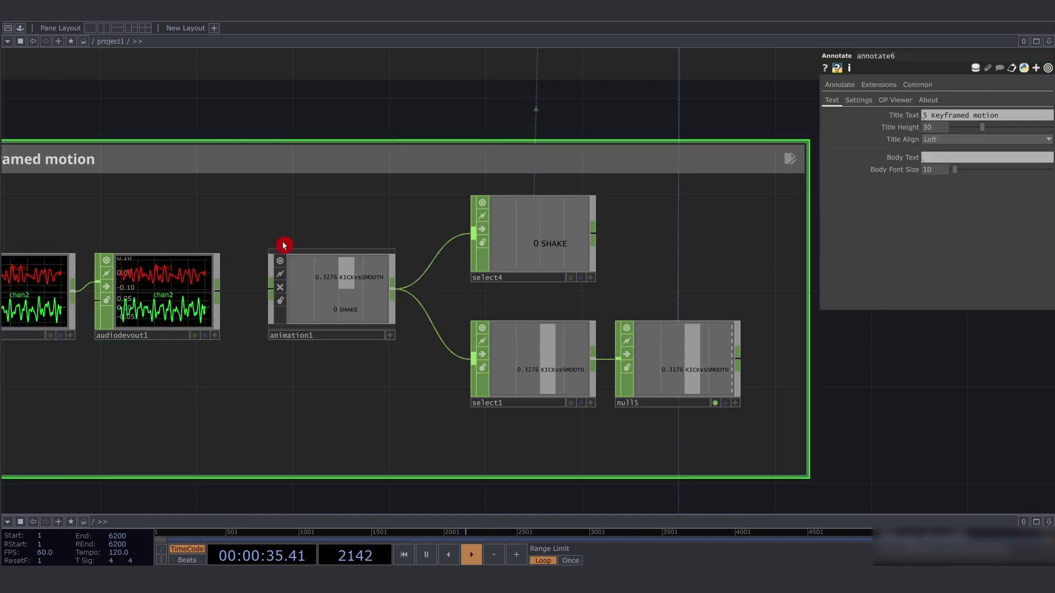
{"action": "left_click", "coordinate": [341, 299]}
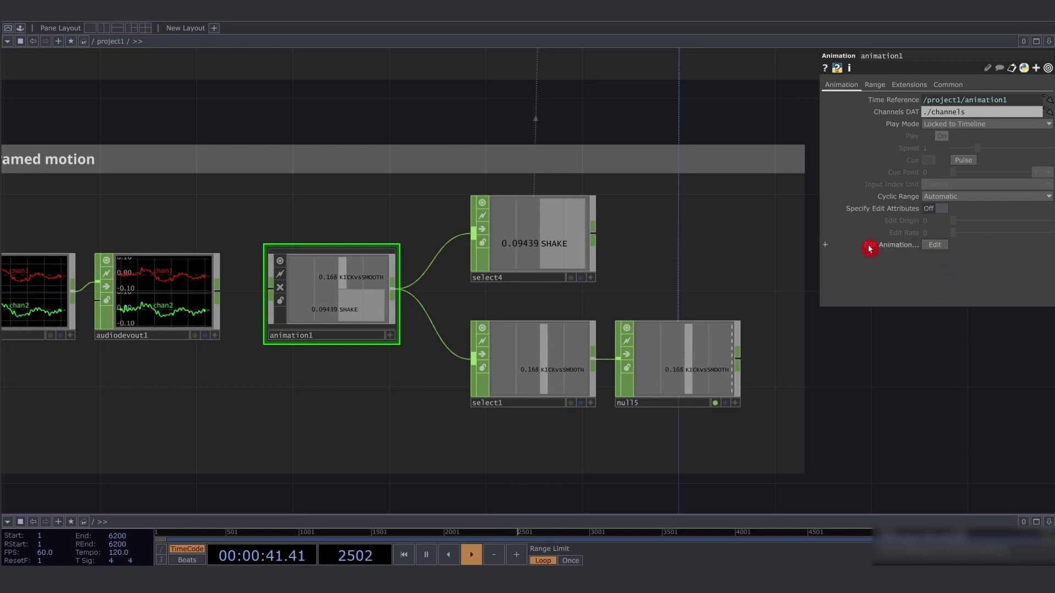
{"action": "left_click_drag", "start_coordinate": [507, 513], "coordinate": [539, 323]}
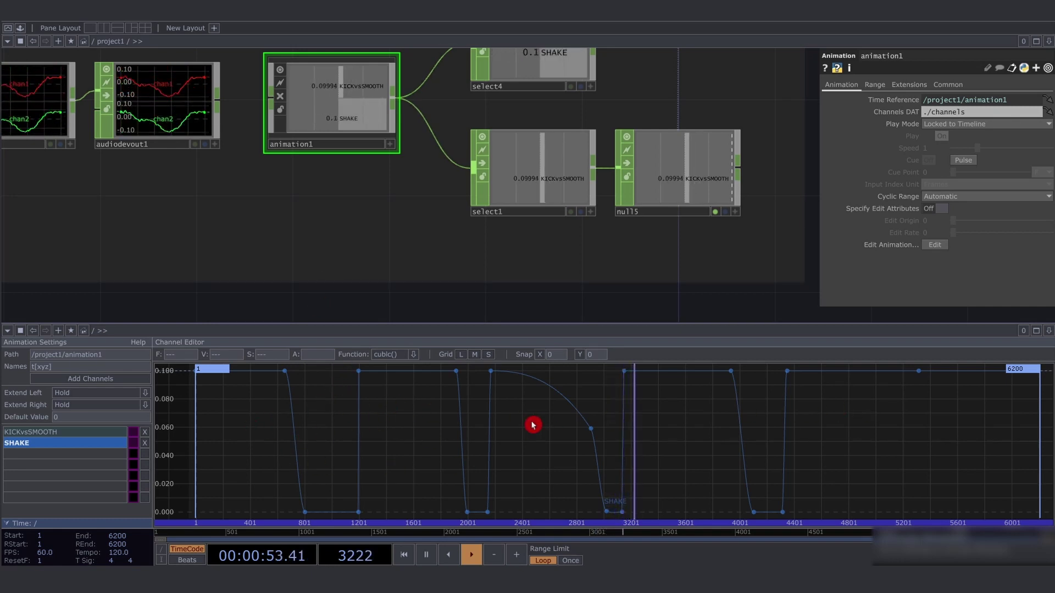
Examine the KICKvsSMOOTH keyframe curve and then the SHAKE curve, and shrink the editor pane back to the timeline
{"action": "left_click", "coordinate": [68, 433]}
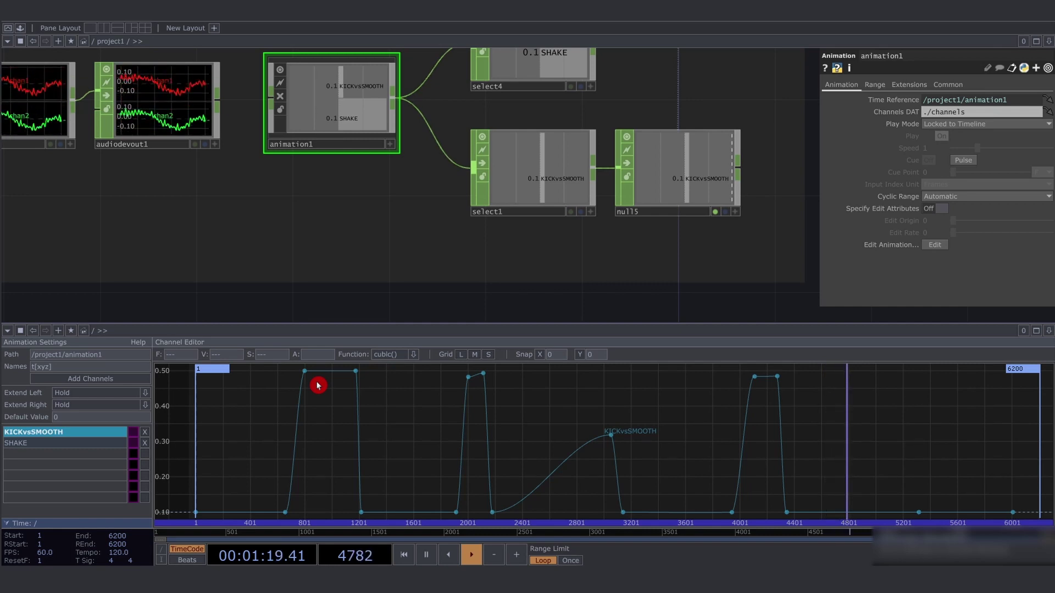
{"action": "left_click", "coordinate": [91, 451]}
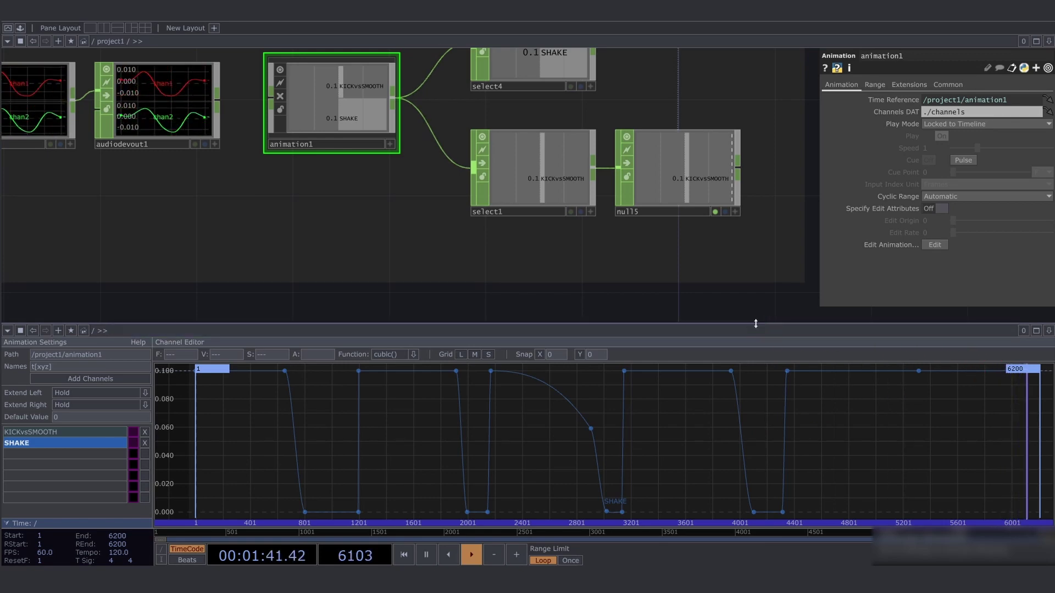
{"action": "left_click_drag", "start_coordinate": [756, 323], "coordinate": [703, 514]}
Select the Recording section with null4 and moviefileout1, and inspect the Movie File Out parameters
{"action": "scroll", "coordinate": [401, 457], "scroll_direction": "down", "scroll_amount": 5}
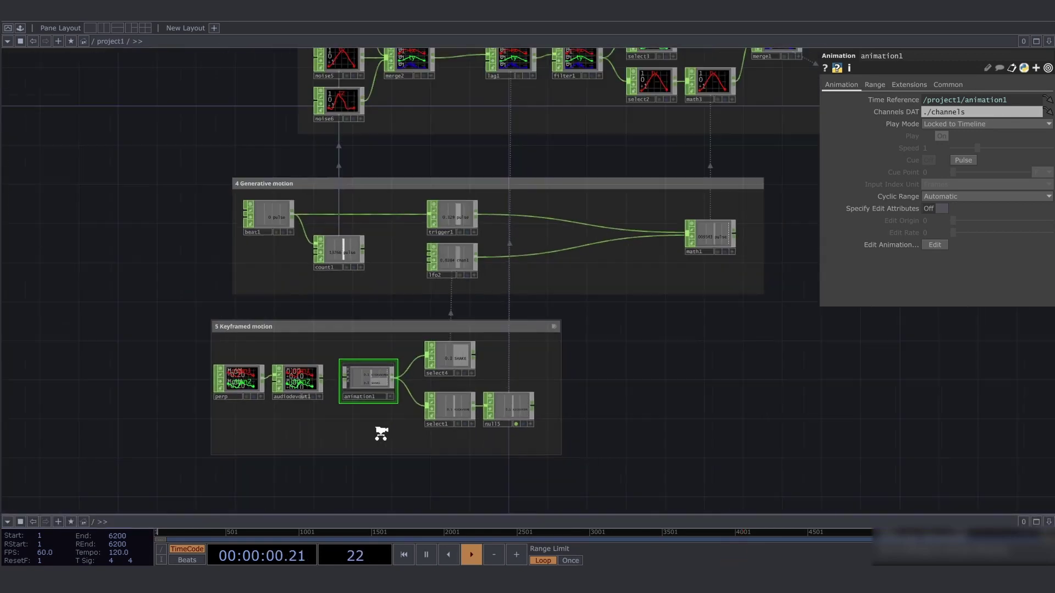
{"action": "scroll", "coordinate": [640, 265], "scroll_direction": "up", "scroll_amount": 5}
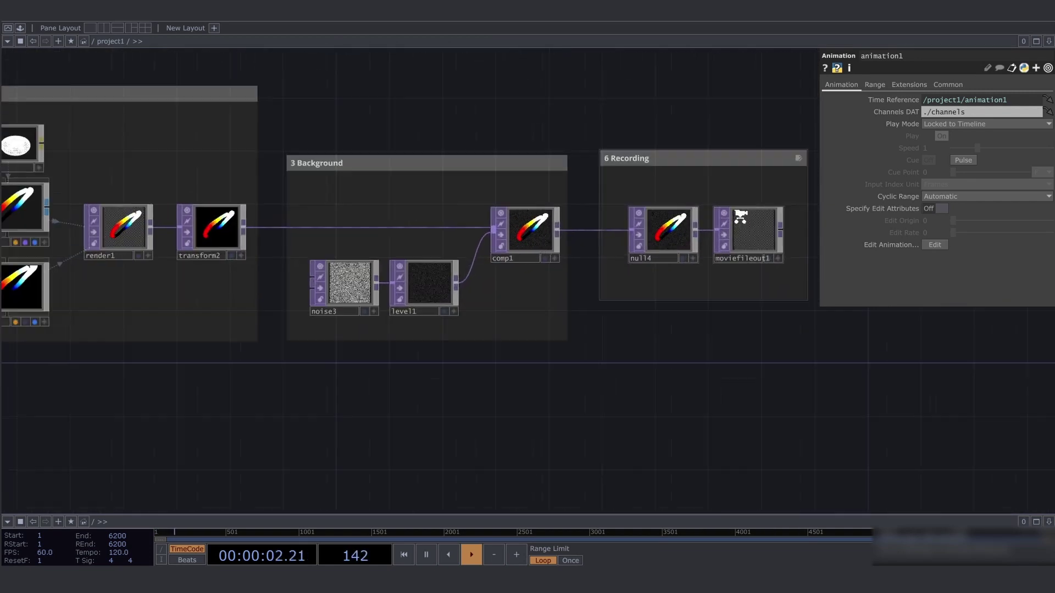
{"action": "left_click_drag", "start_coordinate": [631, 117], "coordinate": [508, 141]}
{"action": "right_click_drag", "start_coordinate": [430, 114], "coordinate": [747, 393]}
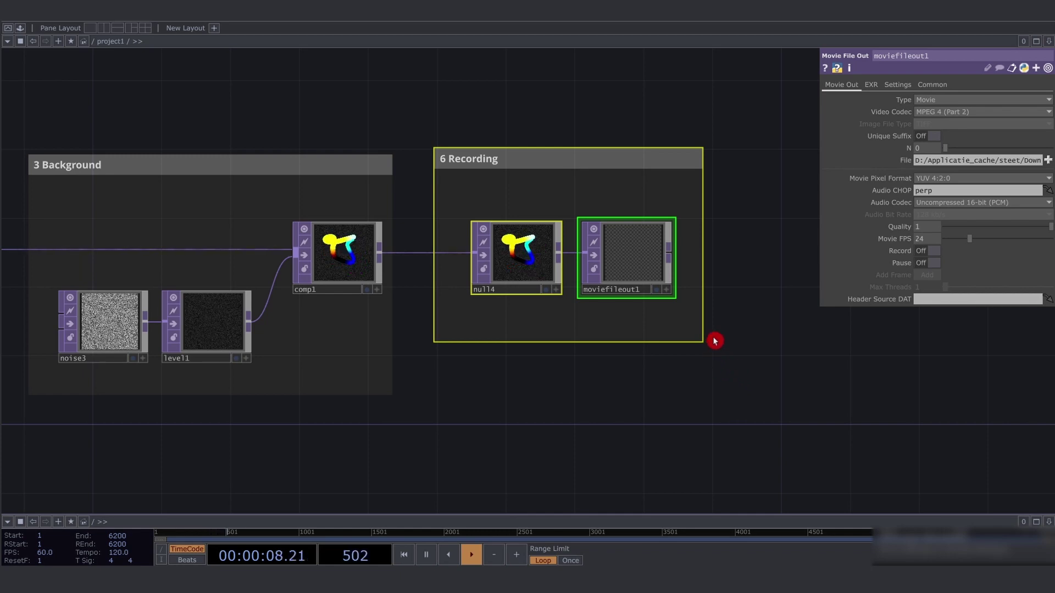
{"action": "scroll", "coordinate": [582, 252], "scroll_direction": "up", "scroll_amount": 4}
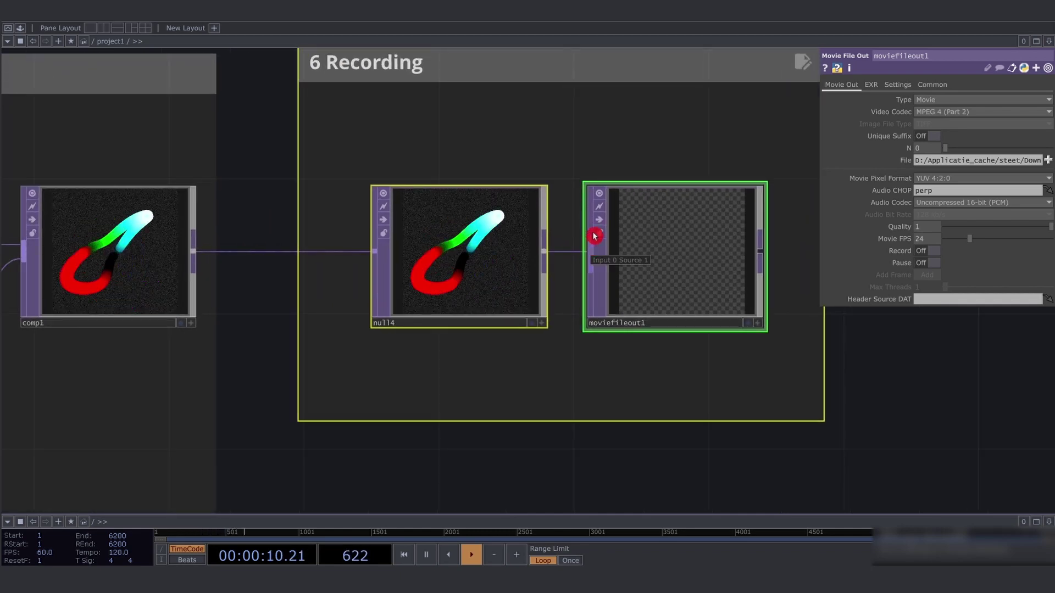
{"action": "left_click", "coordinate": [656, 245]}
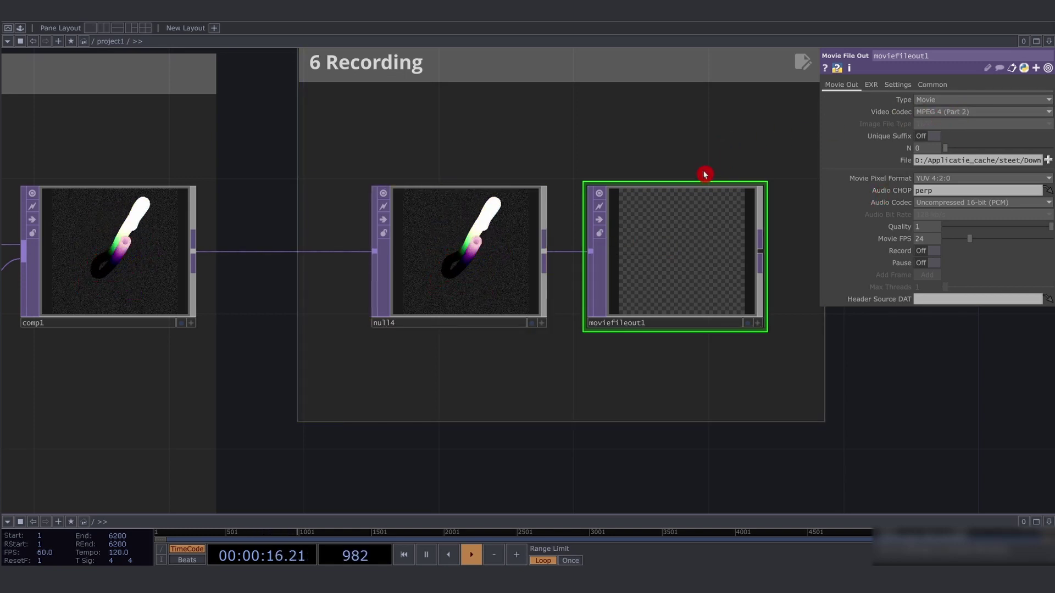
Frame the whole network and select all six sections as an overview, finishing with the selection cleared
{"action": "key", "text": "h"}
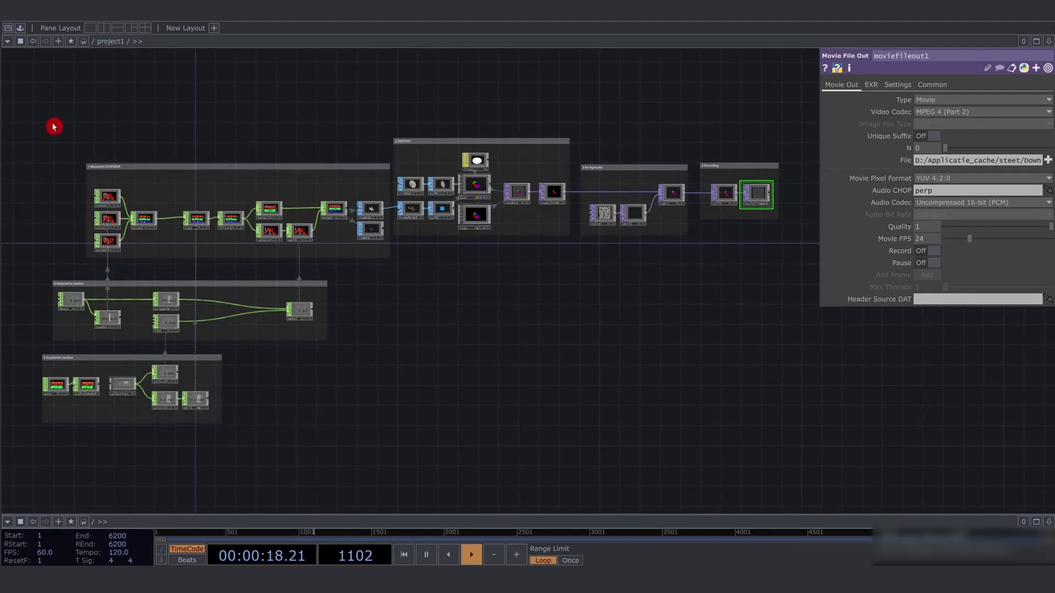
{"action": "mouse_move", "coordinate": [52, 113]}
{"action": "left_mouse_down"}
{"action": "mouse_move", "coordinate": [605, 318]}
{"action": "mouse_move", "coordinate": [806, 411]}
{"action": "left_mouse_up"}
{"action": "left_click", "coordinate": [663, 399]}
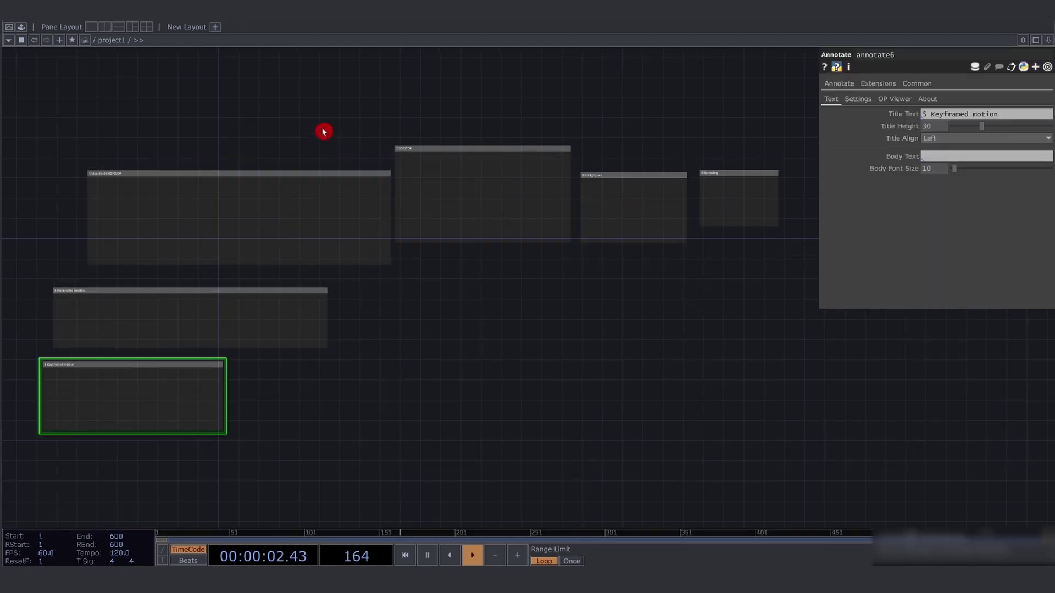
Select all the empty section annotations in the new project, then single out and frame 1 Macaroni CHOP2SOP
{"action": "mouse_move", "coordinate": [59, 127]}
{"action": "left_mouse_down"}
{"action": "mouse_move", "coordinate": [667, 405]}
{"action": "mouse_move", "coordinate": [798, 438]}
{"action": "left_mouse_up"}
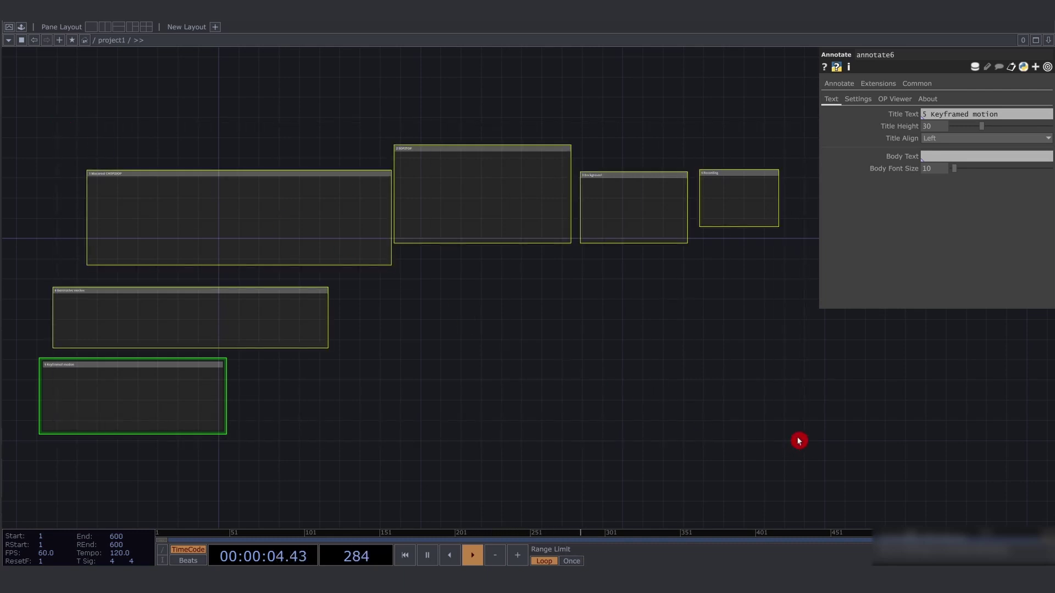
{"action": "left_click", "coordinate": [148, 150]}
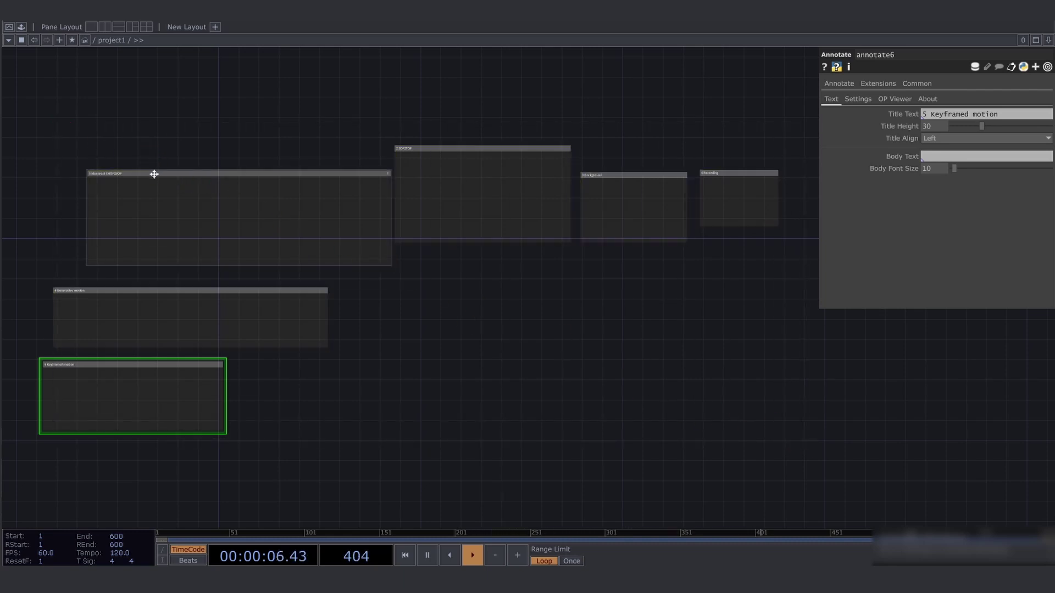
{"action": "left_click", "coordinate": [153, 174]}
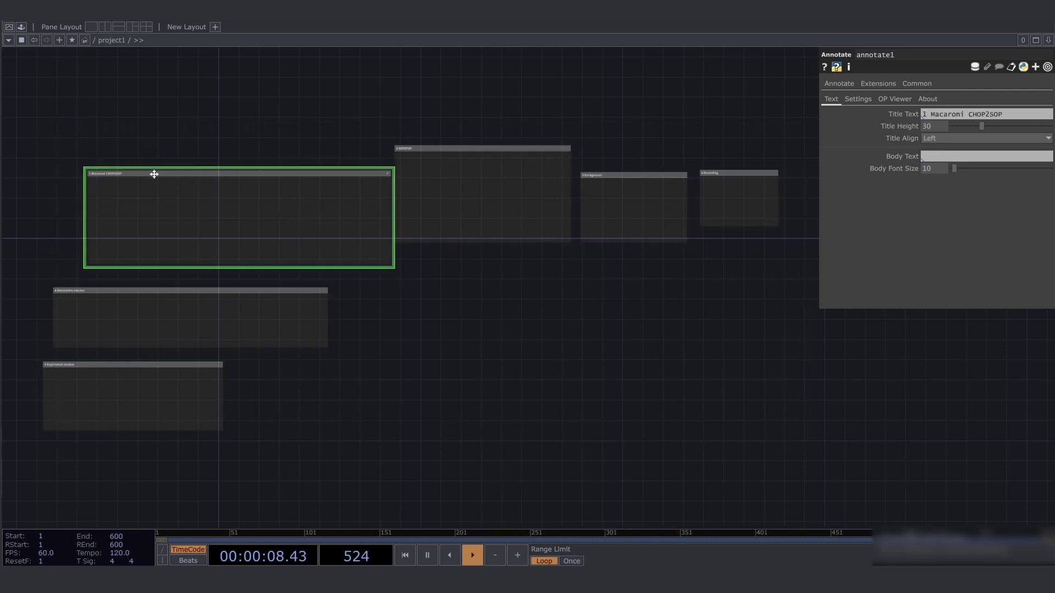
{"action": "key", "text": "shift+h"}
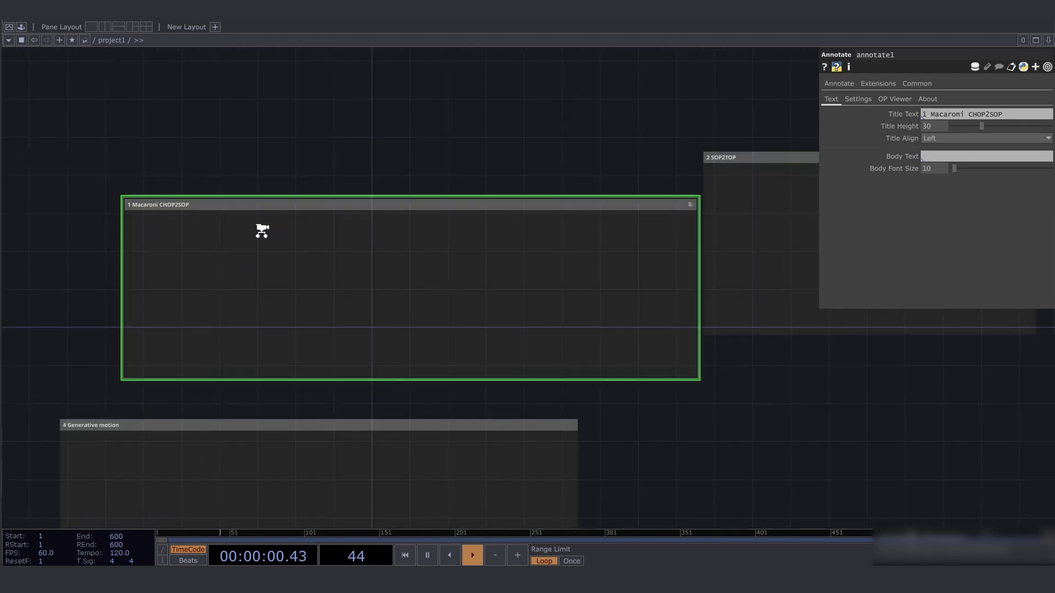
Add a Noise CHOP inside the upper-left area of the Macaroni CHOP2SOP section
{"action": "scroll", "coordinate": [206, 145], "scroll_direction": "up", "scroll_amount": 4}
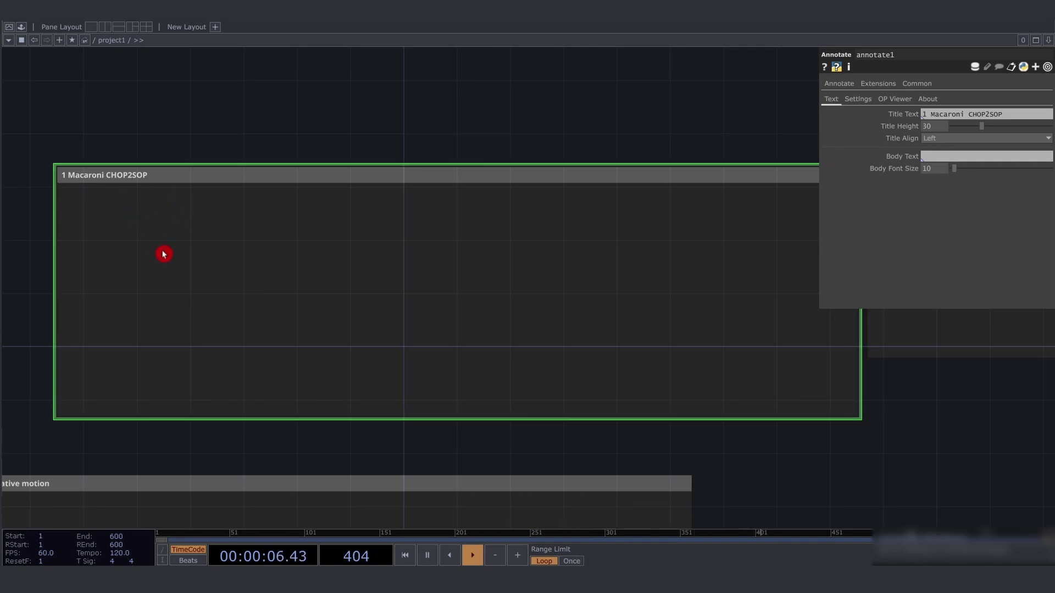
{"action": "key", "text": "Tab"}
{"action": "type", "text": "n"}
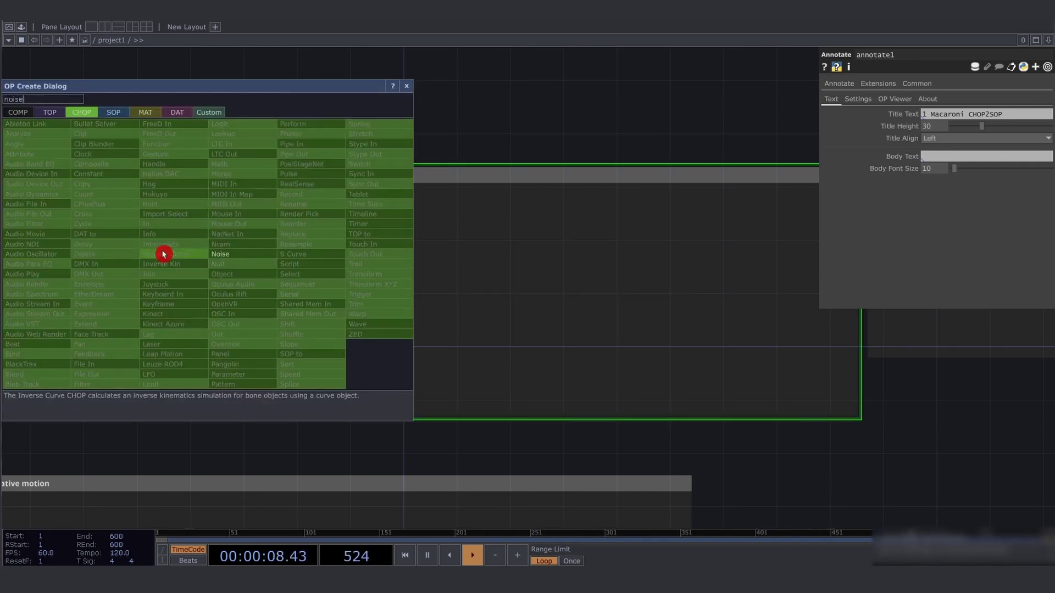
{"action": "key", "text": "Return"}
{"action": "left_click", "coordinate": [164, 254]}
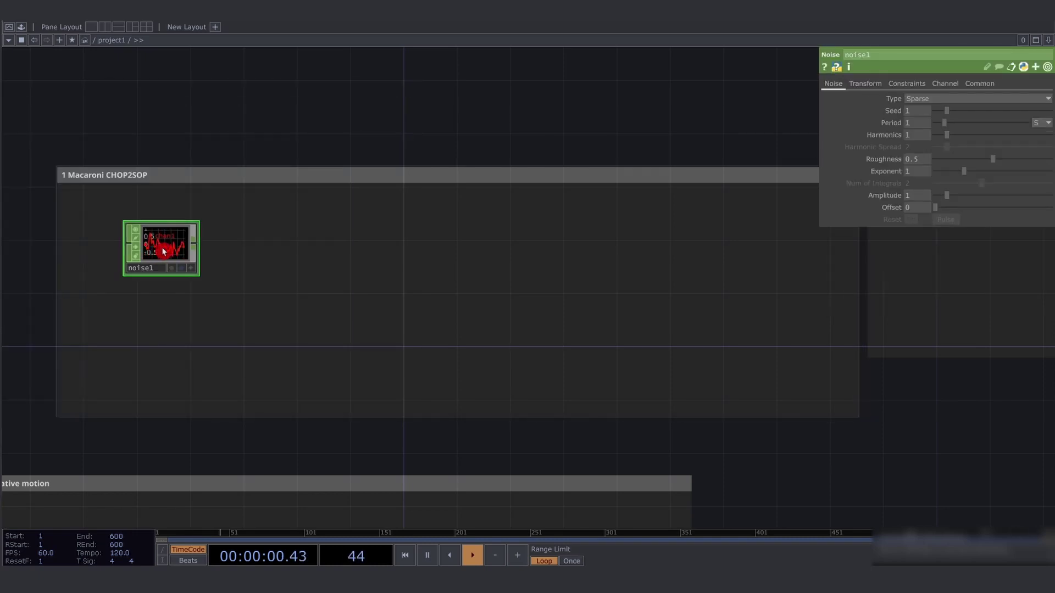
{"action": "left_click_drag", "start_coordinate": [164, 254], "coordinate": [143, 243]}
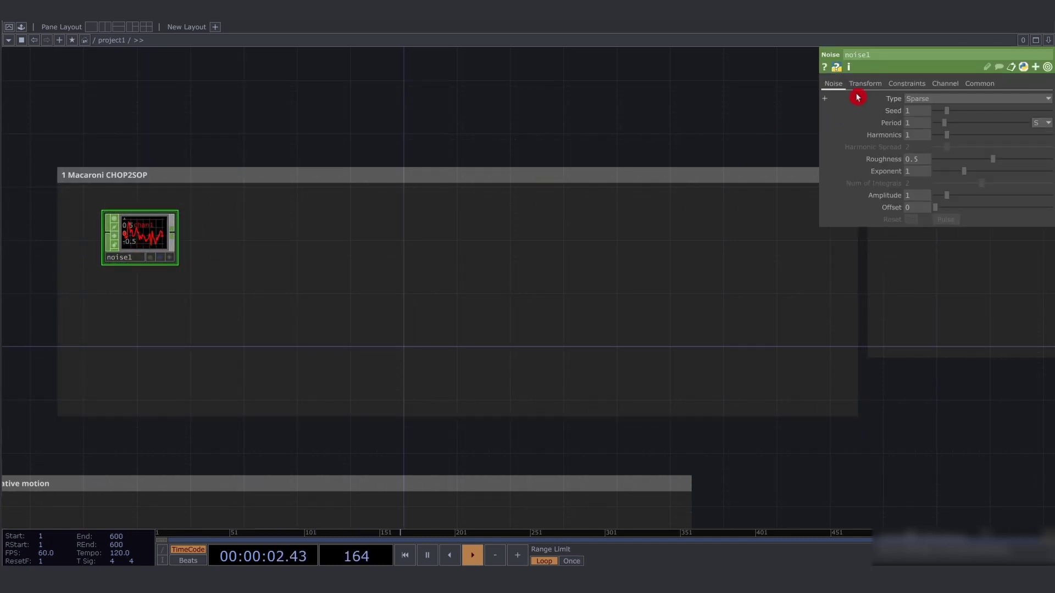
Set noise1's channel End to 400 samples and move the operator closer to the section's upper-left corner
{"action": "left_click", "coordinate": [906, 84]}
{"action": "left_click", "coordinate": [948, 84]}
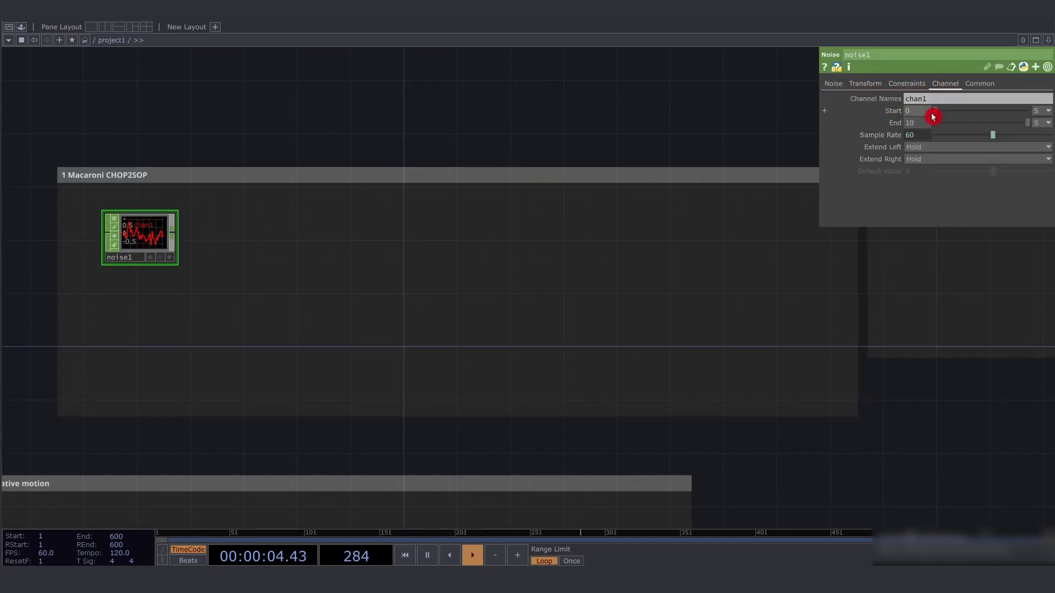
{"action": "left_click", "coordinate": [1047, 122]}
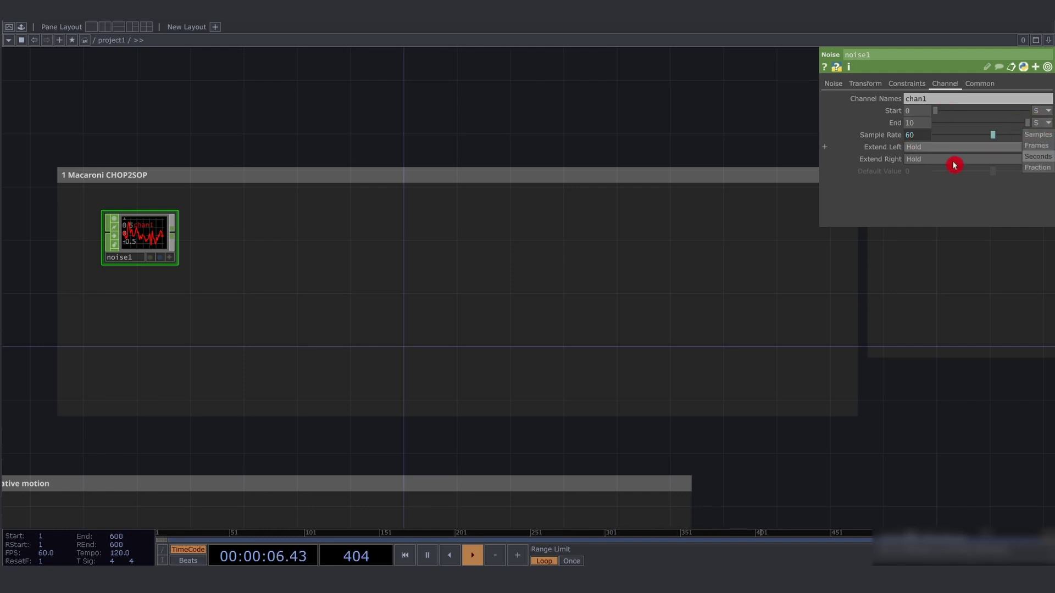
{"action": "left_click", "coordinate": [954, 163]}
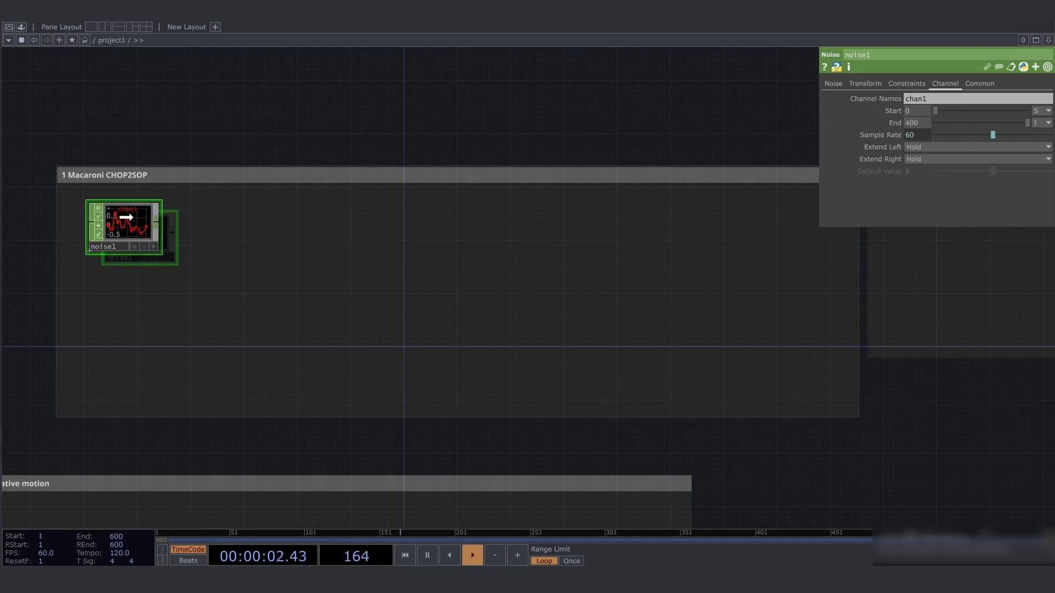
{"action": "scroll", "coordinate": [128, 225], "scroll_direction": "up", "scroll_amount": 1}
{"action": "scroll", "coordinate": [128, 224], "scroll_direction": "up", "scroll_amount": 1}
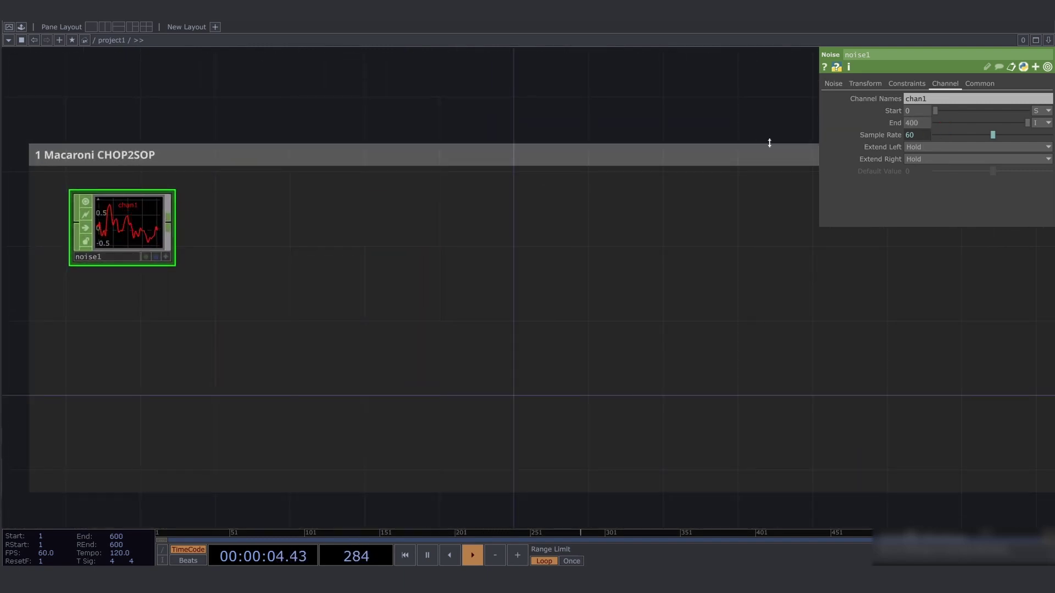
Name noise1's channel tx
{"action": "left_click", "coordinate": [940, 101]}
{"action": "type", "text": "t"}
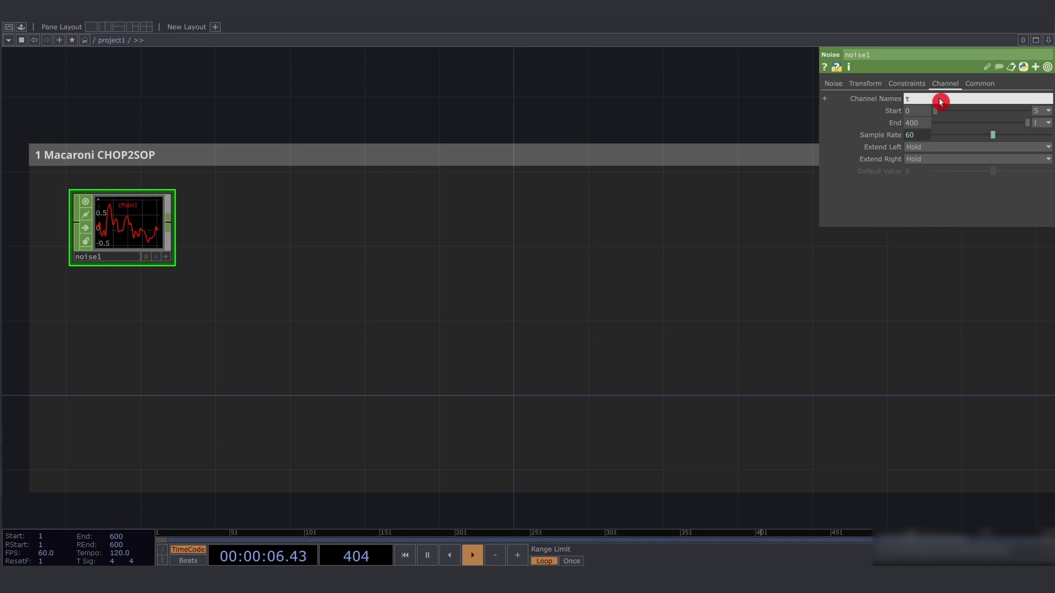
{"action": "type", "text": "x"}
{"action": "key", "text": "Return"}
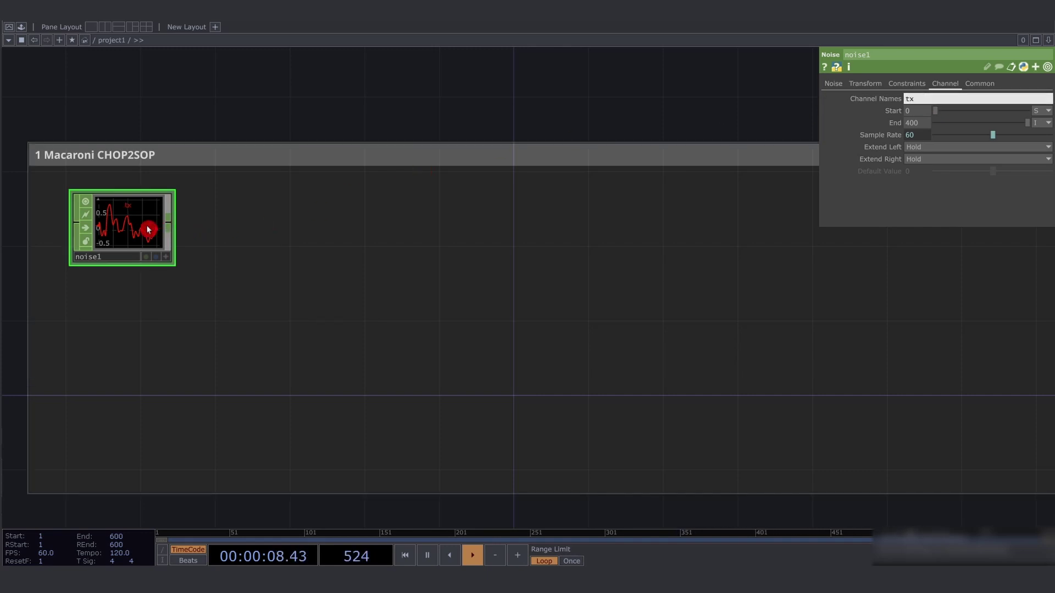
Duplicate noise1 twice and stack the copies in a column beneath it
{"action": "key", "text": "ctrl+c"}
{"action": "key", "text": "ctrl+v"}
{"action": "key", "text": "ctrl+v"}
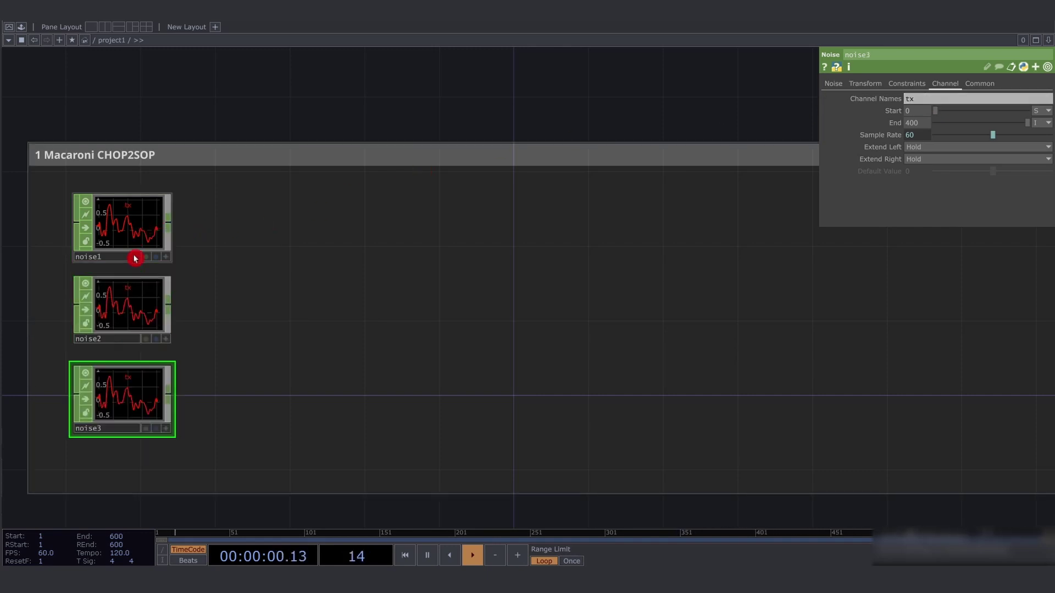
Change the channel name of noise2 to ty and of noise3 to tz
{"action": "left_click", "coordinate": [134, 312]}
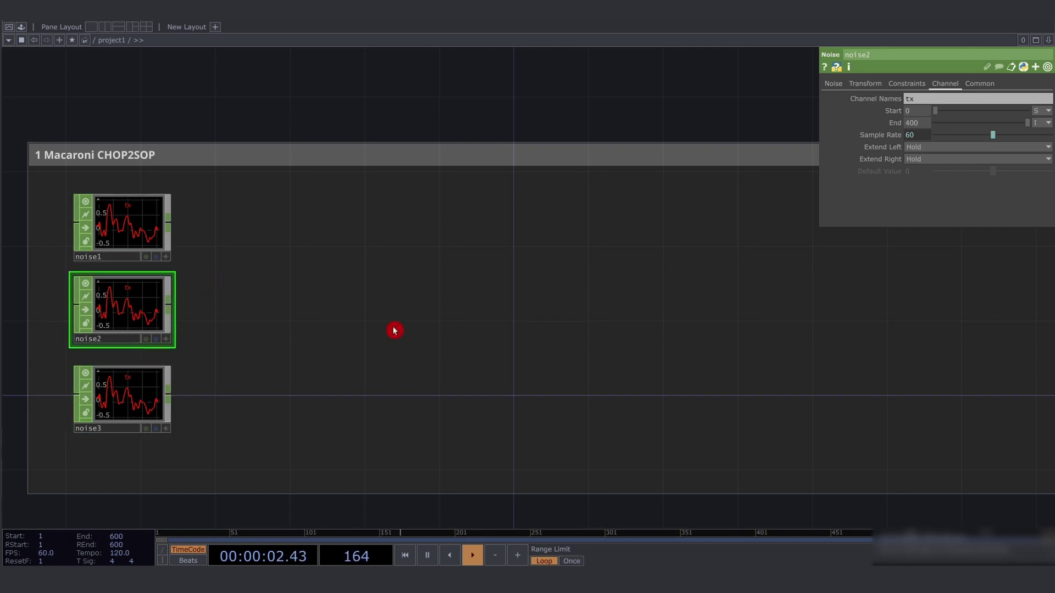
{"action": "left_click", "coordinate": [936, 101]}
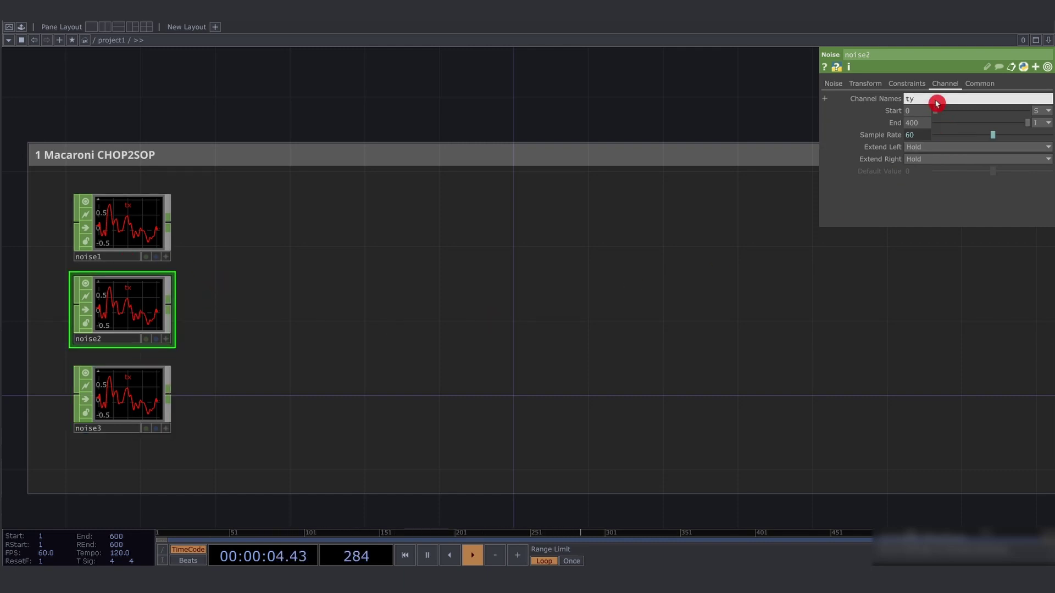
{"action": "key", "text": "Return"}
{"action": "left_click", "coordinate": [170, 390]}
{"action": "left_click", "coordinate": [924, 99]}
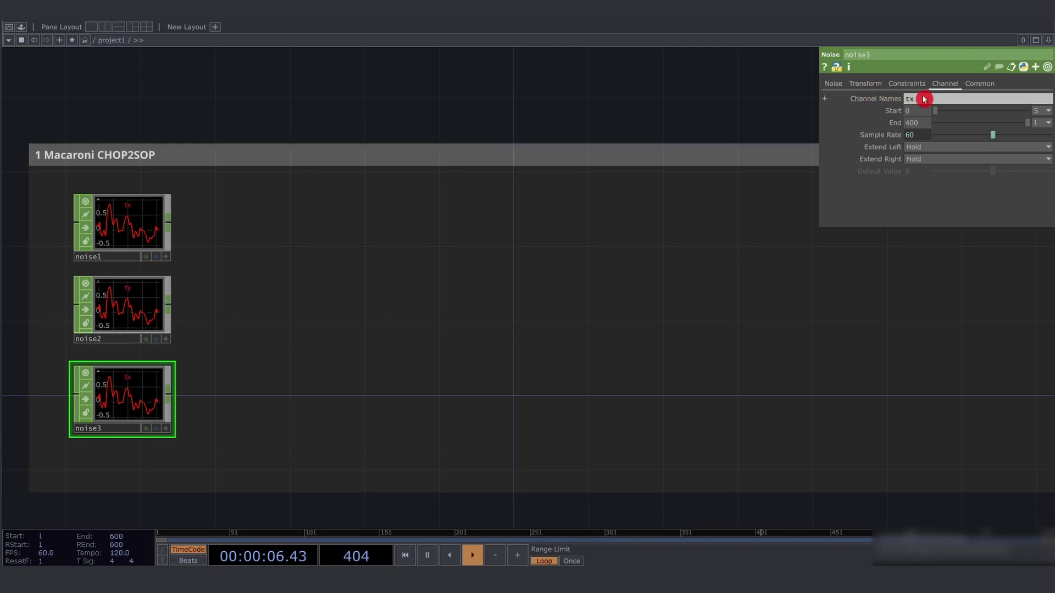
{"action": "key", "text": "Return"}
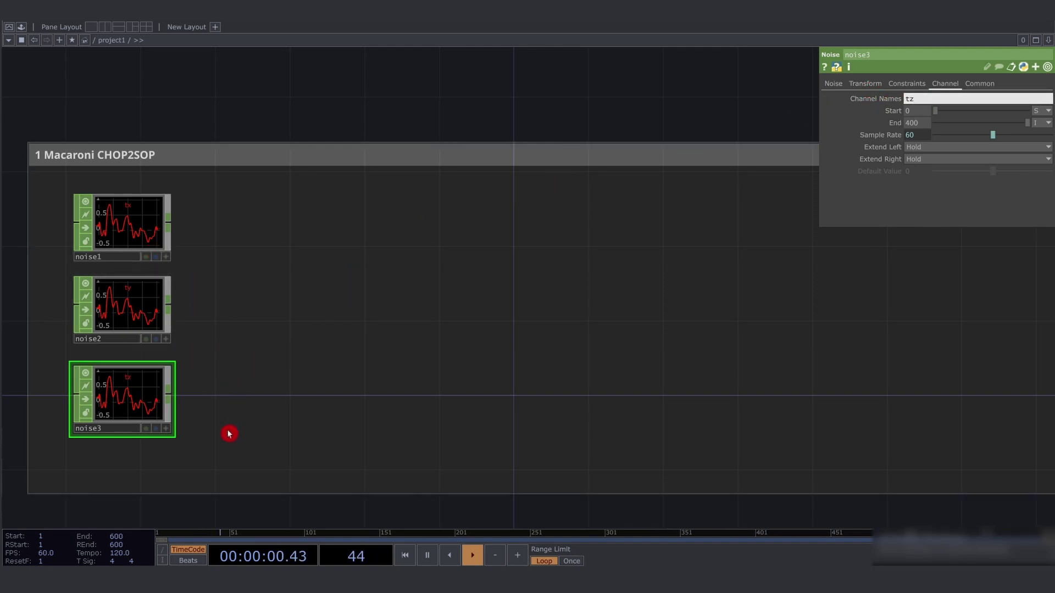
Select noise1, noise2 and noise3 in turn to review their channel settings, then select all three together
{"action": "left_click_drag", "start_coordinate": [227, 431], "coordinate": [117, 237]}
{"action": "left_click", "coordinate": [117, 237]}
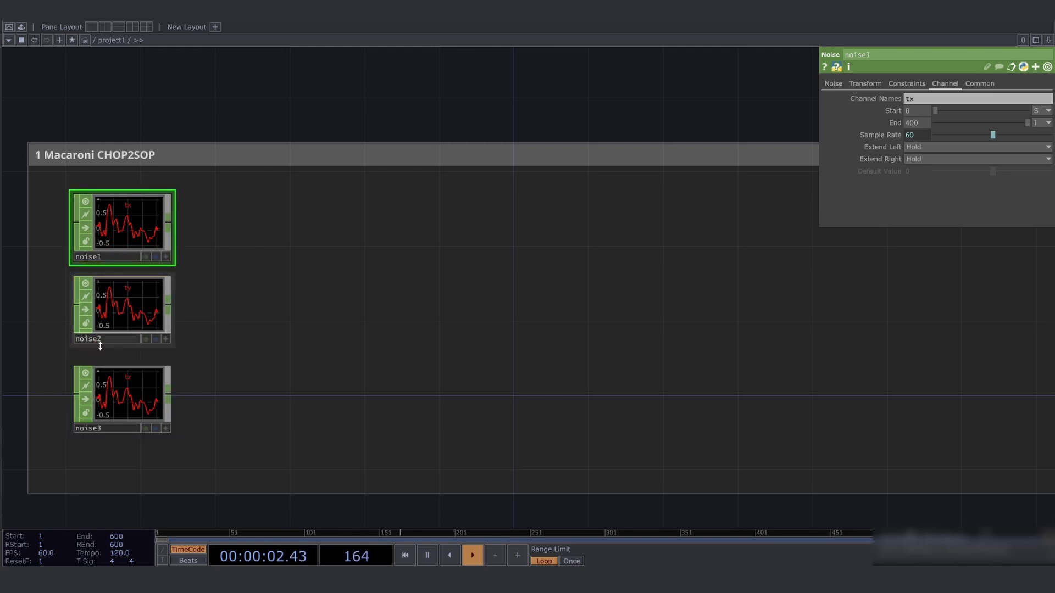
{"action": "left_click", "coordinate": [119, 343]}
{"action": "left_click", "coordinate": [118, 431]}
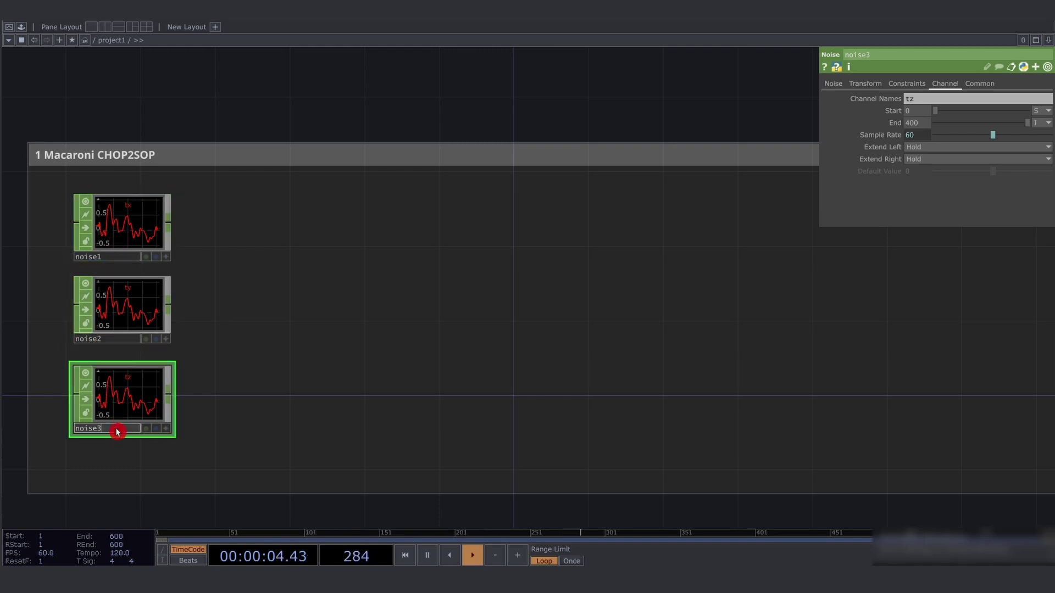
{"action": "left_click", "coordinate": [134, 235]}
{"action": "left_click_drag", "start_coordinate": [214, 420], "coordinate": [102, 222]}
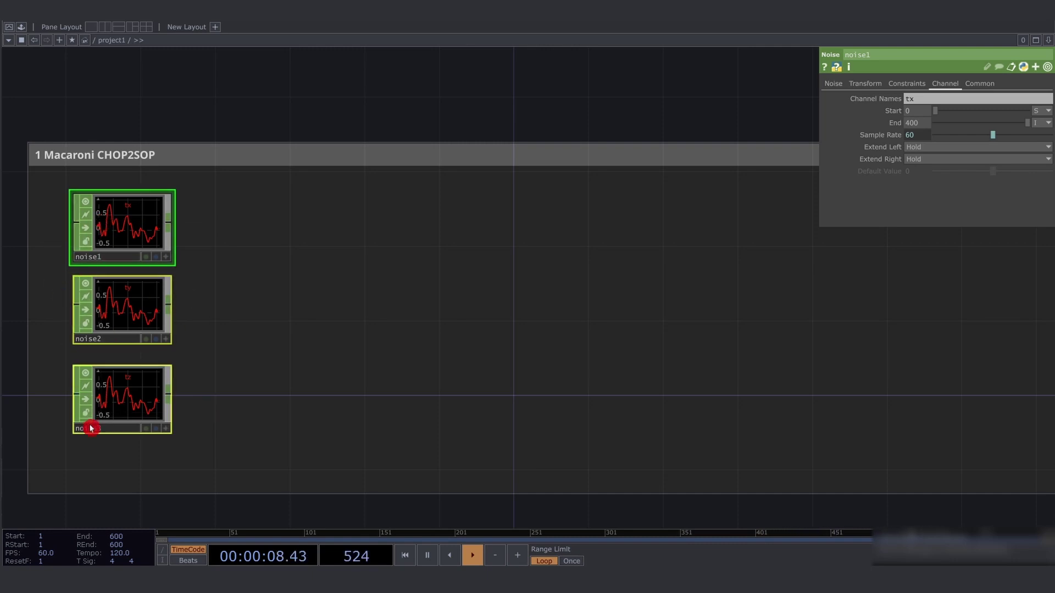
Set noise1's Seed to the expression me.digits
{"action": "left_click", "coordinate": [141, 225]}
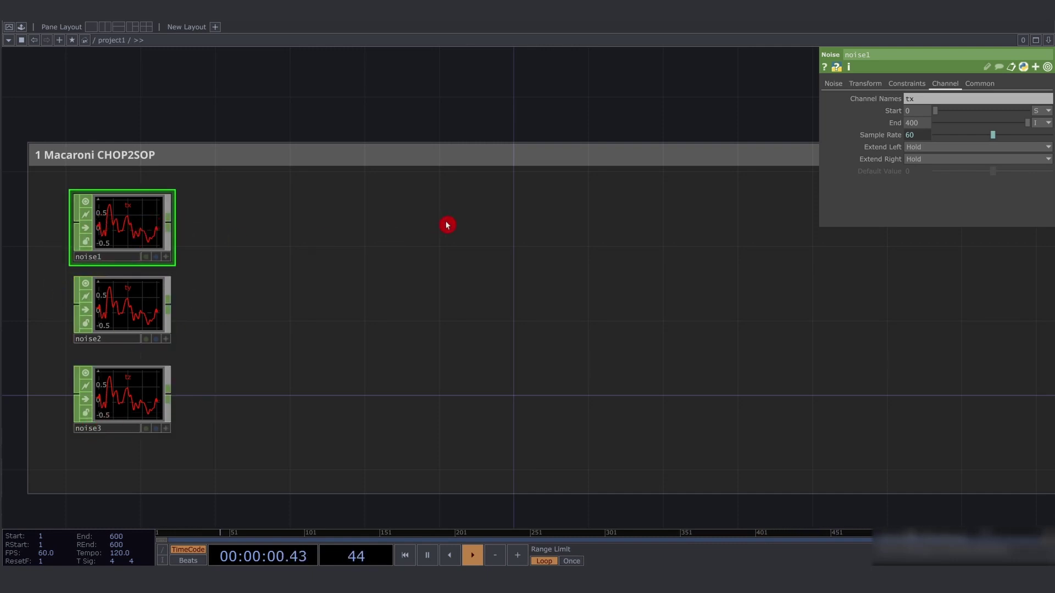
{"action": "left_click", "coordinate": [832, 84]}
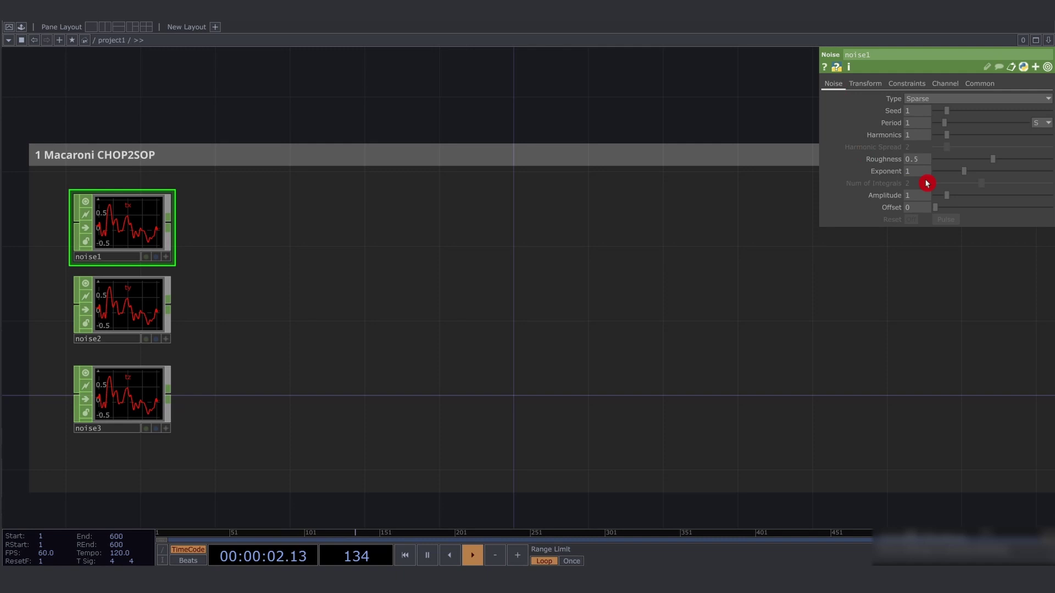
{"action": "left_click", "coordinate": [894, 114]}
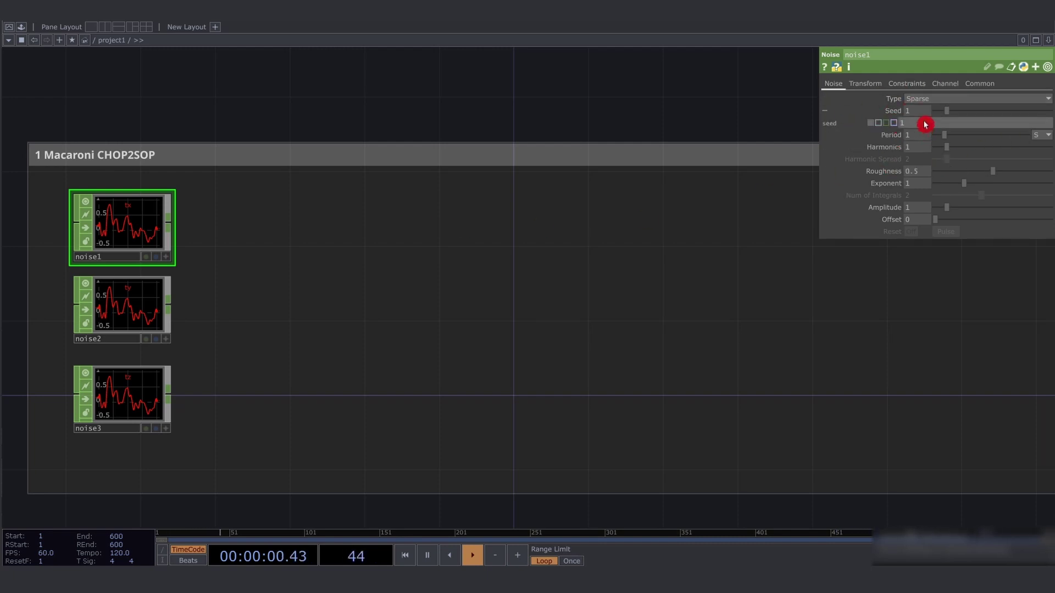
{"action": "left_click", "coordinate": [925, 124]}
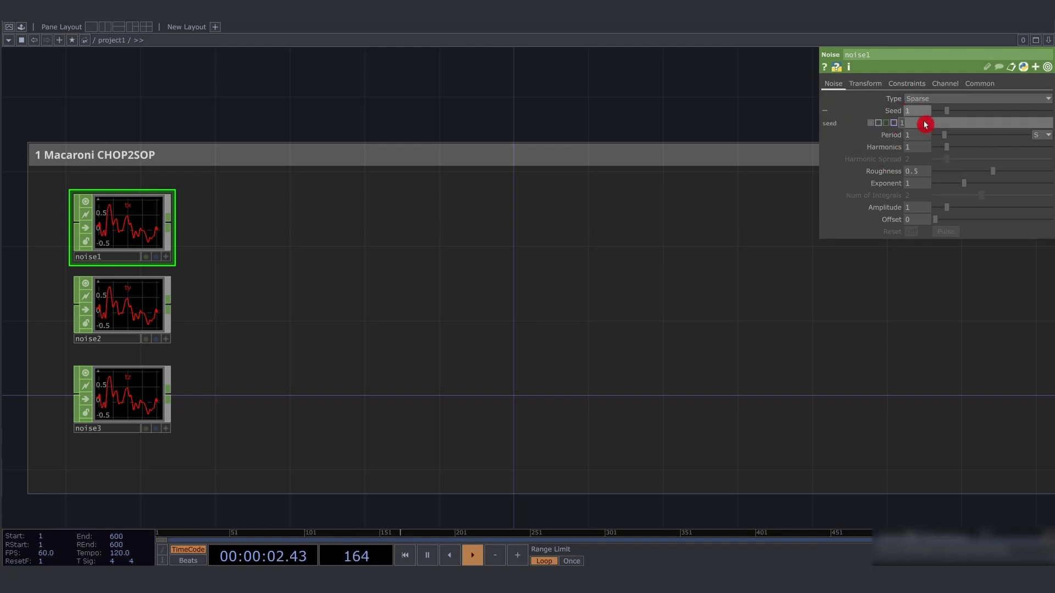
{"action": "type", "text": "me.digits"}
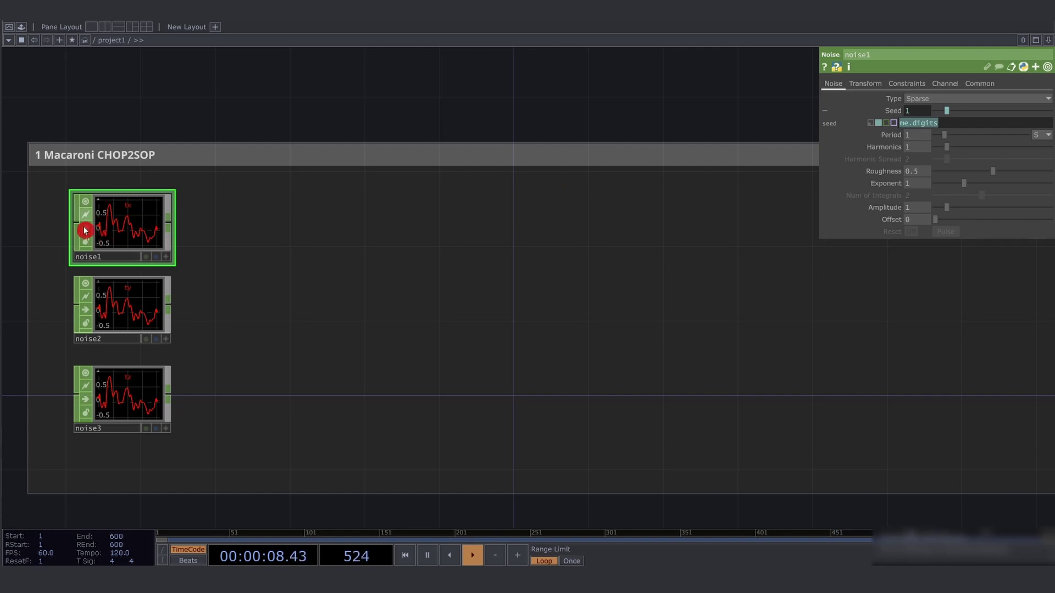
{"action": "left_click_drag", "start_coordinate": [198, 251], "coordinate": [82, 204]}
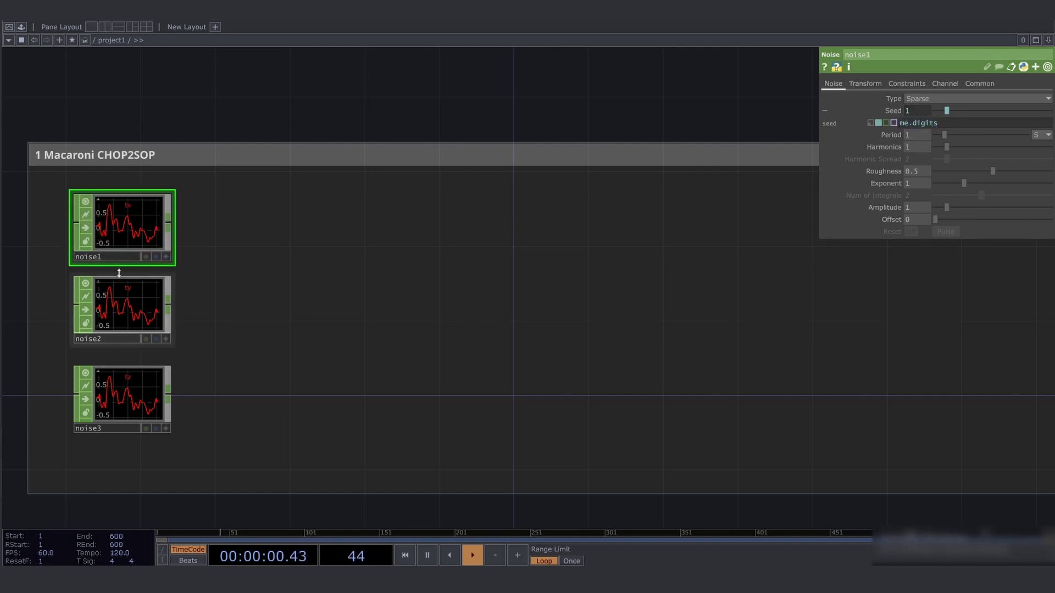
Select all three Noise CHOPs together and apply the Seed expression me.digits to them
{"action": "scroll", "coordinate": [60, 264], "scroll_direction": "up", "scroll_amount": 3}
{"action": "middle_click_drag", "start_coordinate": [56, 271], "coordinate": [304, 250]}
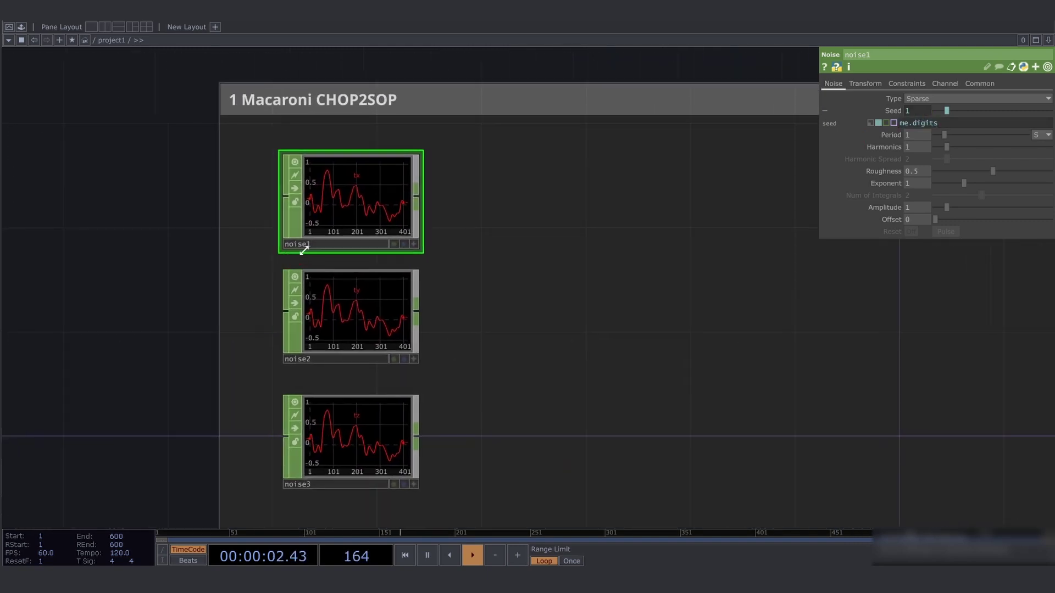
{"action": "scroll", "coordinate": [304, 250], "scroll_direction": "up", "scroll_amount": 2}
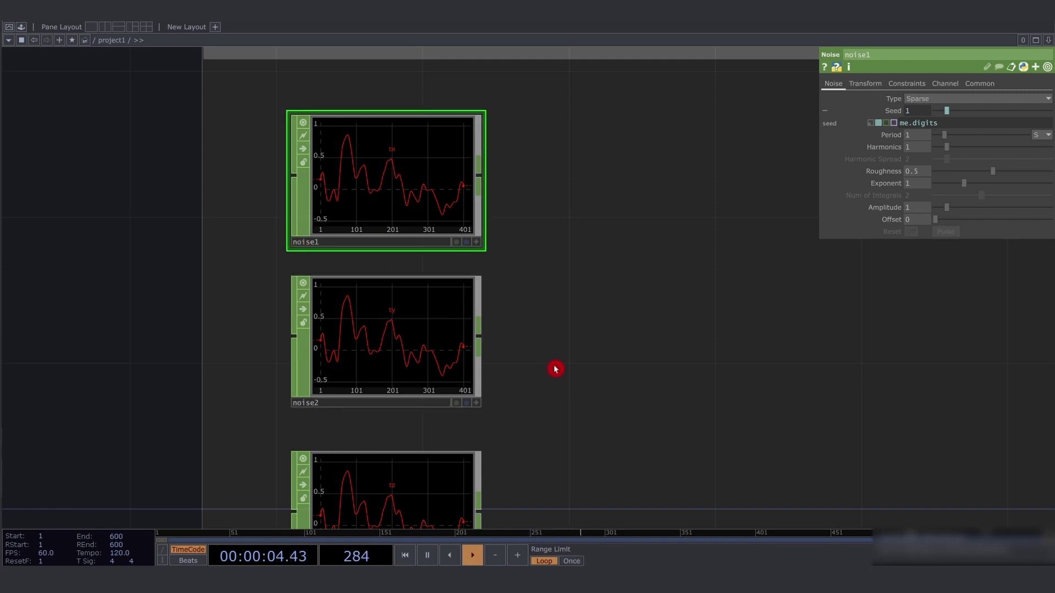
{"action": "left_click_drag", "start_coordinate": [556, 368], "coordinate": [530, 338]}
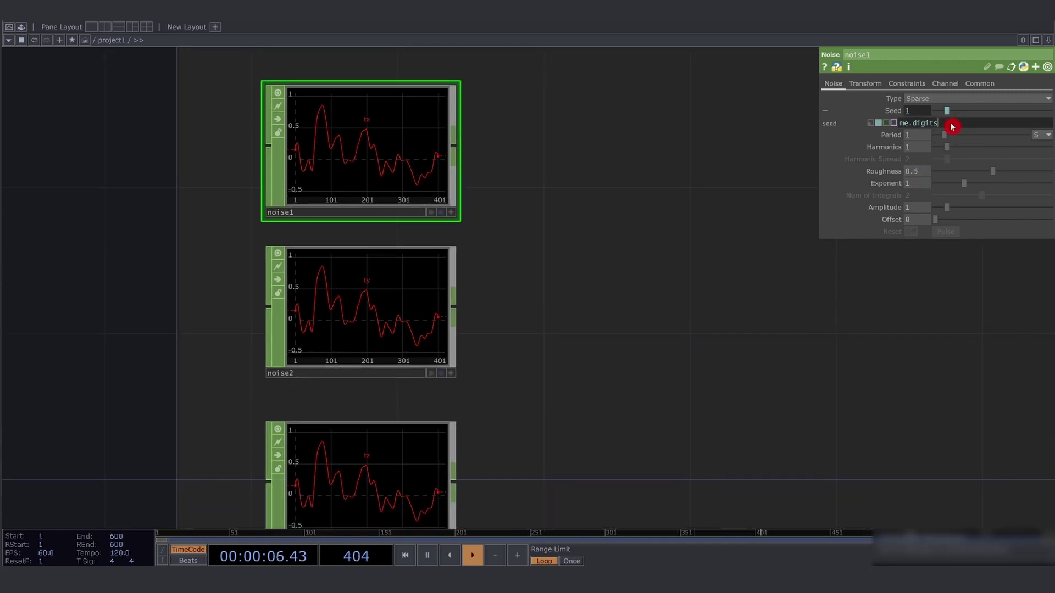
{"action": "left_click_drag", "start_coordinate": [498, 463], "coordinate": [406, 259]}
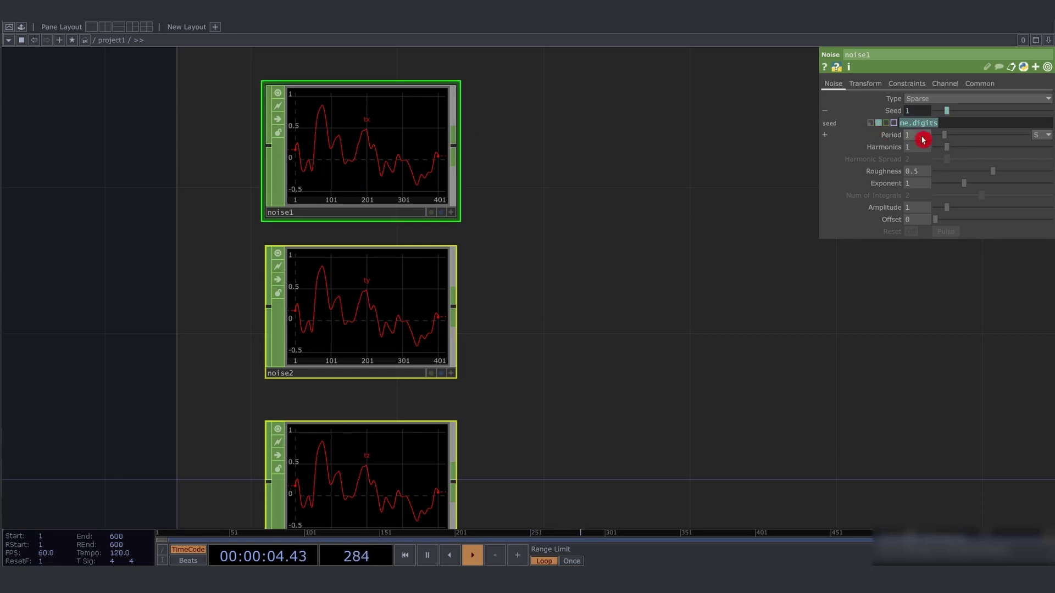
{"action": "key", "text": "Return"}
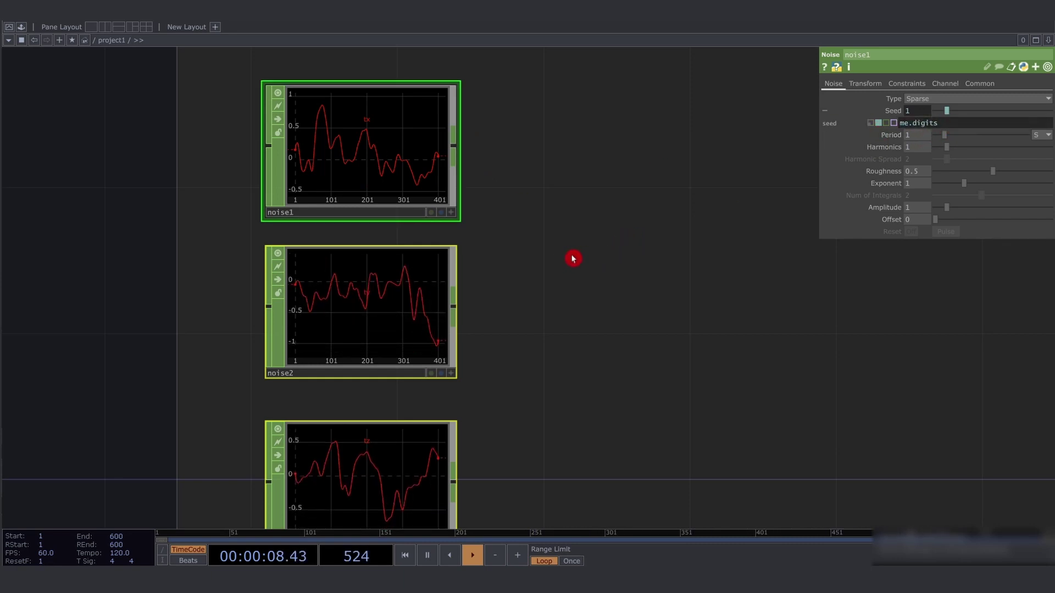
Undo the Seed expressions on the three Noise CHOPs
{"action": "left_click_drag", "start_coordinate": [572, 292], "coordinate": [560, 282]}
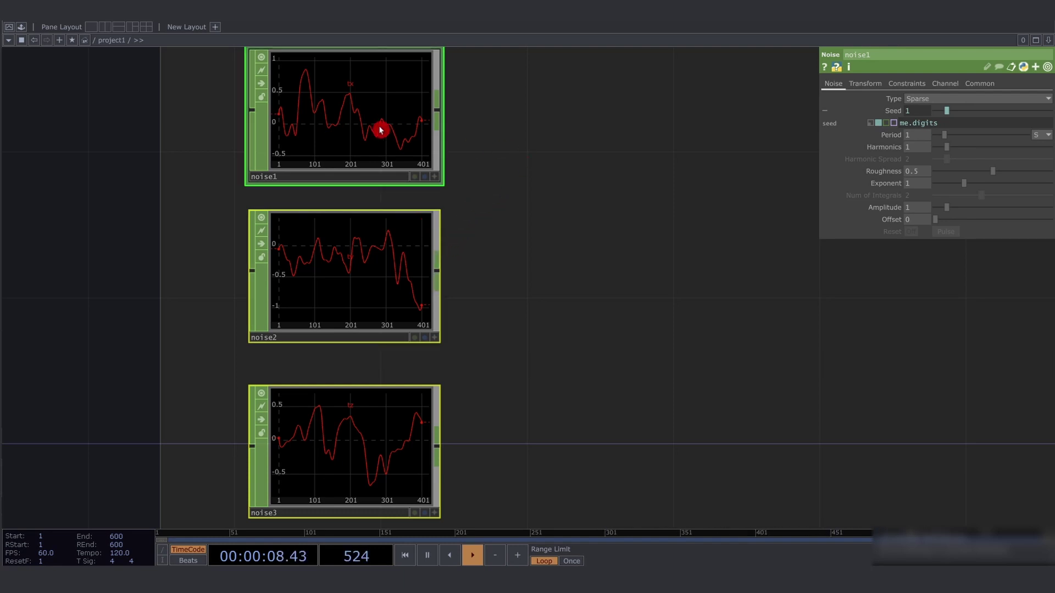
{"action": "left_click_drag", "start_coordinate": [490, 460], "coordinate": [300, 78]}
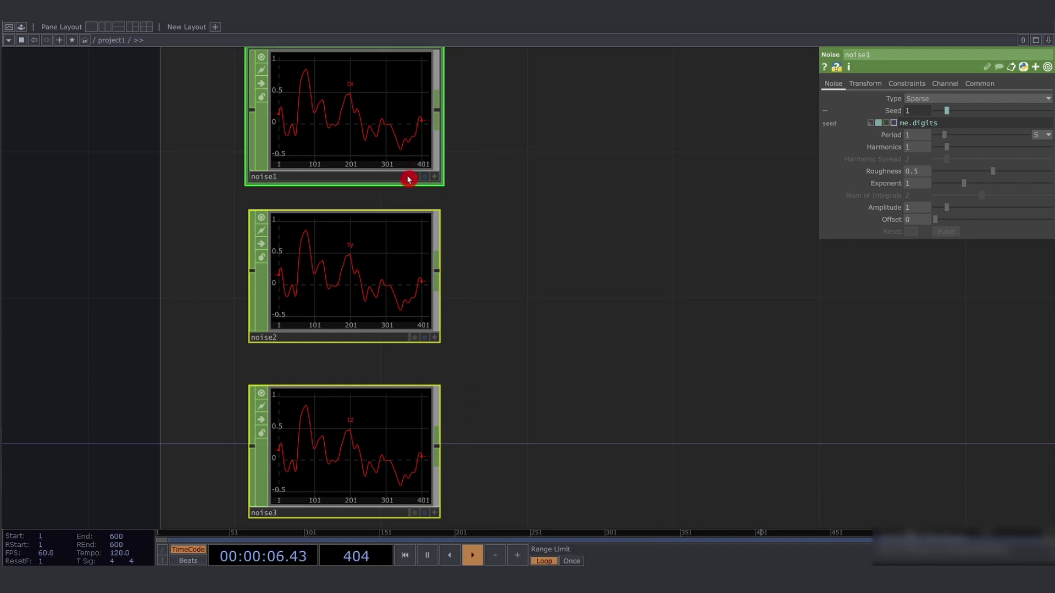
{"action": "key", "text": "ctrl+z"}
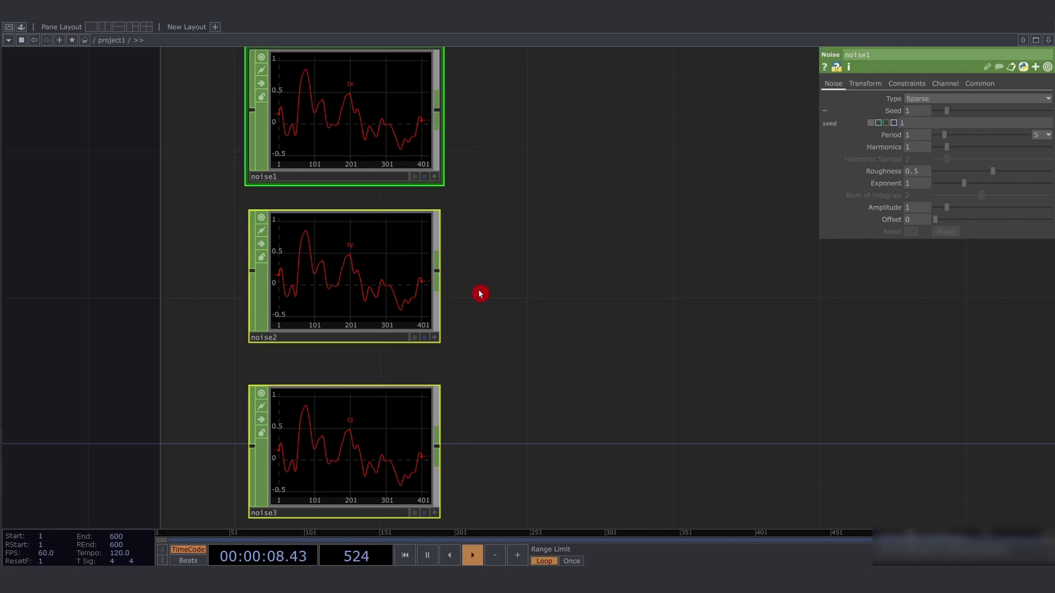
Collapse noise1's expanded Seed parameter and display the noise parameters of noise2 and noise3
{"action": "left_click", "coordinate": [372, 287]}
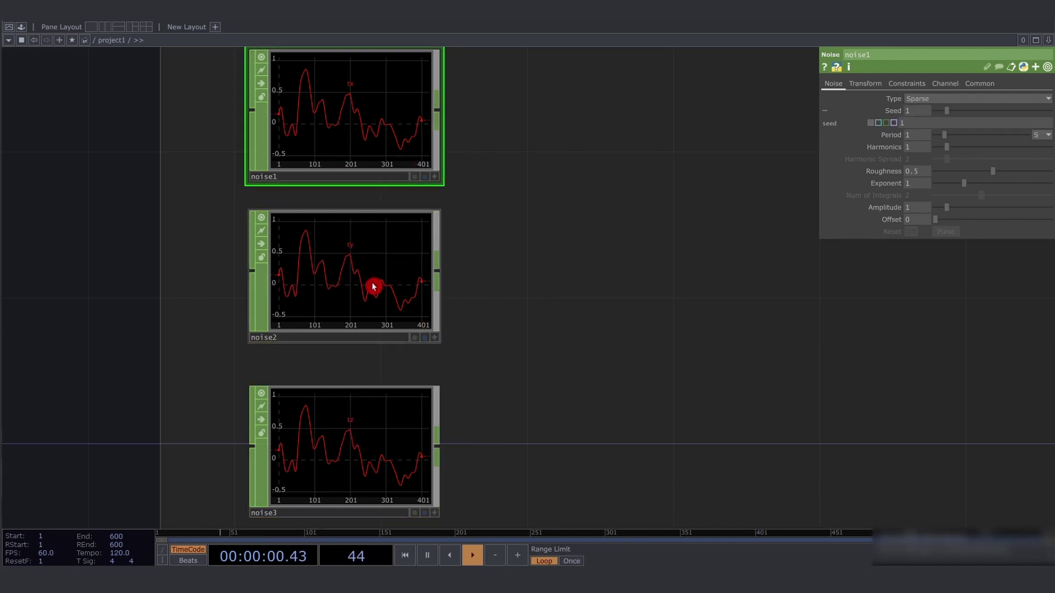
{"action": "left_click", "coordinate": [370, 400]}
{"action": "left_click", "coordinate": [361, 302]}
{"action": "left_click", "coordinate": [365, 137]}
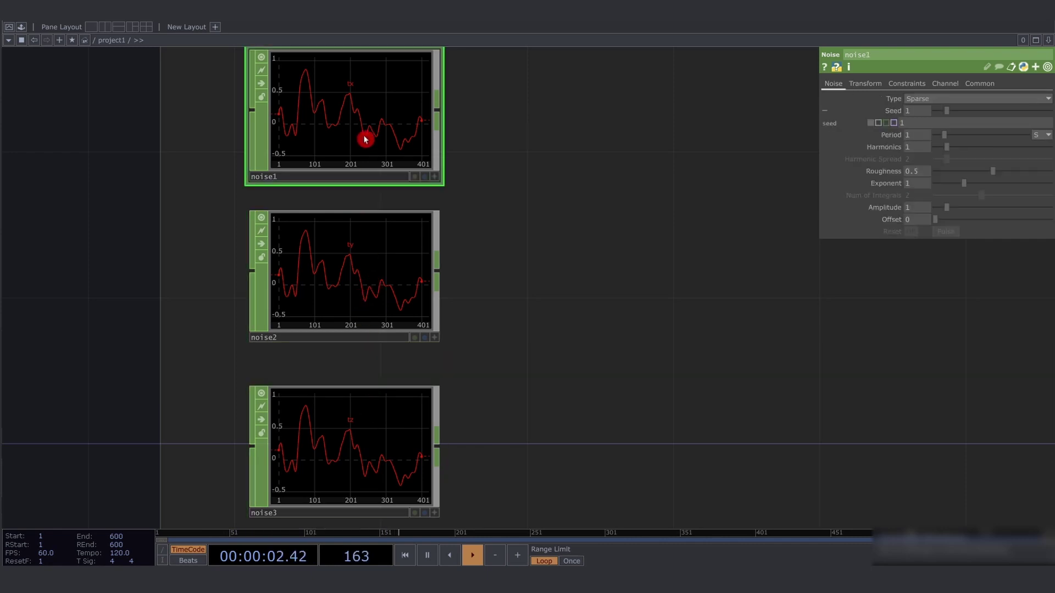
{"action": "left_click", "coordinate": [896, 112]}
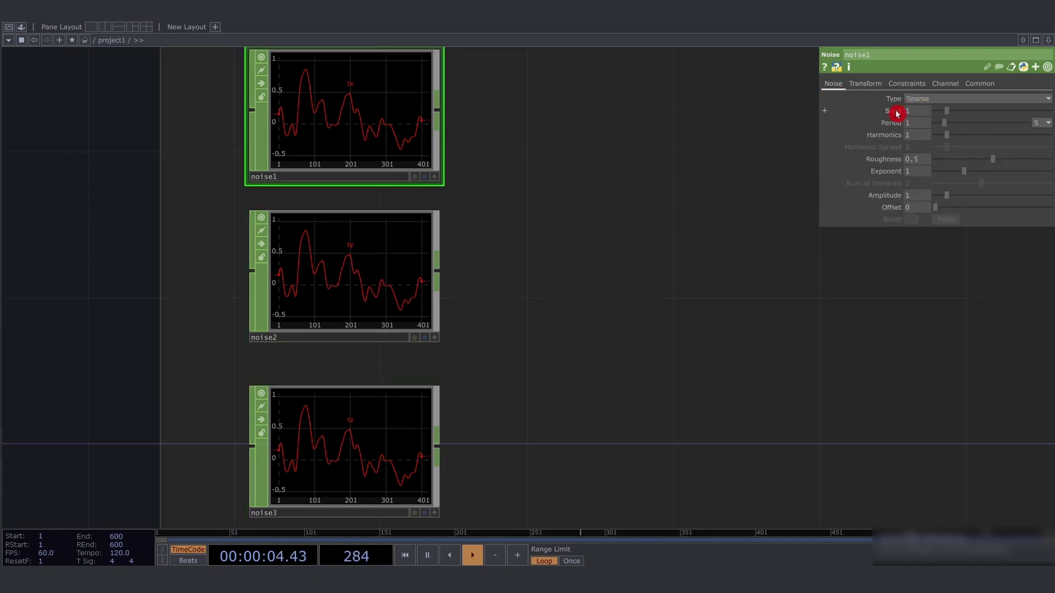
{"action": "left_click", "coordinate": [393, 241]}
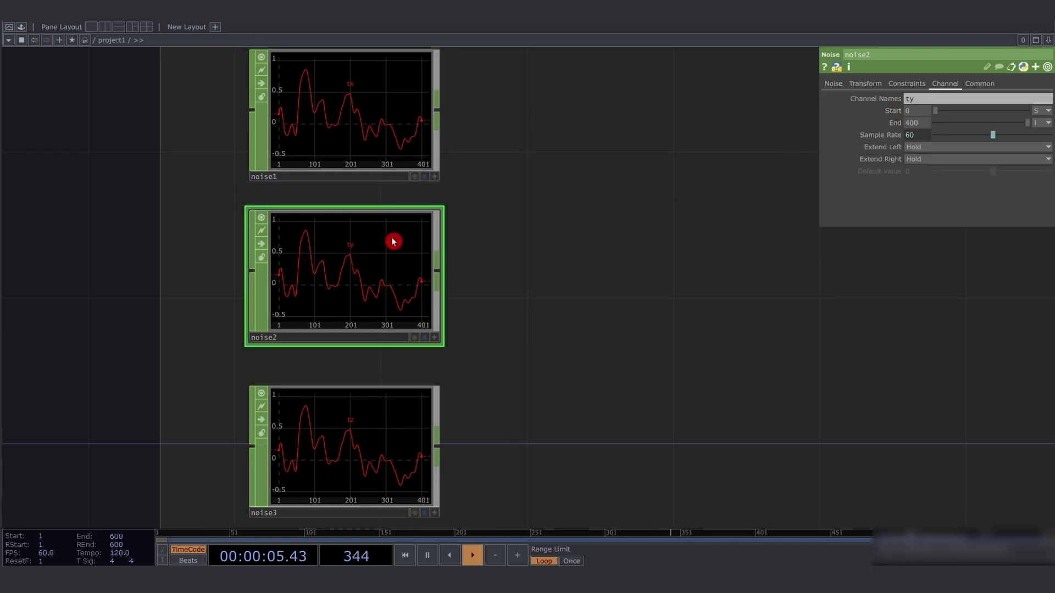
{"action": "left_click", "coordinate": [838, 85]}
{"action": "left_click", "coordinate": [379, 422]}
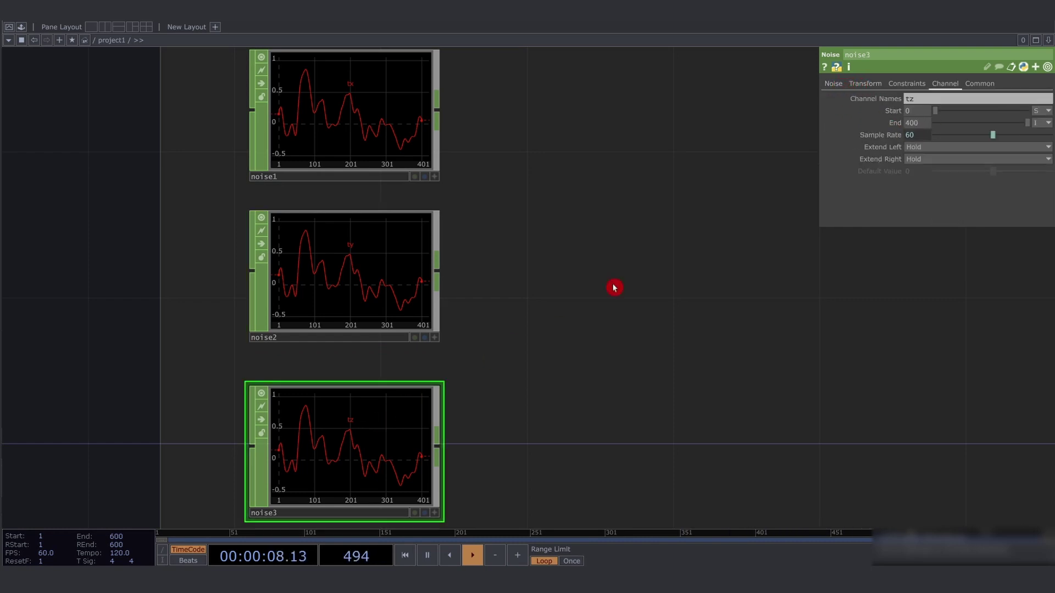
{"action": "left_click", "coordinate": [841, 88]}
Select all three Noise CHOPs with noise1 as the current one and set their Seed to the expression me.digits
{"action": "left_click_drag", "start_coordinate": [492, 438], "coordinate": [326, 104]}
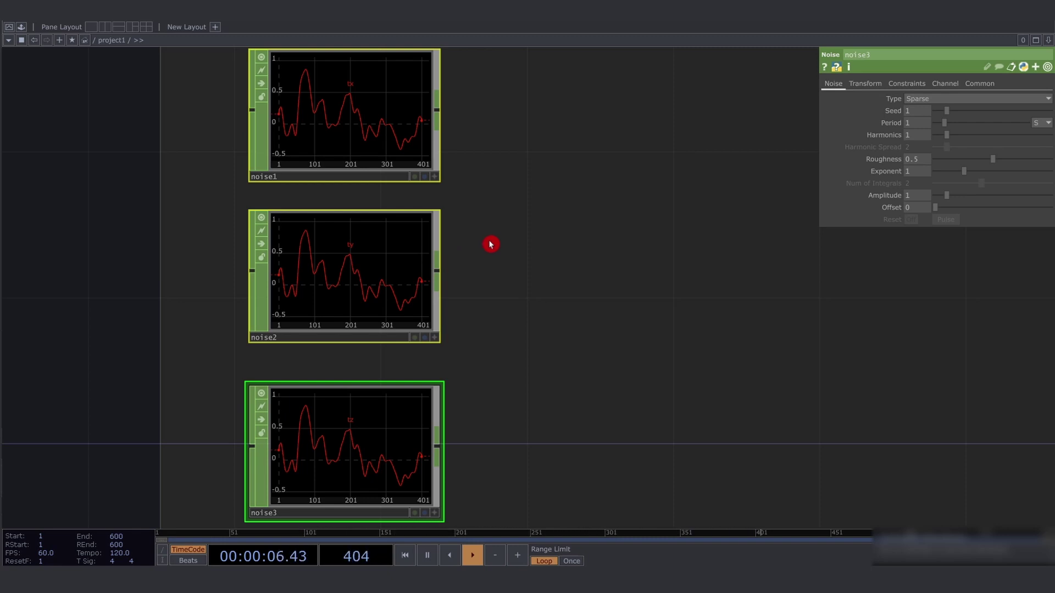
{"action": "left_click", "coordinate": [393, 135]}
{"action": "left_click_drag", "start_coordinate": [497, 447], "coordinate": [395, 180]}
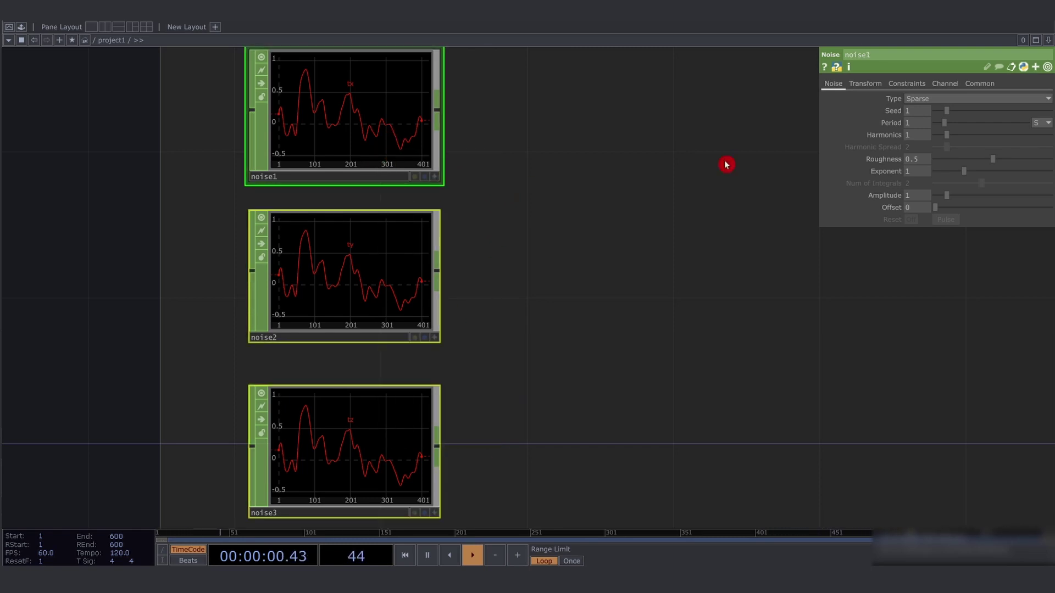
{"action": "left_click", "coordinate": [892, 109]}
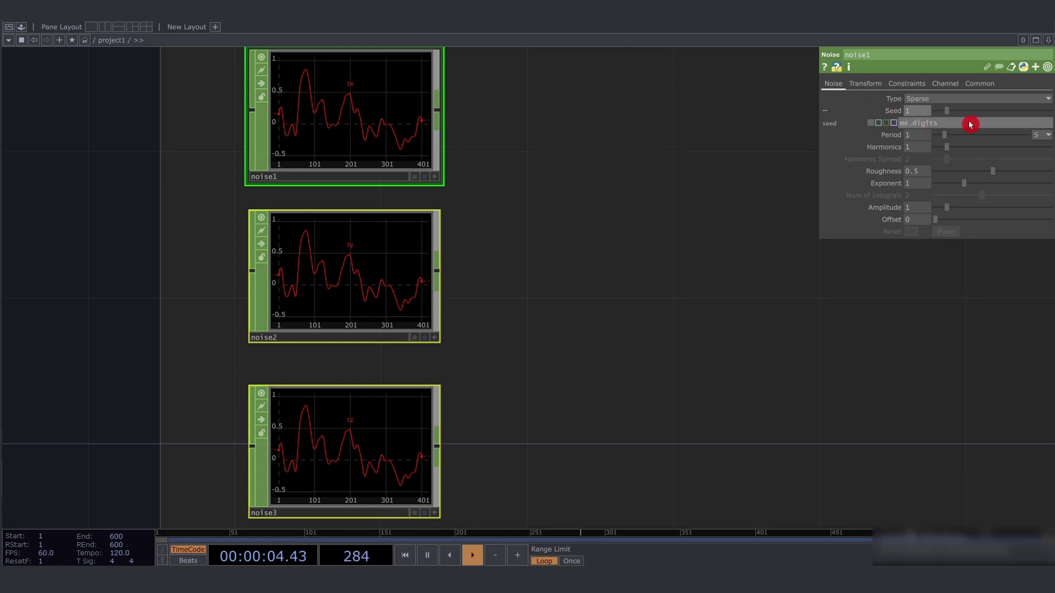
{"action": "key", "text": "Return"}
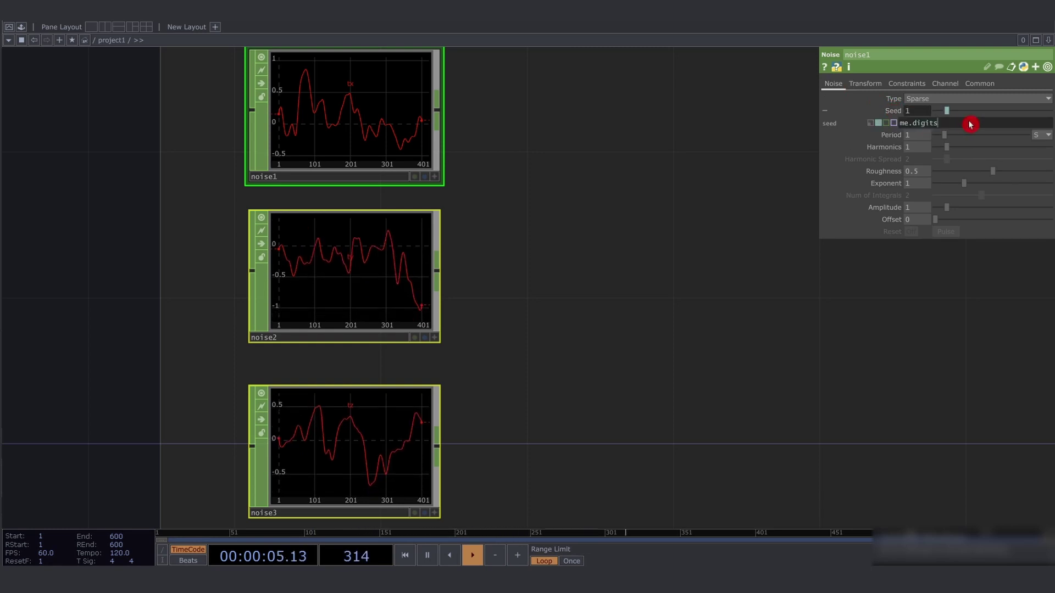
Check the resulting Seed of noise1, noise2 and noise3 one after another
{"action": "left_click", "coordinate": [361, 116]}
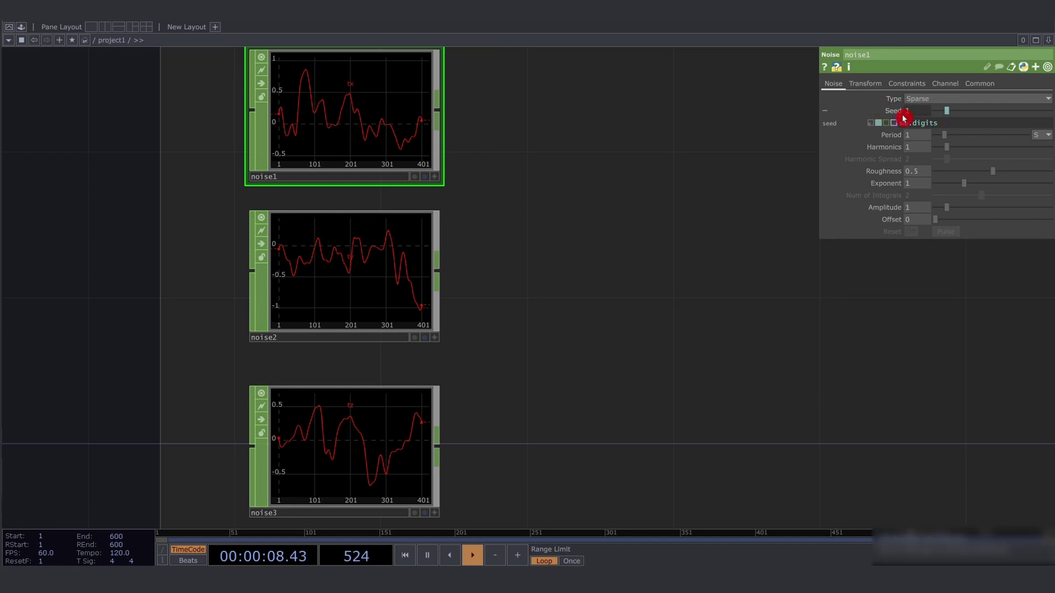
{"action": "left_click", "coordinate": [894, 111]}
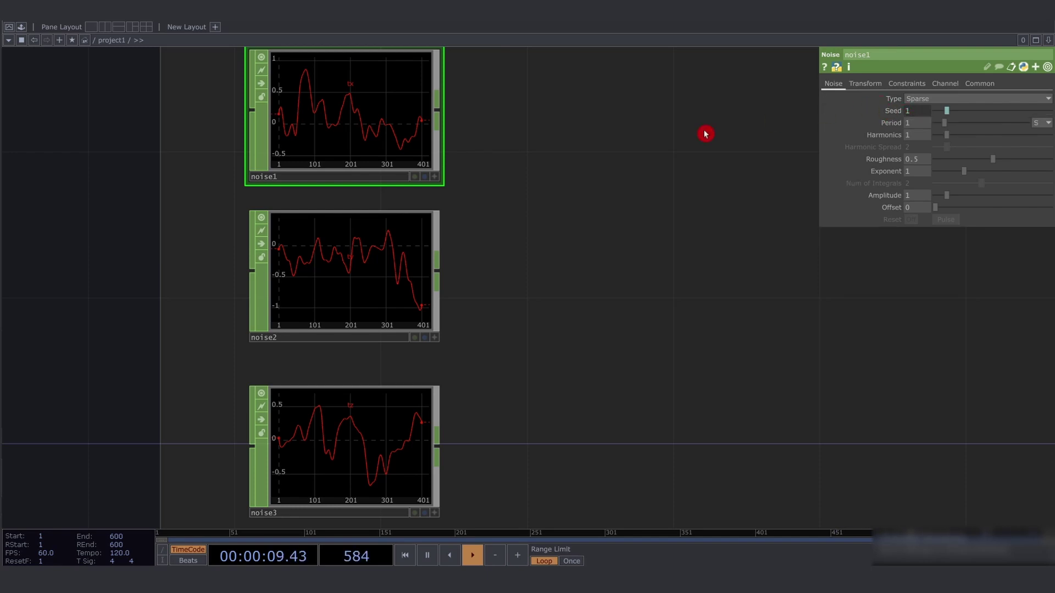
{"action": "left_click", "coordinate": [306, 294]}
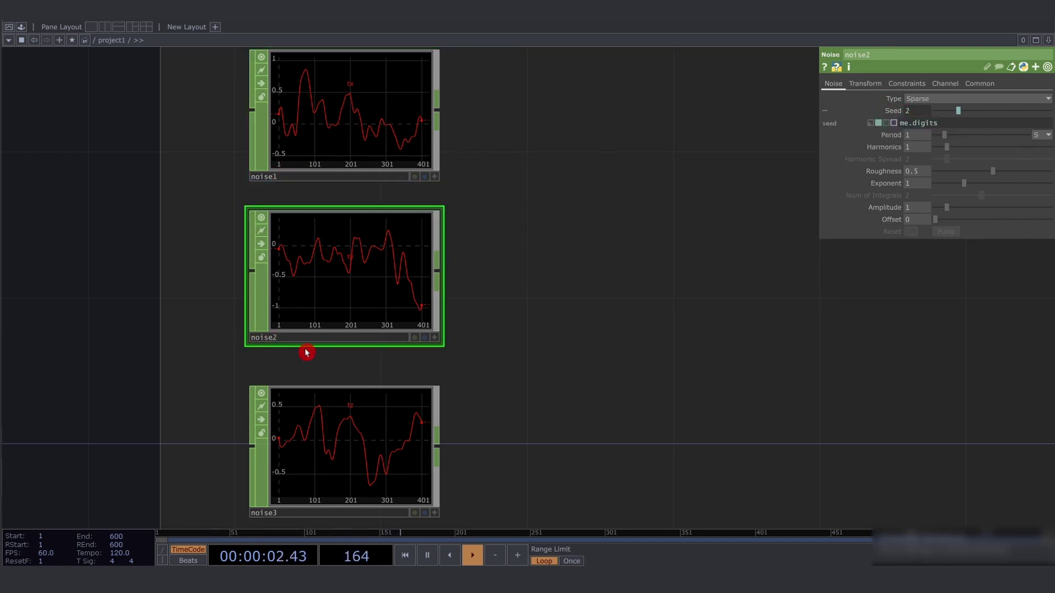
{"action": "left_click", "coordinate": [282, 467]}
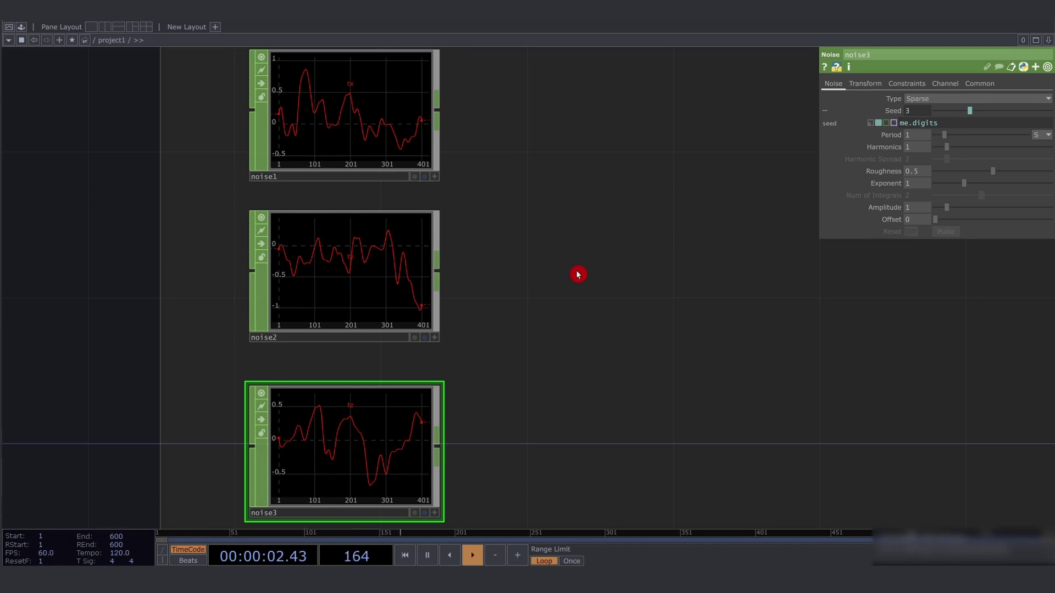
{"action": "right_click_drag", "start_coordinate": [490, 483], "coordinate": [306, 89]}
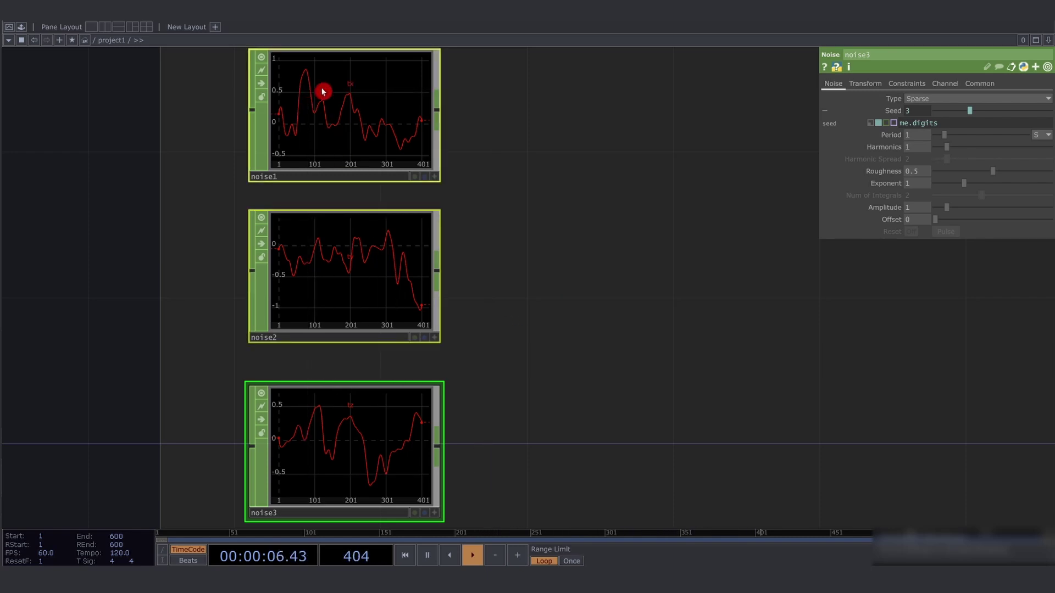
Add a Merge CHOP and place it to the right of noise2
{"action": "left_click_drag", "start_coordinate": [514, 192], "coordinate": [460, 190]}
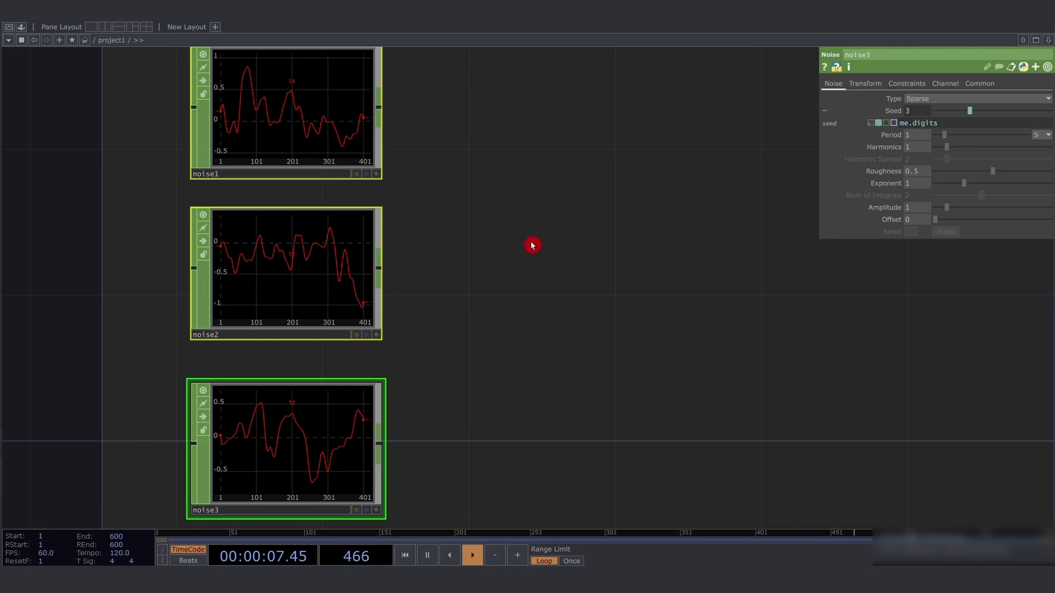
{"action": "left_click_drag", "start_coordinate": [533, 242], "coordinate": [429, 253]}
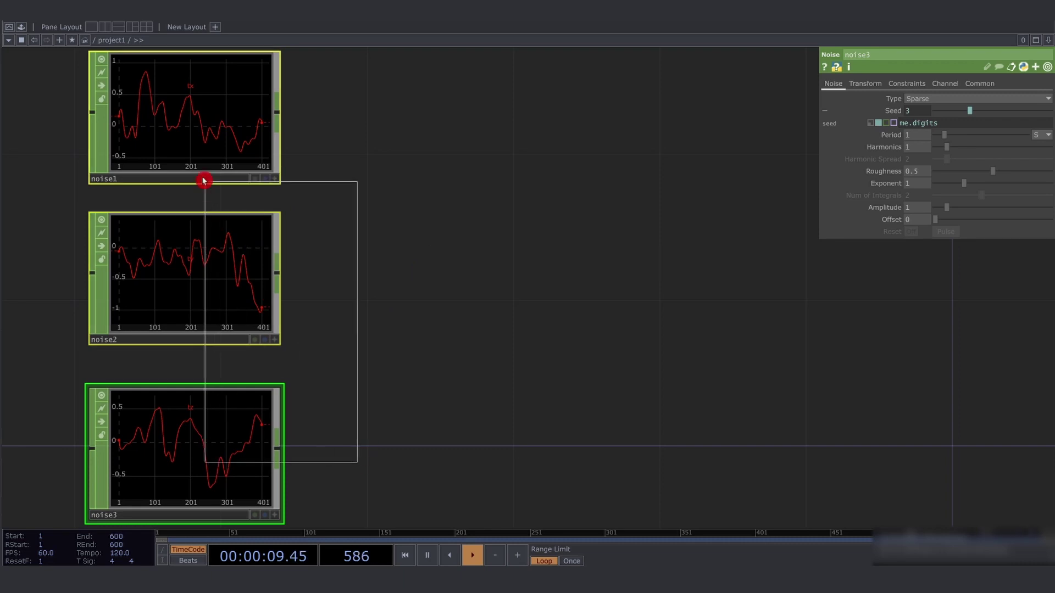
{"action": "key", "text": "Tab"}
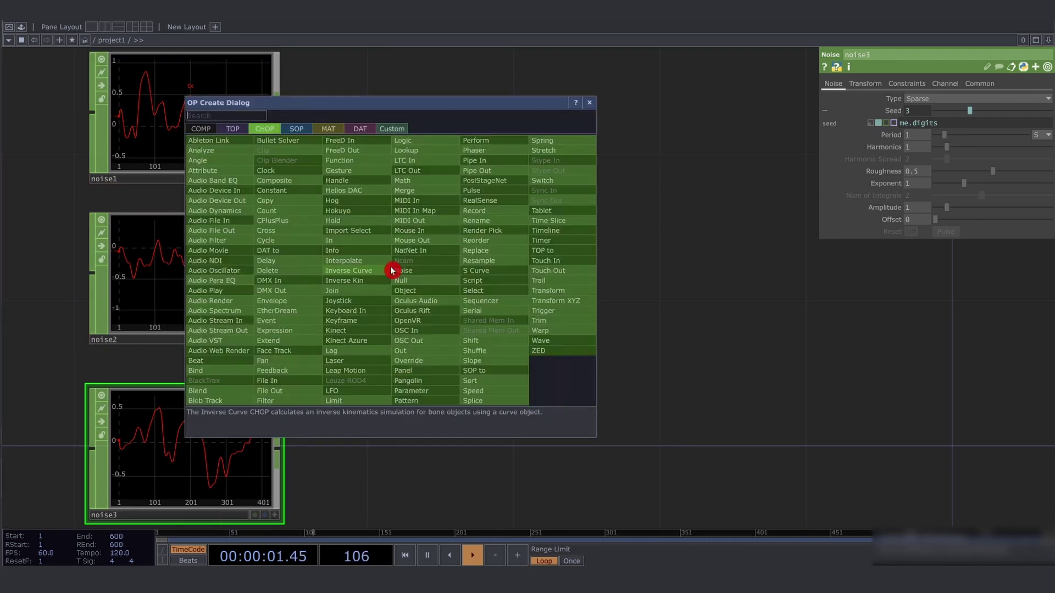
{"action": "type", "text": "me"}
{"action": "key", "text": "Return"}
{"action": "left_click", "coordinate": [391, 269]}
{"action": "left_click_drag", "start_coordinate": [391, 269], "coordinate": [447, 279]}
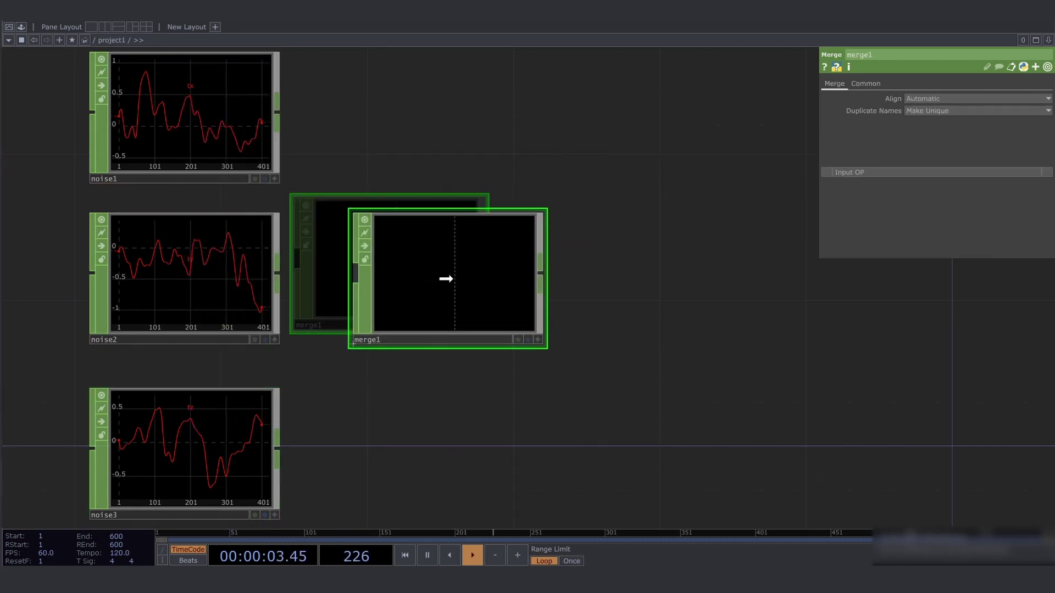
{"action": "left_click", "coordinate": [478, 284]}
Connect the outputs of noise1, noise2 and noise3 to merge1 and inspect its merged channels
{"action": "right_click_drag", "start_coordinate": [320, 454], "coordinate": [197, 168]}
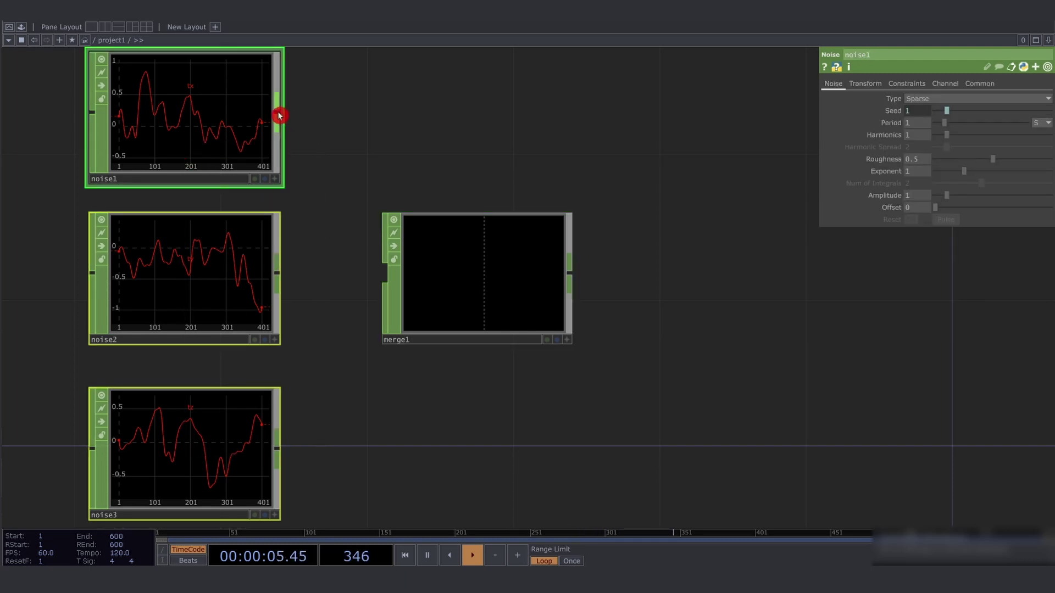
{"action": "left_click_drag", "start_coordinate": [279, 115], "coordinate": [404, 273]}
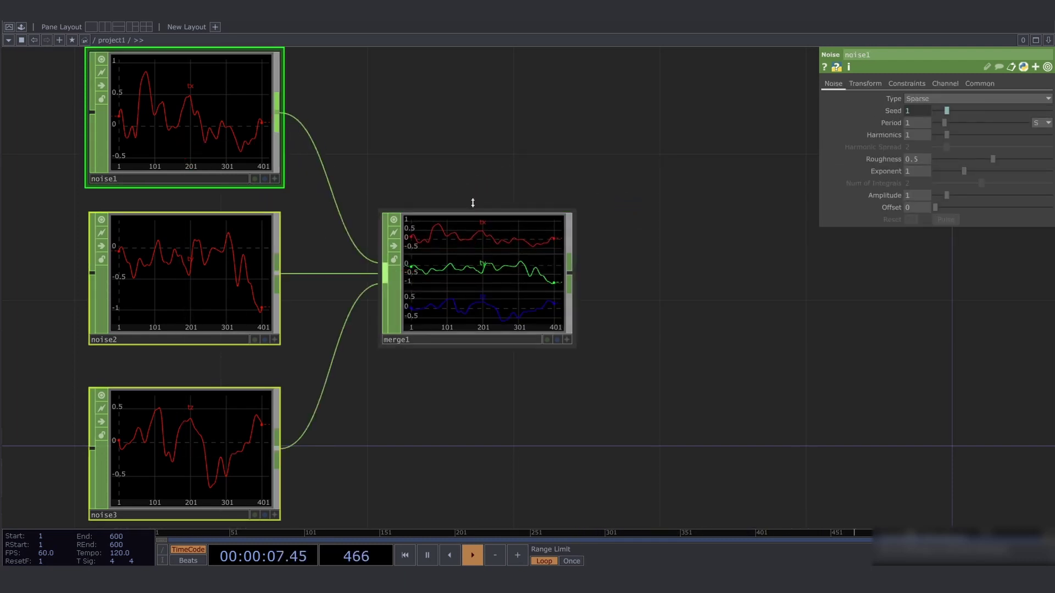
{"action": "scroll", "coordinate": [525, 254], "scroll_direction": "up", "scroll_amount": 4}
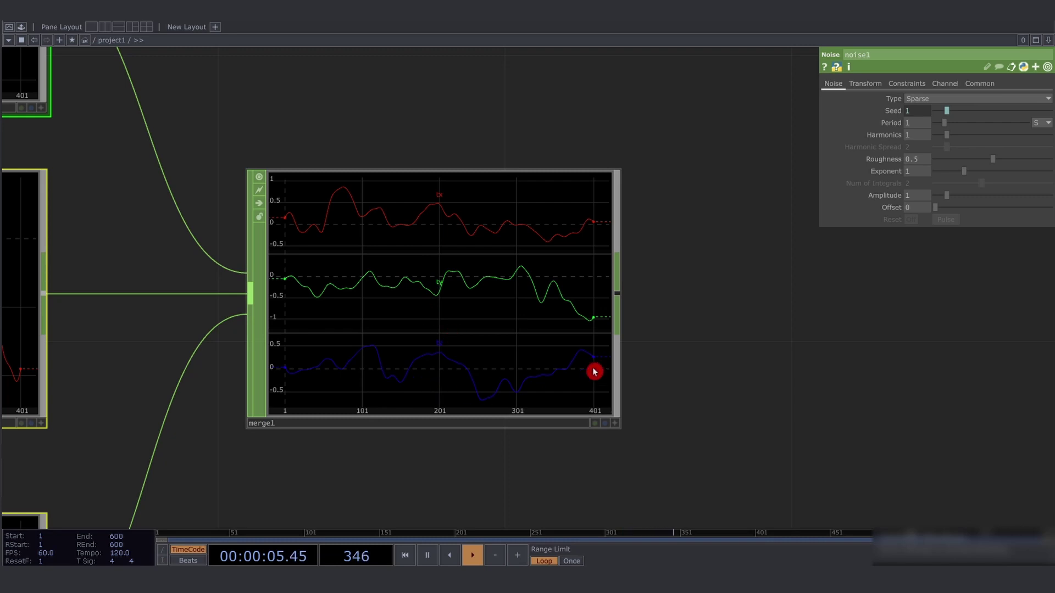
Add a CHOP to SOP from merge1's output and place it to the right of merge1
{"action": "left_click_drag", "start_coordinate": [593, 372], "coordinate": [553, 346]}
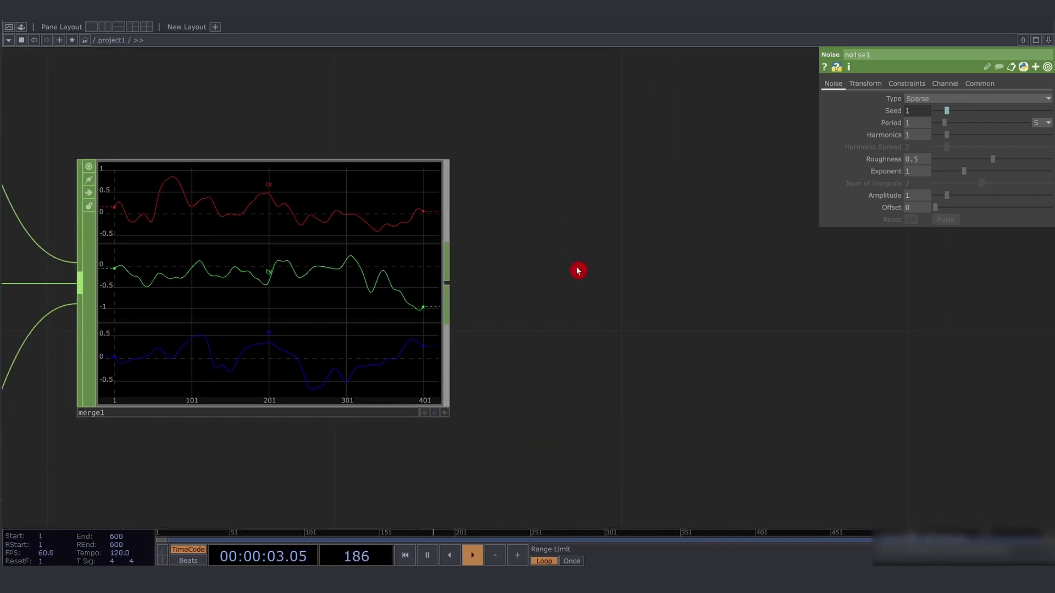
{"action": "left_click", "coordinate": [424, 253]}
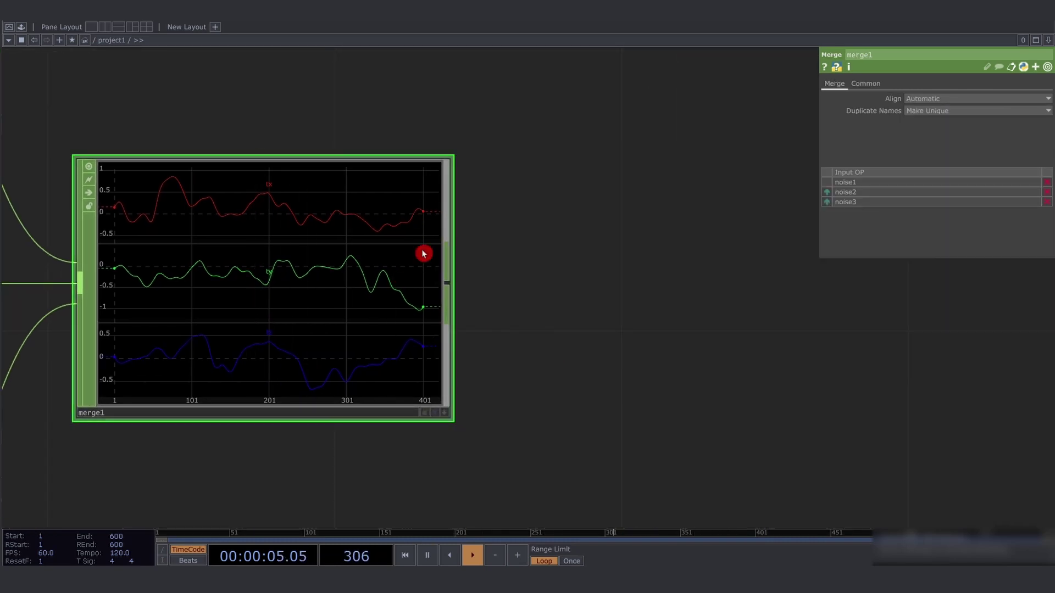
{"action": "scroll", "coordinate": [325, 280], "scroll_direction": "down", "scroll_amount": 3}
{"action": "left_click_drag", "start_coordinate": [483, 283], "coordinate": [401, 281]}
{"action": "scroll", "coordinate": [330, 275], "scroll_direction": "down", "scroll_amount": 3}
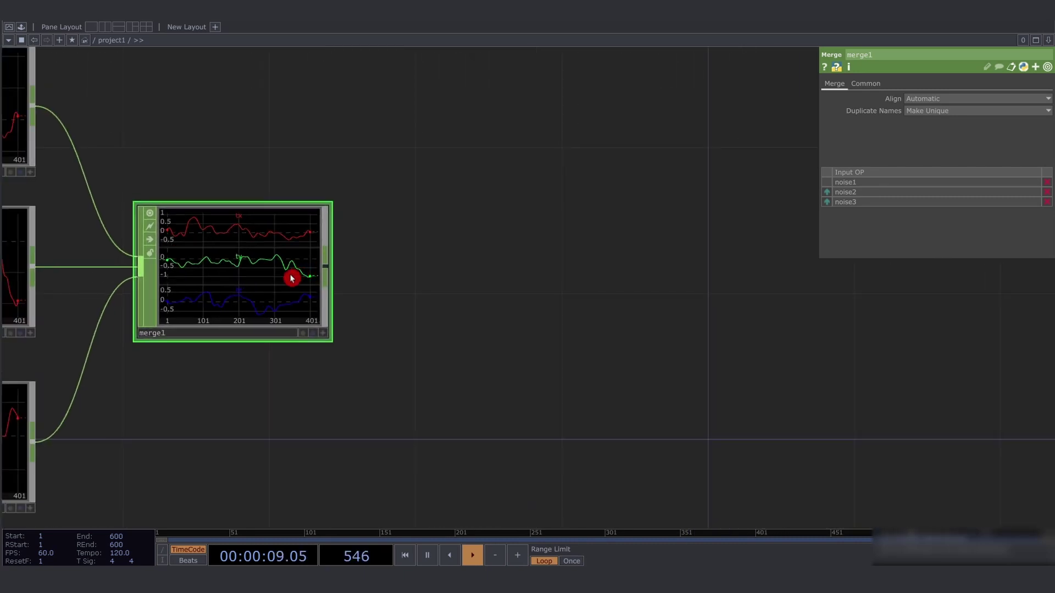
{"action": "right_click", "coordinate": [329, 270]}
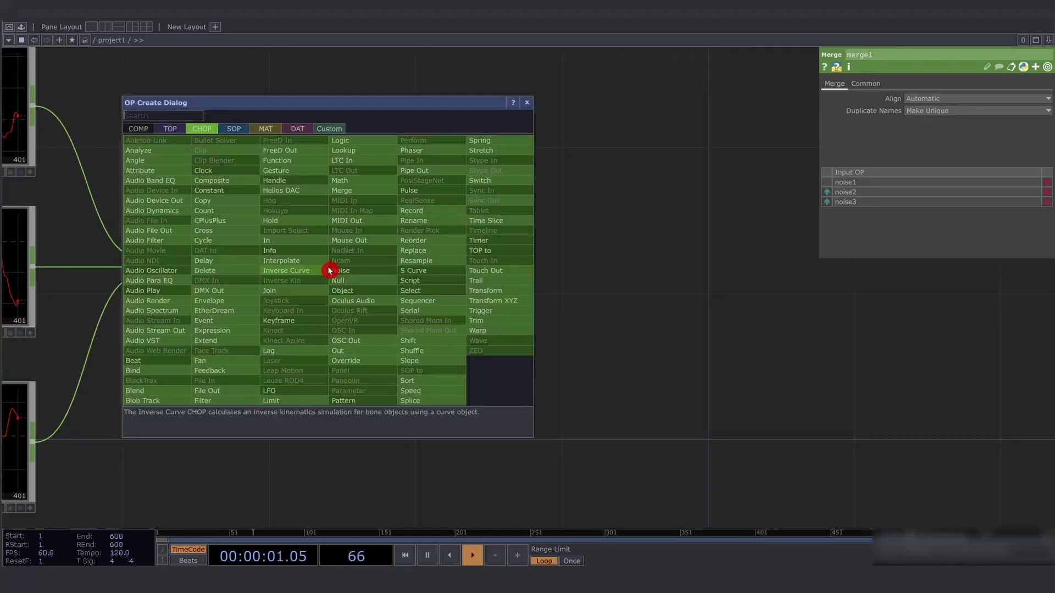
{"action": "left_click", "coordinate": [234, 129]}
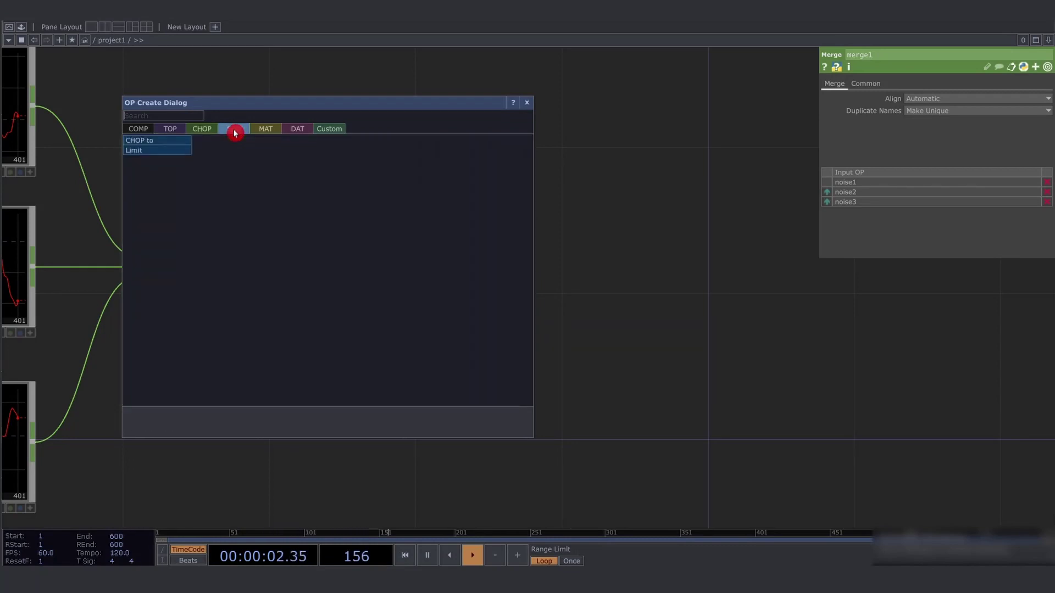
{"action": "left_click", "coordinate": [159, 140]}
{"action": "left_click", "coordinate": [498, 273]}
{"action": "left_click_drag", "start_coordinate": [659, 297], "coordinate": [654, 265]}
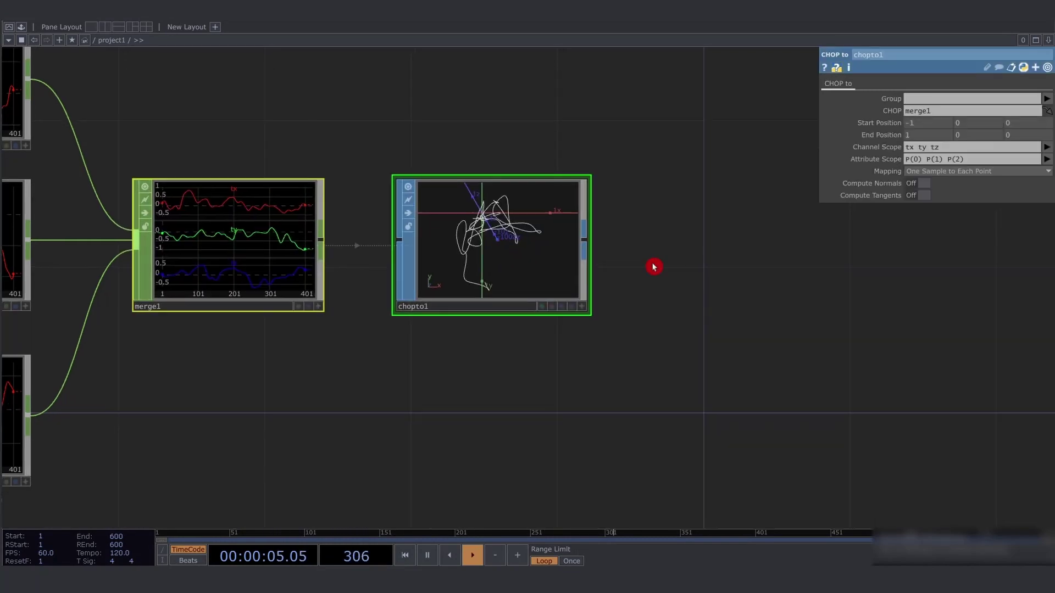
{"action": "left_click", "coordinate": [499, 233]}
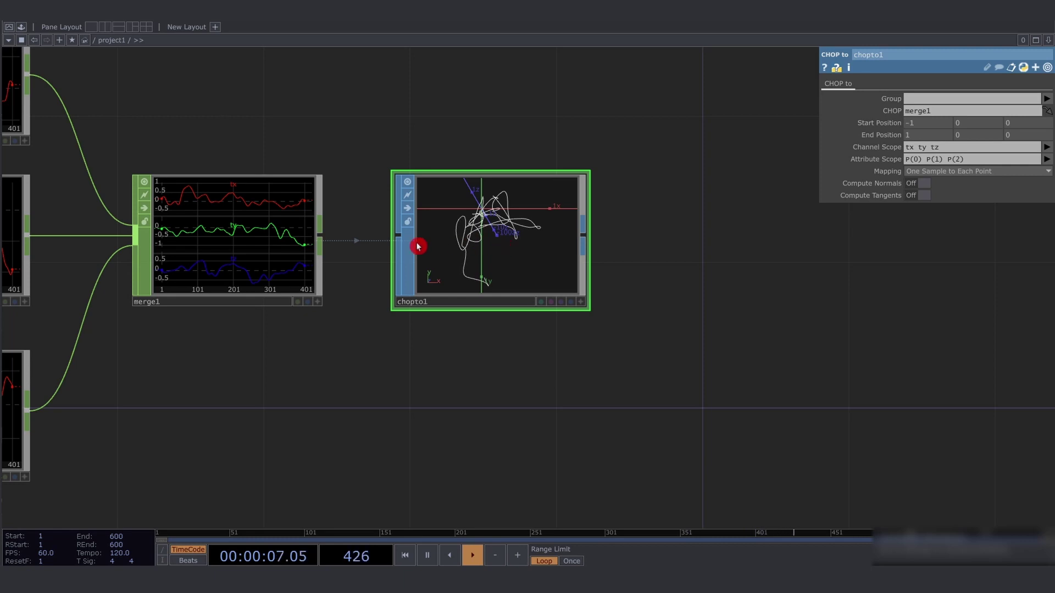
Add a Limit SOP from merge1's output and place it below chopto1
{"action": "right_click", "coordinate": [323, 238]}
{"action": "left_click", "coordinate": [216, 100]}
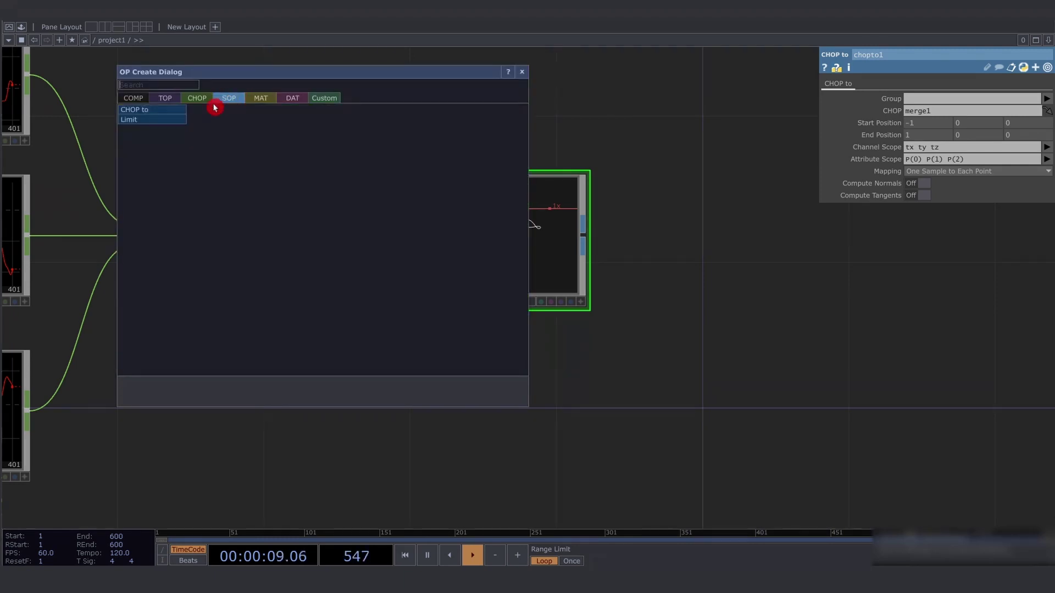
{"action": "left_click", "coordinate": [158, 123]}
{"action": "left_click", "coordinate": [492, 401]}
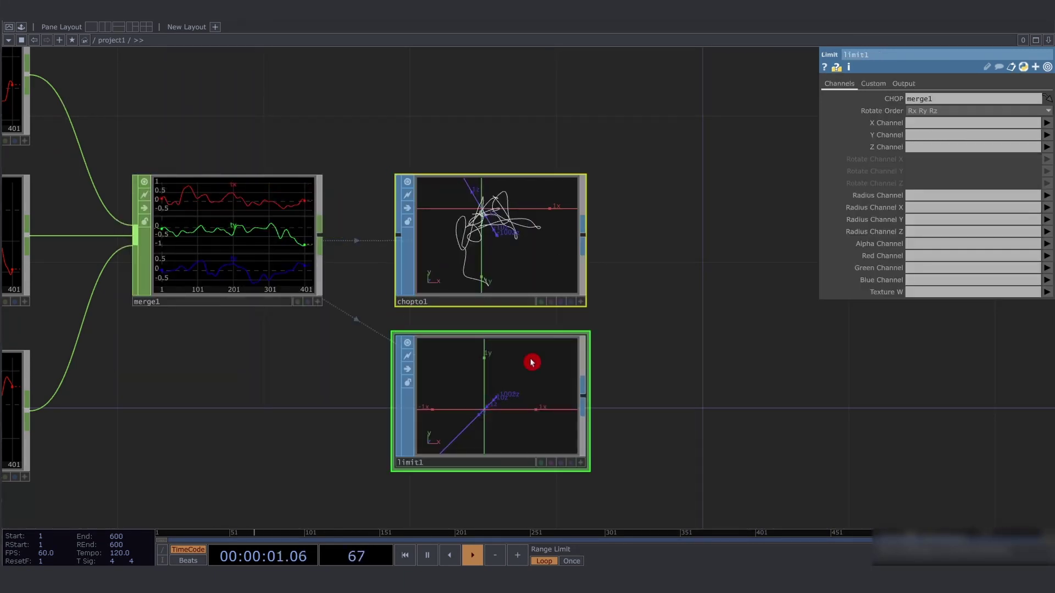
Examine how chopto1's Channel Scope maps to its Attribute Scope
{"action": "left_click", "coordinate": [572, 242]}
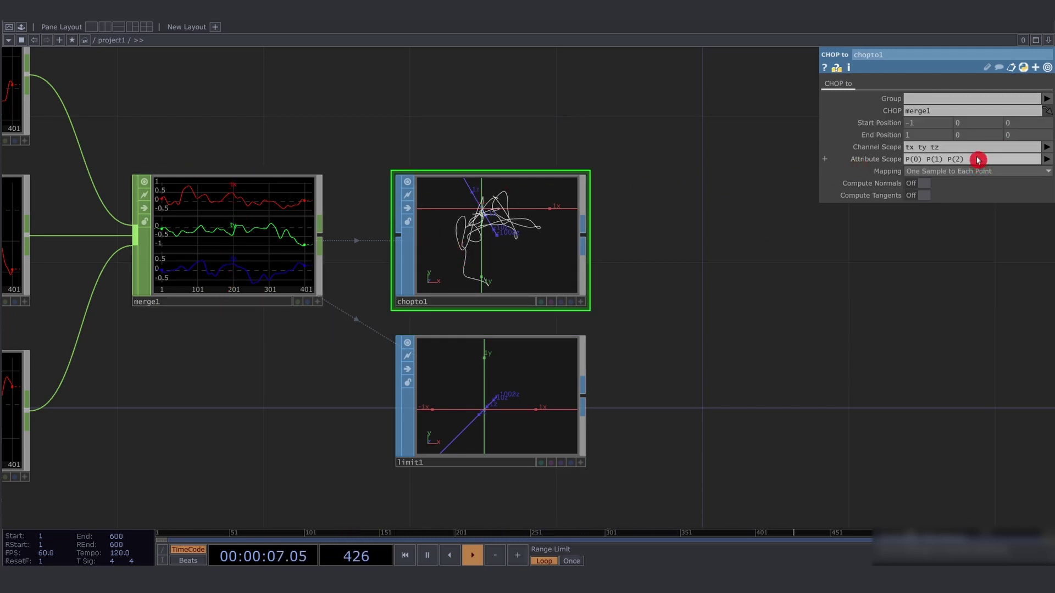
{"action": "left_click_drag", "start_coordinate": [961, 148], "coordinate": [888, 147]}
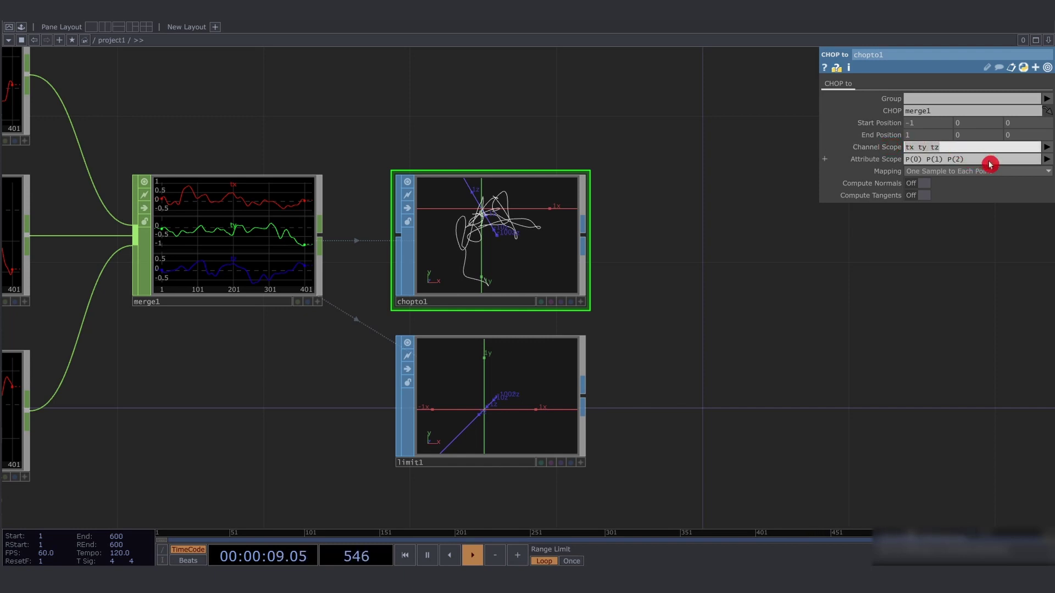
{"action": "left_click_drag", "start_coordinate": [987, 162], "coordinate": [865, 161]}
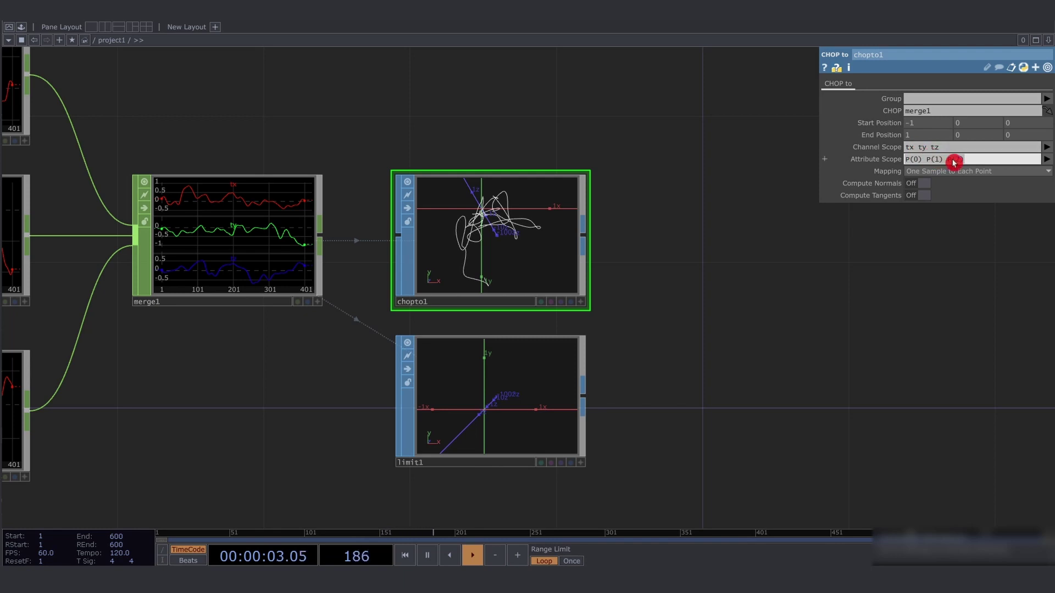
{"action": "left_click_drag", "start_coordinate": [982, 160], "coordinate": [871, 157]}
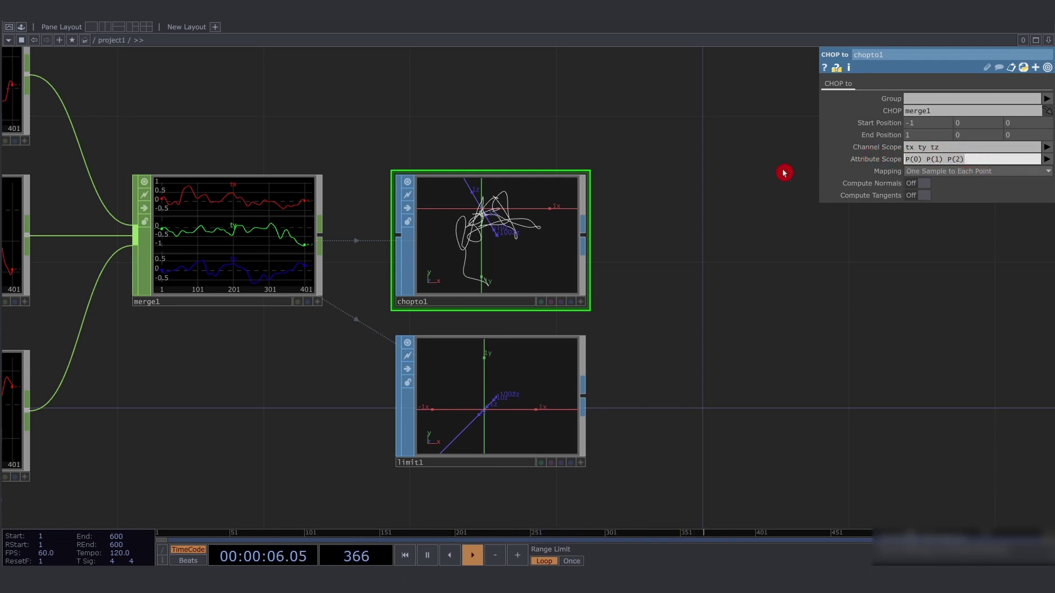
Set limit1's X Channel to tx, Y Channel to ty and Z Channel to tz
{"action": "left_click", "coordinate": [513, 384]}
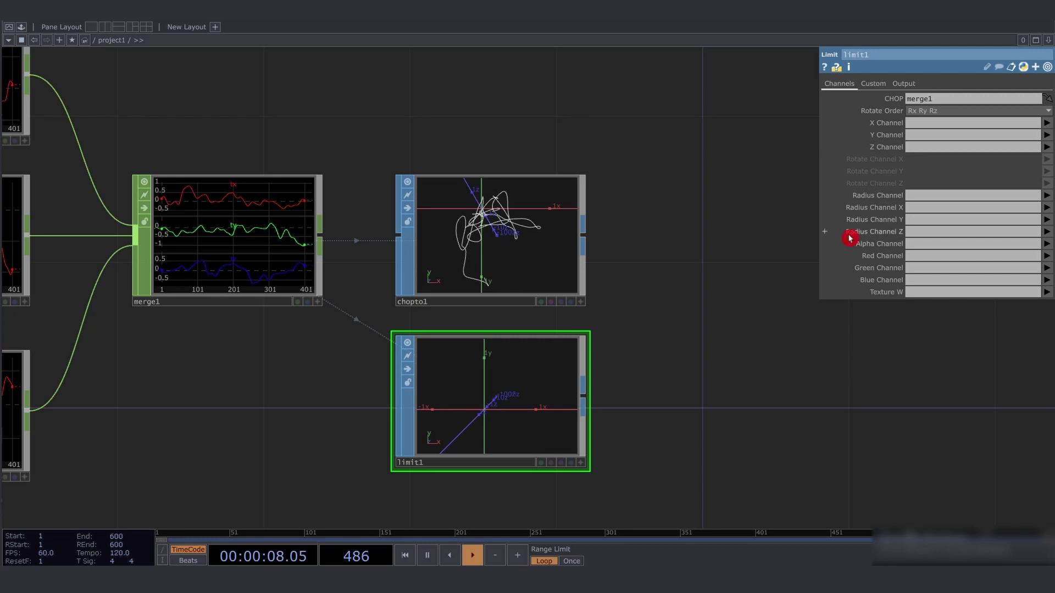
{"action": "left_click", "coordinate": [1048, 123]}
{"action": "left_click", "coordinate": [753, 154]}
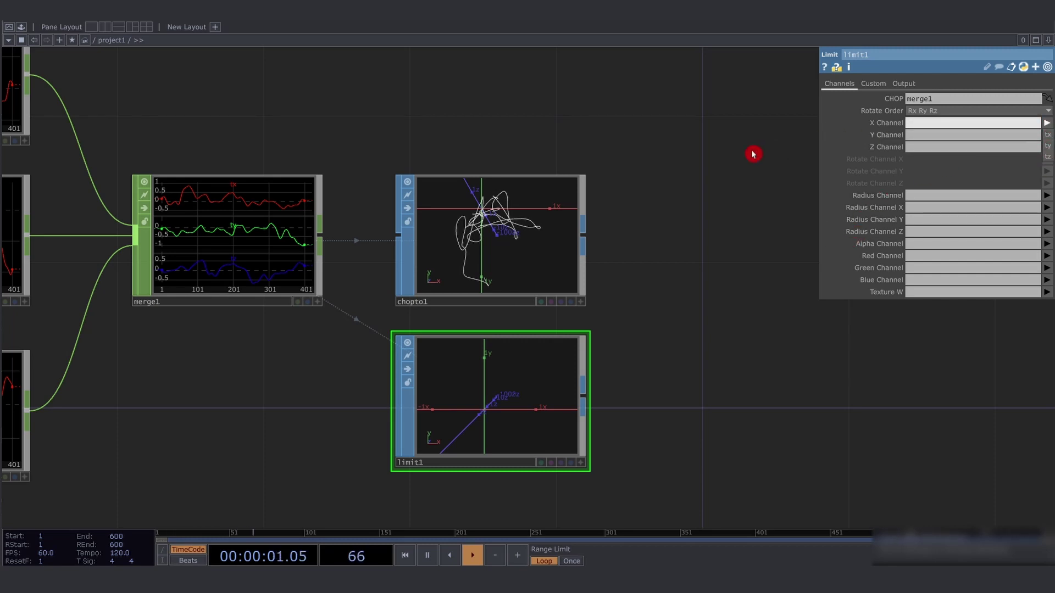
{"action": "left_click", "coordinate": [1019, 121]}
{"action": "left_click", "coordinate": [943, 124]}
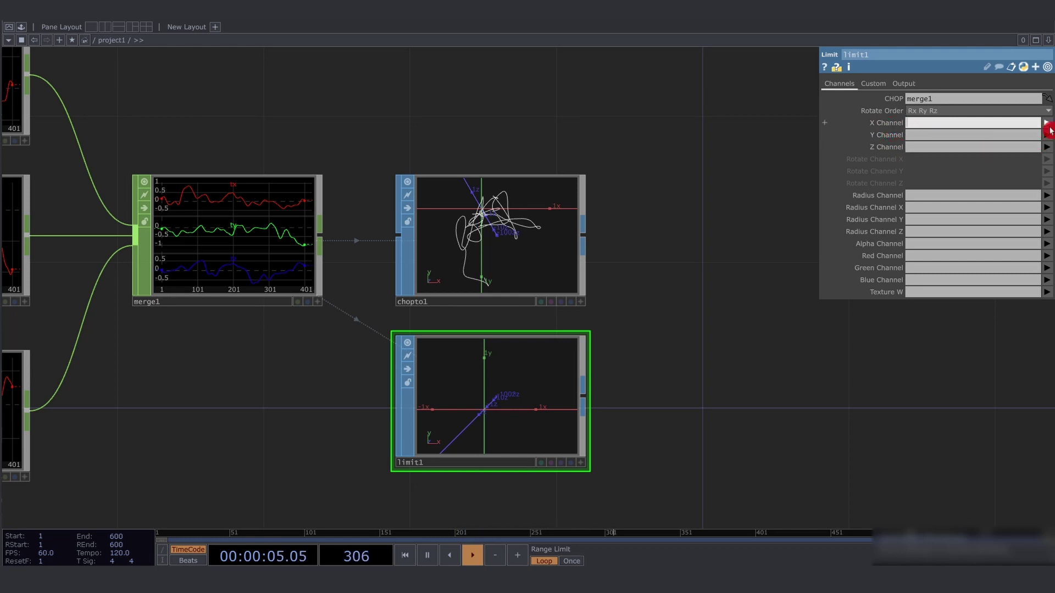
{"action": "left_click", "coordinate": [1048, 151]}
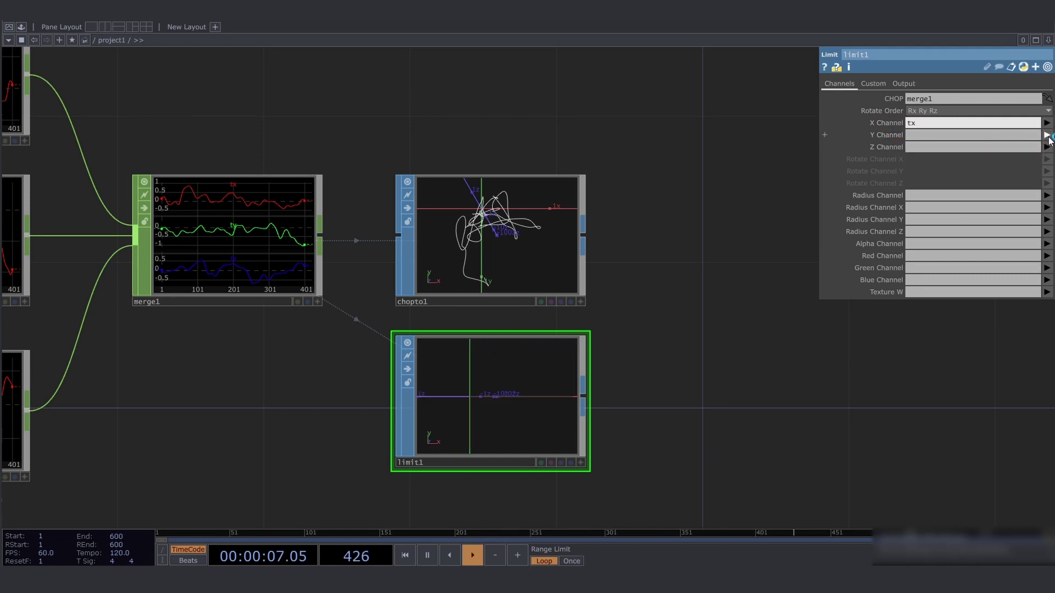
{"action": "left_click", "coordinate": [1048, 136]}
{"action": "left_click", "coordinate": [1048, 158]}
{"action": "left_click", "coordinate": [1048, 146]}
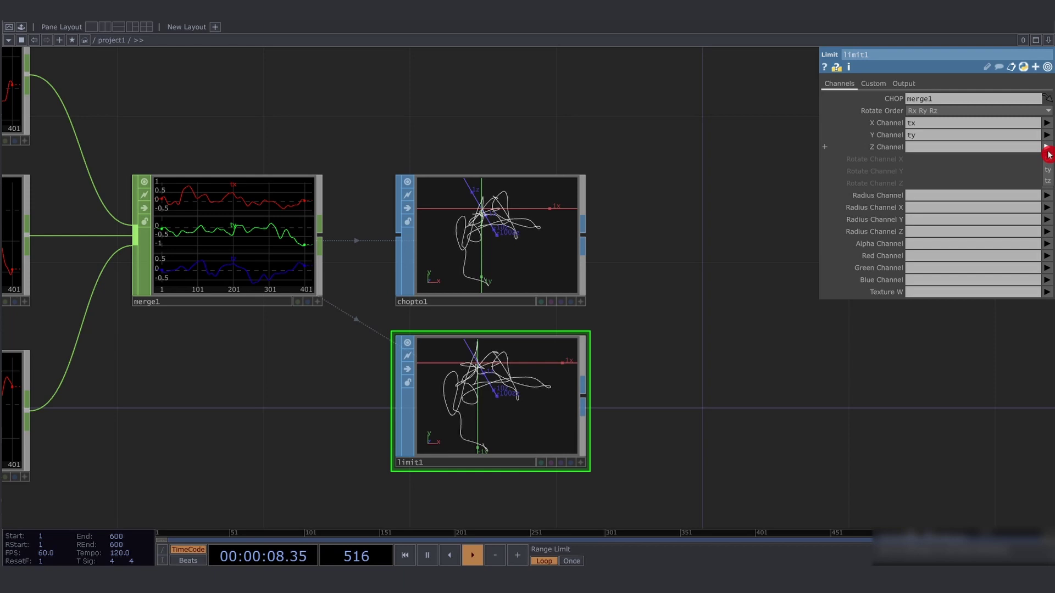
{"action": "left_click", "coordinate": [1048, 183]}
Compare the curves of chopto1 and limit1 and examine the merge1 channels that drive them
{"action": "left_click_drag", "start_coordinate": [665, 409], "coordinate": [382, 141]}
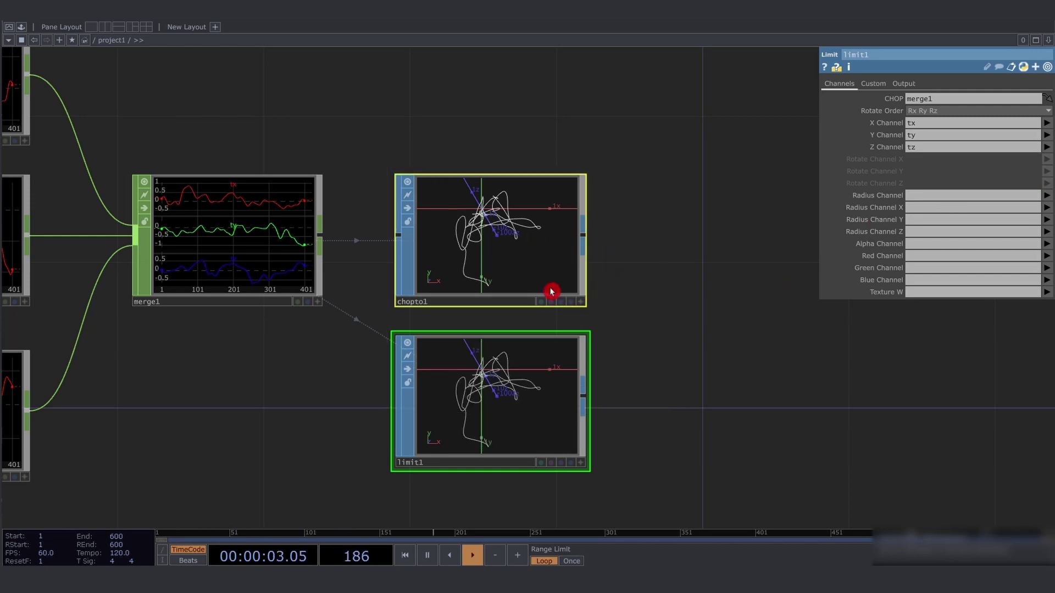
{"action": "left_click", "coordinate": [469, 237]}
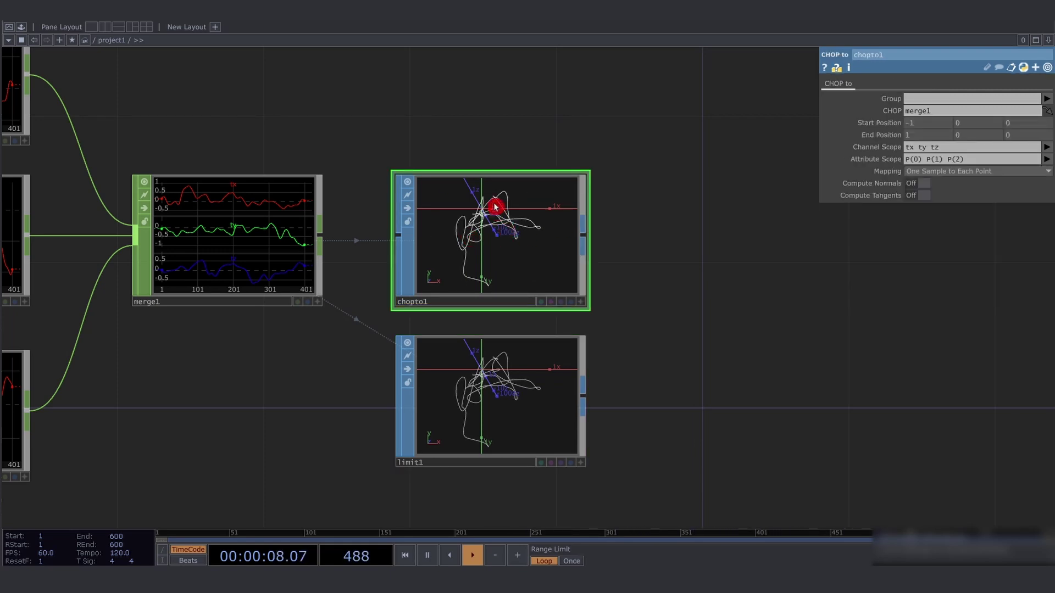
{"action": "scroll", "coordinate": [483, 225], "scroll_direction": "up", "scroll_amount": 3}
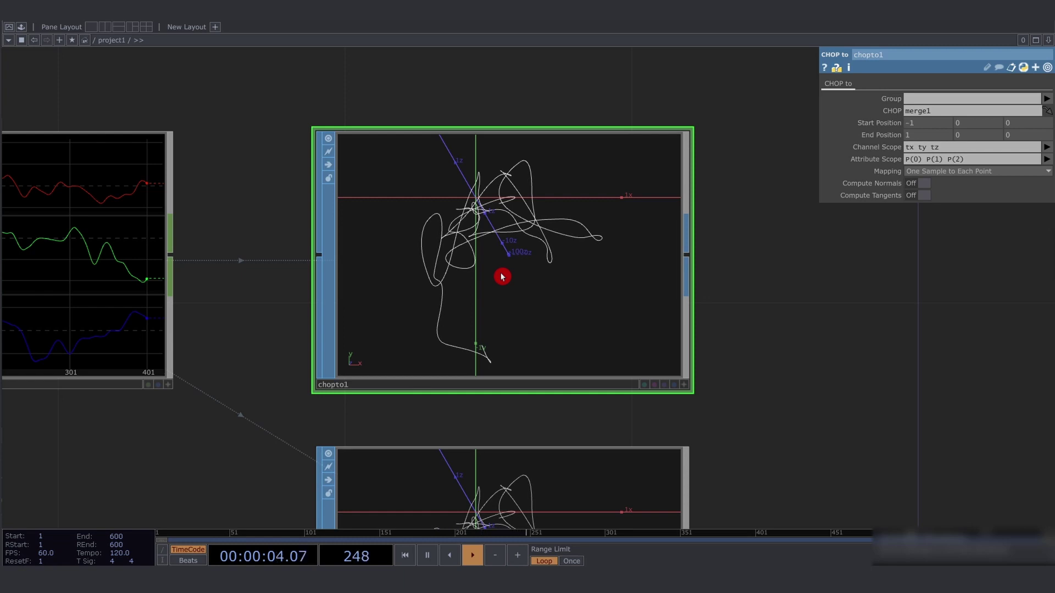
{"action": "scroll", "coordinate": [569, 262], "scroll_direction": "down", "scroll_amount": 5}
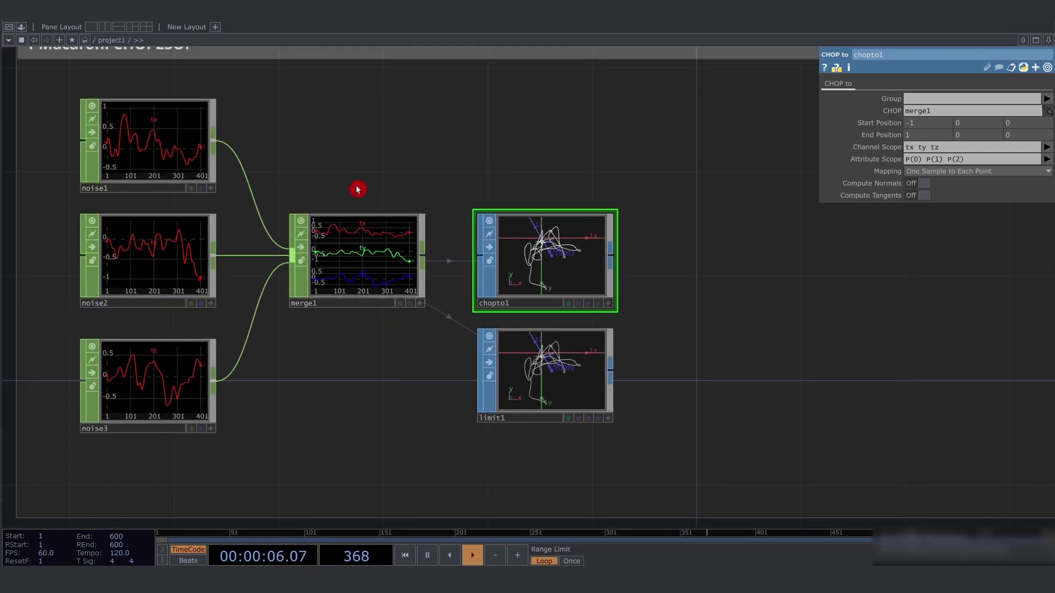
{"action": "left_click_drag", "start_coordinate": [357, 190], "coordinate": [433, 182]}
{"action": "scroll", "coordinate": [468, 252], "scroll_direction": "up", "scroll_amount": 4}
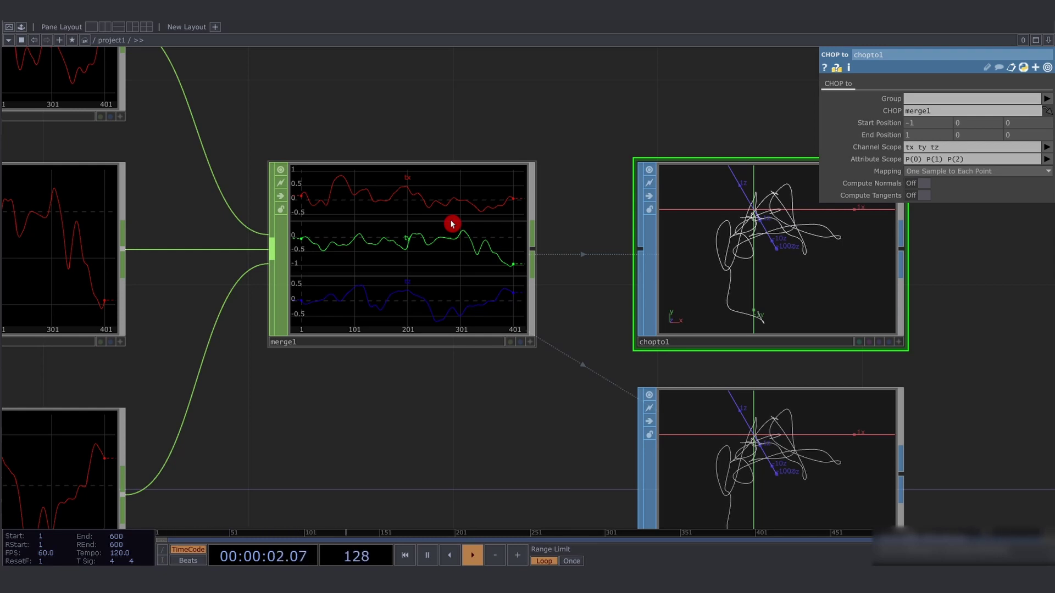
{"action": "scroll", "coordinate": [449, 226], "scroll_direction": "down", "scroll_amount": 3}
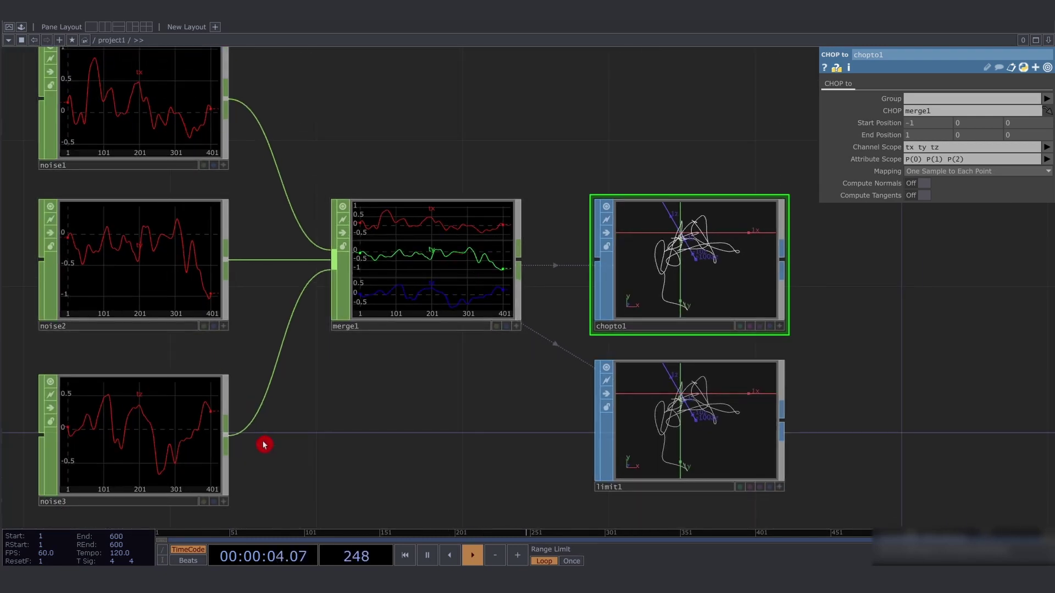
Select all three Noise CHOPs, set their Type to Brownian and inspect the curve in chopto1
{"action": "left_click_drag", "start_coordinate": [261, 470], "coordinate": [143, 109]}
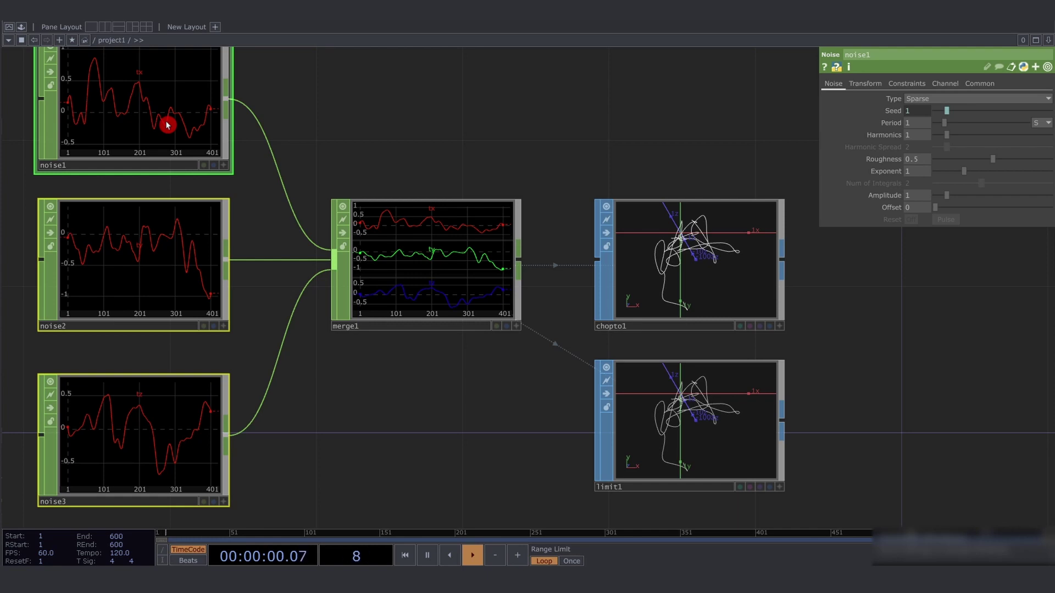
{"action": "left_click", "coordinate": [964, 101]}
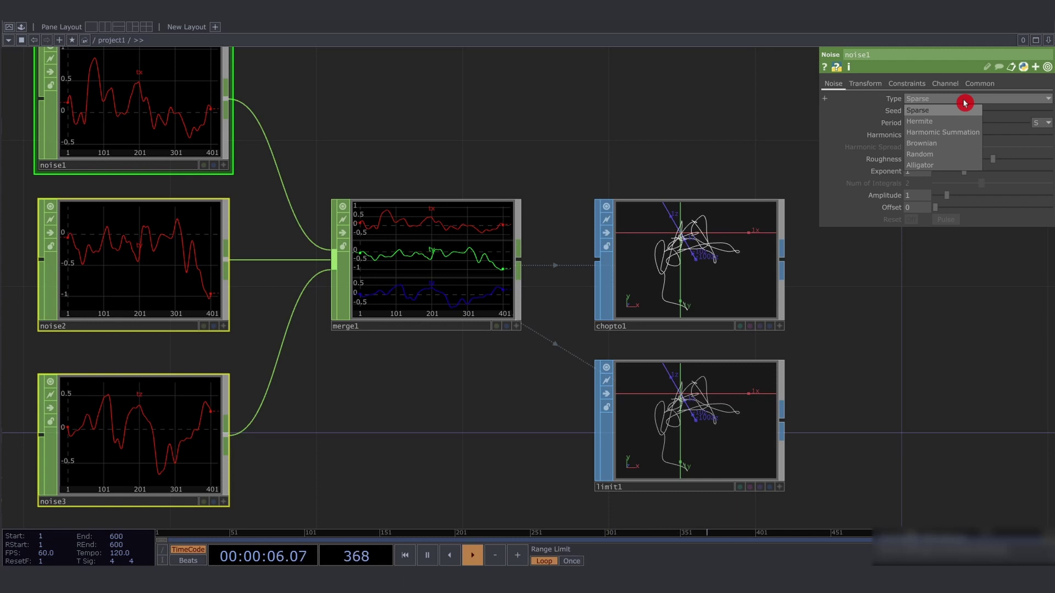
{"action": "left_click", "coordinate": [958, 147]}
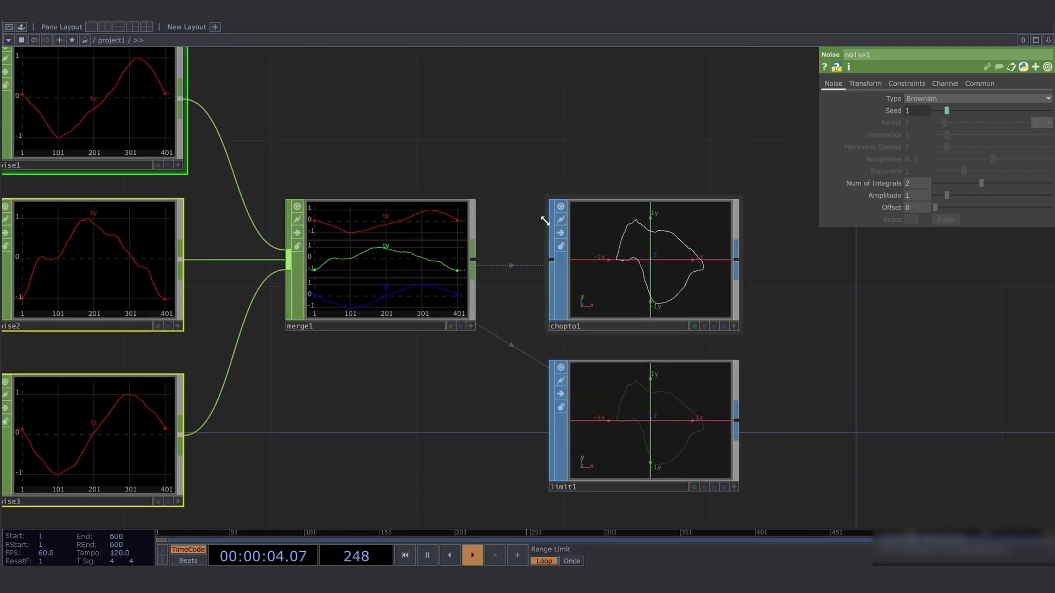
{"action": "scroll", "coordinate": [708, 263], "scroll_direction": "up", "scroll_amount": 5}
{"action": "scroll", "coordinate": [704, 257], "scroll_direction": "up", "scroll_amount": 1}
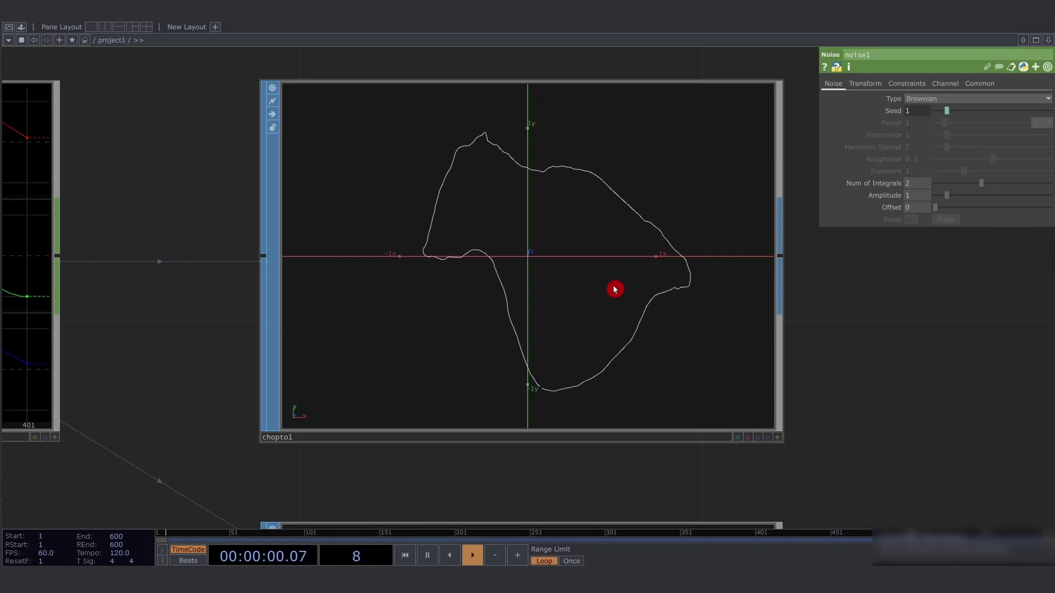
{"action": "scroll", "coordinate": [580, 260], "scroll_direction": "down", "scroll_amount": 3}
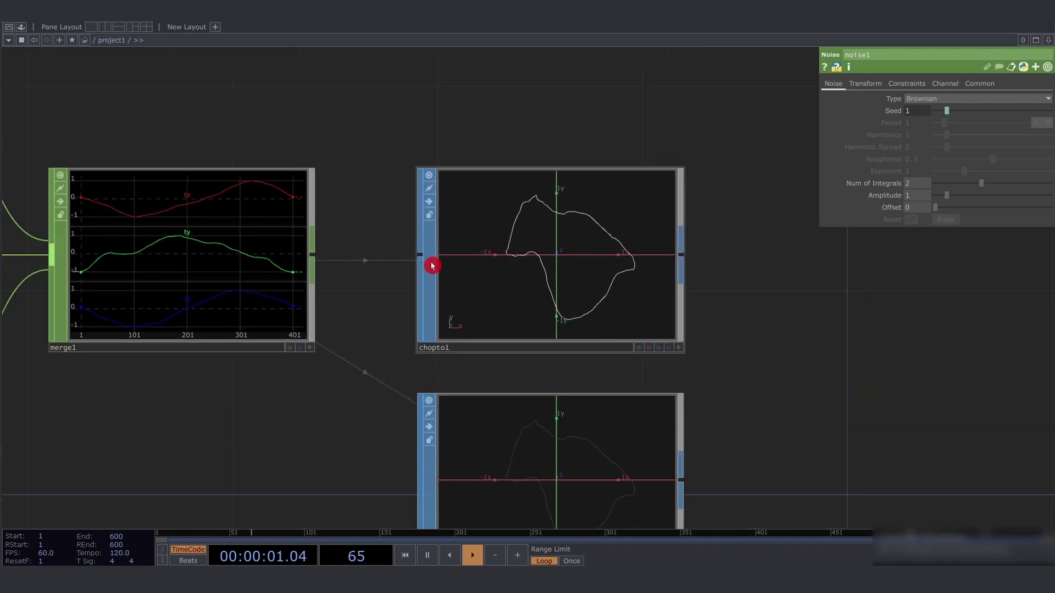
Move chopto1 and limit1 together to the far right end of the 1 Macaroni CHOP2SOP area
{"action": "scroll", "coordinate": [469, 224], "scroll_direction": "down", "scroll_amount": 5}
{"action": "left_click_drag", "start_coordinate": [532, 194], "coordinate": [400, 205]}
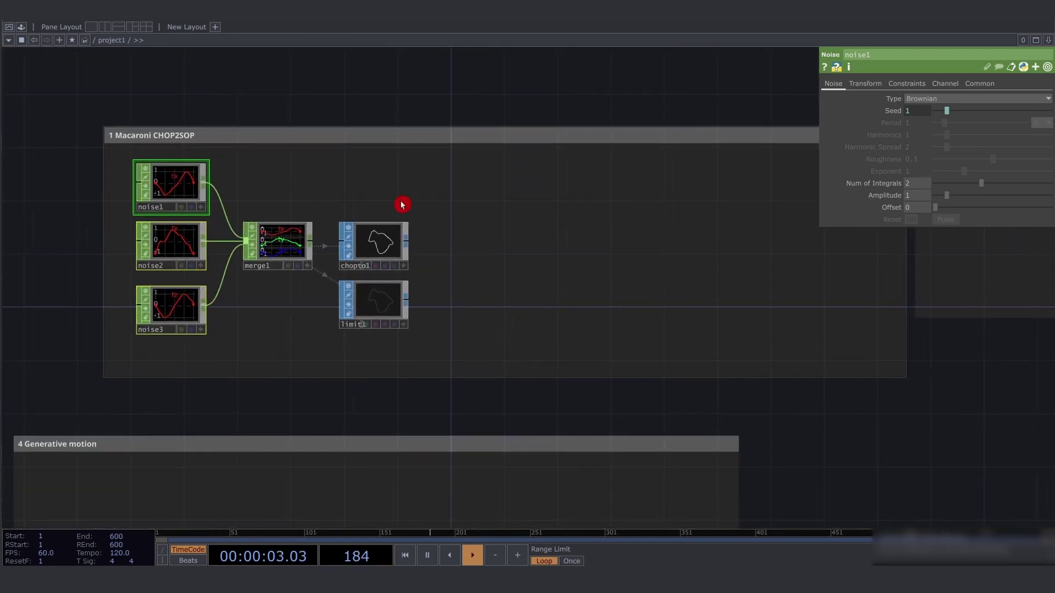
{"action": "right_click_drag", "start_coordinate": [353, 205], "coordinate": [426, 335]}
{"action": "left_click_drag", "start_coordinate": [551, 300], "coordinate": [451, 300]}
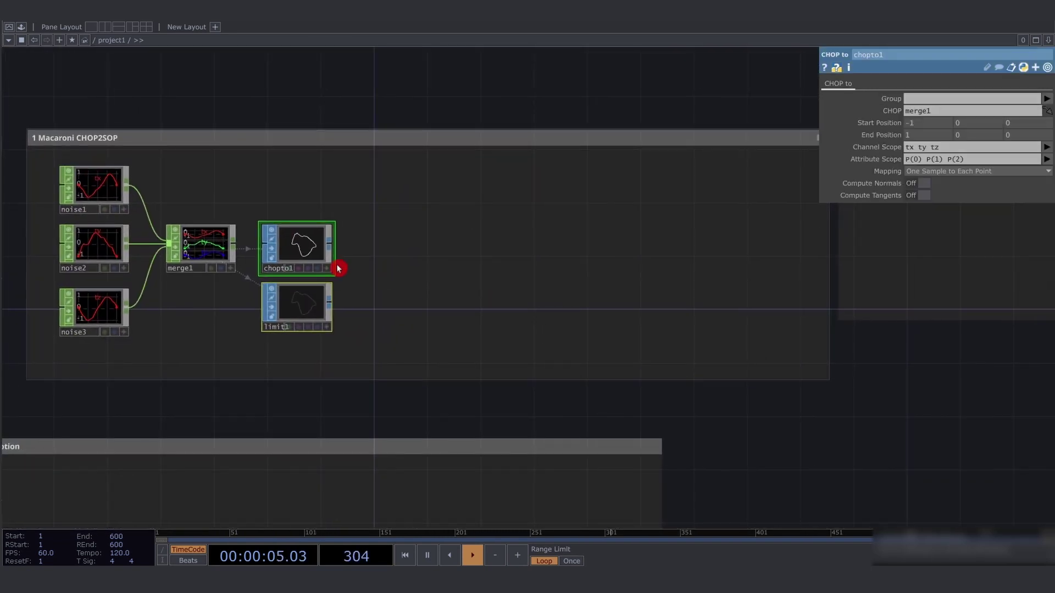
{"action": "left_click_drag", "start_coordinate": [283, 251], "coordinate": [748, 235]}
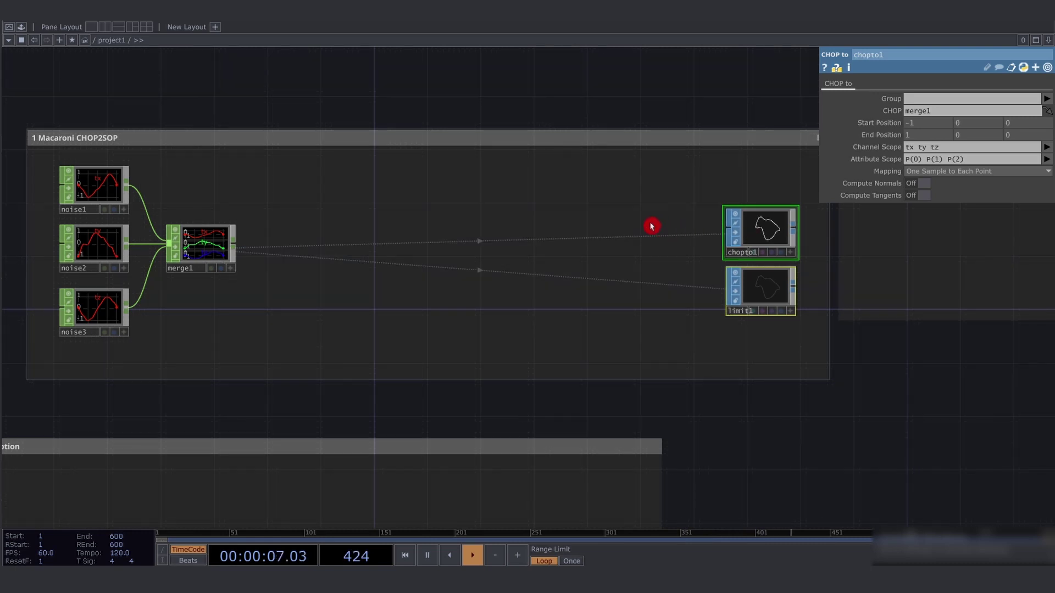
{"action": "left_click_drag", "start_coordinate": [652, 226], "coordinate": [635, 224]}
Examine the noise and merge group, the chopto1 and limit1 pair, the gap between them and the 4 Generative motion area
{"action": "right_click_drag", "start_coordinate": [243, 187], "coordinate": [652, 341]}
{"action": "right_click_drag", "start_coordinate": [219, 326], "coordinate": [38, 163]}
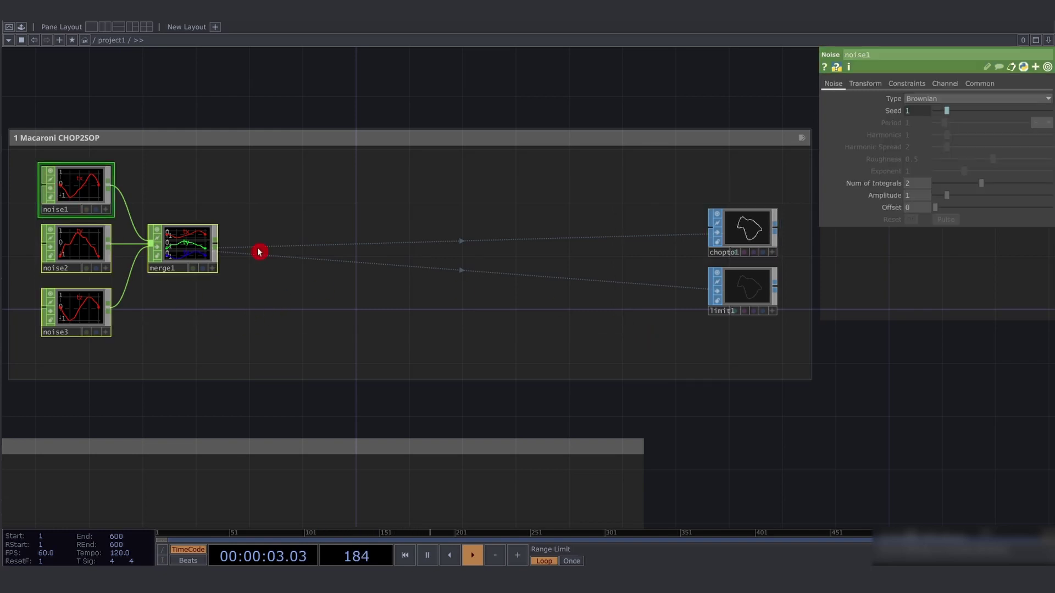
{"action": "right_click_drag", "start_coordinate": [638, 184], "coordinate": [785, 322]}
{"action": "right_click_drag", "start_coordinate": [260, 182], "coordinate": [655, 313]}
{"action": "left_click_drag", "start_coordinate": [462, 382], "coordinate": [568, 219]}
{"action": "mouse_move", "coordinate": [273, 252]}
{"action": "left_mouse_down"}
{"action": "mouse_move", "coordinate": [226, 245]}
{"action": "mouse_move", "coordinate": [273, 254]}
{"action": "left_mouse_up"}
{"action": "left_click", "coordinate": [174, 289]}
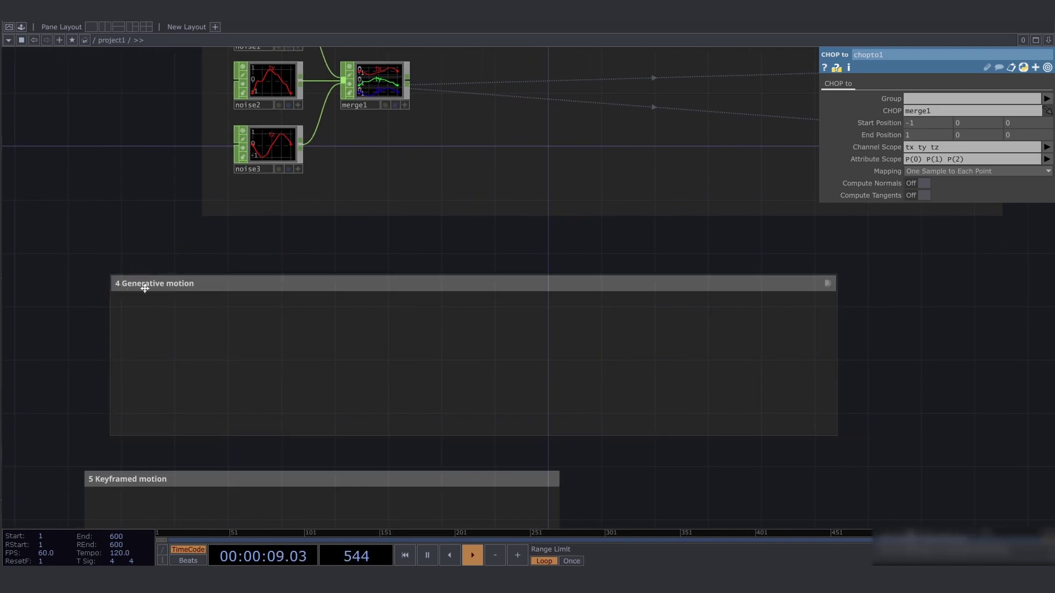
{"action": "left_click_drag", "start_coordinate": [382, 259], "coordinate": [218, 392]}
{"action": "left_click_drag", "start_coordinate": [380, 387], "coordinate": [526, 190]}
{"action": "left_click", "coordinate": [338, 339]}
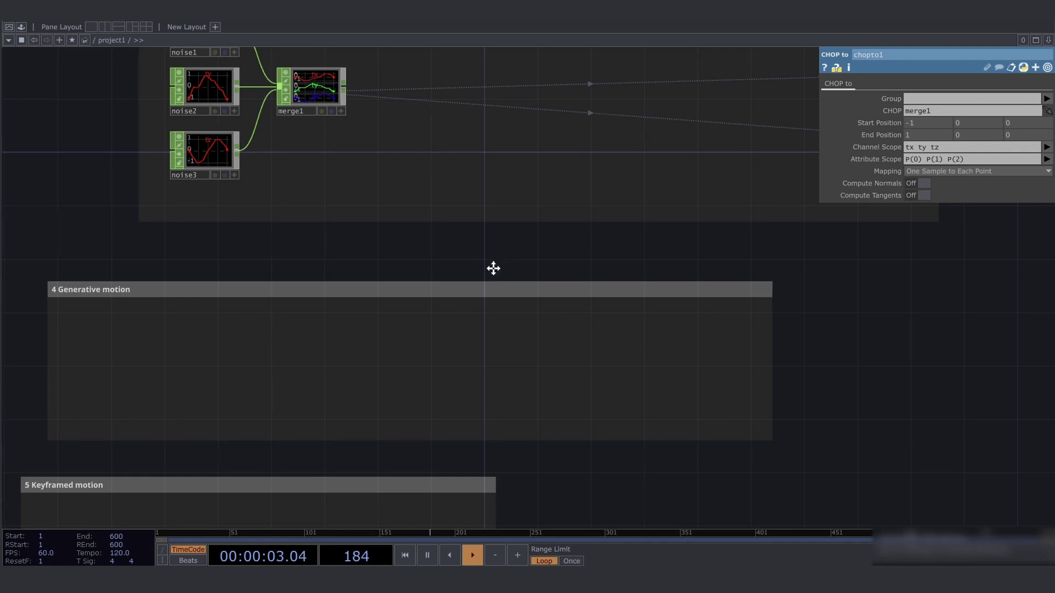
Examine the noise, merge and curve nodes in the 1 Macaroni CHOP2SOP area and the empty 2 SOP2TOP area beside it
{"action": "left_click_drag", "start_coordinate": [492, 266], "coordinate": [492, 313]}
{"action": "left_click_drag", "start_coordinate": [544, 195], "coordinate": [464, 227]}
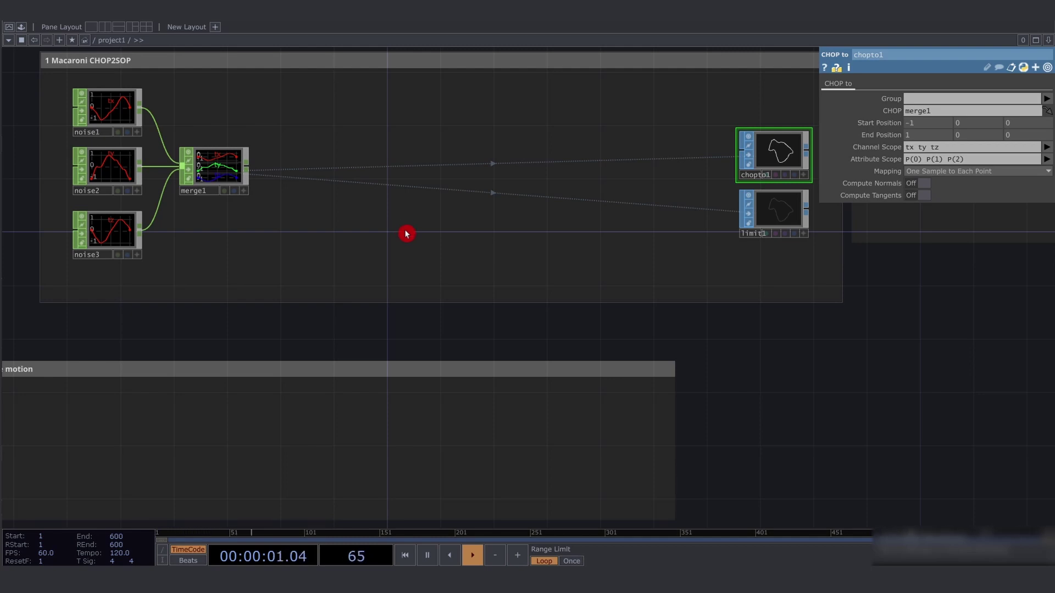
{"action": "left_click_drag", "start_coordinate": [521, 212], "coordinate": [488, 243]}
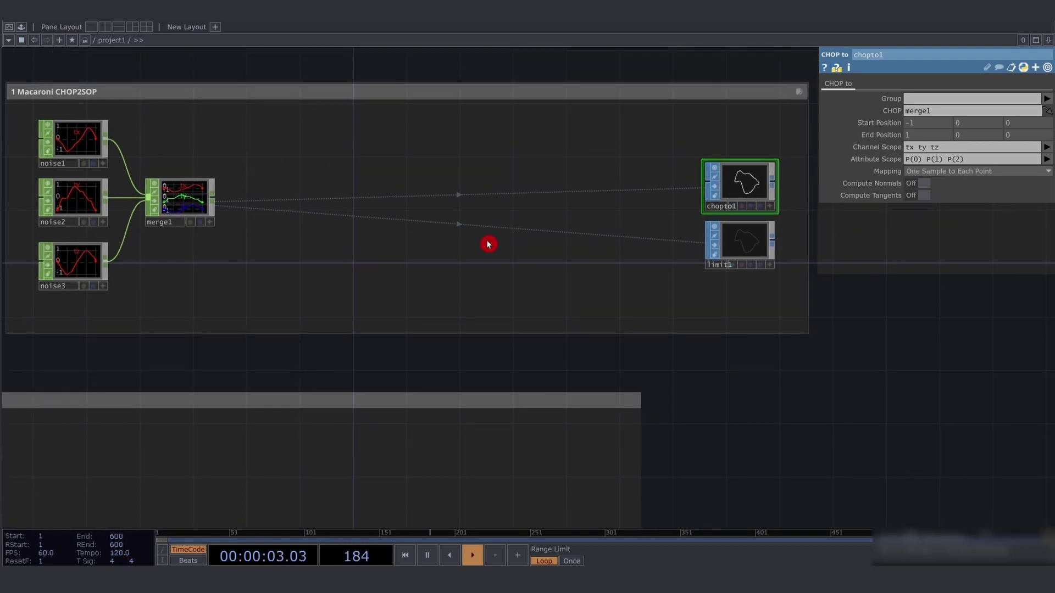
{"action": "left_click_drag", "start_coordinate": [353, 165], "coordinate": [376, 190]}
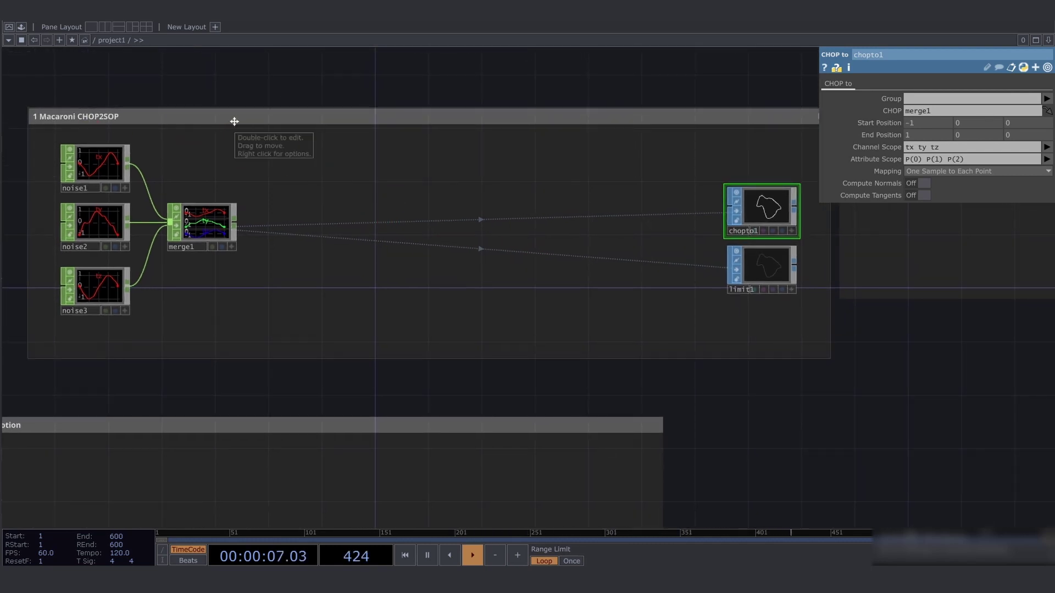
{"action": "left_click", "coordinate": [382, 278]}
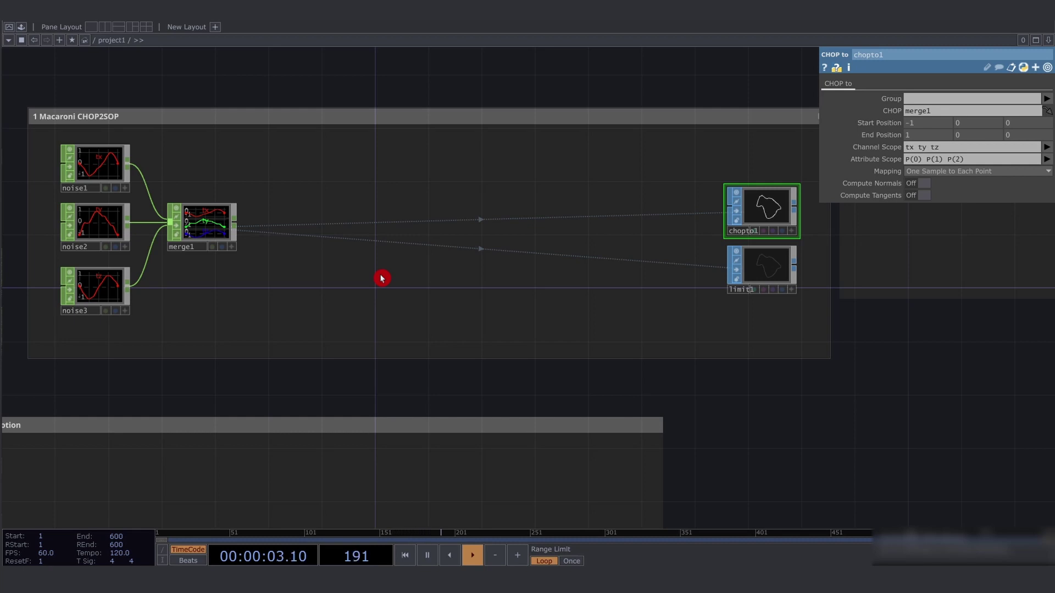
{"action": "left_click_drag", "start_coordinate": [577, 261], "coordinate": [322, 278]}
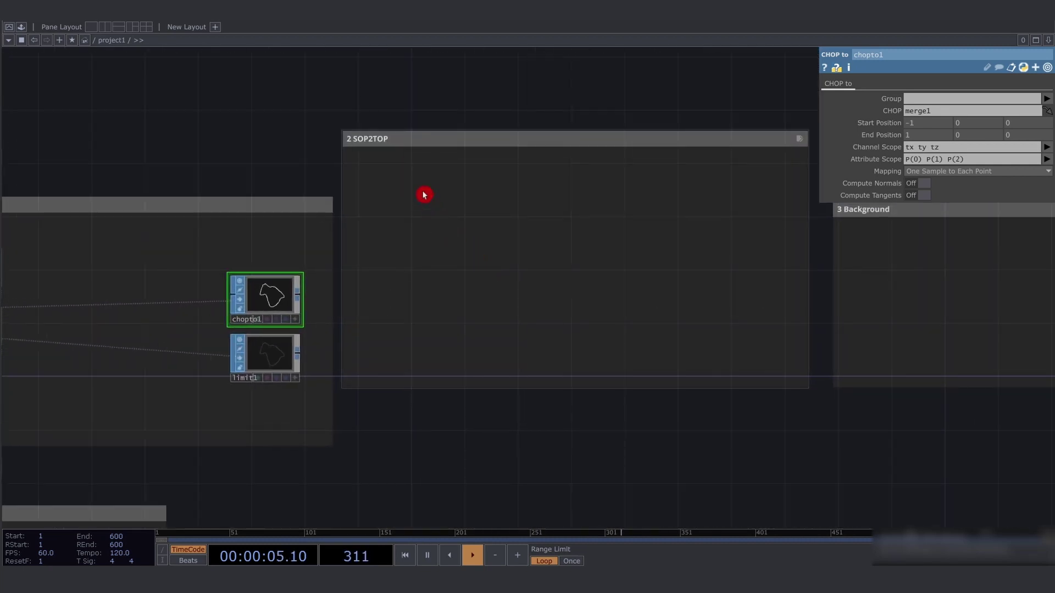
{"action": "left_click_drag", "start_coordinate": [426, 117], "coordinate": [400, 134]}
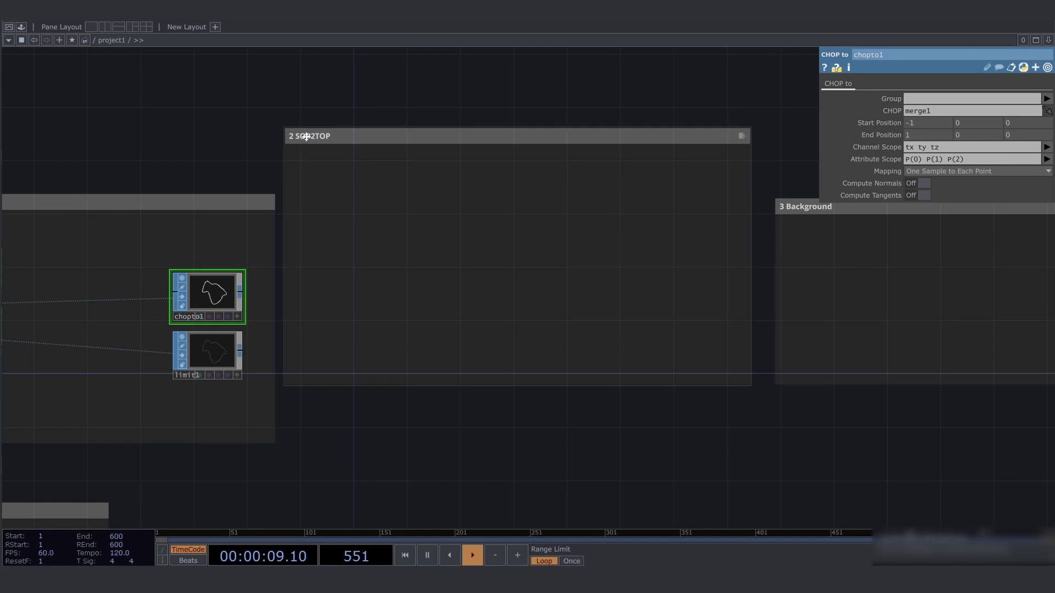
{"action": "left_click_drag", "start_coordinate": [379, 108], "coordinate": [320, 110]}
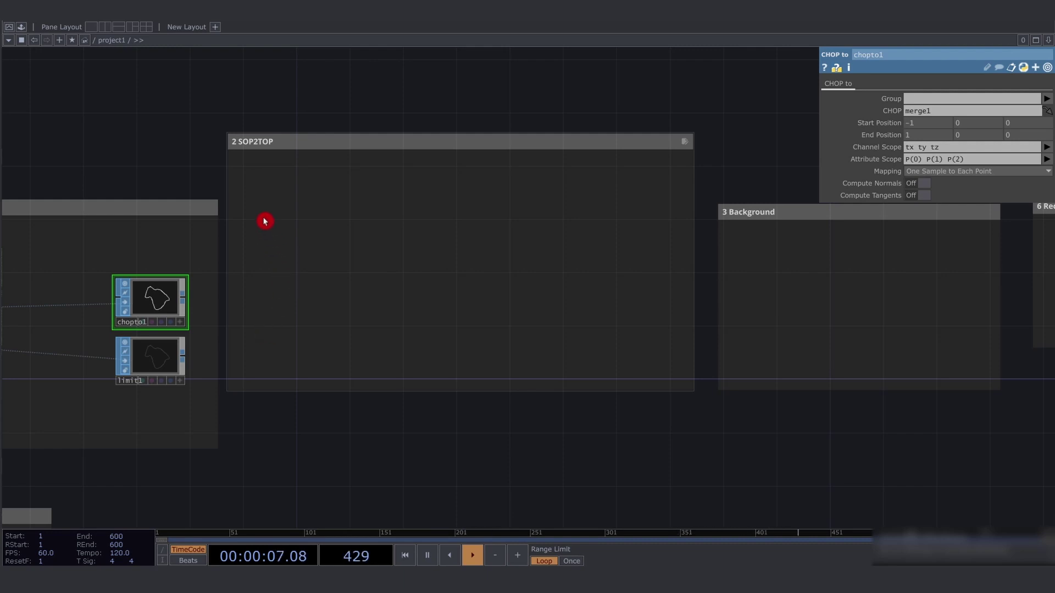
Add a Circle SOP at the start of the 2 SOP2TOP area and connect its output to a new Null SOP
{"action": "key", "text": "Tab"}
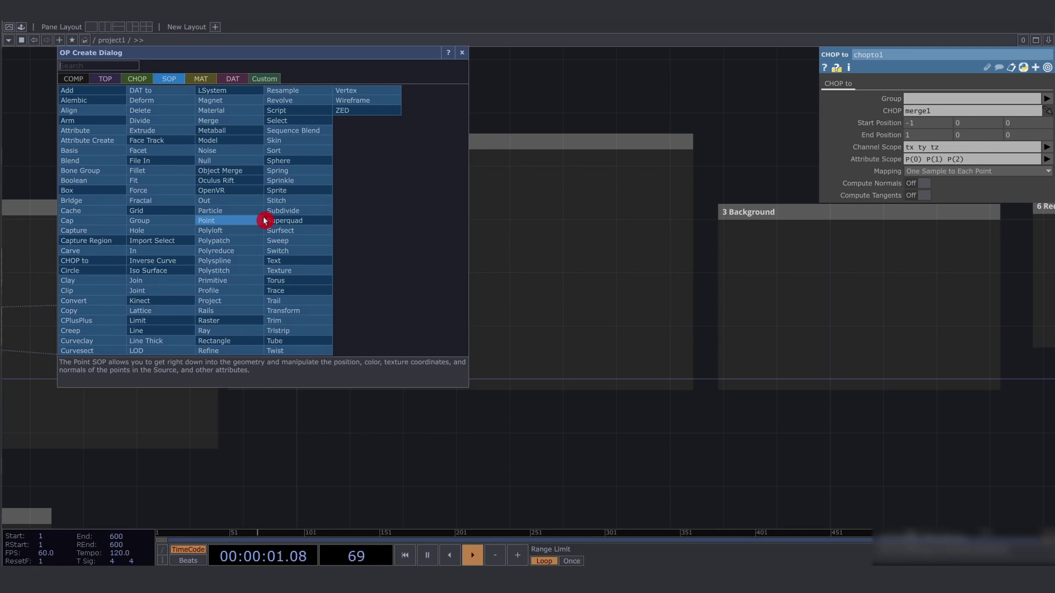
{"action": "type", "text": "circ"}
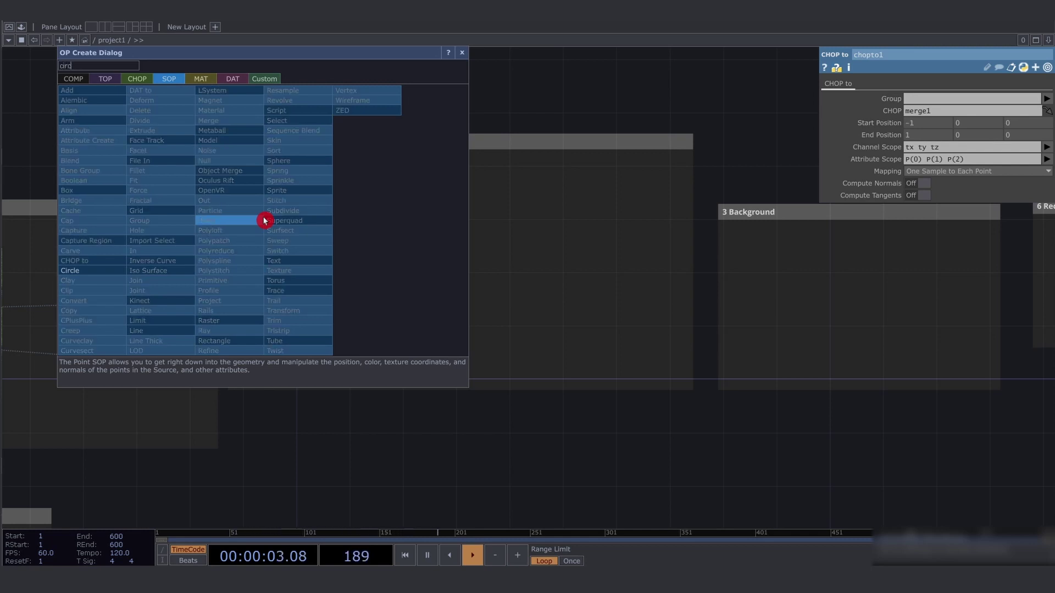
{"action": "key", "text": "Return"}
{"action": "left_click", "coordinate": [264, 221]}
{"action": "left_click_drag", "start_coordinate": [254, 225], "coordinate": [285, 209]}
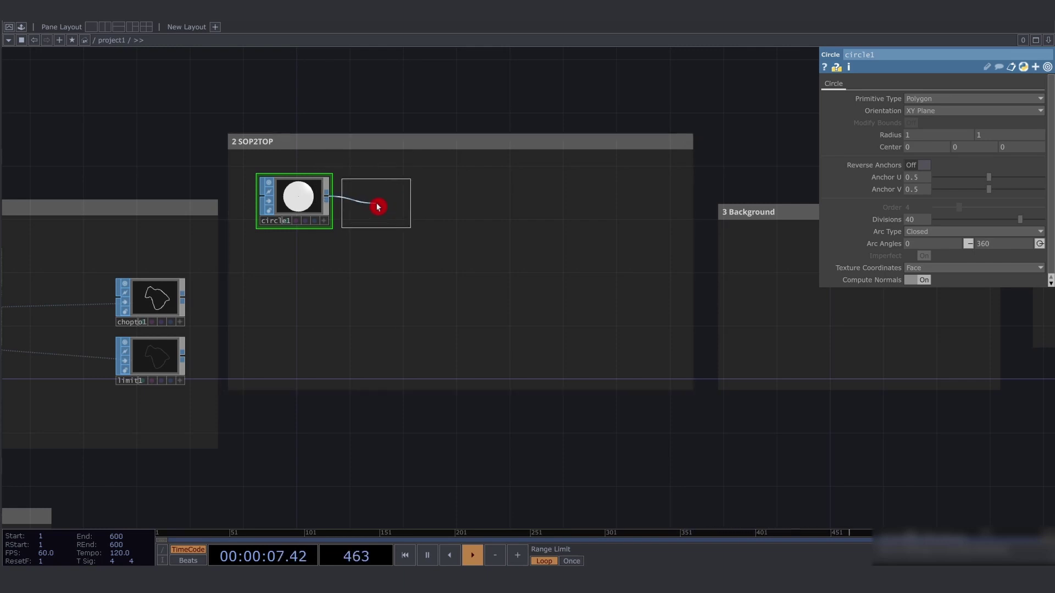
{"action": "left_click", "coordinate": [373, 201]}
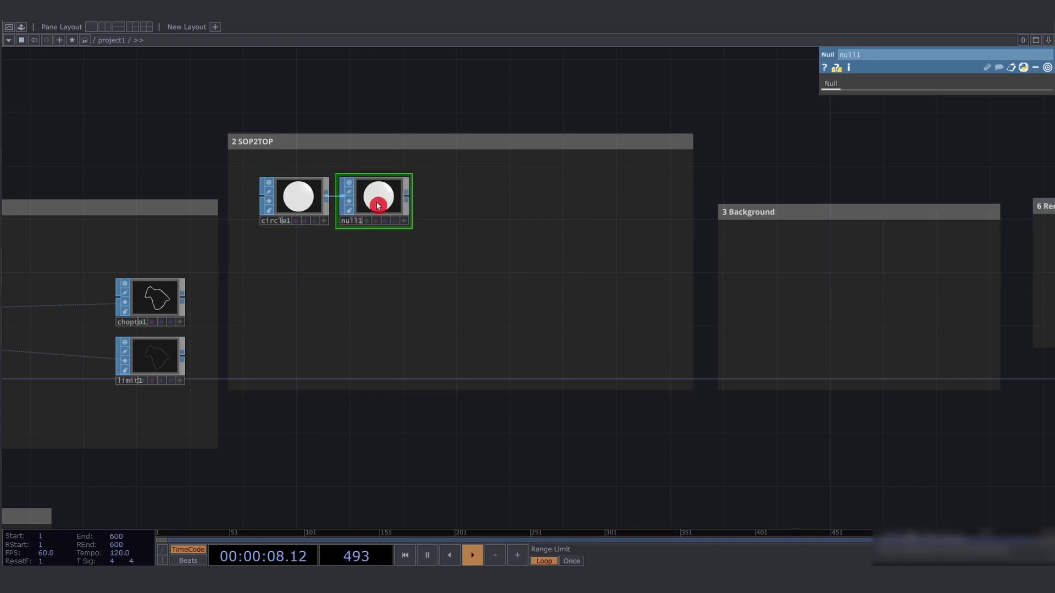
Create a Geometry COMP from the output of null1 and place it just after the null
{"action": "left_click", "coordinate": [407, 200]}
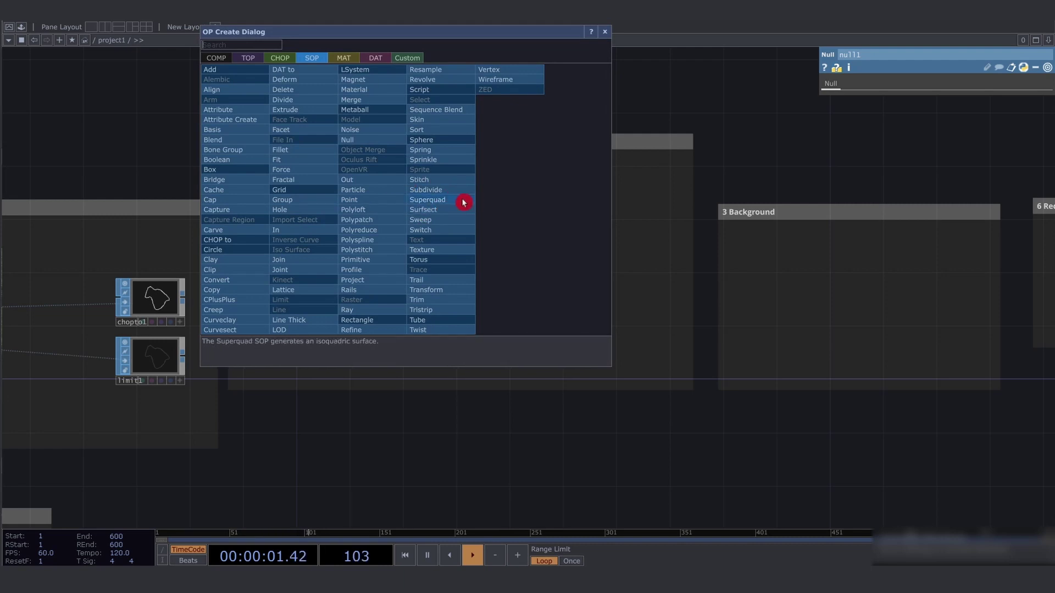
{"action": "left_click", "coordinate": [217, 59]}
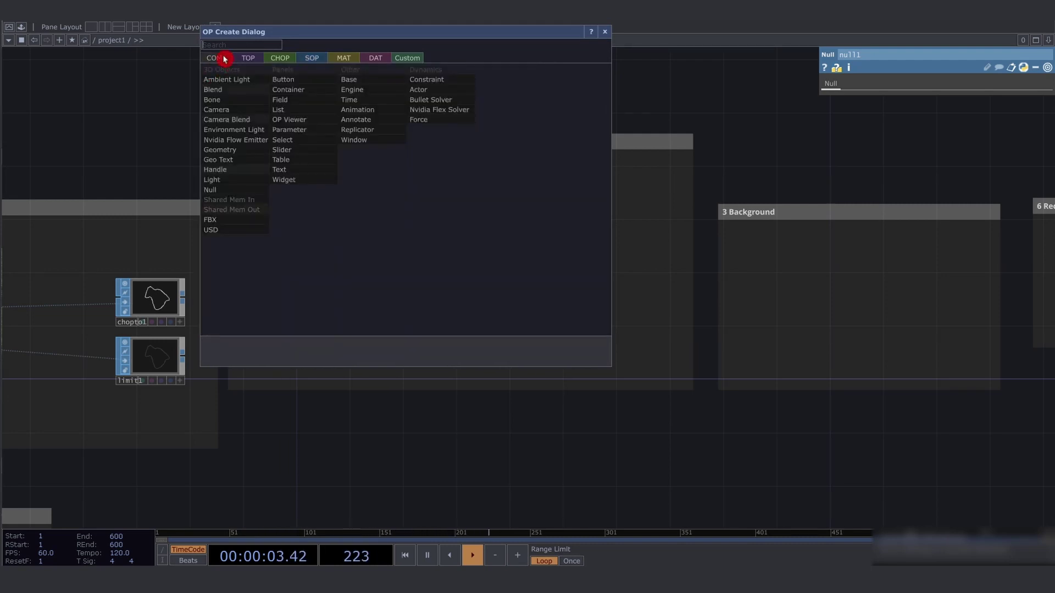
{"action": "left_click", "coordinate": [245, 151]}
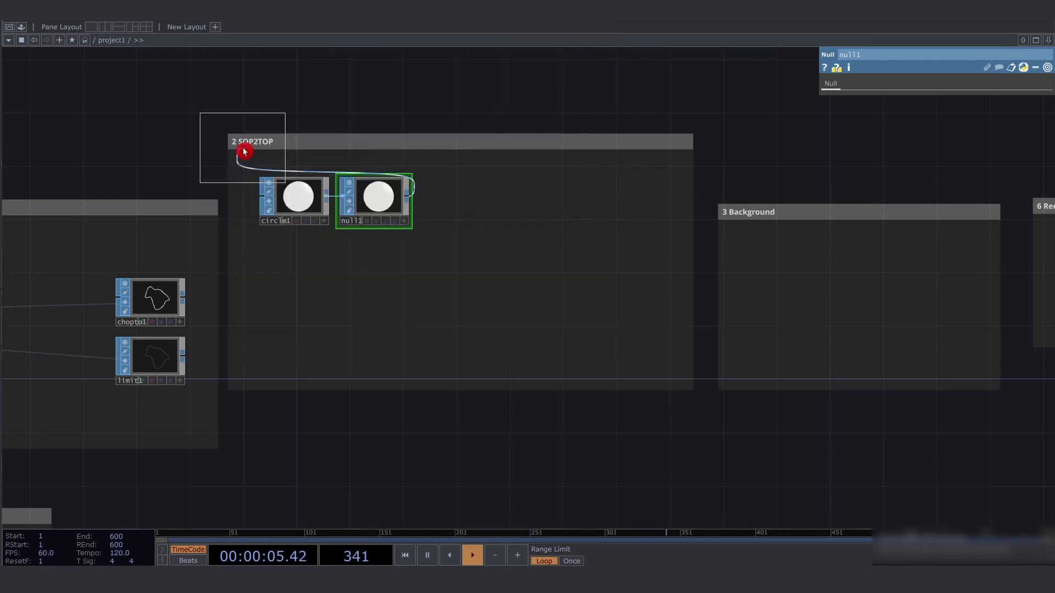
{"action": "left_click", "coordinate": [473, 216]}
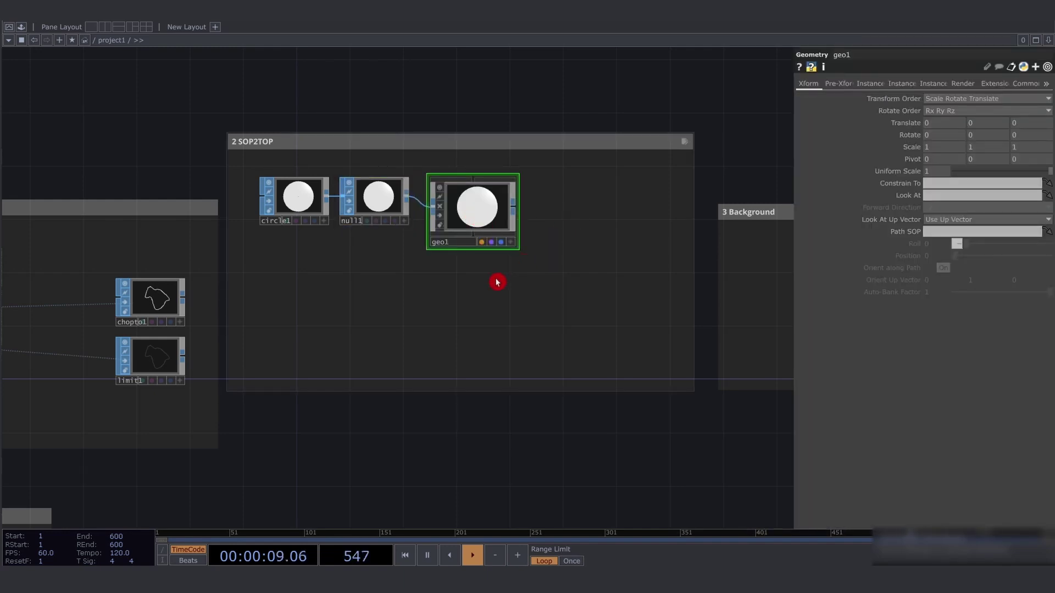
Add a Camera COMP and place it directly below geo1
{"action": "key", "text": "Tab"}
{"action": "type", "text": "camera"}
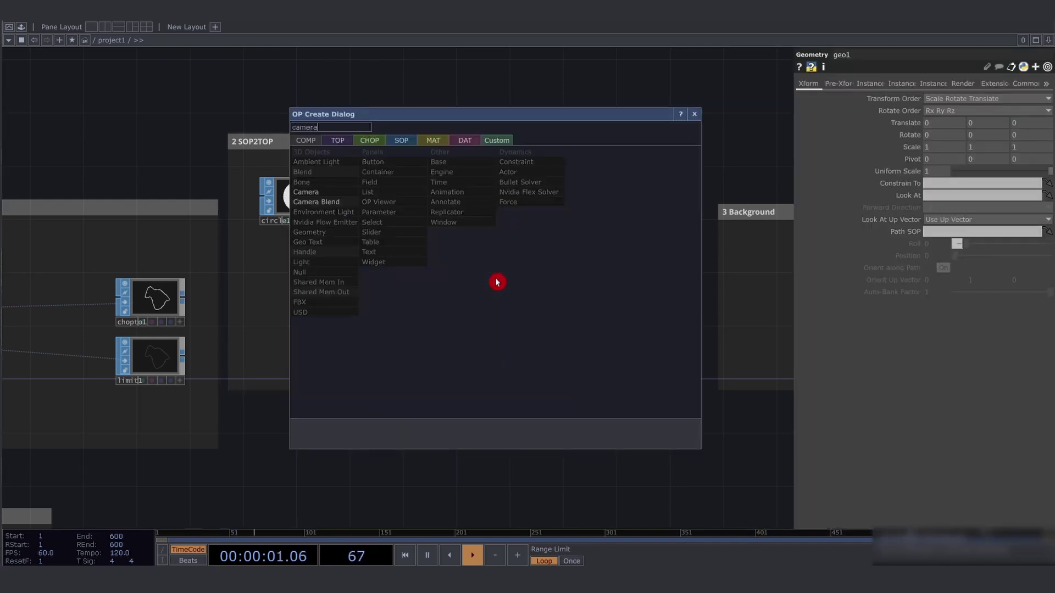
{"action": "key", "text": "Return"}
{"action": "left_click", "coordinate": [497, 281]}
{"action": "mouse_move", "coordinate": [500, 281]}
{"action": "left_mouse_down"}
{"action": "mouse_move", "coordinate": [478, 299]}
{"action": "mouse_move", "coordinate": [487, 286]}
{"action": "left_mouse_up"}
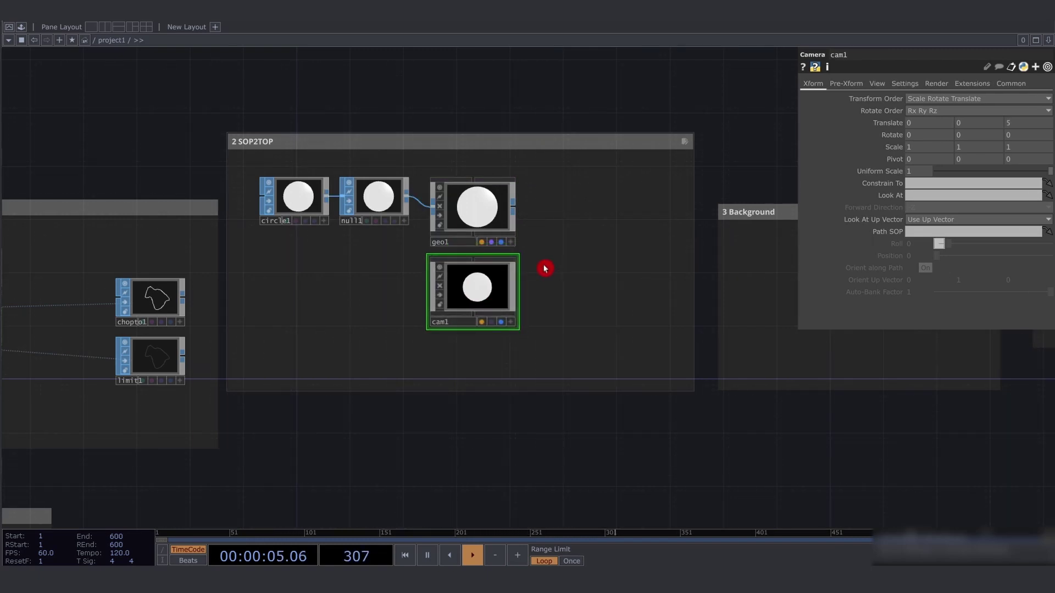
Add a Render TOP beside geo1 and cam1 and check the circle in its preview
{"action": "key", "text": "Tab"}
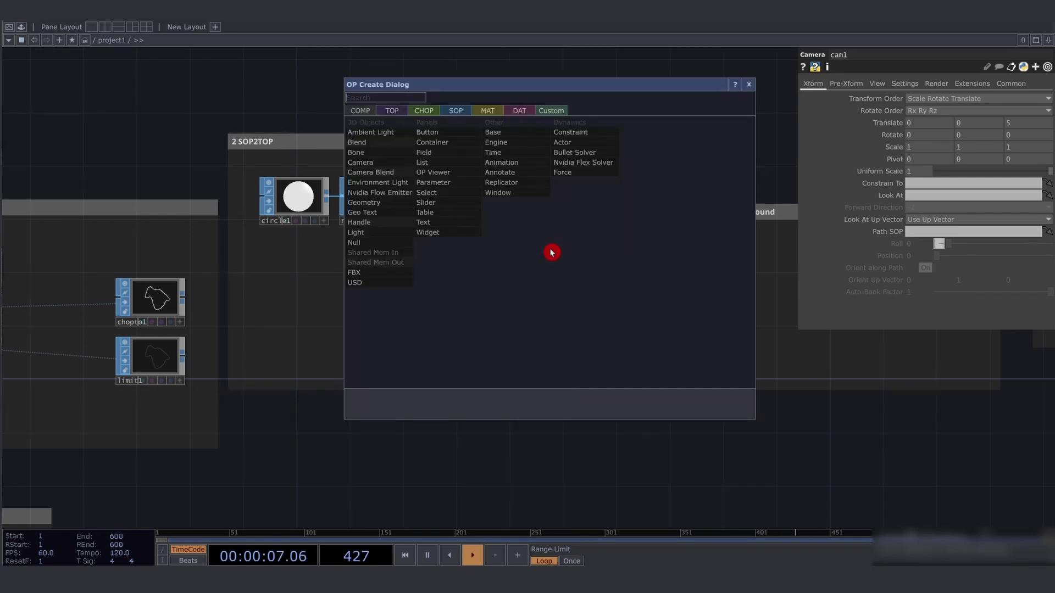
{"action": "left_click", "coordinate": [403, 113]}
{"action": "type", "text": "rend"}
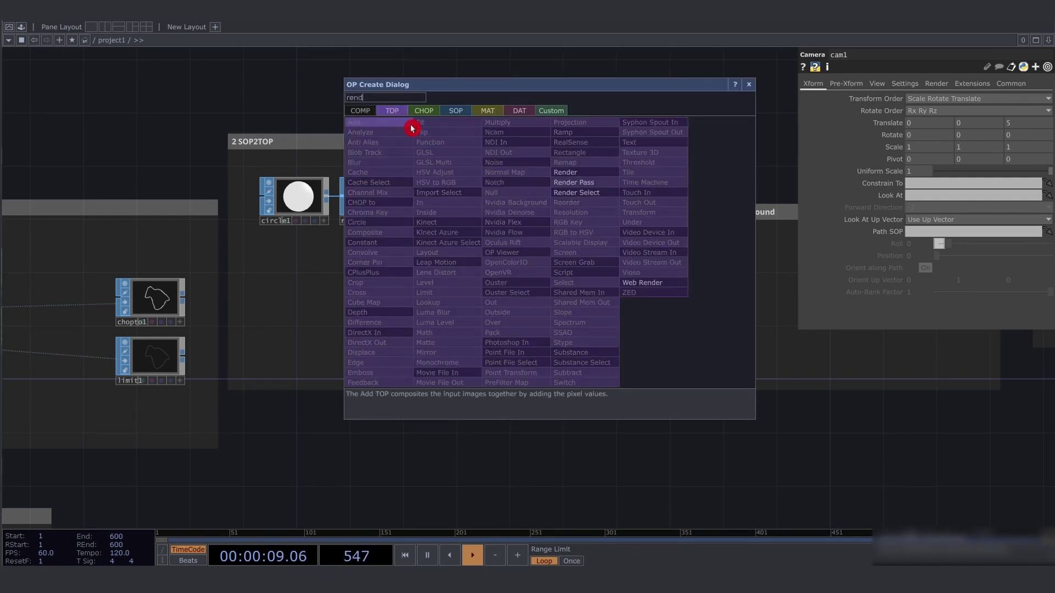
{"action": "type", "text": "er"}
{"action": "left_click", "coordinate": [571, 172]}
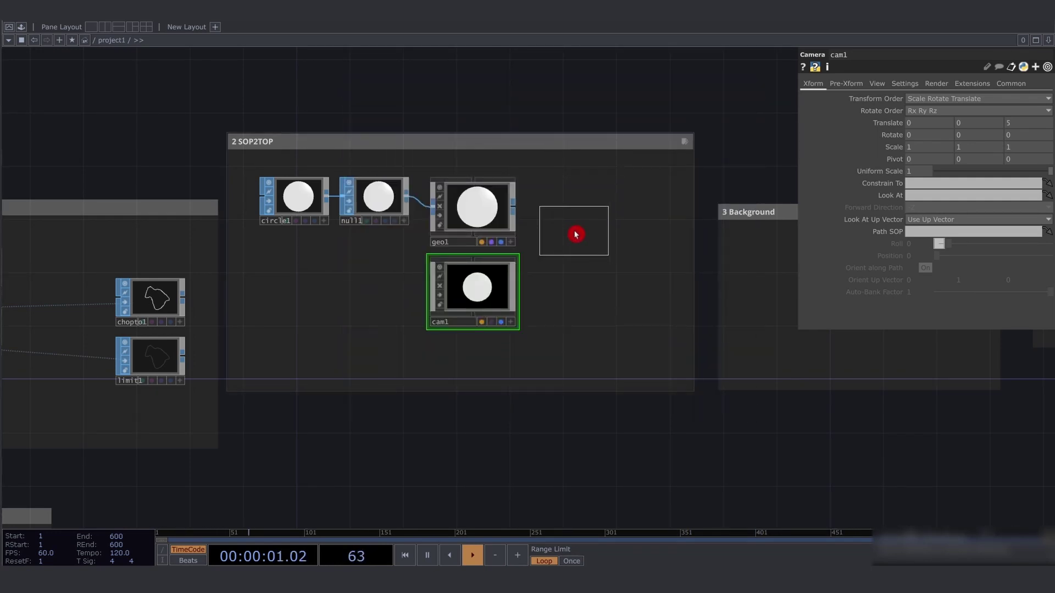
{"action": "left_click", "coordinate": [600, 246]}
{"action": "scroll", "coordinate": [599, 246], "scroll_direction": "up", "scroll_amount": 5}
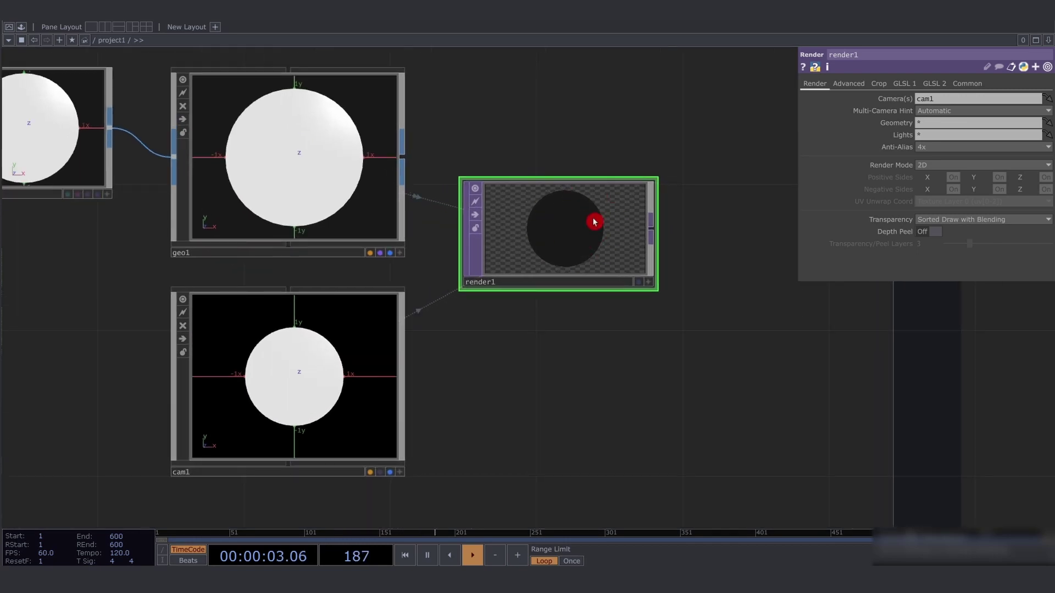
{"action": "scroll", "coordinate": [594, 222], "scroll_direction": "down", "scroll_amount": 1}
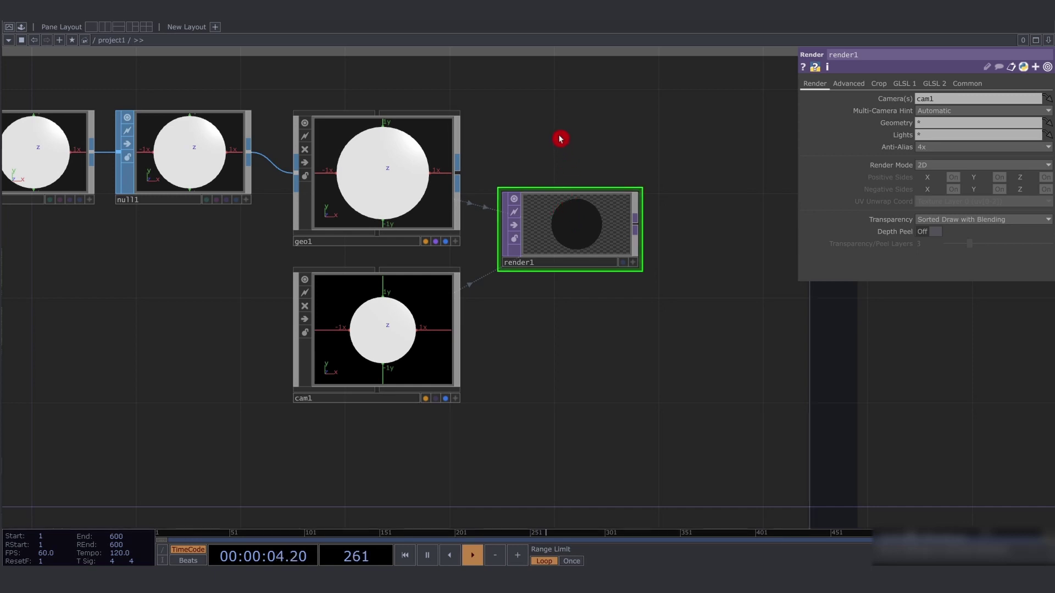
Create a Line MAT above render1 and assign it as the Material parameter of geo1
{"action": "left_click_drag", "start_coordinate": [560, 137], "coordinate": [579, 270]}
{"action": "key", "text": "Tab"}
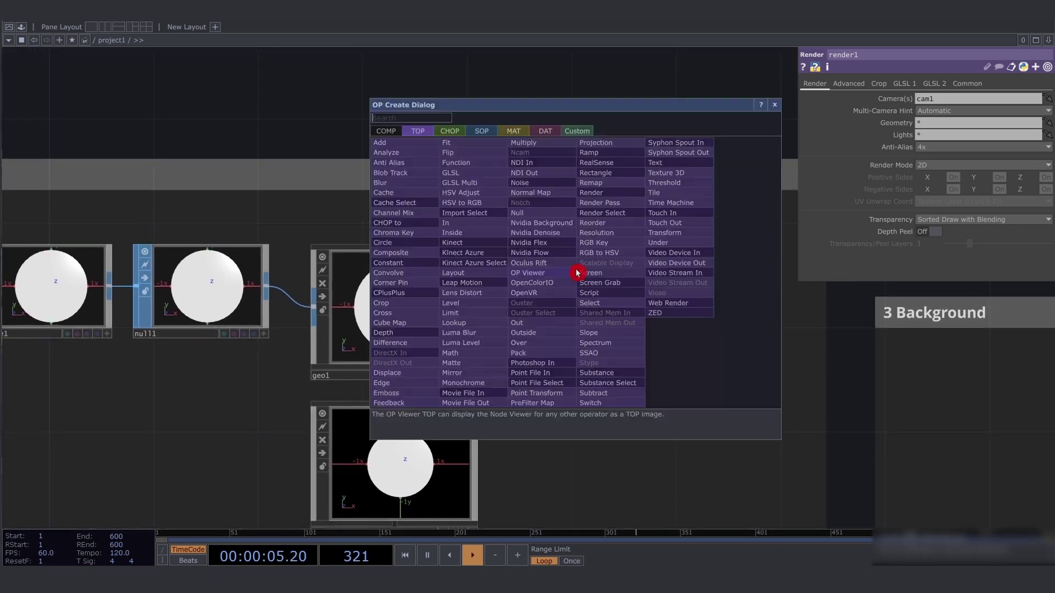
{"action": "type", "text": "line"}
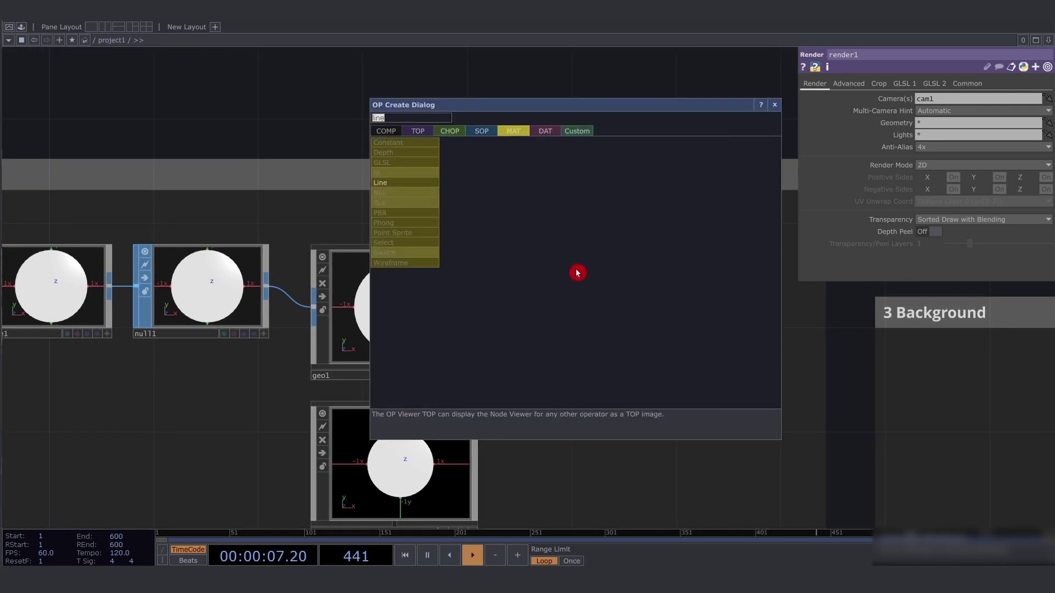
{"action": "left_click", "coordinate": [409, 183]}
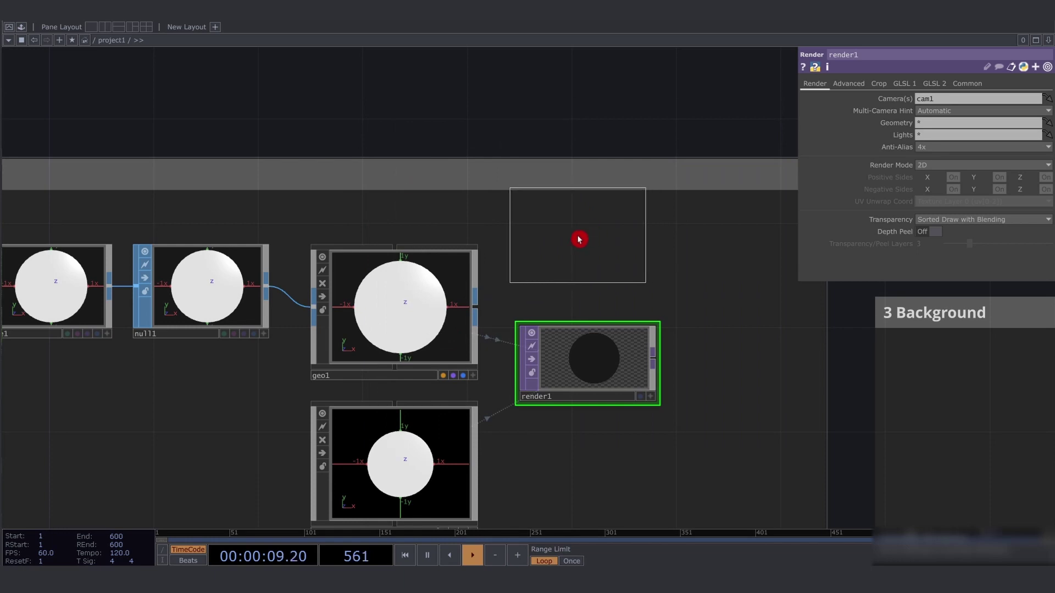
{"action": "left_click", "coordinate": [571, 251]}
{"action": "left_click_drag", "start_coordinate": [582, 242], "coordinate": [411, 314]}
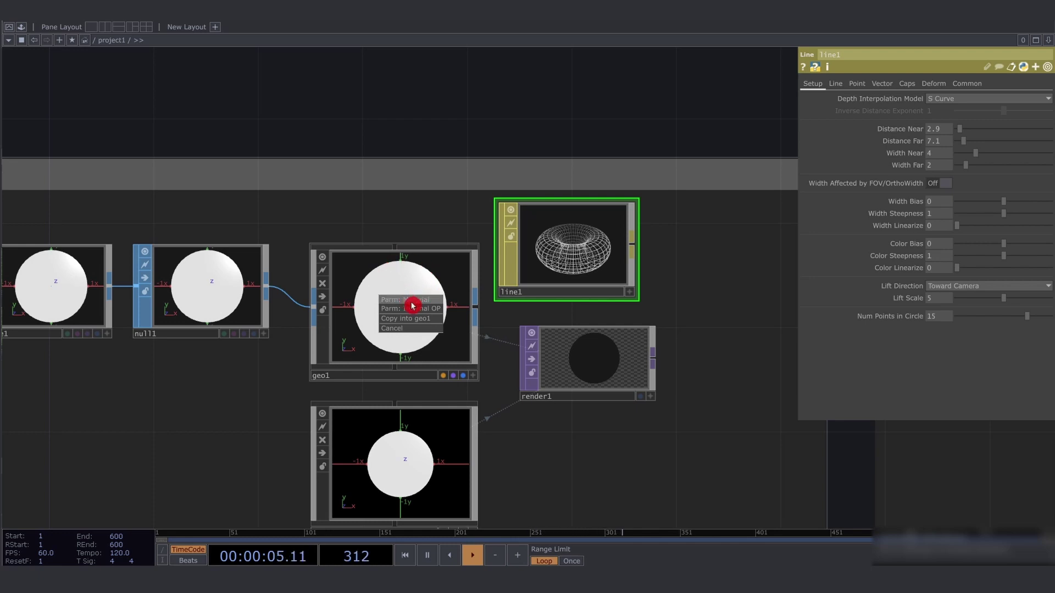
{"action": "left_click", "coordinate": [412, 303]}
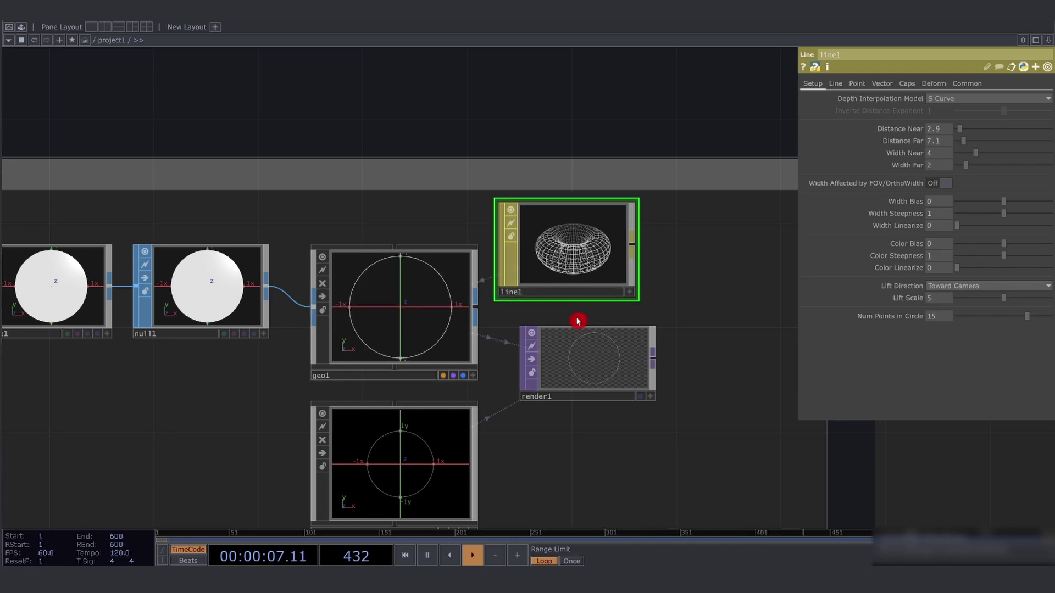
Set line1's Distance Near to 0.6, Distance Far to 3.5, Width Near to 19.8 and Width Far to 20
{"action": "scroll", "coordinate": [611, 371], "scroll_direction": "up", "scroll_amount": 6}
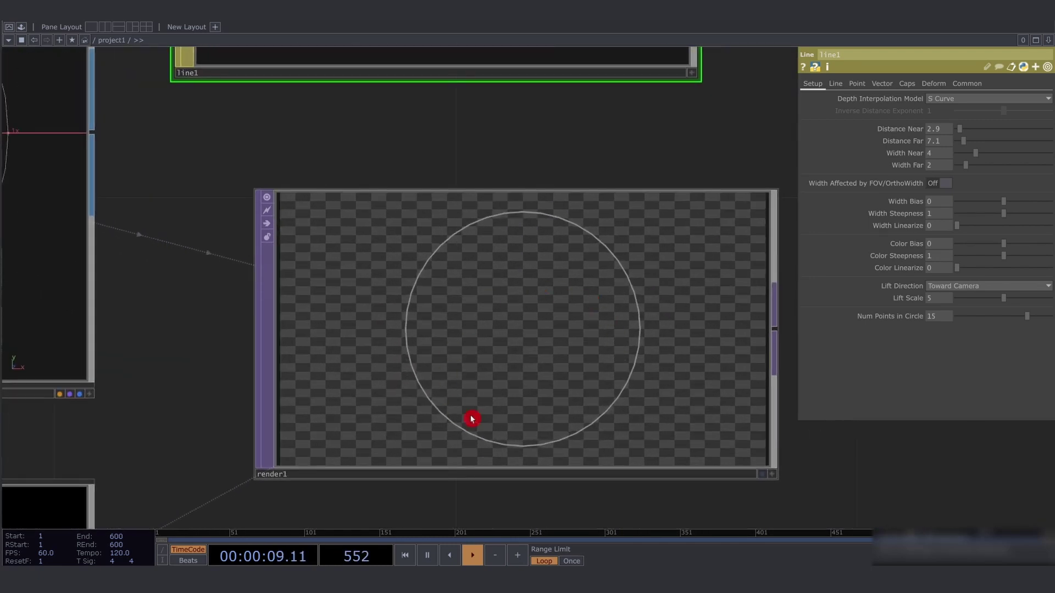
{"action": "scroll", "coordinate": [605, 276], "scroll_direction": "down", "scroll_amount": 6}
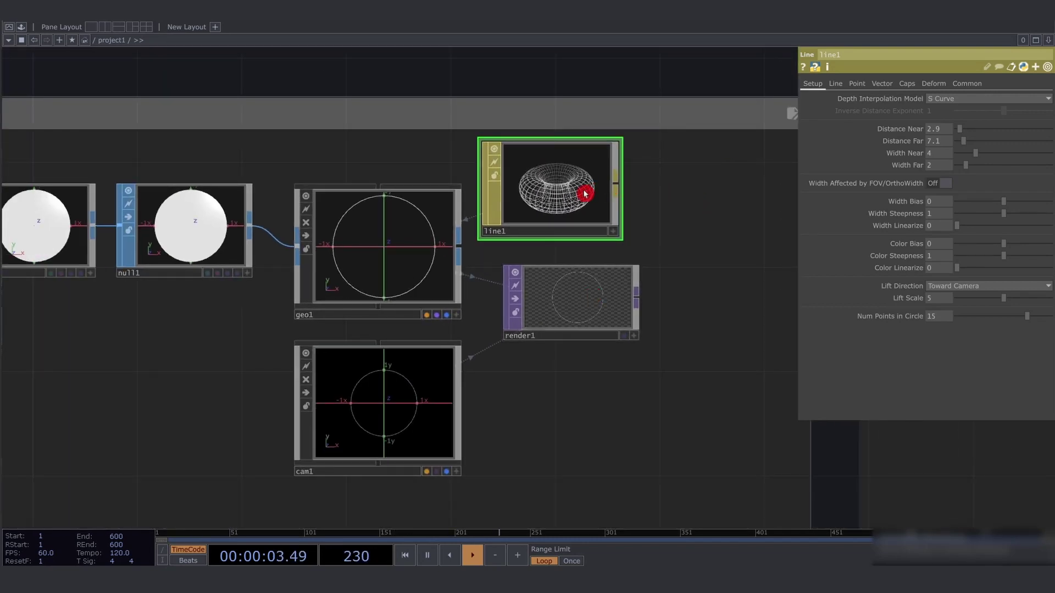
{"action": "left_click_drag", "start_coordinate": [959, 130], "coordinate": [1040, 170]}
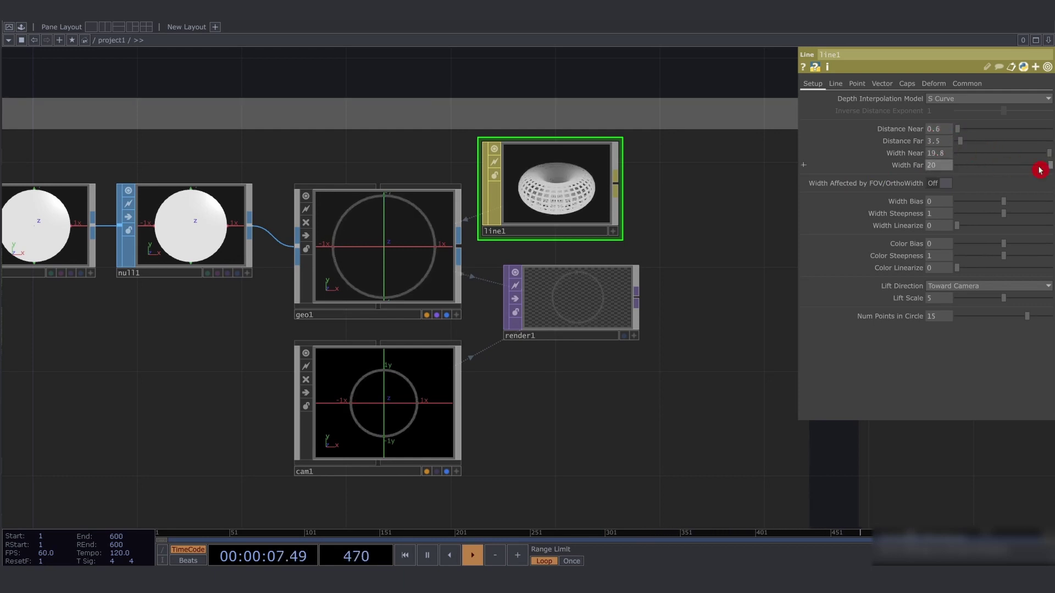
Set line1's Line Near Color to pure white and turn Specify Line Far Color off
{"action": "left_click", "coordinate": [836, 84]}
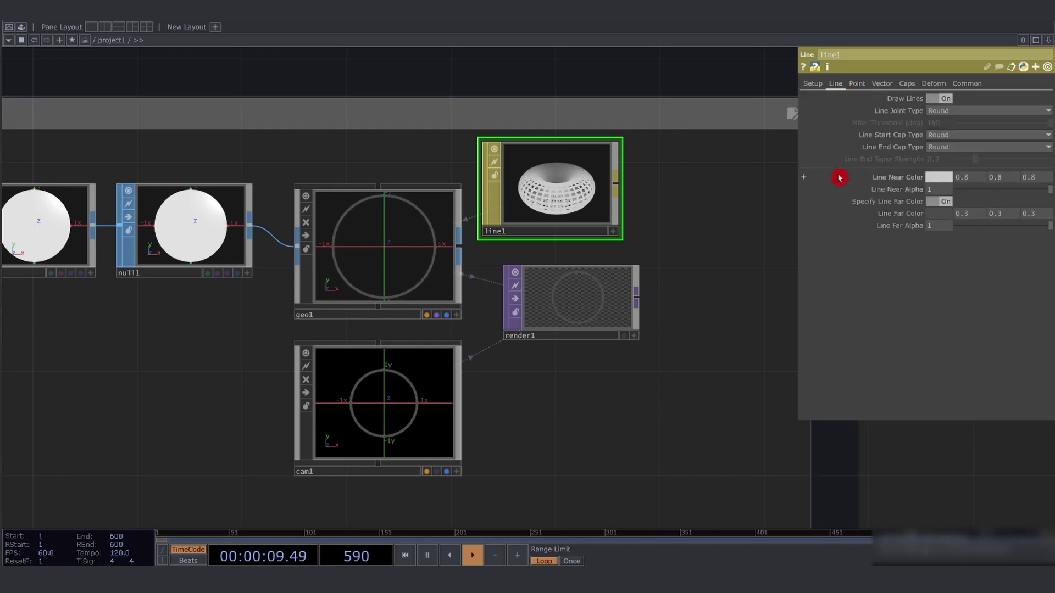
{"action": "left_click", "coordinate": [945, 180]}
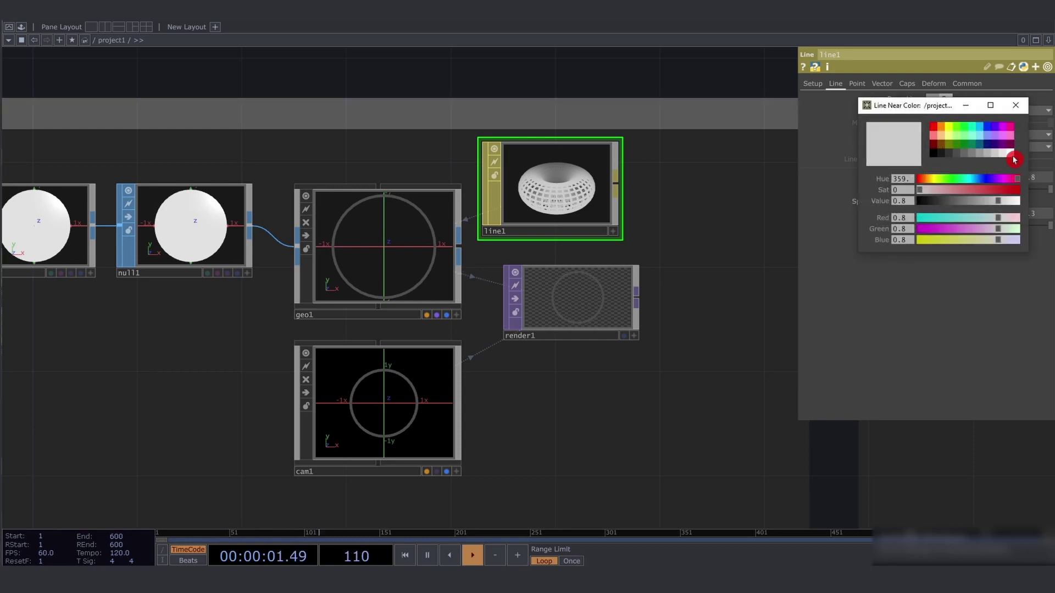
{"action": "left_click", "coordinate": [1009, 153]}
{"action": "left_click", "coordinate": [1016, 110]}
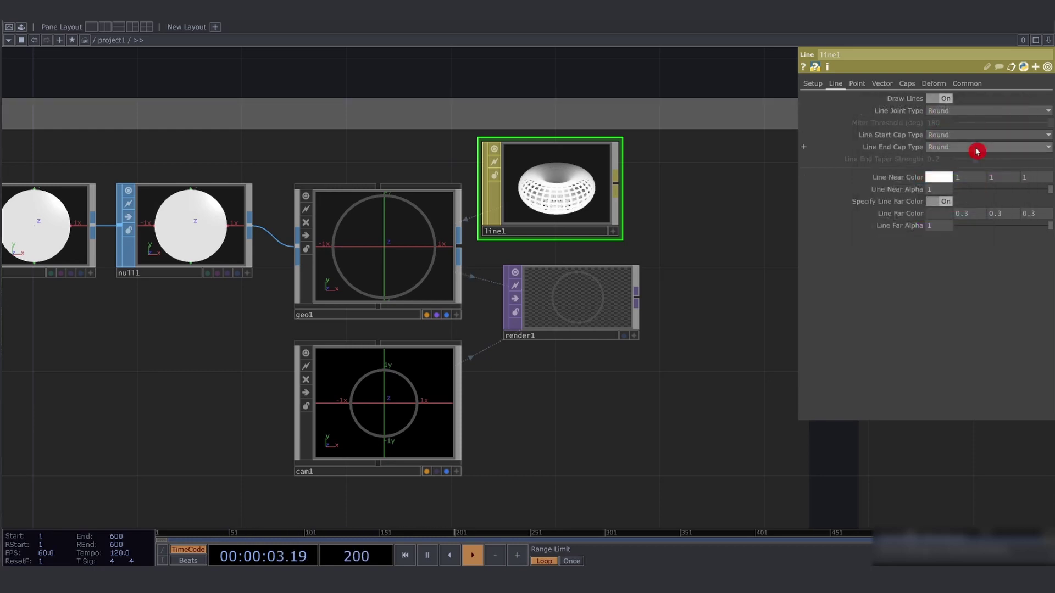
{"action": "left_click", "coordinate": [947, 203]}
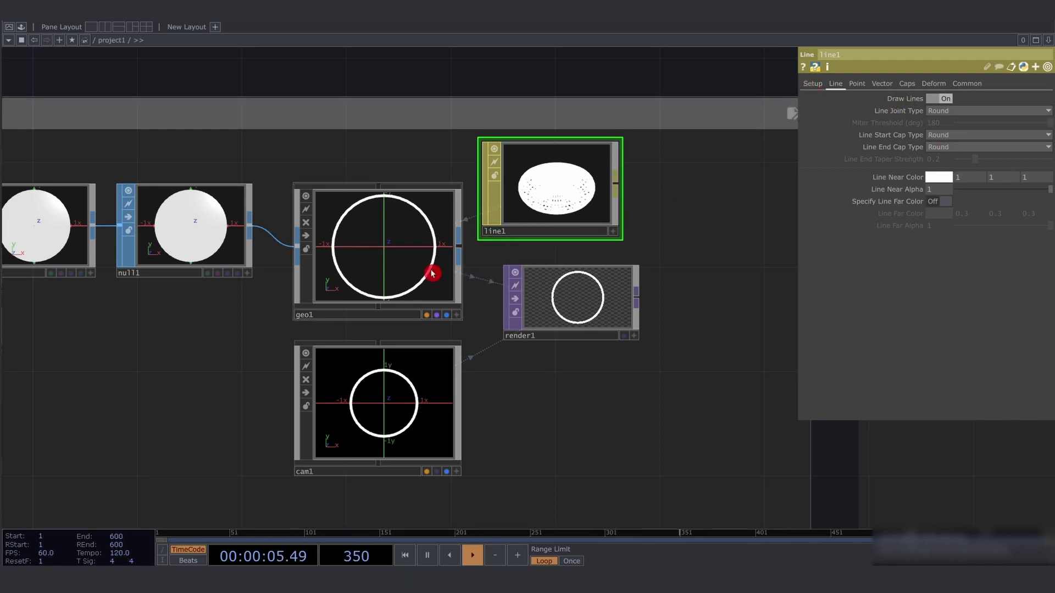
{"action": "mouse_move", "coordinate": [174, 341]}
{"action": "left_mouse_down"}
{"action": "mouse_move", "coordinate": [369, 325]}
{"action": "mouse_move", "coordinate": [267, 338]}
{"action": "left_mouse_up"}
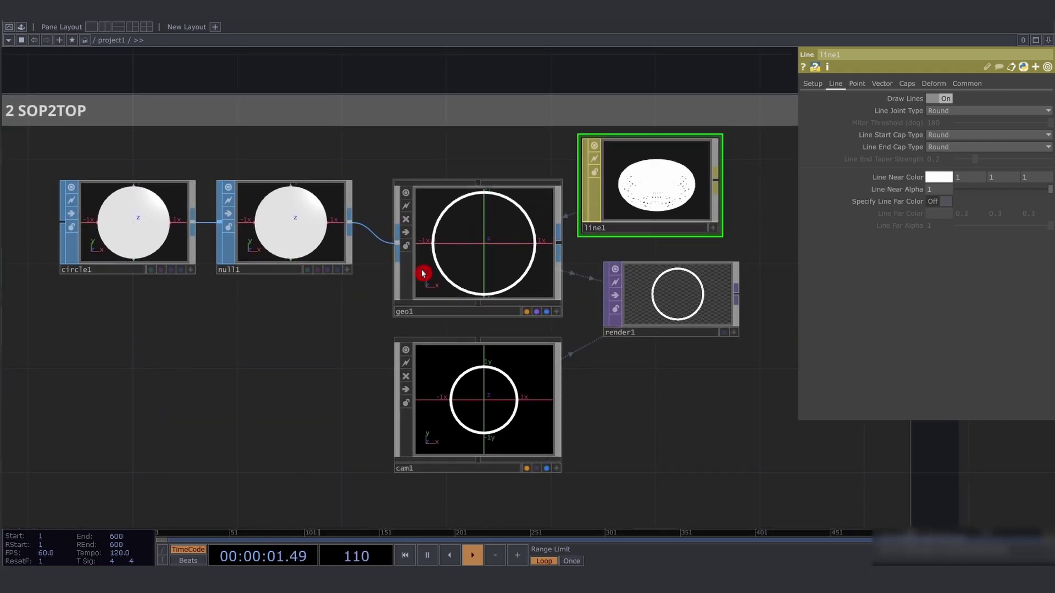
Attach a Null SOP to chopto1's output and place it in the 2 SOP2TOP area below circle1
{"action": "left_click_drag", "start_coordinate": [337, 344], "coordinate": [452, 331]}
{"action": "scroll", "coordinate": [686, 203], "scroll_direction": "down", "scroll_amount": 4}
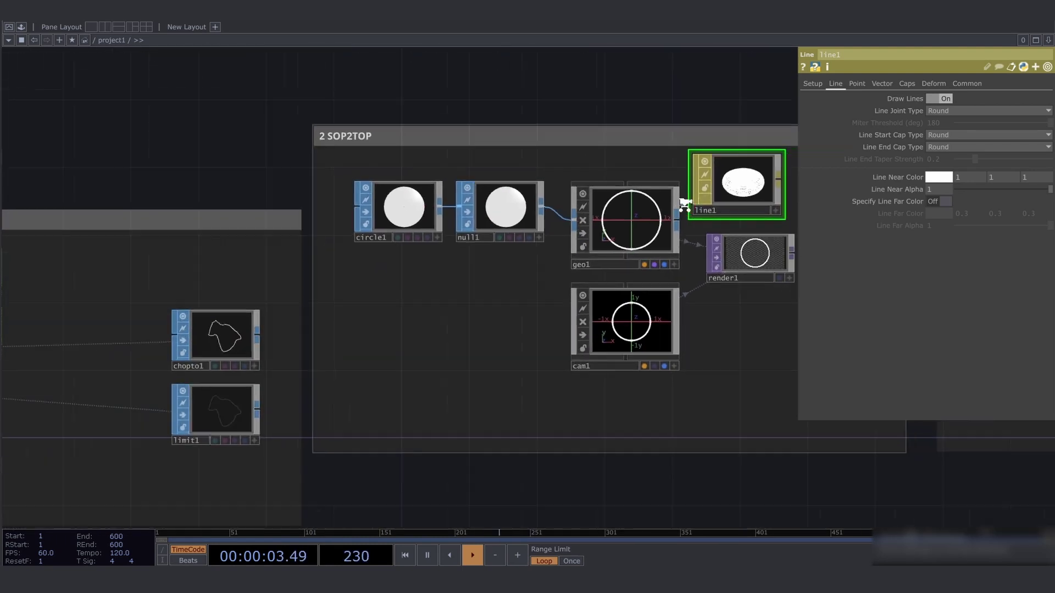
{"action": "scroll", "coordinate": [324, 325], "scroll_direction": "up", "scroll_amount": 5}
{"action": "scroll", "coordinate": [351, 306], "scroll_direction": "up", "scroll_amount": 4}
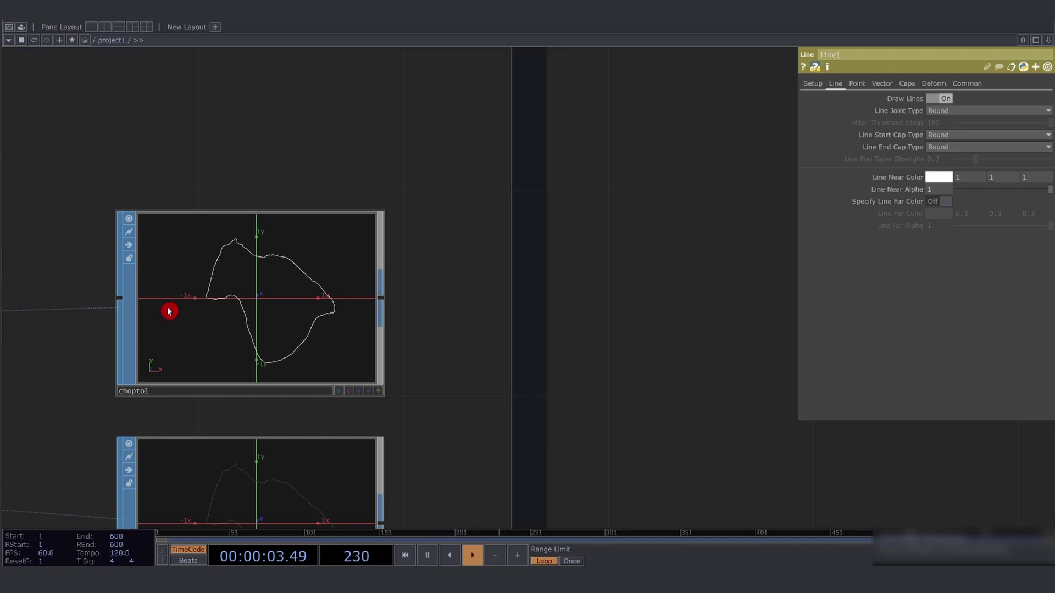
{"action": "scroll", "coordinate": [169, 312], "scroll_direction": "down", "scroll_amount": 6}
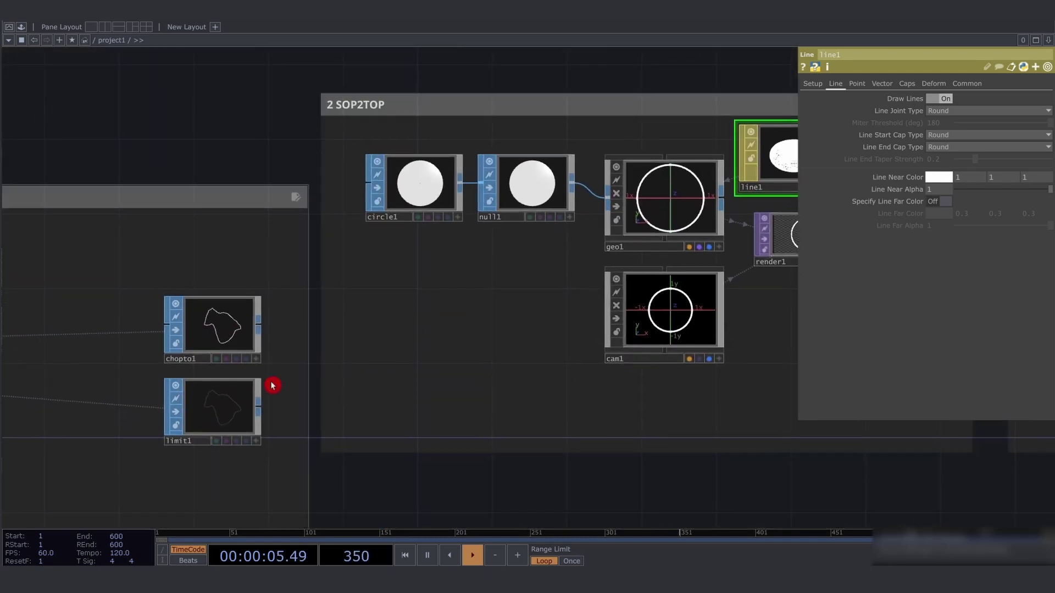
{"action": "left_click", "coordinate": [244, 336]}
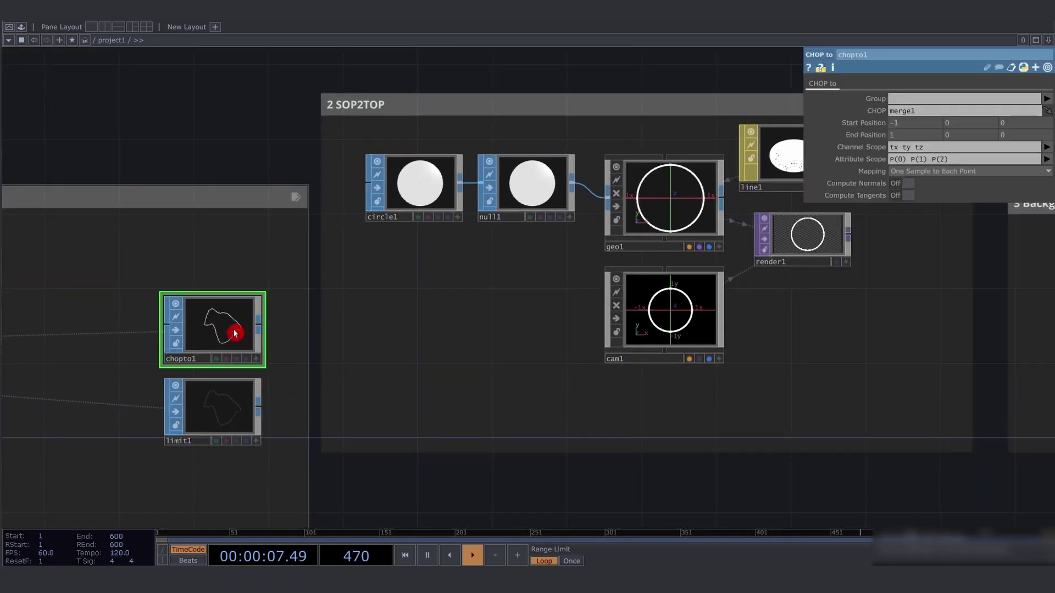
{"action": "key", "text": "alt+n"}
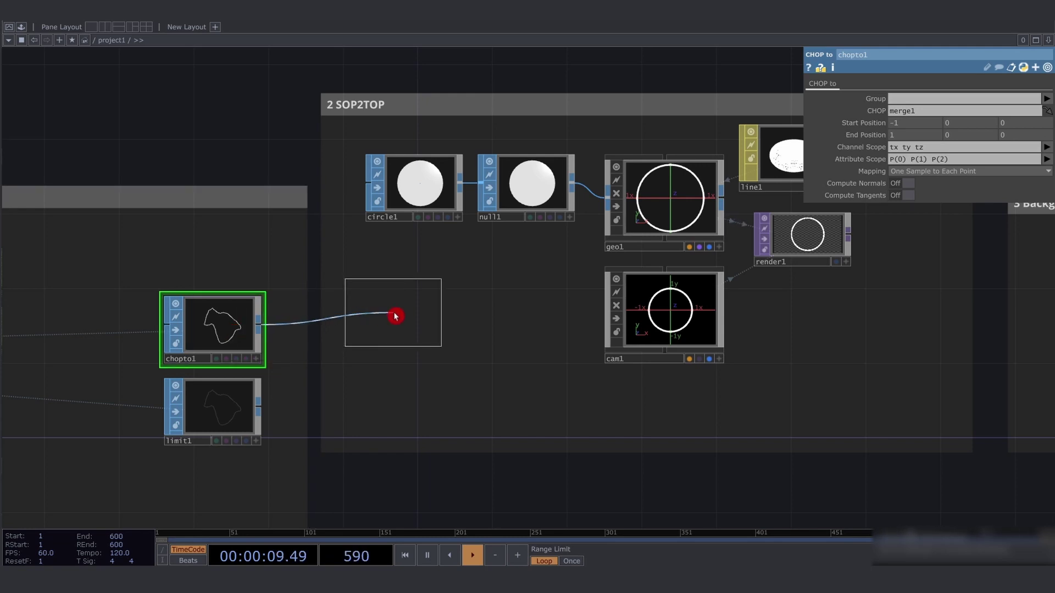
{"action": "left_click", "coordinate": [400, 325]}
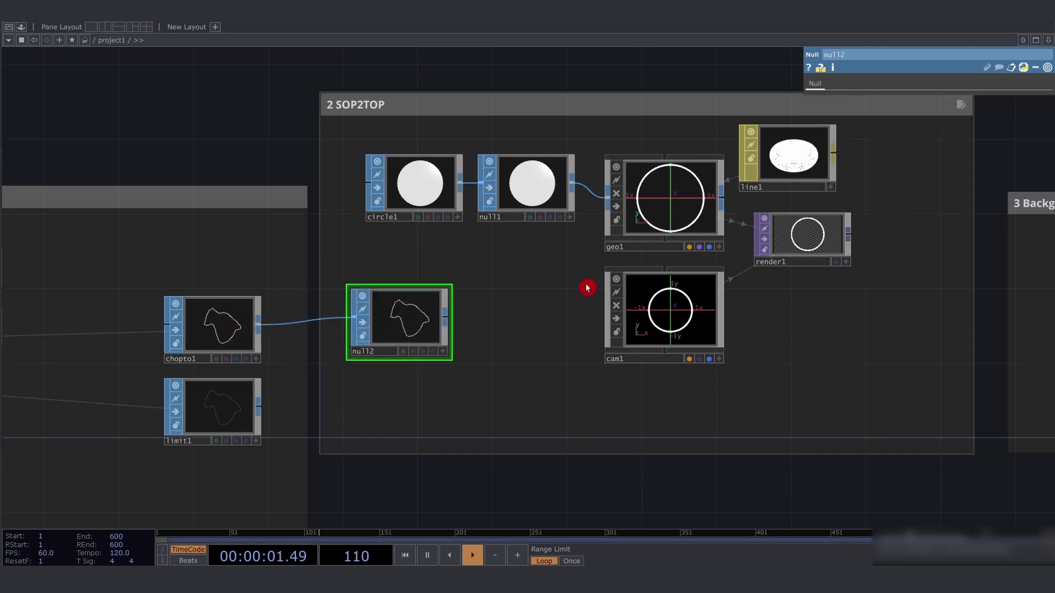
Turn on point display for all geometry in null2's viewer and orbit its curve to an angled view
{"action": "left_click", "coordinate": [676, 217]}
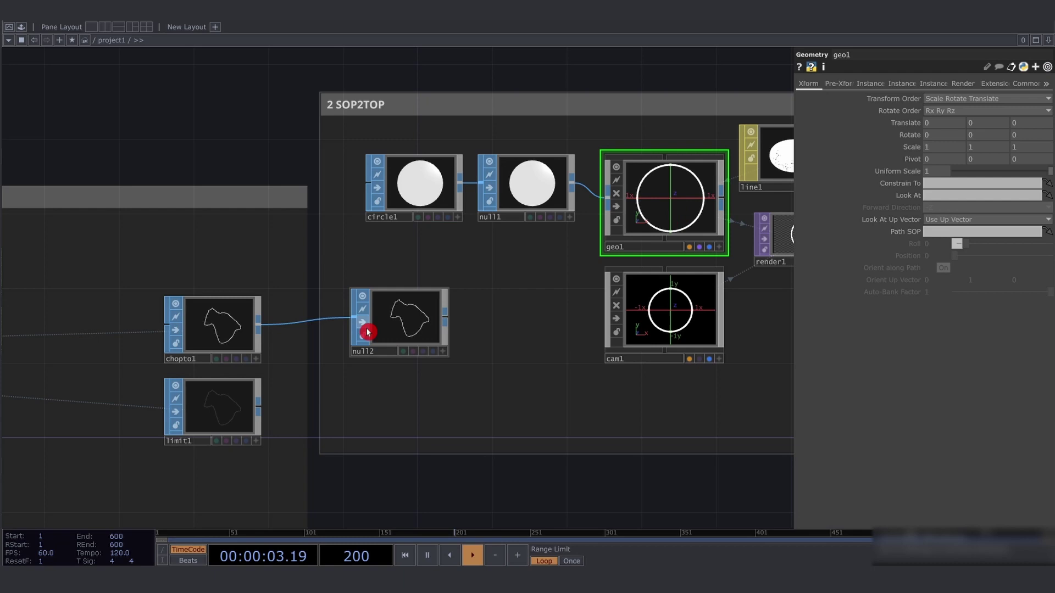
{"action": "left_click", "coordinate": [405, 314]}
{"action": "scroll", "coordinate": [404, 317], "scroll_direction": "up", "scroll_amount": 5}
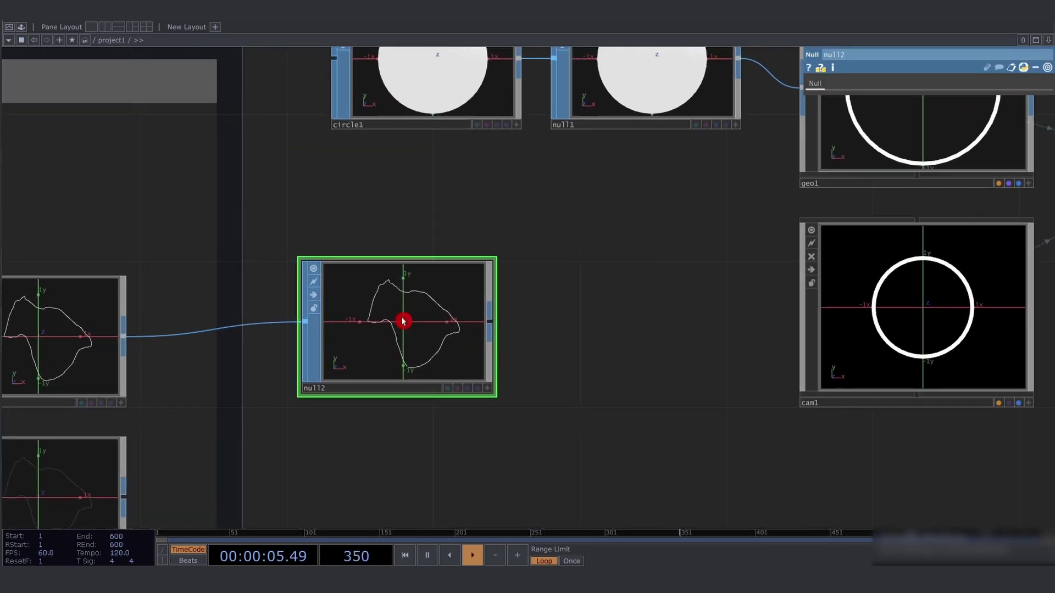
{"action": "key", "text": "a"}
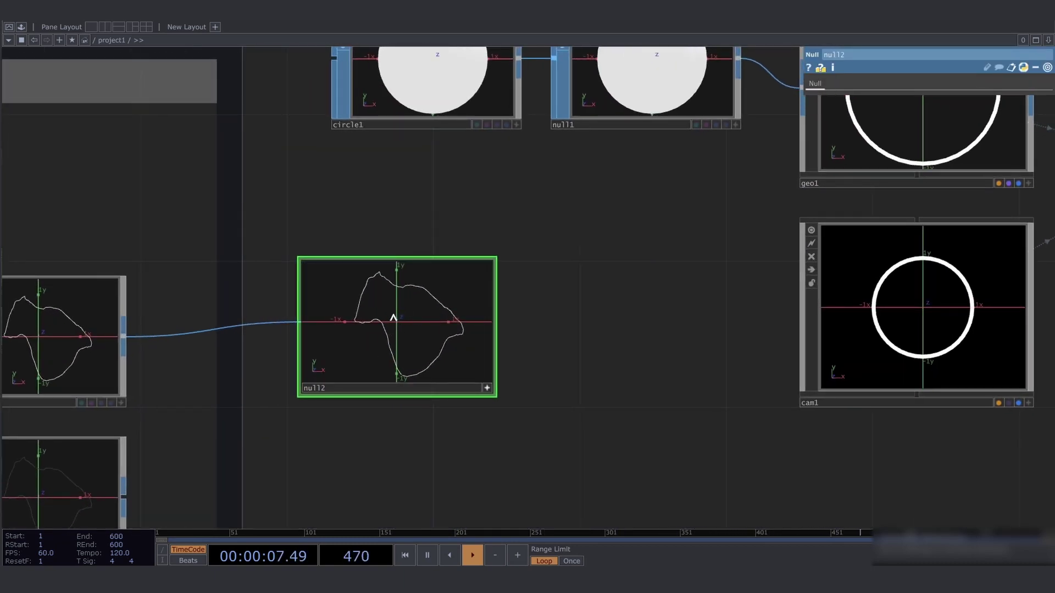
{"action": "key", "text": "d"}
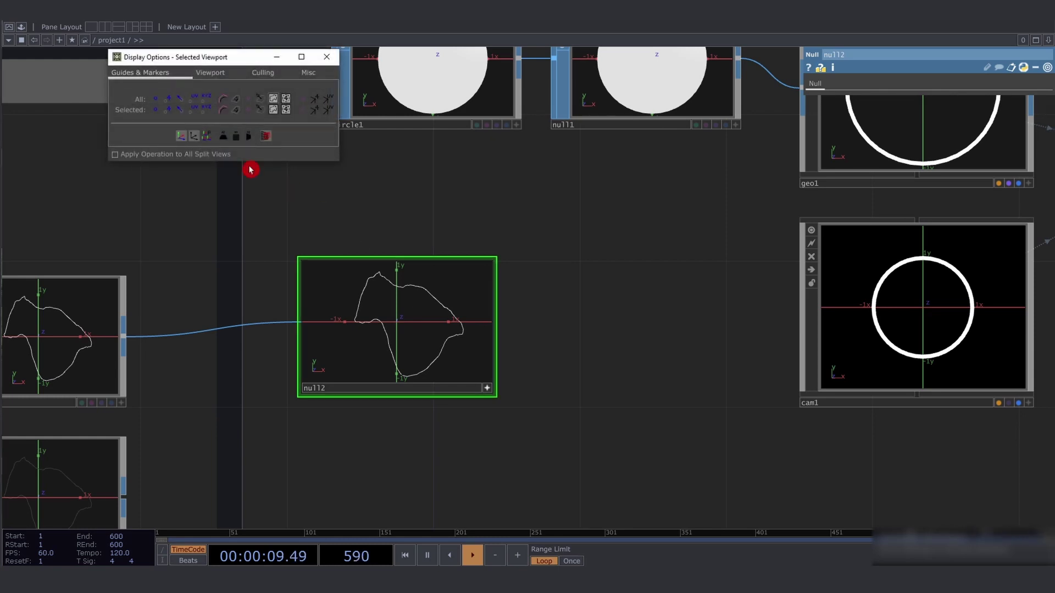
{"action": "left_click", "coordinate": [161, 101]}
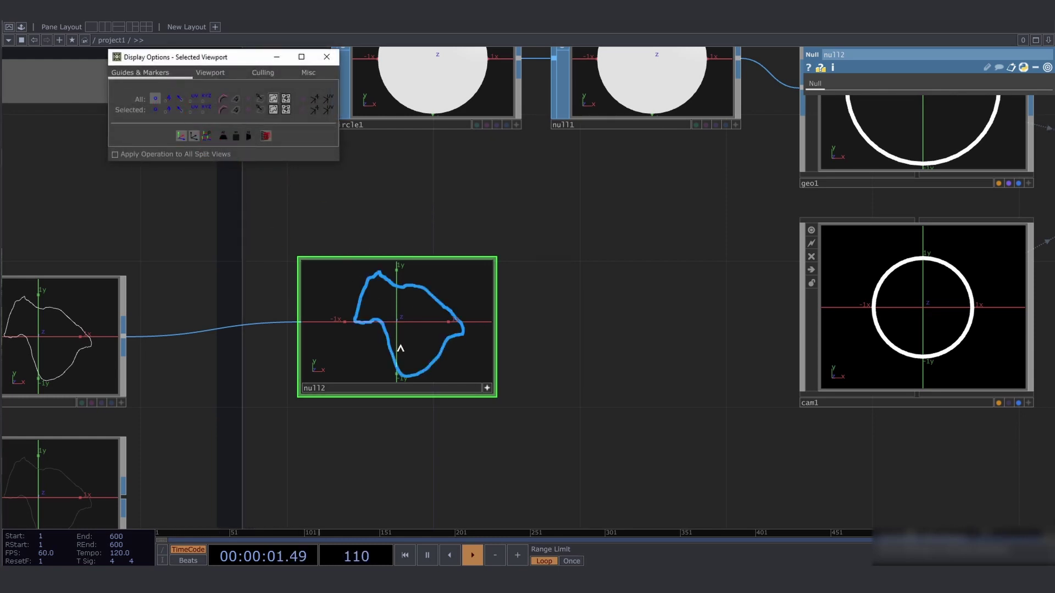
{"action": "left_click_drag", "start_coordinate": [400, 348], "coordinate": [373, 325]}
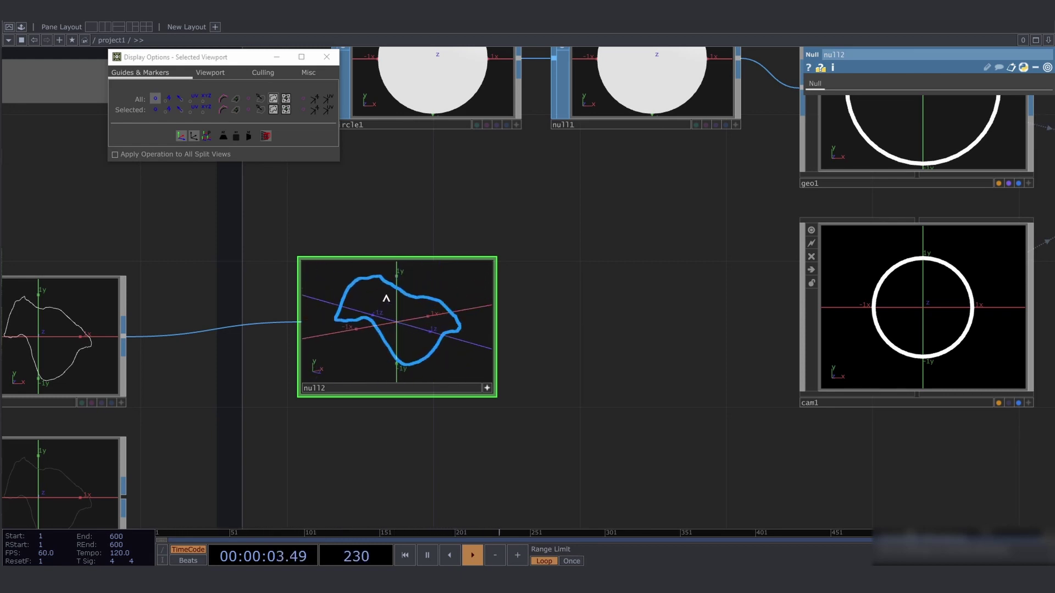
{"action": "left_click", "coordinate": [326, 56]}
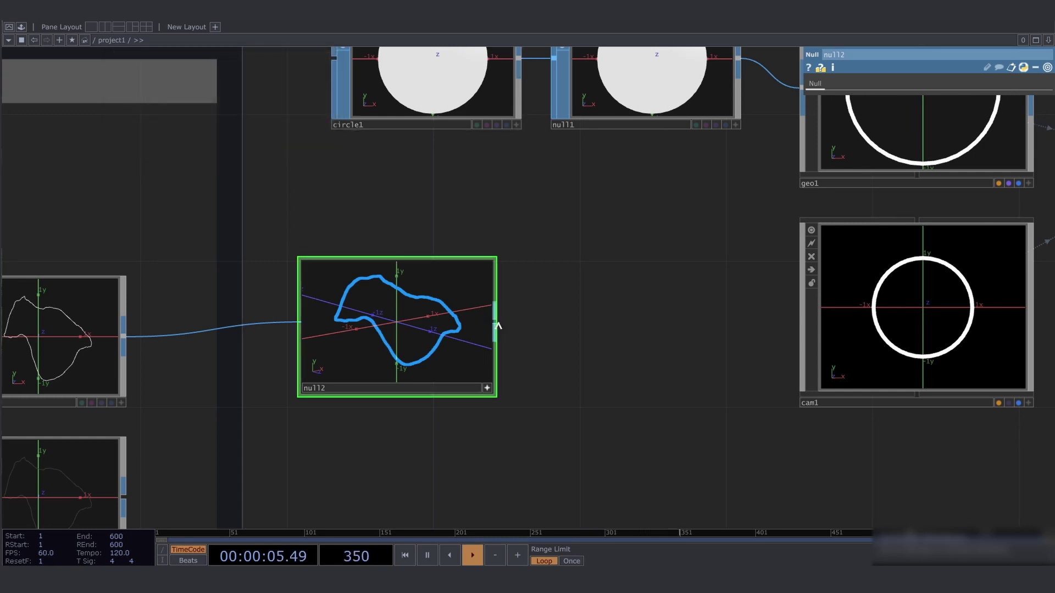
Enable Instancing on geo1 and assign null2 as its Default Instance OP
{"action": "mouse_move", "coordinate": [537, 319]}
{"action": "left_mouse_down"}
{"action": "mouse_move", "coordinate": [476, 329]}
{"action": "mouse_move", "coordinate": [411, 364]}
{"action": "left_mouse_up"}
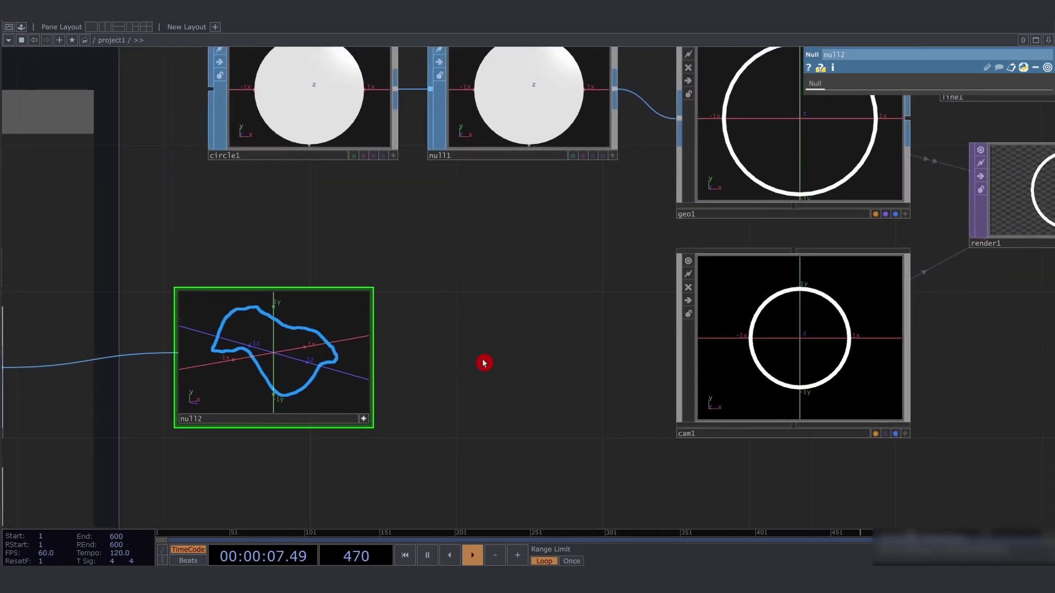
{"action": "left_click_drag", "start_coordinate": [484, 363], "coordinate": [478, 365]}
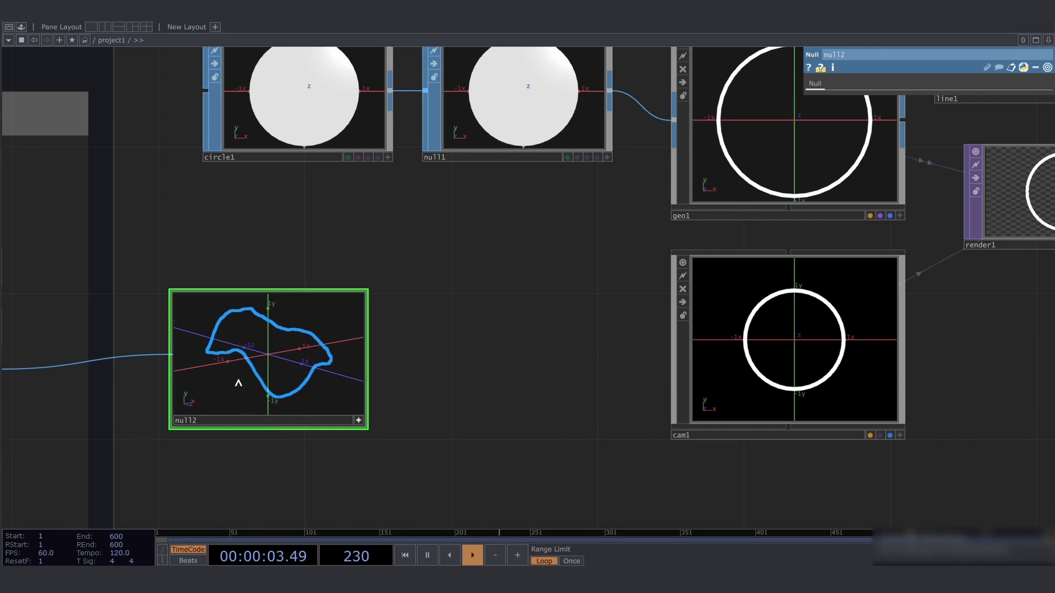
{"action": "left_click_drag", "start_coordinate": [463, 365], "coordinate": [273, 443]}
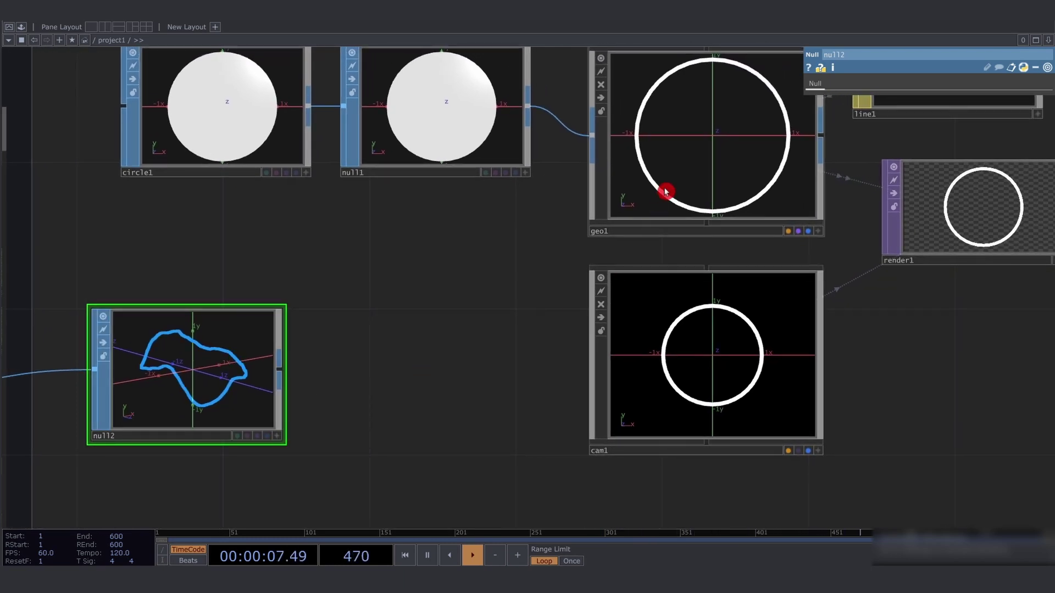
{"action": "left_click", "coordinate": [666, 193]}
{"action": "left_click_drag", "start_coordinate": [538, 248], "coordinate": [527, 264]}
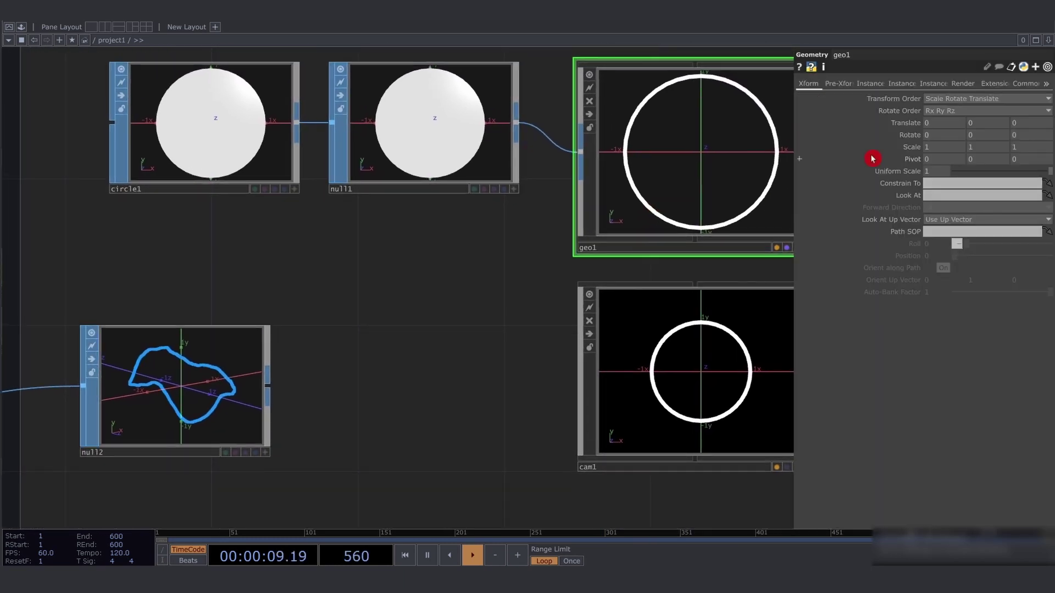
{"action": "left_click", "coordinate": [876, 86]}
{"action": "left_click", "coordinate": [942, 99]}
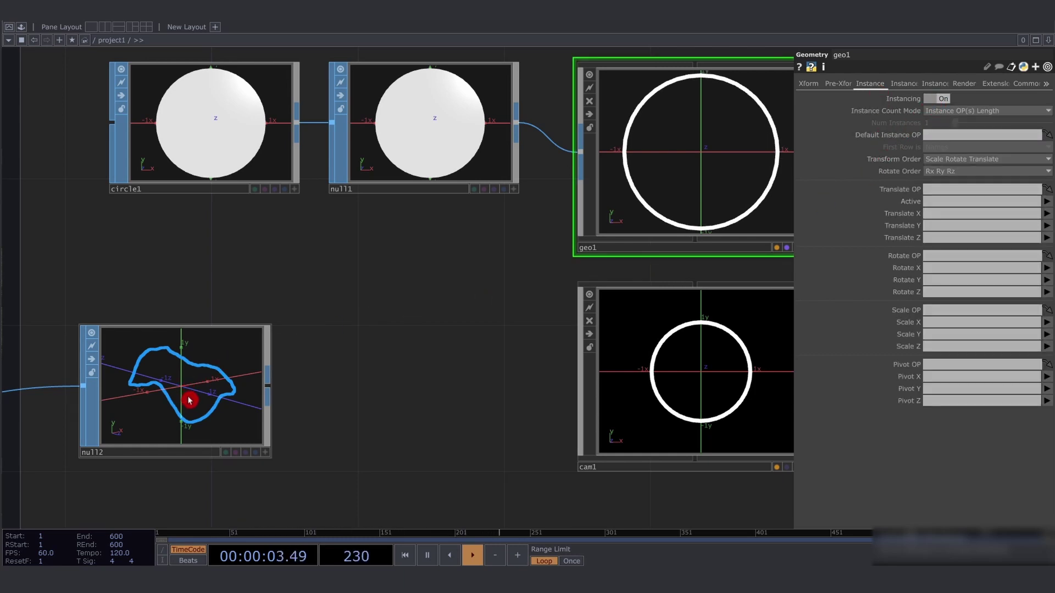
{"action": "left_click_drag", "start_coordinate": [195, 392], "coordinate": [949, 137]}
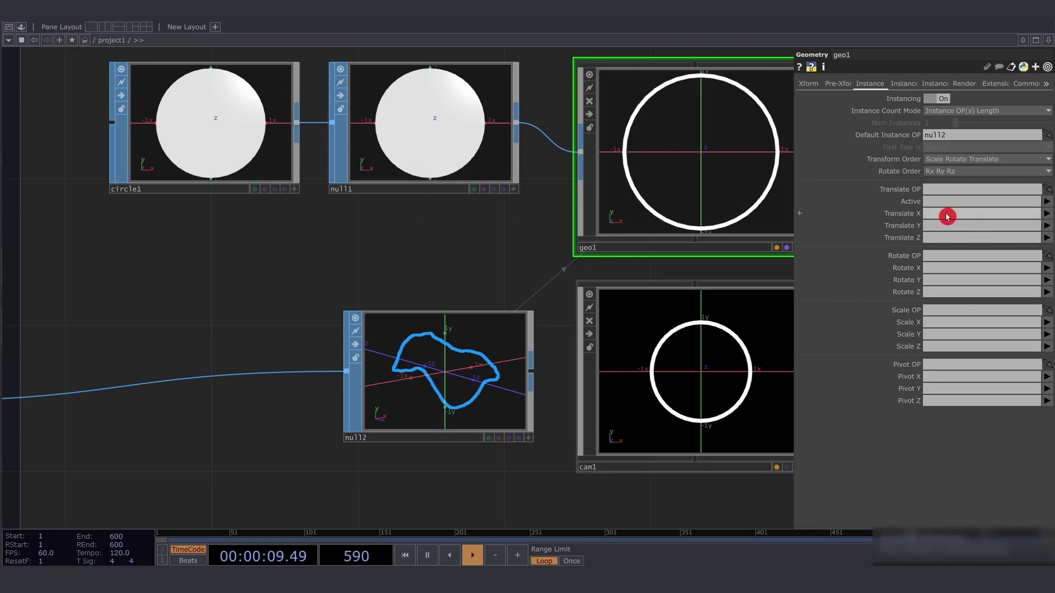
Map geo1's instance Translate X, Y and Z to P(0), P(1) and P(2)
{"action": "left_click", "coordinate": [1046, 214]}
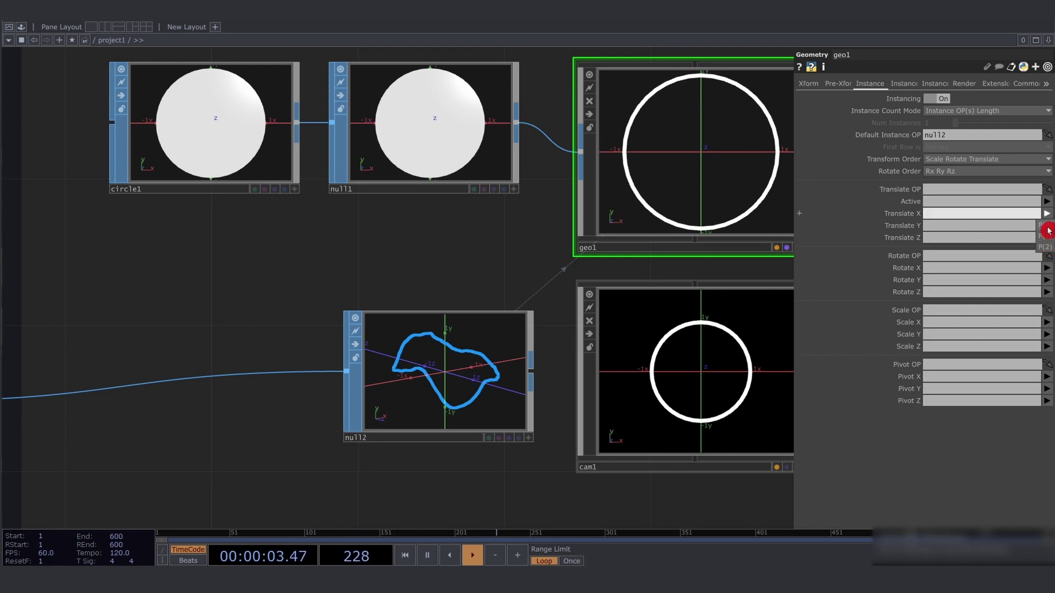
{"action": "left_click", "coordinate": [1048, 227]}
{"action": "left_click", "coordinate": [1047, 226]}
{"action": "left_click", "coordinate": [1048, 250]}
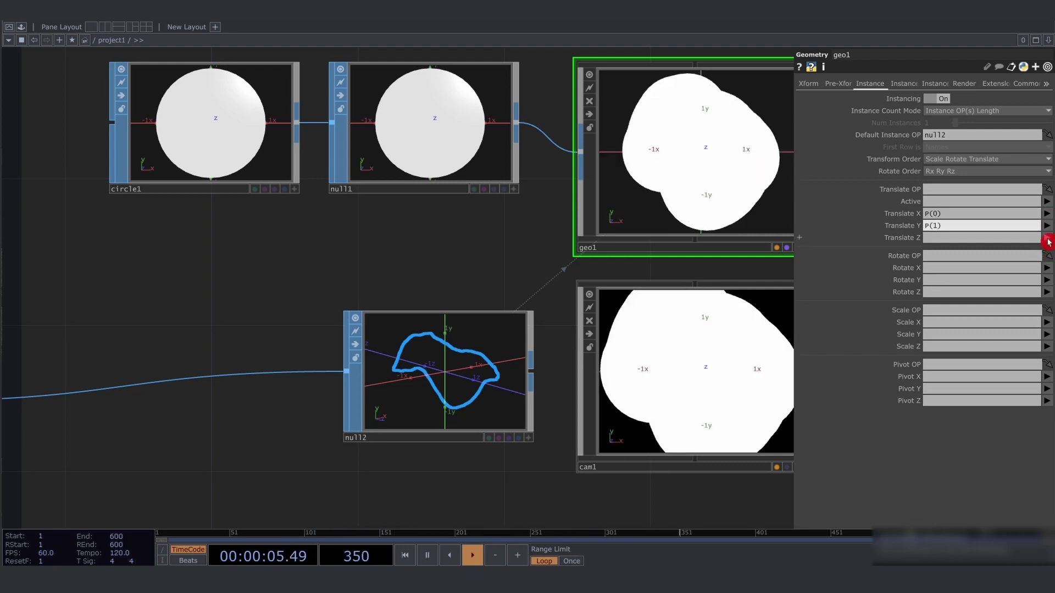
{"action": "left_click", "coordinate": [1047, 239]}
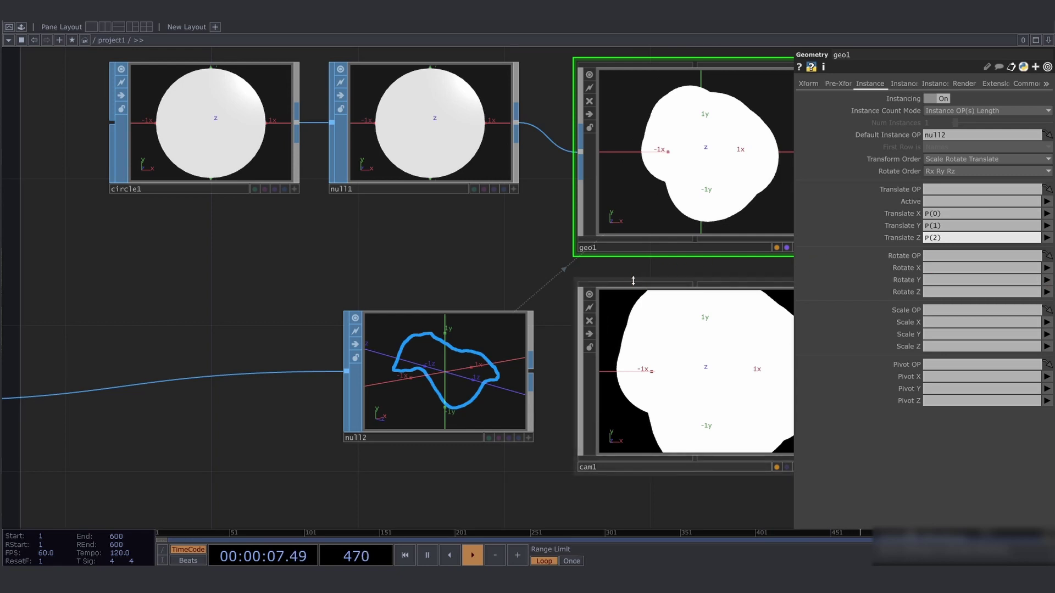
Set both Radius values of circle1 to 0.1 and inspect the instanced circles in geo1's viewer
{"action": "left_click_drag", "start_coordinate": [482, 278], "coordinate": [306, 293]}
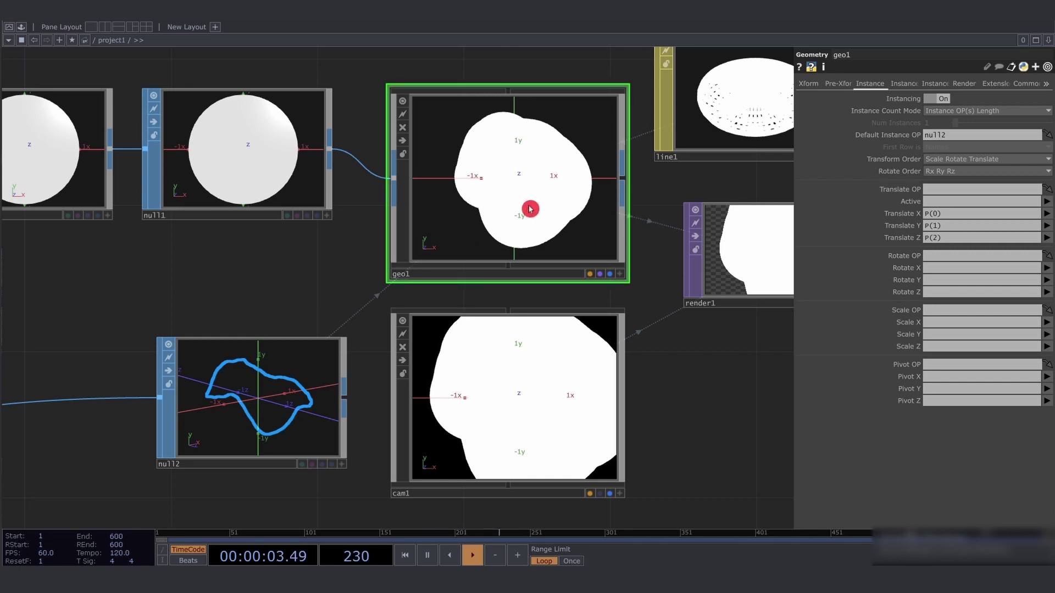
{"action": "left_click_drag", "start_coordinate": [531, 209], "coordinate": [568, 214]}
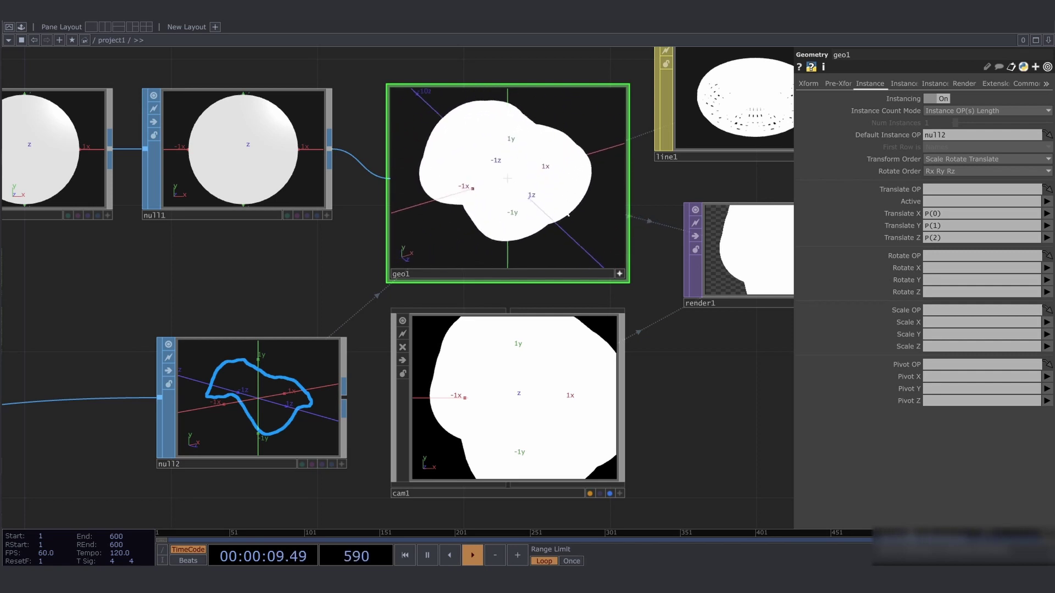
{"action": "key", "text": "h"}
{"action": "left_click_drag", "start_coordinate": [288, 292], "coordinate": [388, 300]}
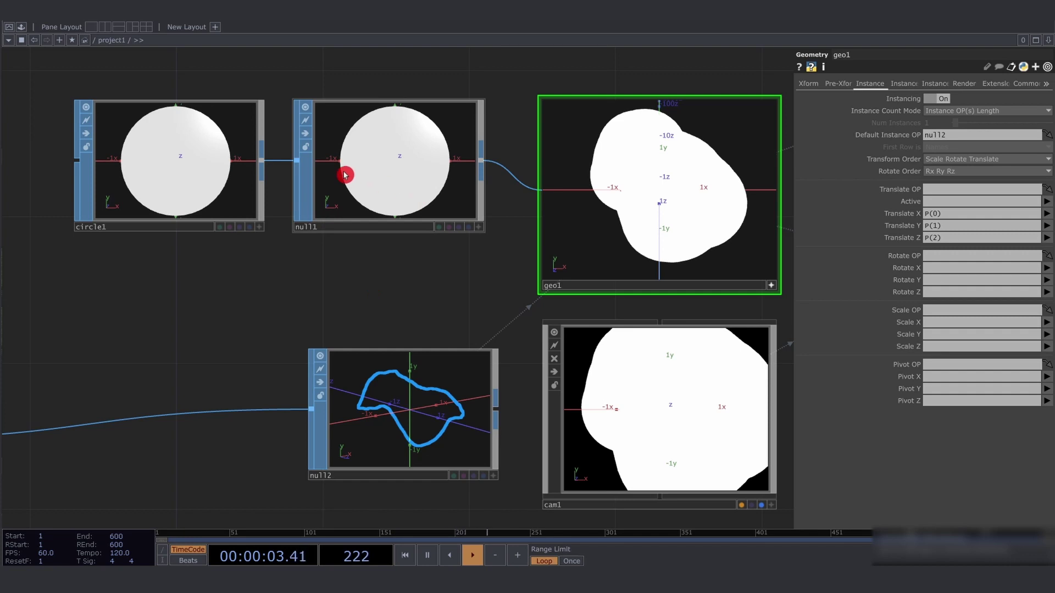
{"action": "left_click", "coordinate": [219, 158]}
{"action": "left_click", "coordinate": [875, 135]}
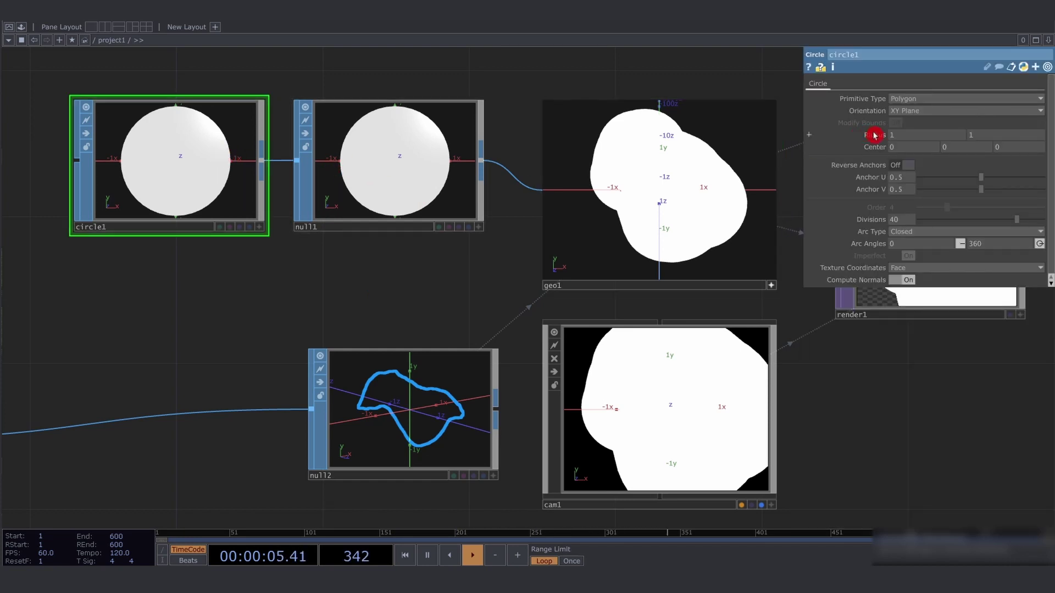
{"action": "left_click_drag", "start_coordinate": [877, 138], "coordinate": [870, 117]}
{"action": "left_click_drag", "start_coordinate": [452, 273], "coordinate": [375, 273]}
{"action": "left_click_drag", "start_coordinate": [565, 235], "coordinate": [605, 219]}
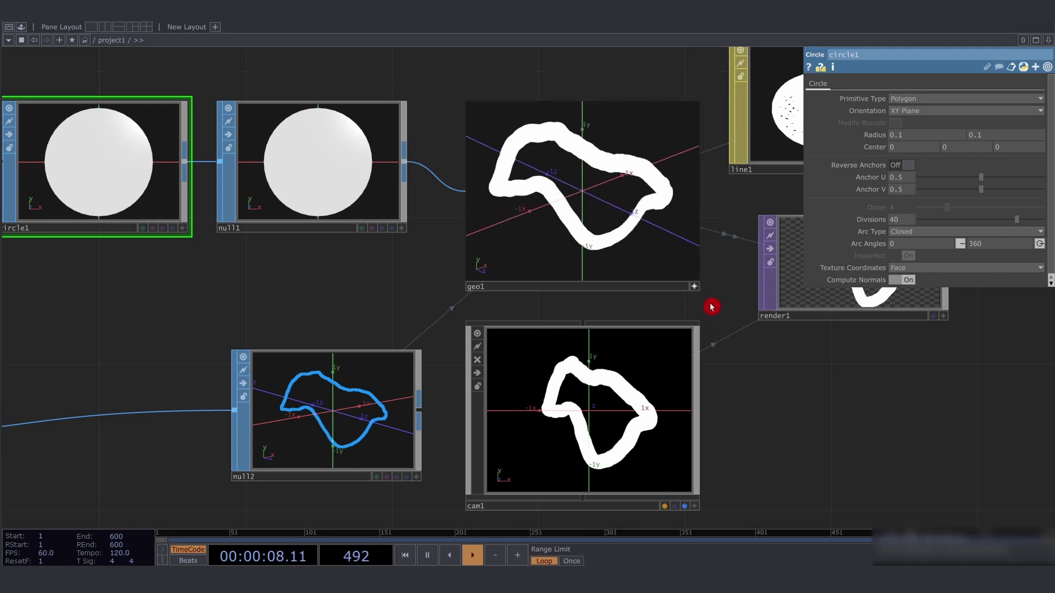
Map geo1's instance color R, G and B to P(0), P(1) and P(2) and inspect the colors in render1
{"action": "left_click_drag", "start_coordinate": [710, 300], "coordinate": [678, 293]}
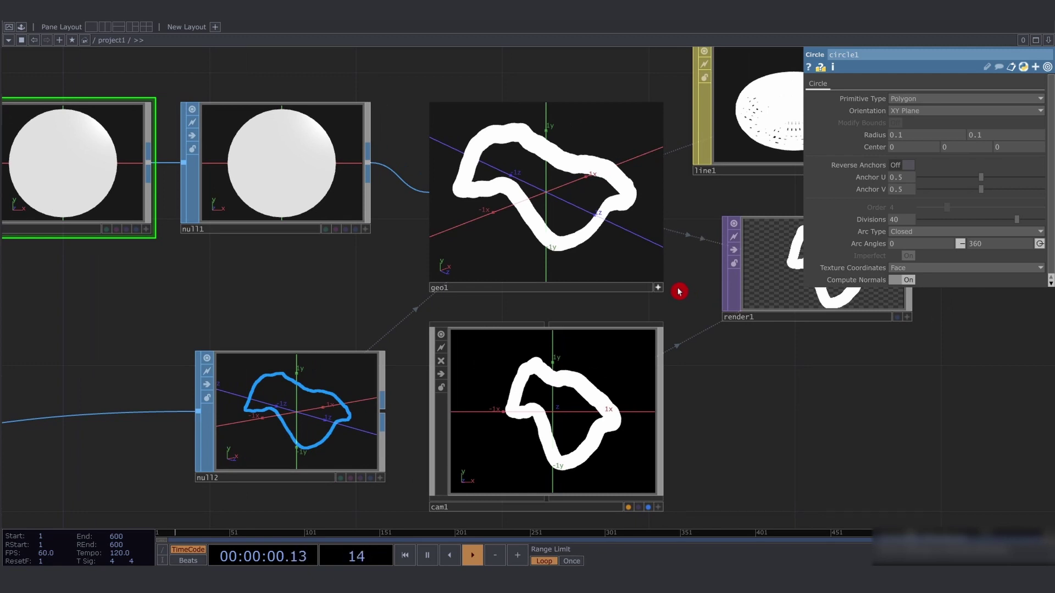
{"action": "left_click", "coordinate": [574, 293]}
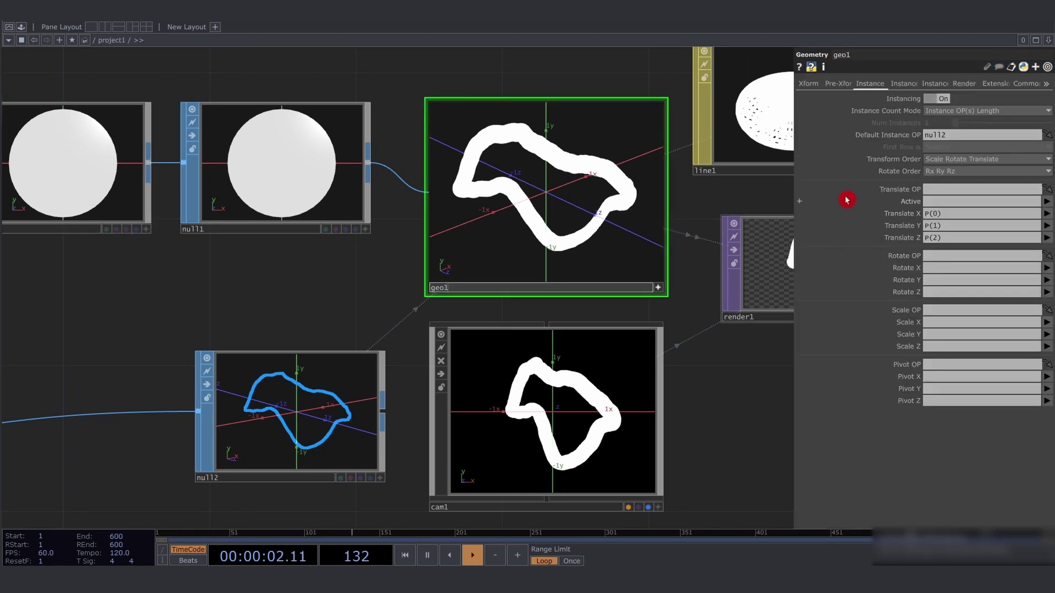
{"action": "left_click", "coordinate": [903, 84]}
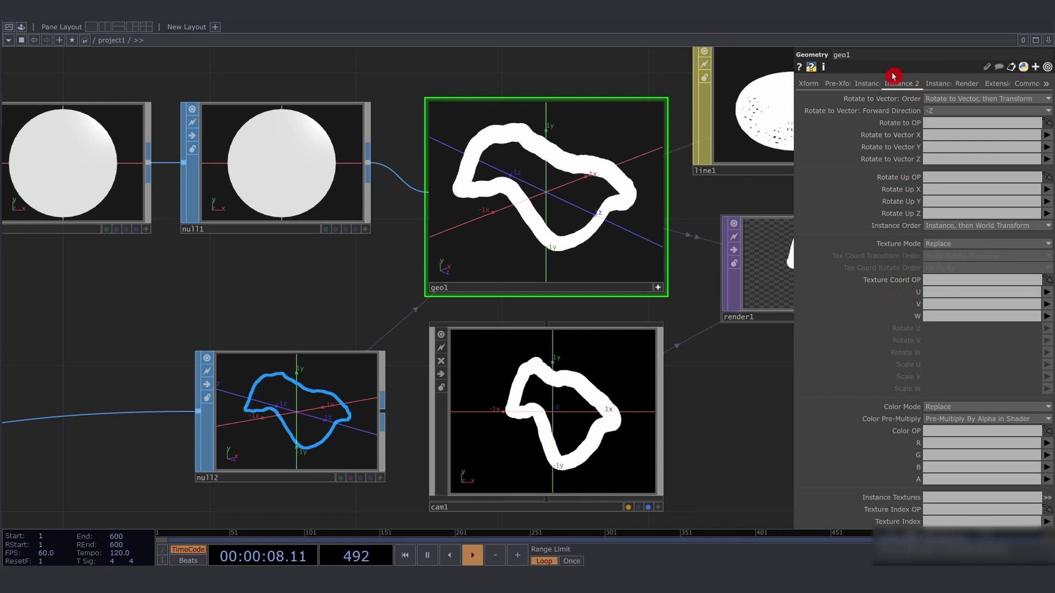
{"action": "key", "text": "h"}
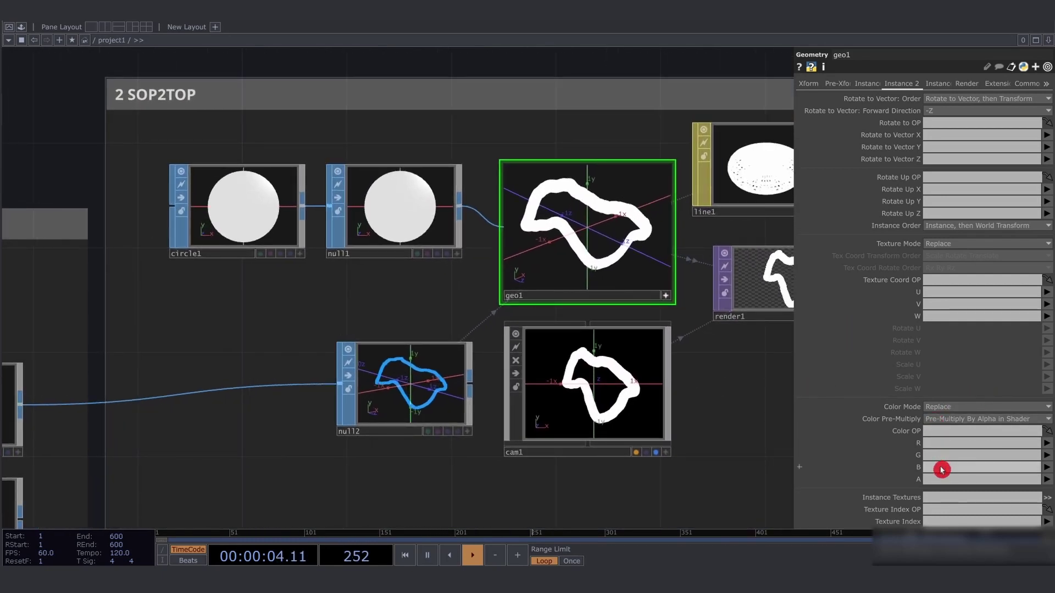
{"action": "left_click", "coordinate": [1047, 444]}
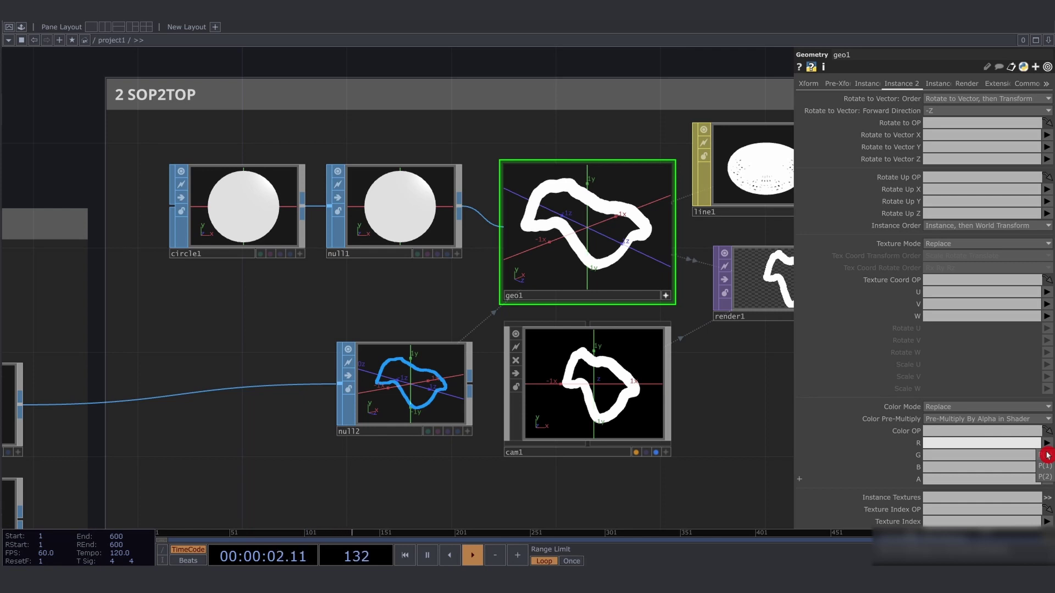
{"action": "left_click", "coordinate": [1047, 455]}
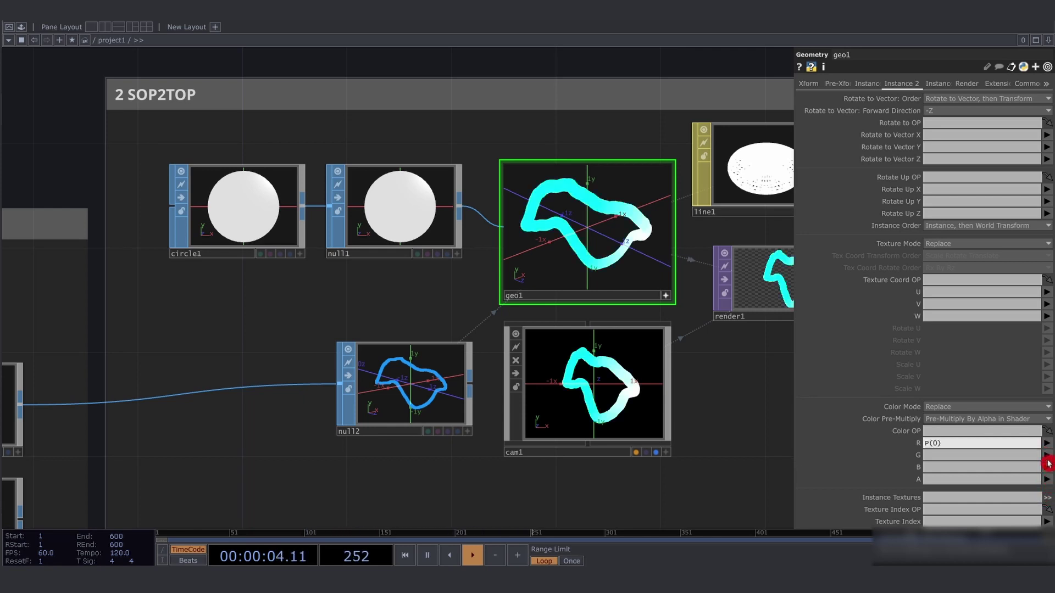
{"action": "left_click", "coordinate": [1047, 456]}
{"action": "left_click", "coordinate": [1049, 479]}
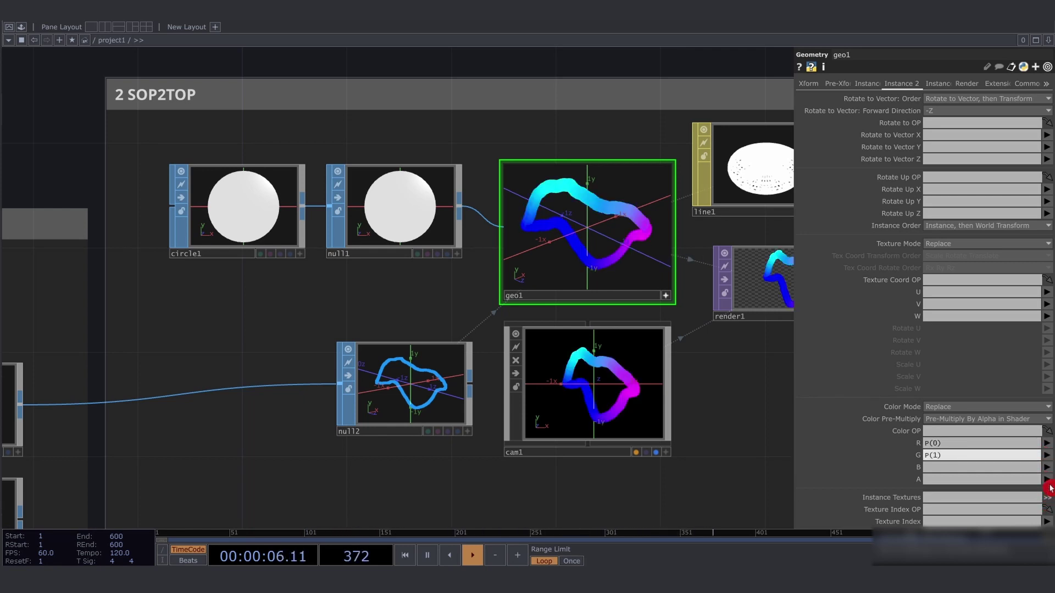
{"action": "left_click", "coordinate": [1049, 469]}
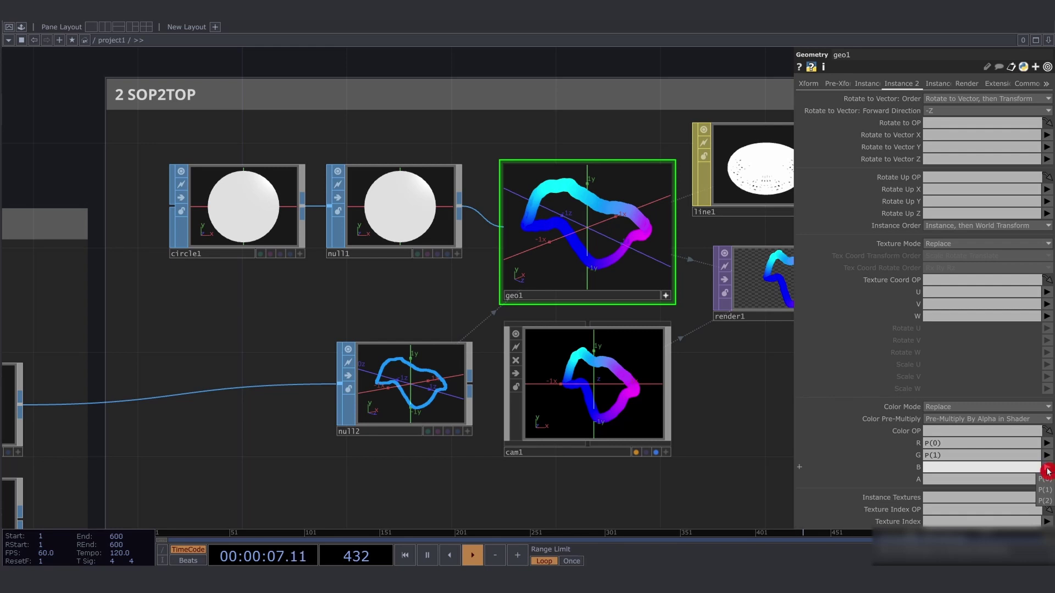
{"action": "left_click", "coordinate": [1049, 503]}
{"action": "left_click_drag", "start_coordinate": [719, 429], "coordinate": [619, 428]}
{"action": "scroll", "coordinate": [702, 287], "scroll_direction": "up", "scroll_amount": 5}
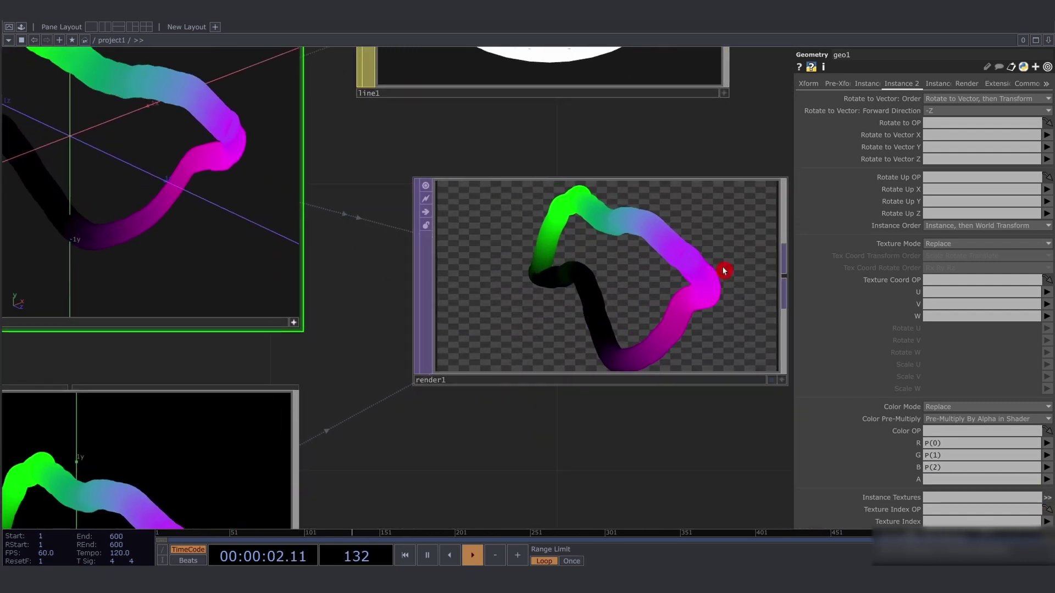
{"action": "scroll", "coordinate": [723, 268], "scroll_direction": "down", "scroll_amount": 5}
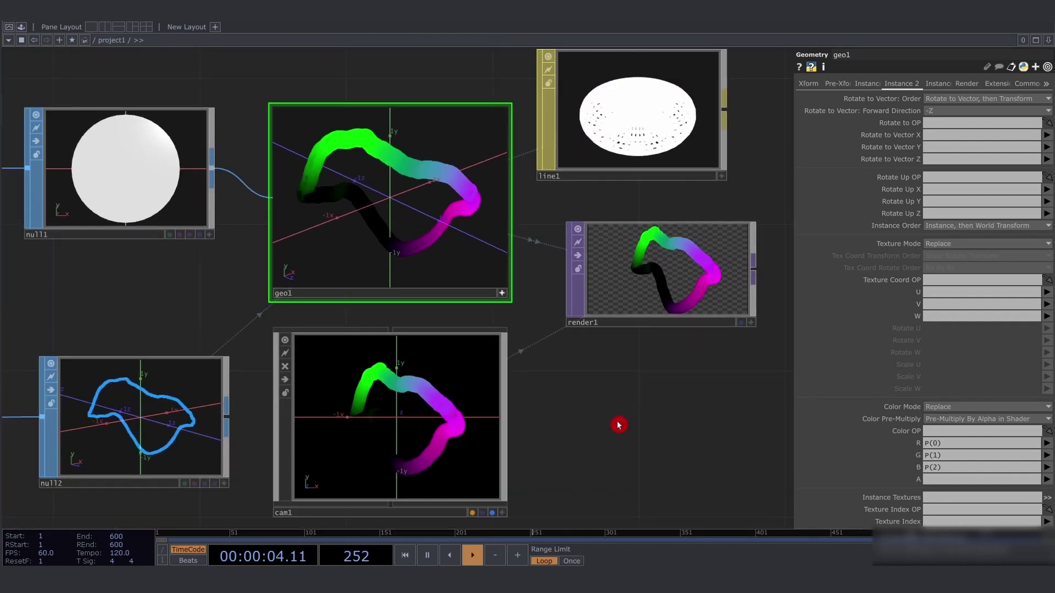
{"action": "left_click_drag", "start_coordinate": [619, 425], "coordinate": [638, 410]}
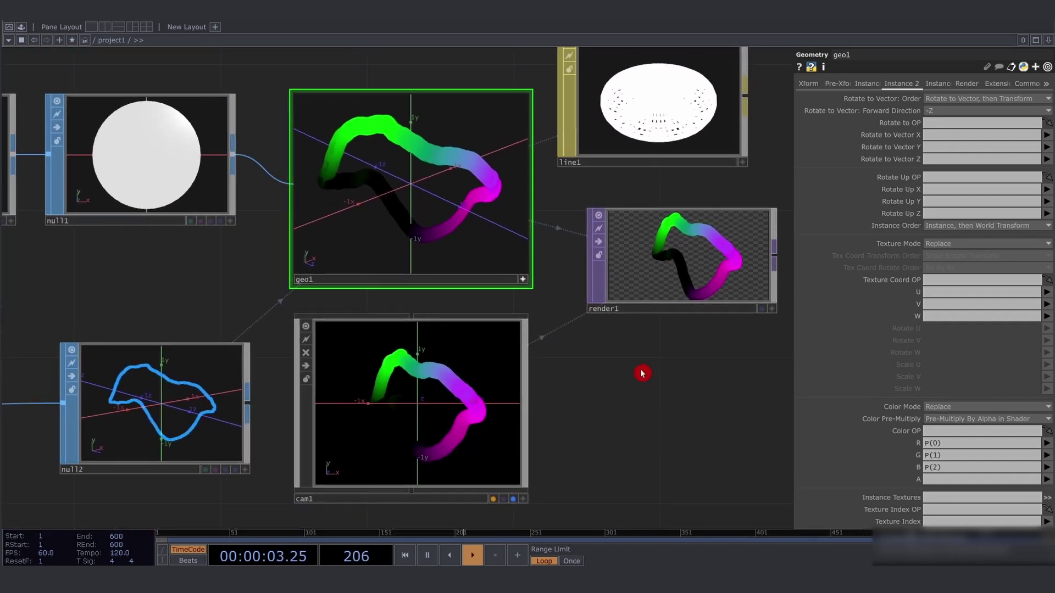
{"action": "scroll", "coordinate": [638, 374], "scroll_direction": "down", "scroll_amount": 3}
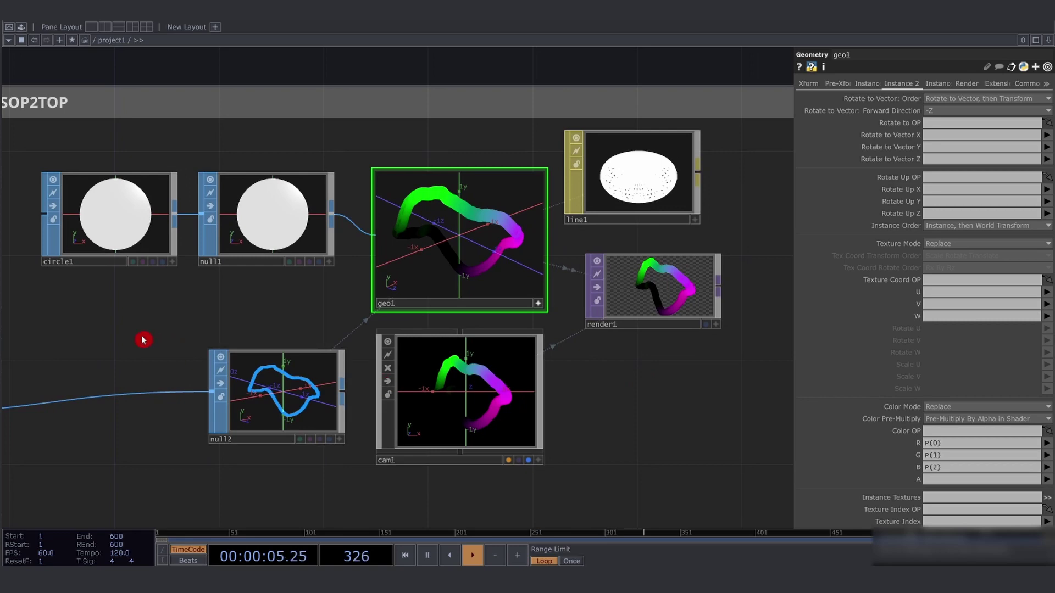
Review the operator chain through noise2, chopto1 and null2 to the instanced geometry and render1
{"action": "left_click_drag", "start_coordinate": [146, 337], "coordinate": [347, 317]}
{"action": "scroll", "coordinate": [347, 317], "scroll_direction": "down", "scroll_amount": 2}
{"action": "left_click", "coordinate": [143, 369]}
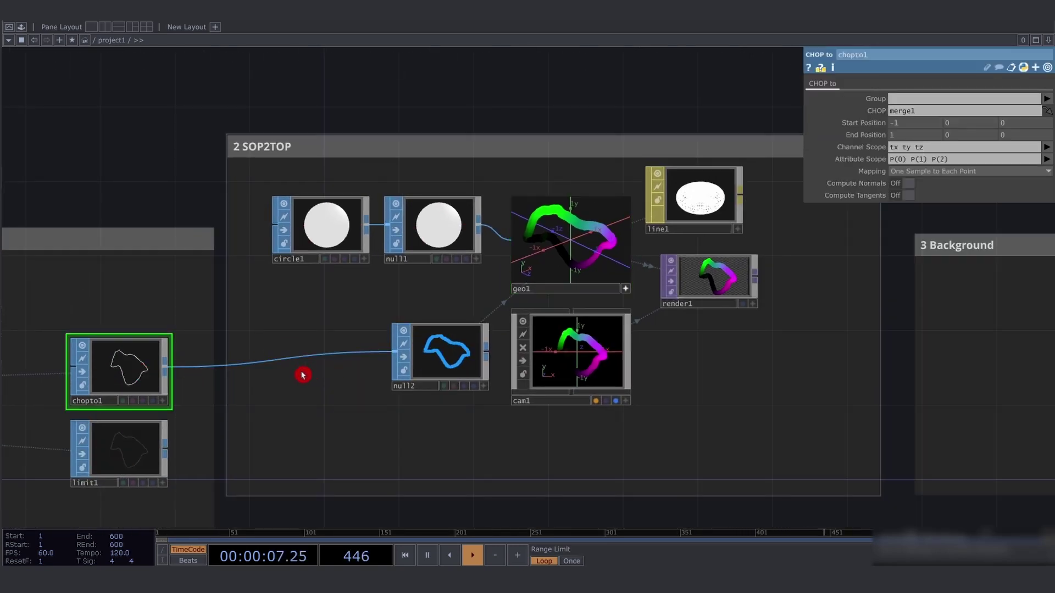
{"action": "left_click_drag", "start_coordinate": [443, 389], "coordinate": [781, 369]}
{"action": "scroll", "coordinate": [666, 356], "scroll_direction": "down", "scroll_amount": 5}
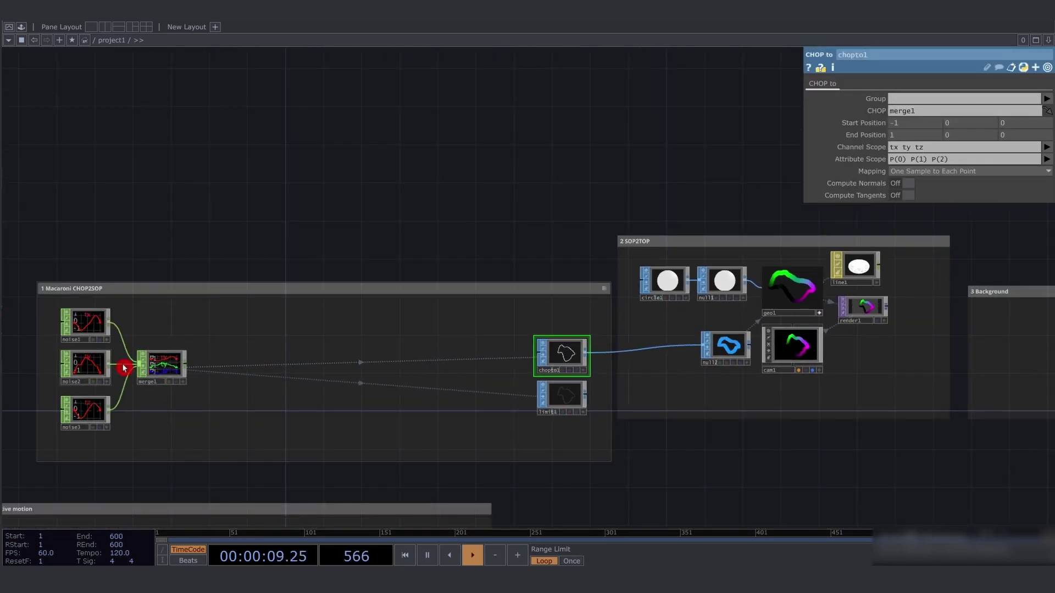
{"action": "left_click", "coordinate": [98, 379]}
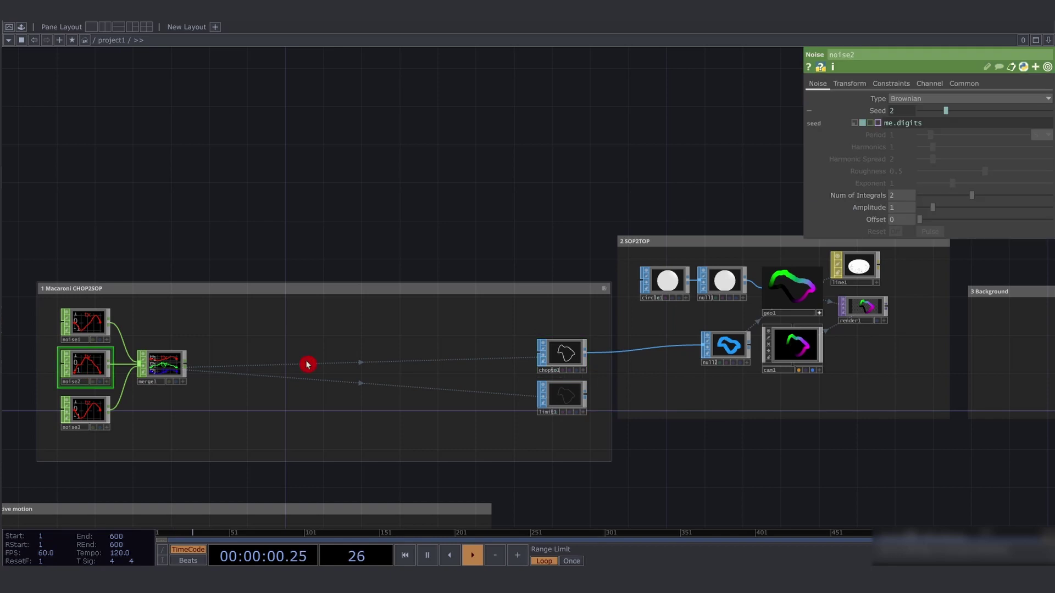
{"action": "left_click", "coordinate": [566, 358]}
{"action": "left_click_drag", "start_coordinate": [594, 382], "coordinate": [369, 387]}
{"action": "scroll", "coordinate": [506, 354], "scroll_direction": "up", "scroll_amount": 5}
{"action": "left_click_drag", "start_coordinate": [418, 314], "coordinate": [251, 347]}
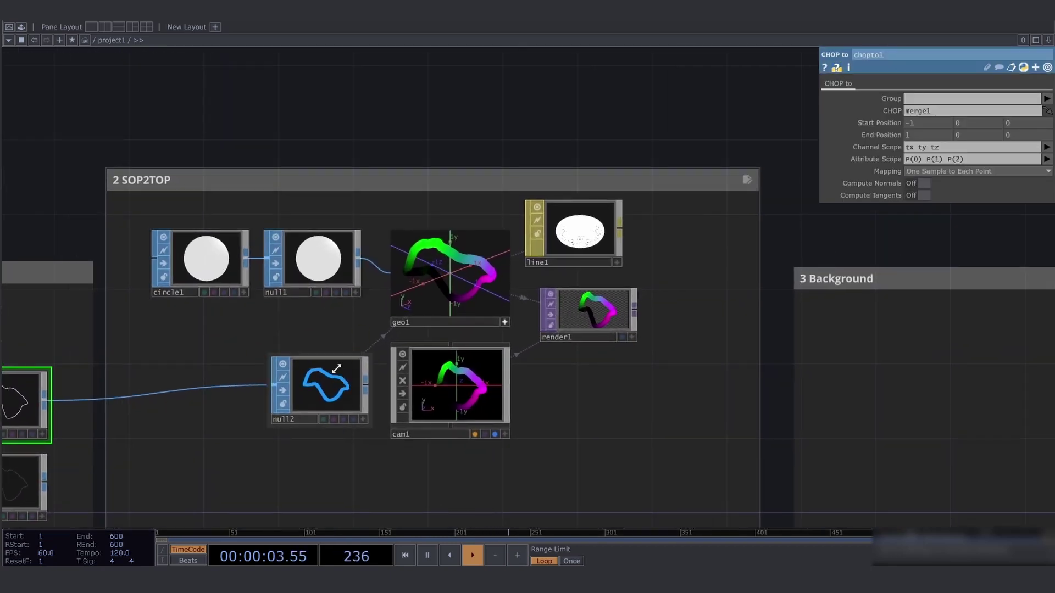
{"action": "left_click", "coordinate": [603, 324]}
Examine the three noise CHOPs feeding merge1 and trace the chain to the colored shape in render1
{"action": "scroll", "coordinate": [678, 306], "scroll_direction": "down", "scroll_amount": 3}
{"action": "left_click_drag", "start_coordinate": [219, 329], "coordinate": [736, 303]}
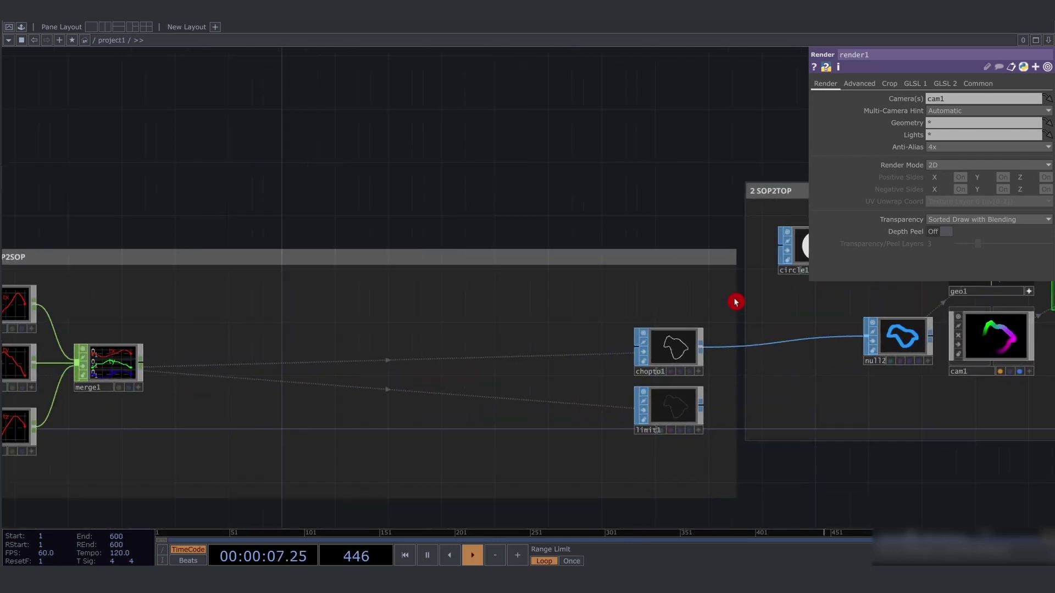
{"action": "left_click_drag", "start_coordinate": [28, 284], "coordinate": [114, 452]}
{"action": "scroll", "coordinate": [41, 318], "scroll_direction": "up", "scroll_amount": 3}
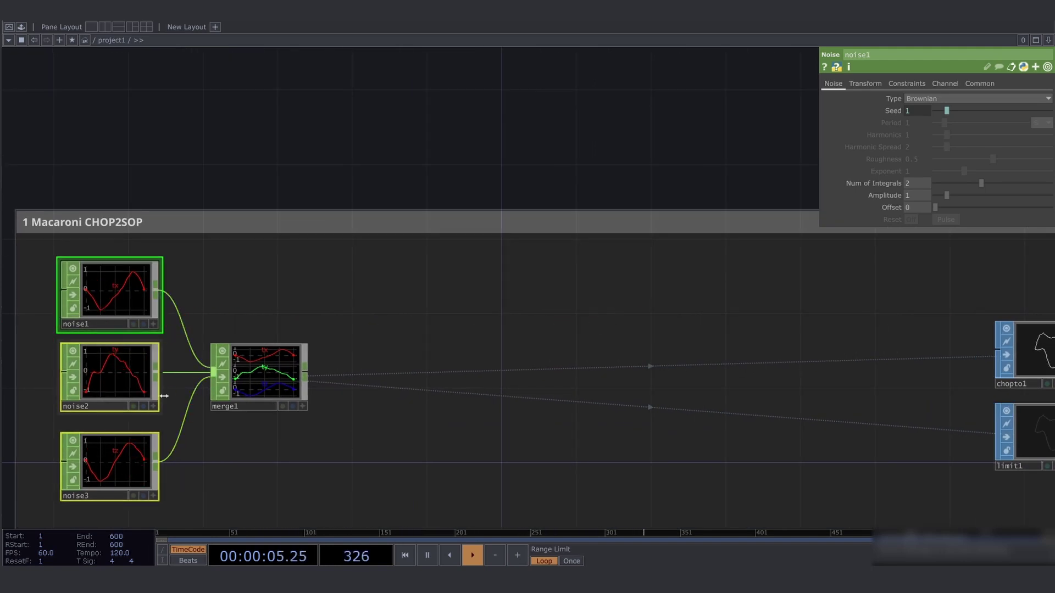
{"action": "mouse_move", "coordinate": [527, 341]}
{"action": "left_mouse_down"}
{"action": "mouse_move", "coordinate": [93, 348]}
{"action": "mouse_move", "coordinate": [266, 338]}
{"action": "left_mouse_up"}
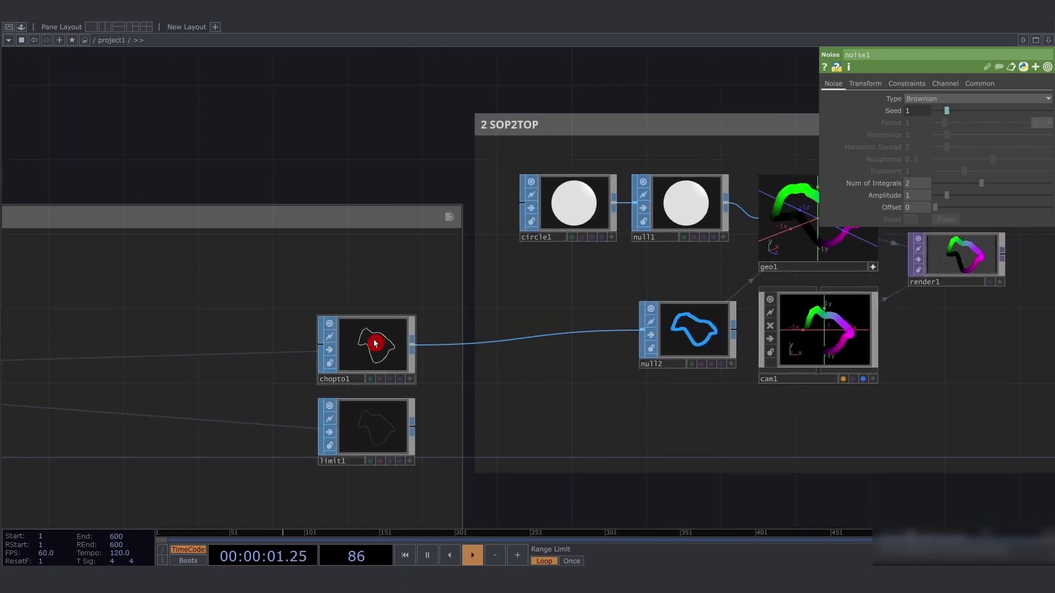
{"action": "left_click_drag", "start_coordinate": [394, 309], "coordinate": [81, 334]}
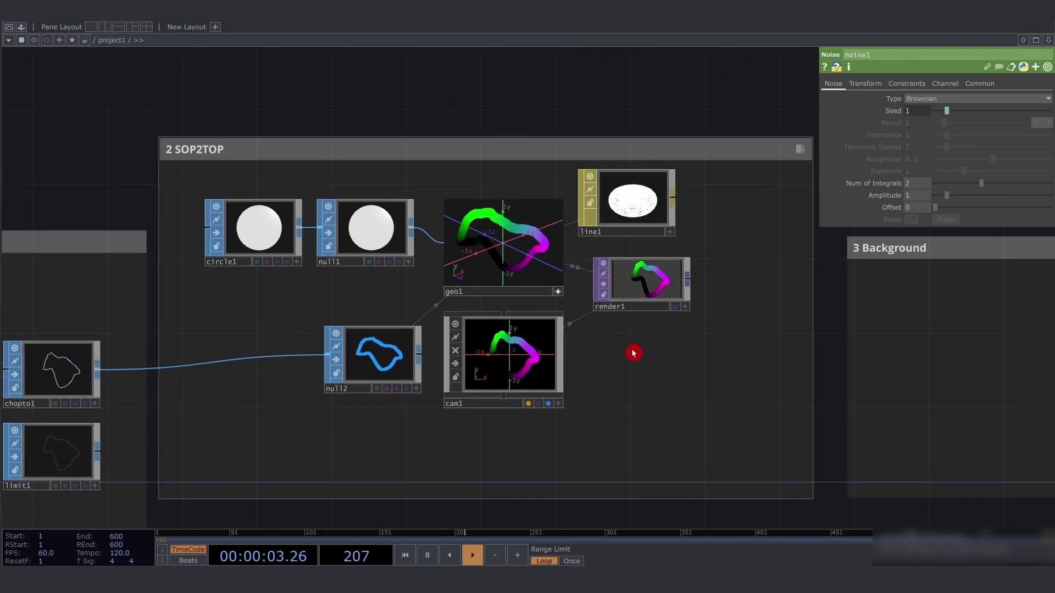
{"action": "left_click_drag", "start_coordinate": [633, 353], "coordinate": [625, 358]}
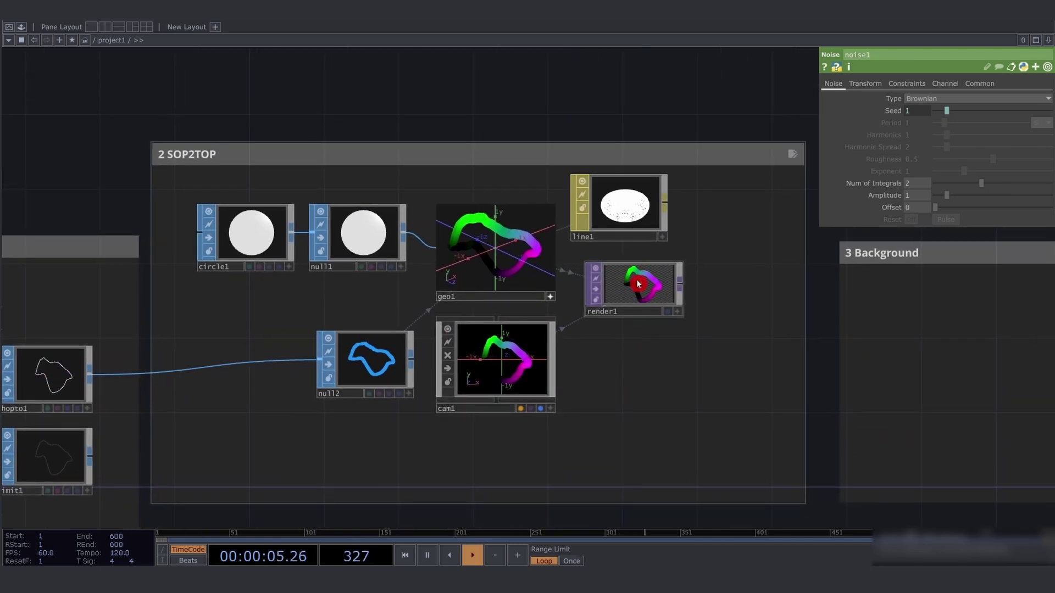
{"action": "scroll", "coordinate": [638, 284], "scroll_direction": "up", "scroll_amount": 4}
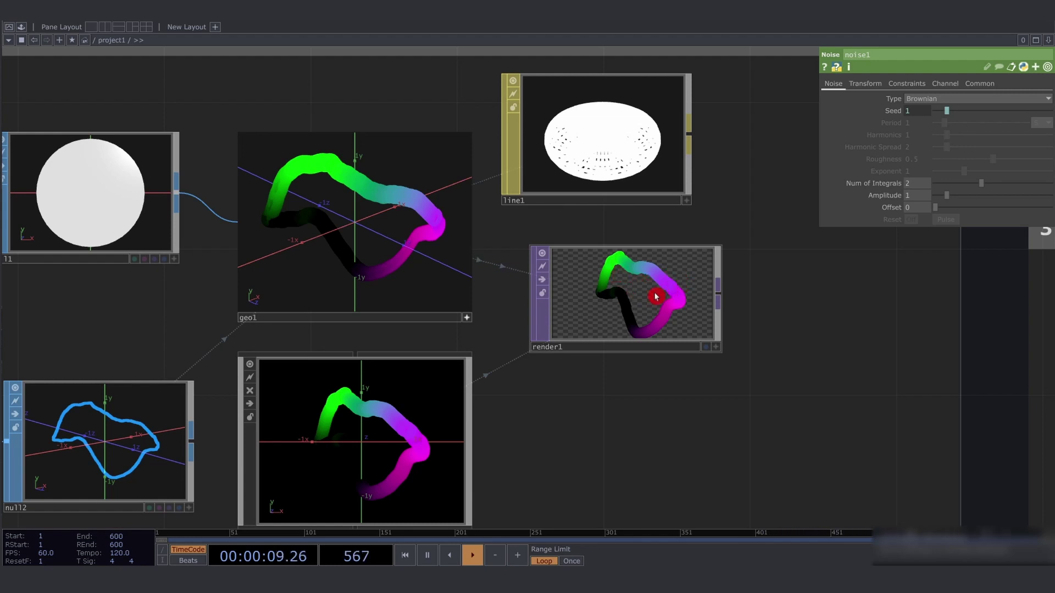
{"action": "scroll", "coordinate": [656, 297], "scroll_direction": "down", "scroll_amount": 5}
{"action": "left_click_drag", "start_coordinate": [619, 360], "coordinate": [565, 273]}
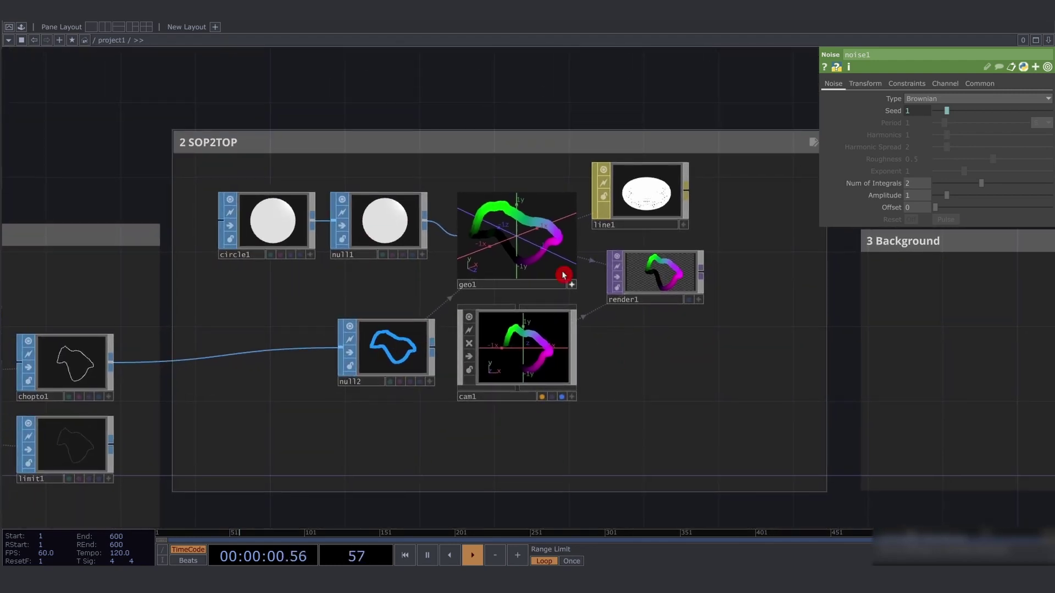
Connect a Null TOP to render1's output and place it in the 3 Background section
{"action": "left_click", "coordinate": [300, 150]}
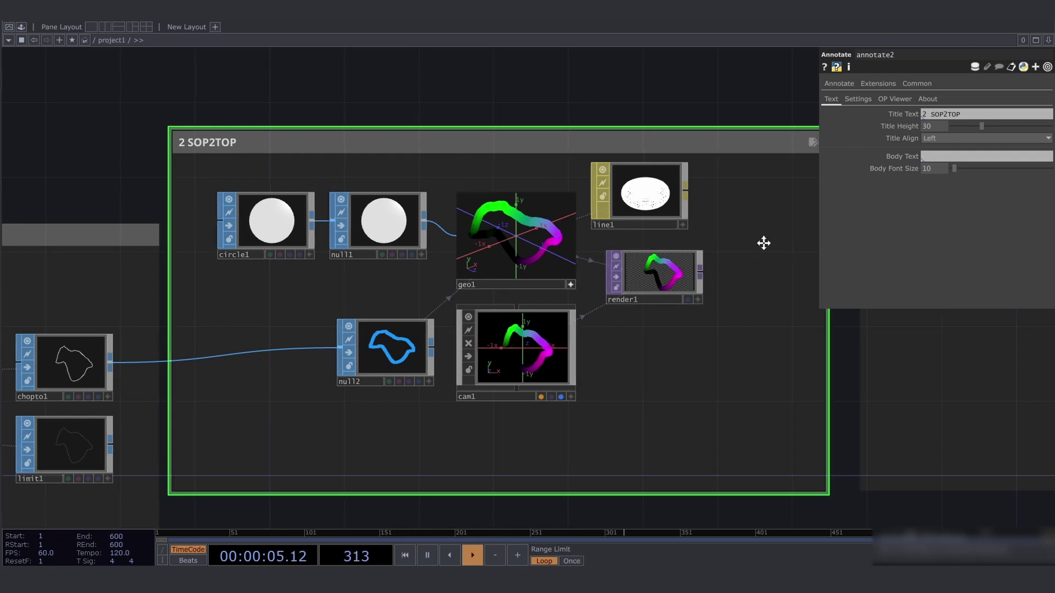
{"action": "mouse_move", "coordinate": [763, 240]}
{"action": "left_mouse_down"}
{"action": "mouse_move", "coordinate": [259, 265]}
{"action": "mouse_move", "coordinate": [436, 341]}
{"action": "mouse_move", "coordinate": [440, 290]}
{"action": "mouse_move", "coordinate": [461, 297]}
{"action": "mouse_move", "coordinate": [191, 232]}
{"action": "left_mouse_up"}
{"action": "left_click", "coordinate": [192, 232]}
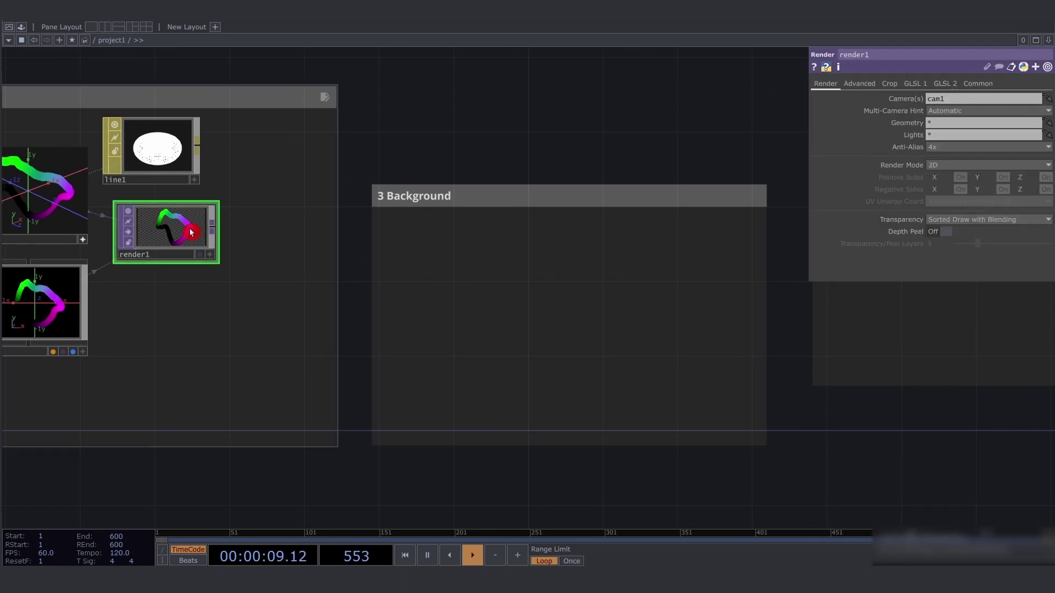
{"action": "key", "text": "alt+n"}
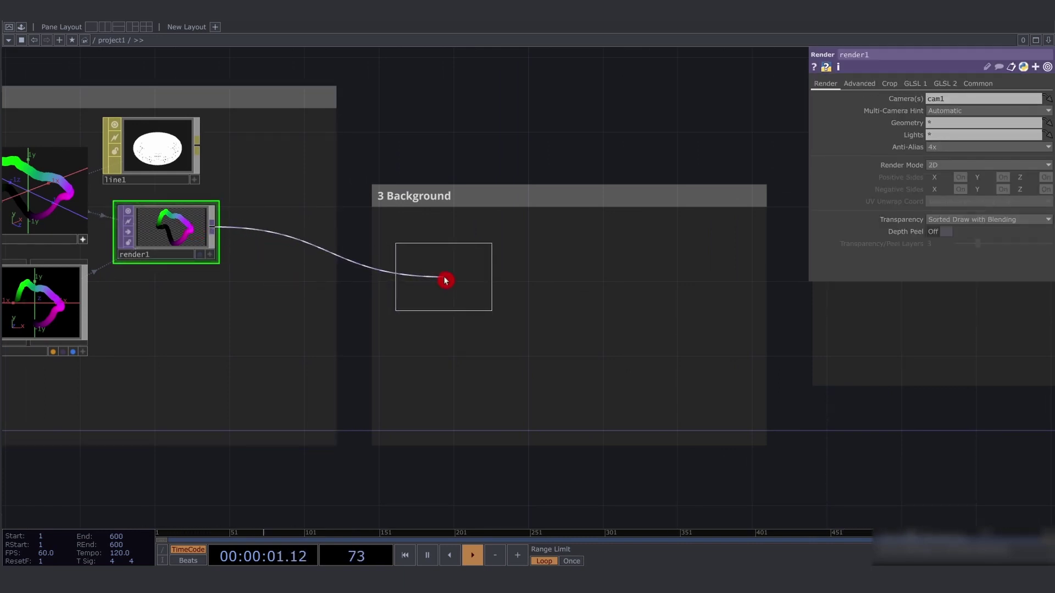
{"action": "left_click", "coordinate": [444, 281]}
{"action": "left_click_drag", "start_coordinate": [516, 153], "coordinate": [515, 152]}
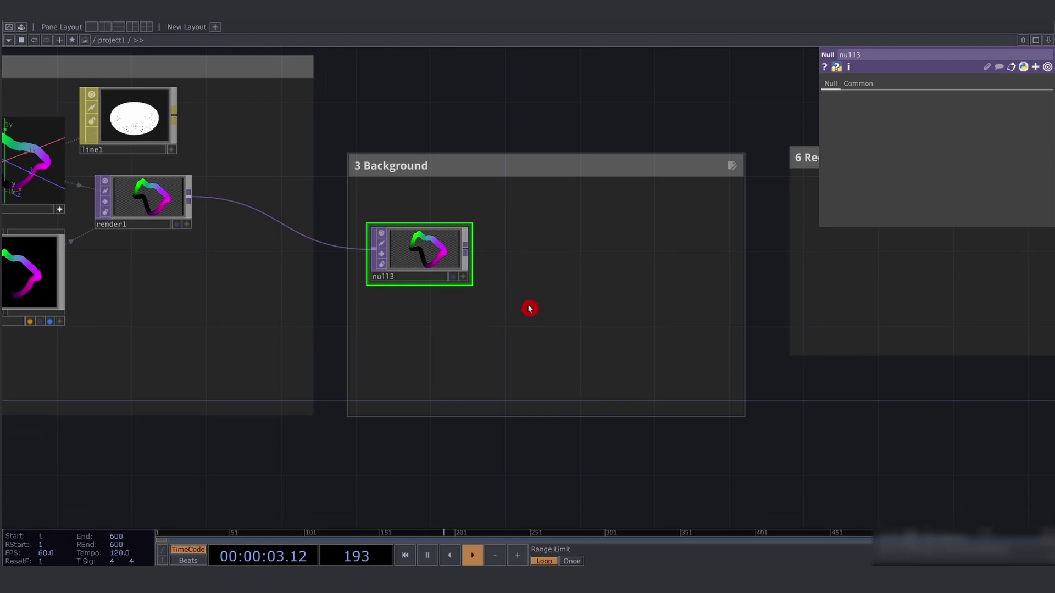
{"action": "key", "text": "shift+h"}
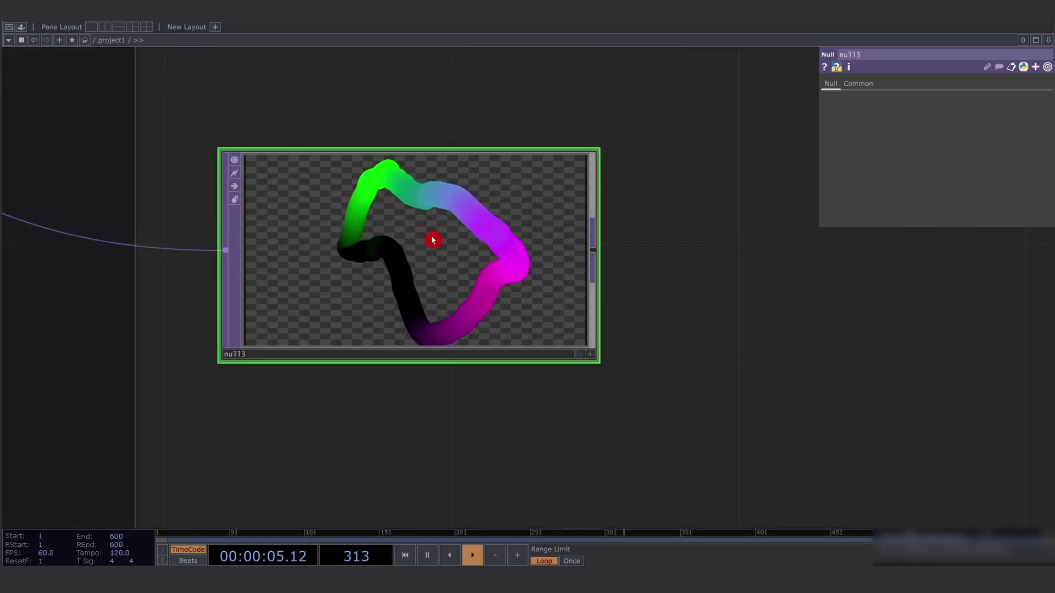
{"action": "key", "text": "h"}
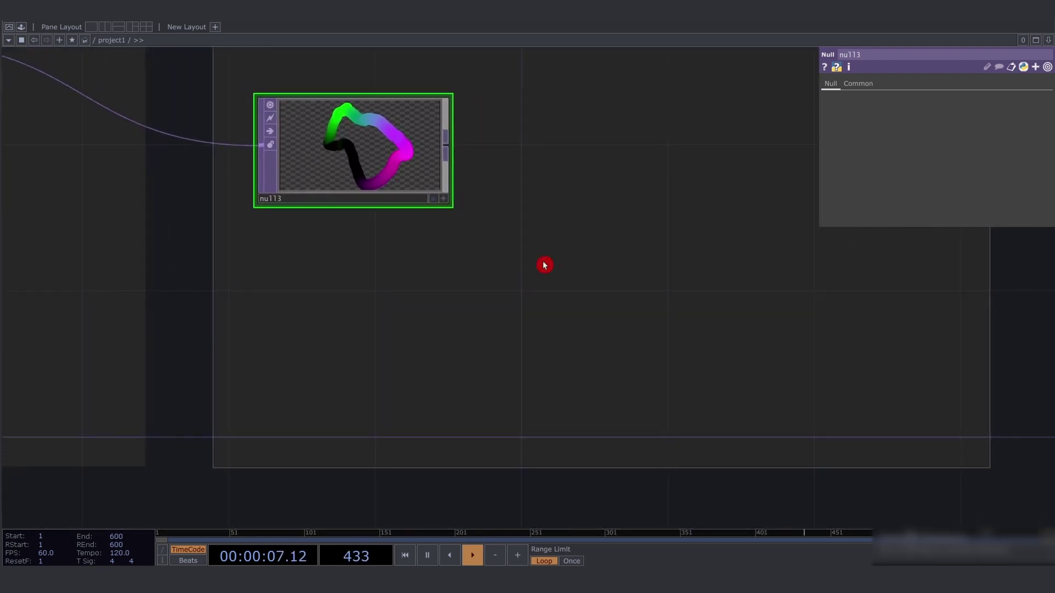
Add a Noise TOP below null3 in the 3 Background section and set its Period to 0
{"action": "key", "text": "Tab"}
{"action": "key", "text": "shift+Tab"}
{"action": "key", "text": "shift+Tab"}
{"action": "key", "text": "shift+Tab"}
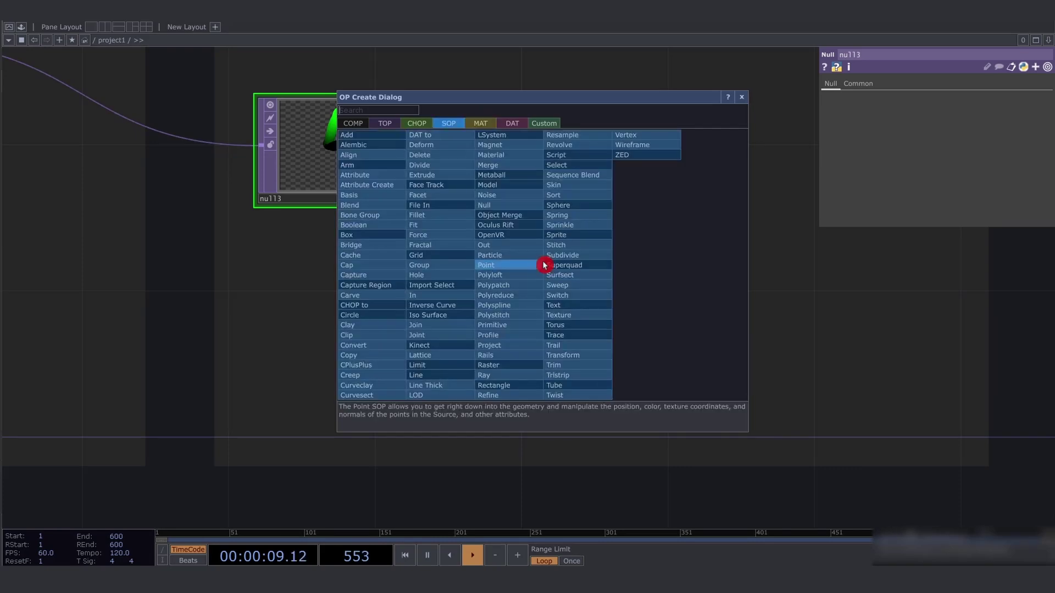
{"action": "type", "text": "noise"}
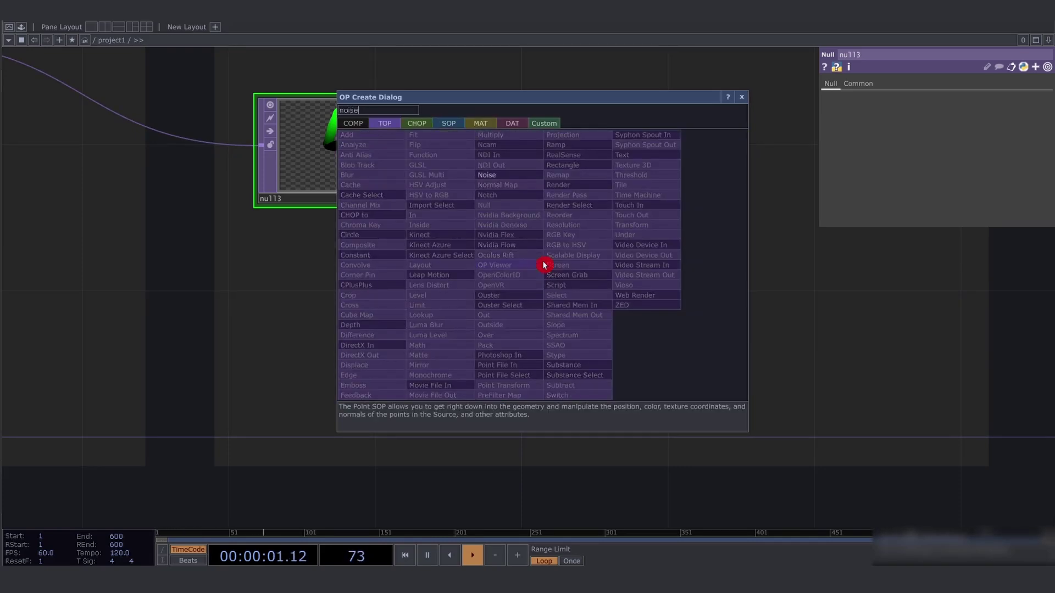
{"action": "key", "text": "Return"}
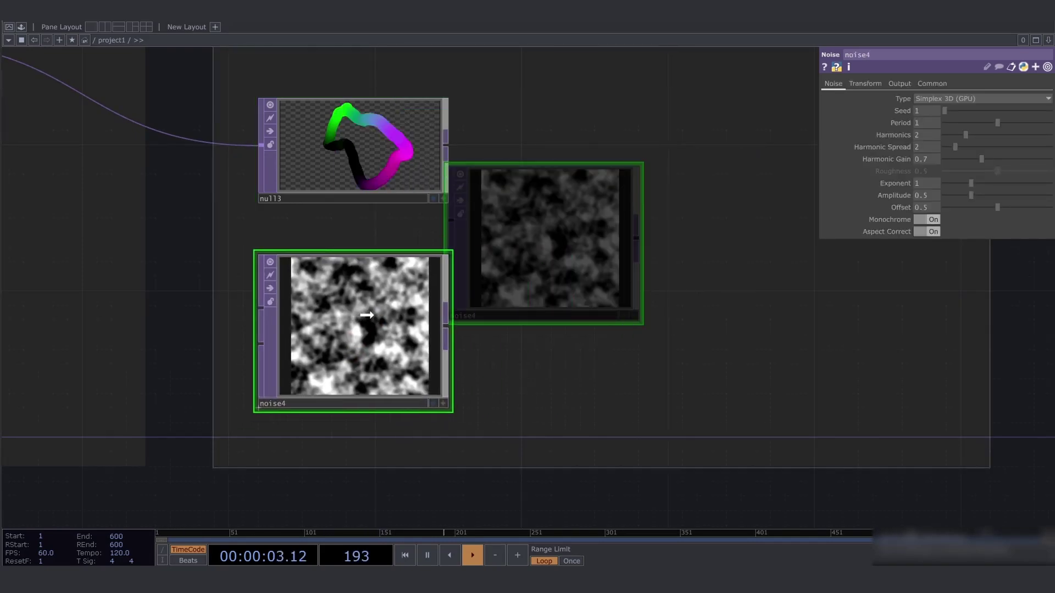
{"action": "left_click", "coordinate": [367, 316]}
{"action": "left_click_drag", "start_coordinate": [990, 127], "coordinate": [572, 229]}
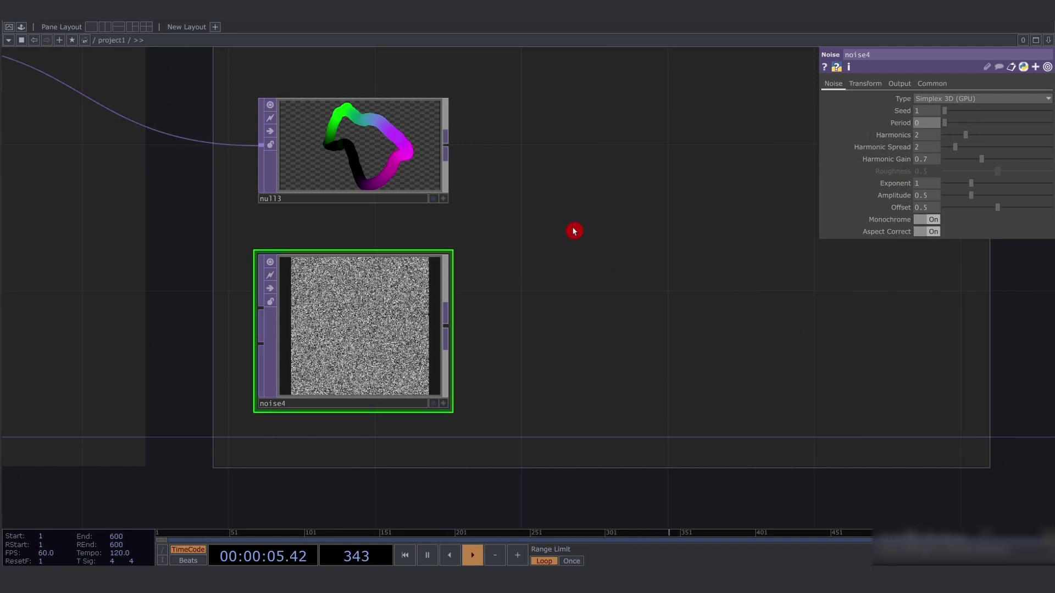
Add a Level TOP to the output of noise4
{"action": "right_click", "coordinate": [449, 329]}
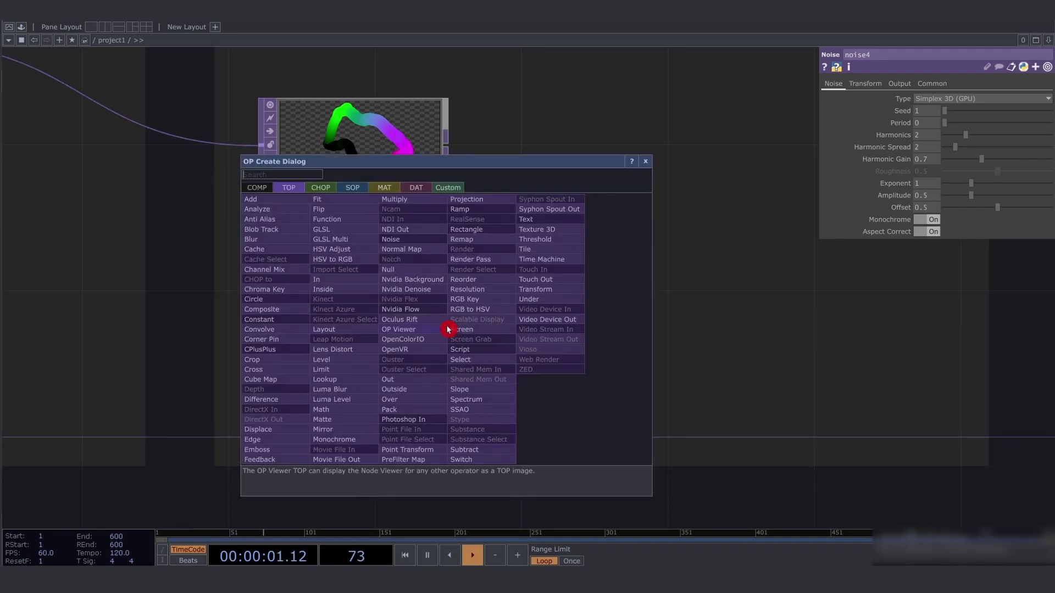
{"action": "type", "text": "level"}
{"action": "key", "text": "Return"}
{"action": "left_click", "coordinate": [448, 329]}
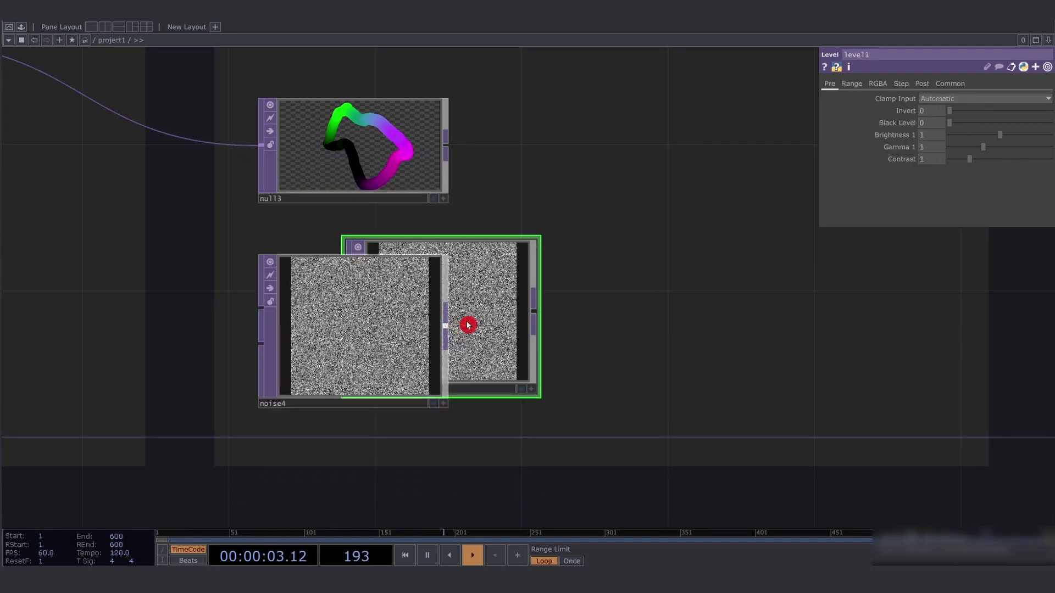
Place level1 beside noise4 and lower its Brightness 1 to 0.18
{"action": "left_click", "coordinate": [586, 339]}
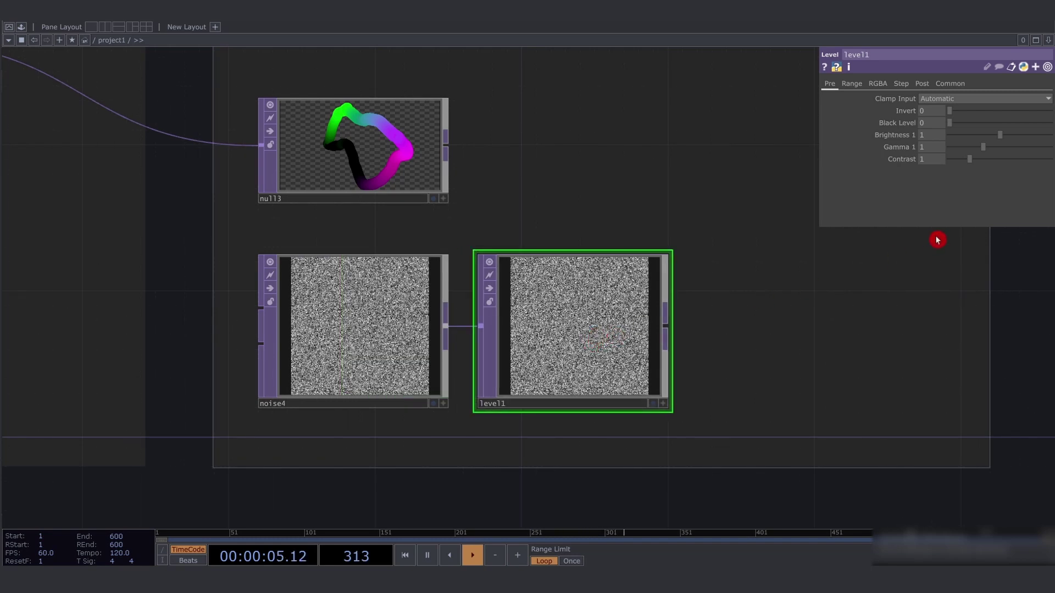
{"action": "left_click_drag", "start_coordinate": [1001, 139], "coordinate": [962, 142]}
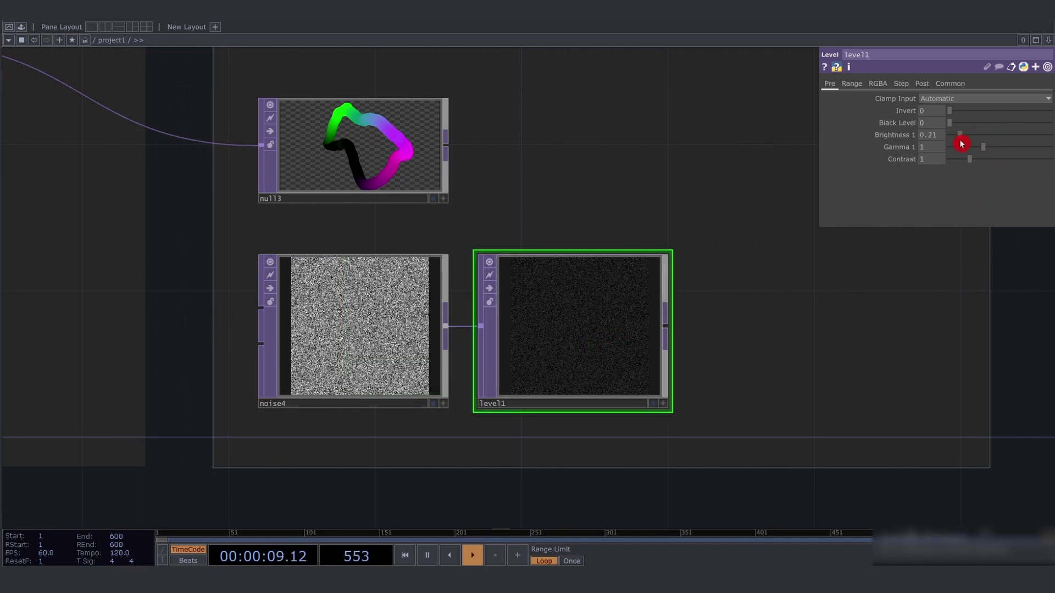
{"action": "left_click_drag", "start_coordinate": [760, 384], "coordinate": [659, 393]}
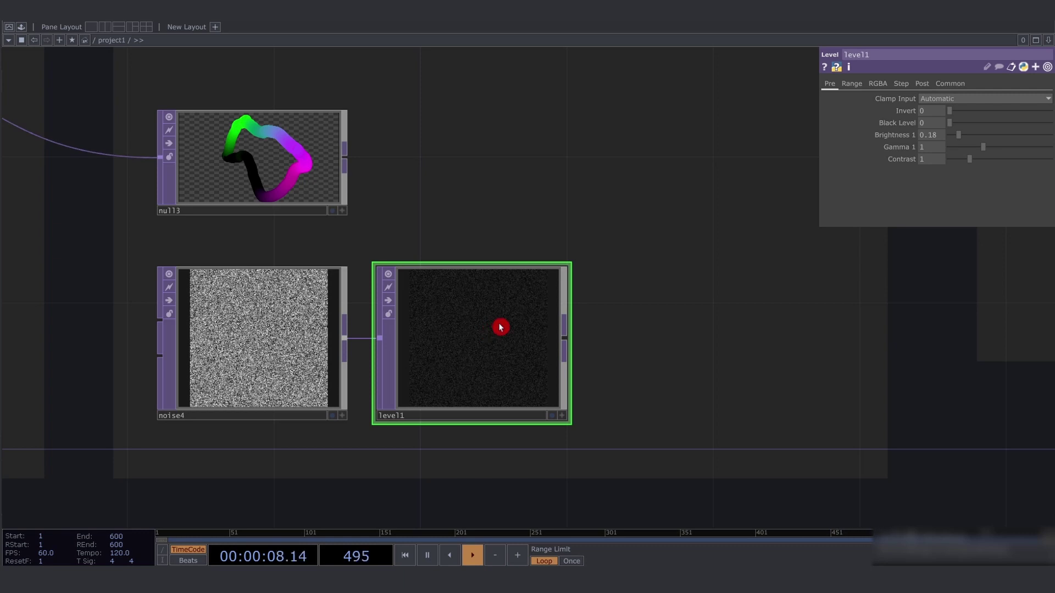
Add a Composite TOP beyond null3 and level1 in the 3 Background section
{"action": "mouse_move", "coordinate": [225, 92]}
{"action": "left_mouse_down"}
{"action": "mouse_move", "coordinate": [407, 215]}
{"action": "mouse_move", "coordinate": [225, 82]}
{"action": "left_mouse_up"}
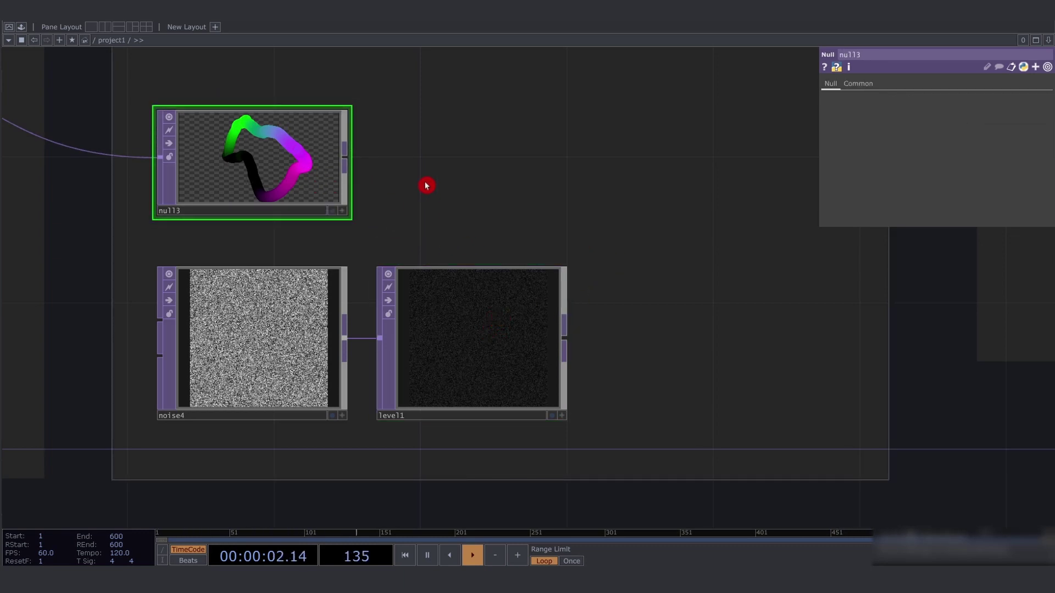
{"action": "left_click_drag", "start_coordinate": [426, 184], "coordinate": [582, 373]}
{"action": "key", "text": "Tab"}
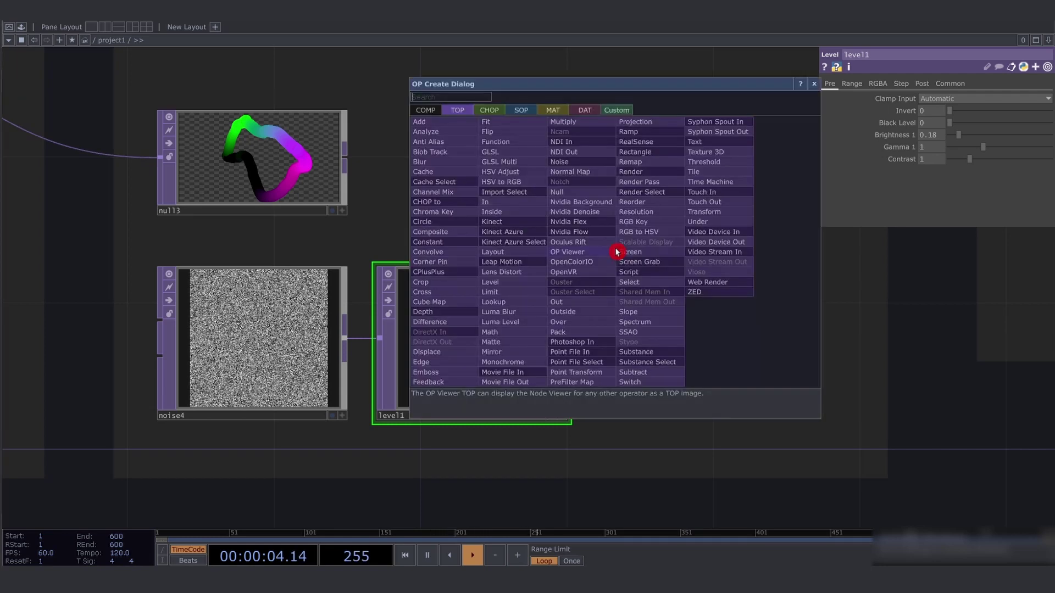
{"action": "type", "text": "comp"}
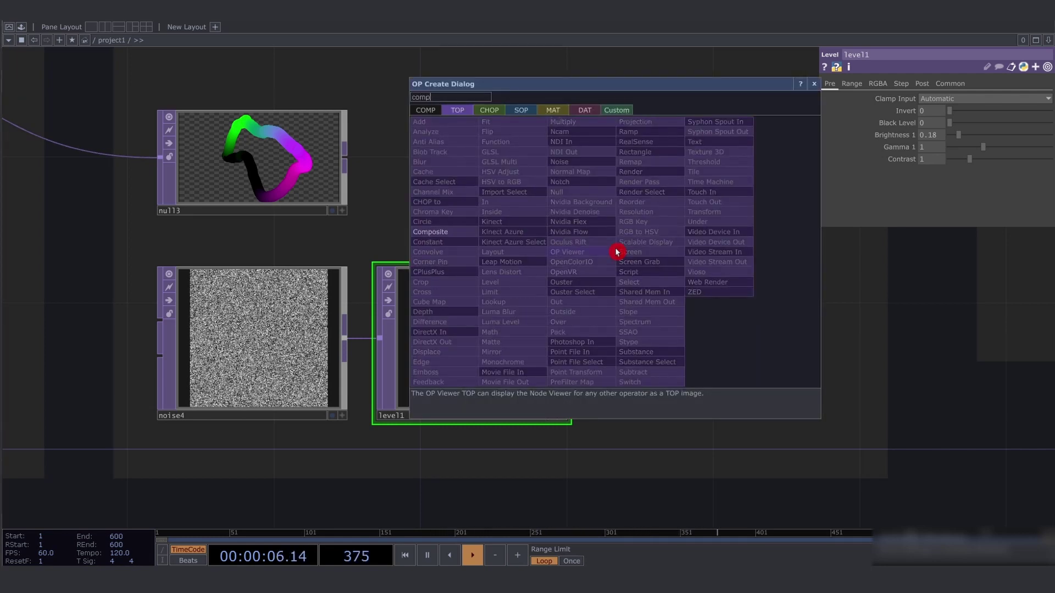
{"action": "key", "text": "Return"}
{"action": "left_click", "coordinate": [700, 214]}
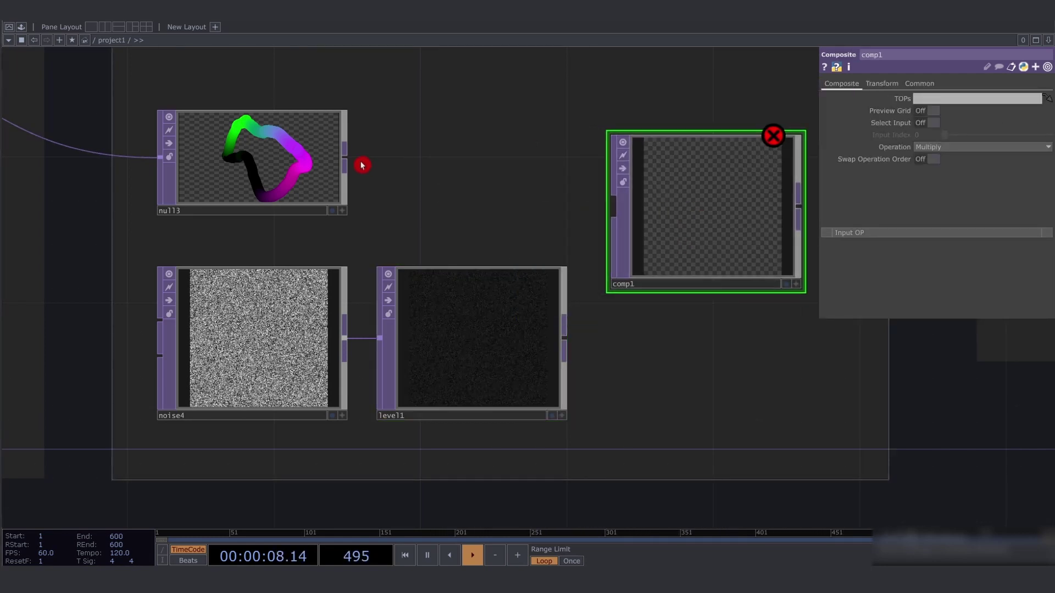
Connect null3 as the first input and level1 as the second input of comp1, and align comp1 closer to null3's row
{"action": "left_click_drag", "start_coordinate": [346, 158], "coordinate": [611, 205]}
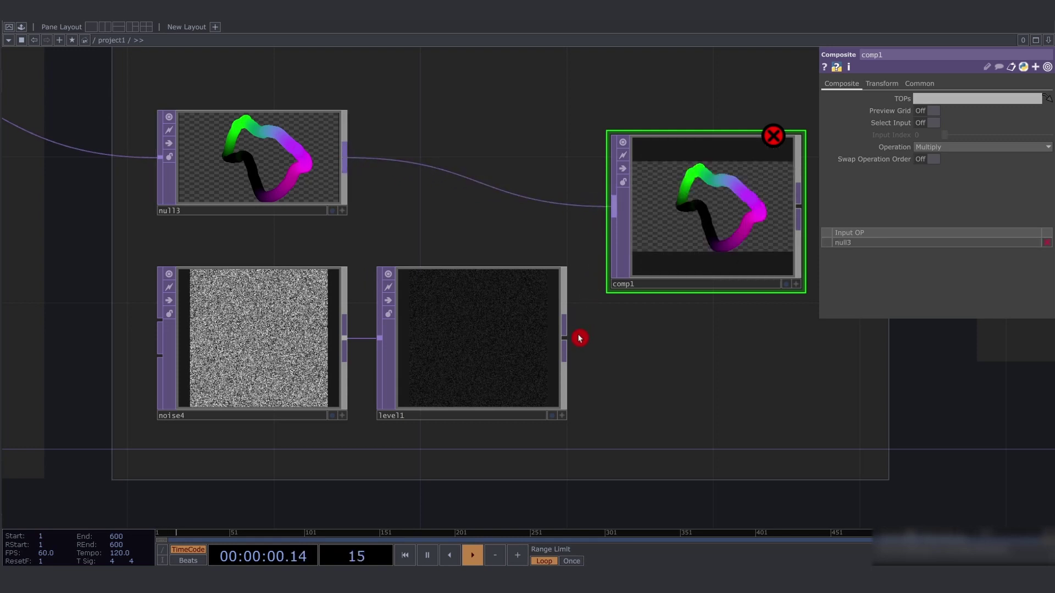
{"action": "left_click_drag", "start_coordinate": [570, 340], "coordinate": [617, 226]}
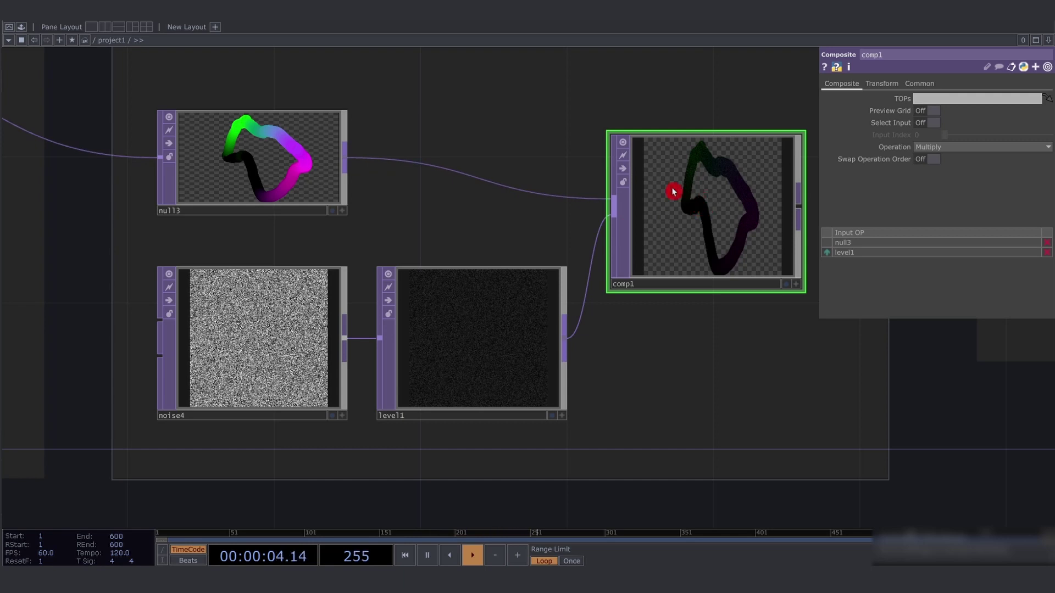
{"action": "left_click_drag", "start_coordinate": [690, 329], "coordinate": [564, 323]}
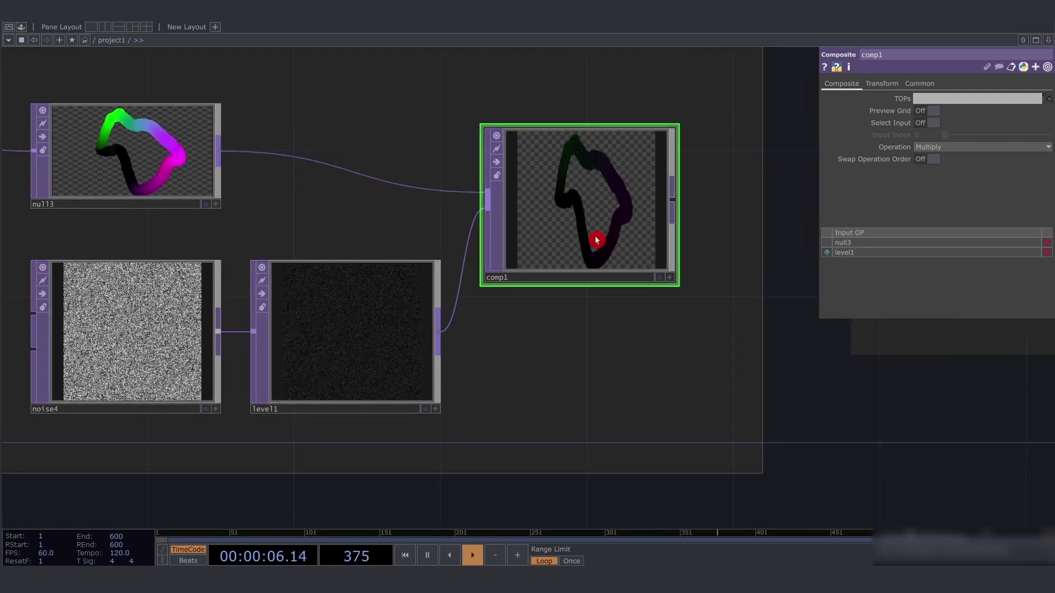
{"action": "left_click_drag", "start_coordinate": [568, 285], "coordinate": [626, 297]}
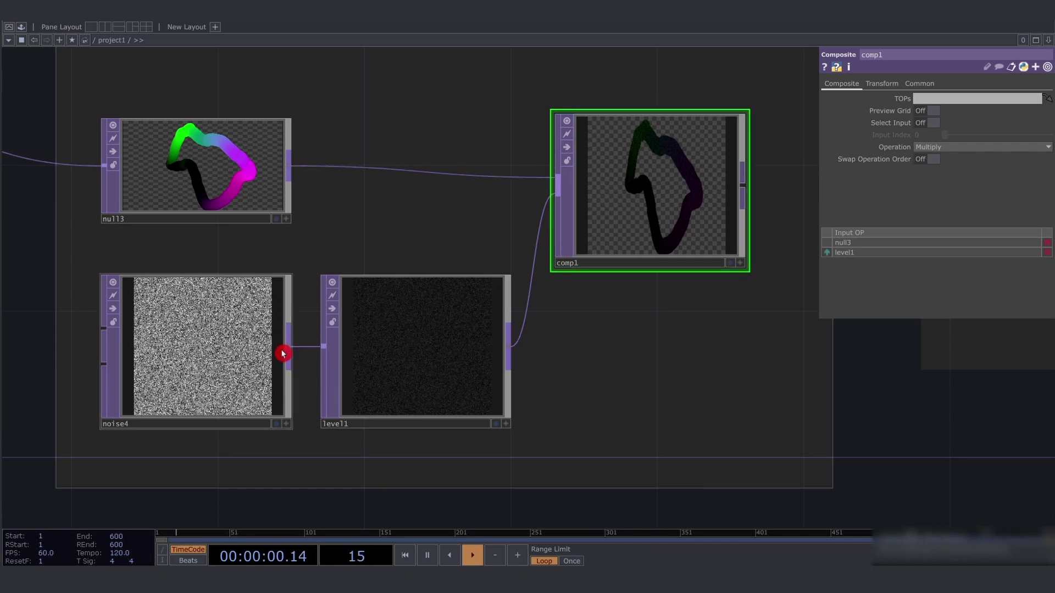
Set the output resolution of render1 to 1080 by 1080
{"action": "left_click", "coordinate": [204, 356]}
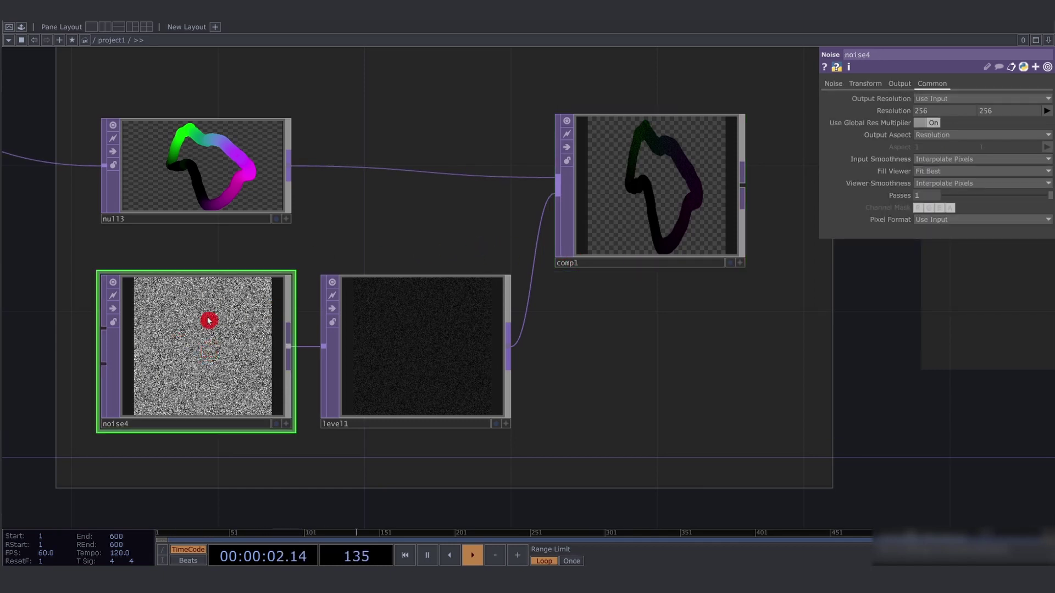
{"action": "left_click", "coordinate": [207, 191]}
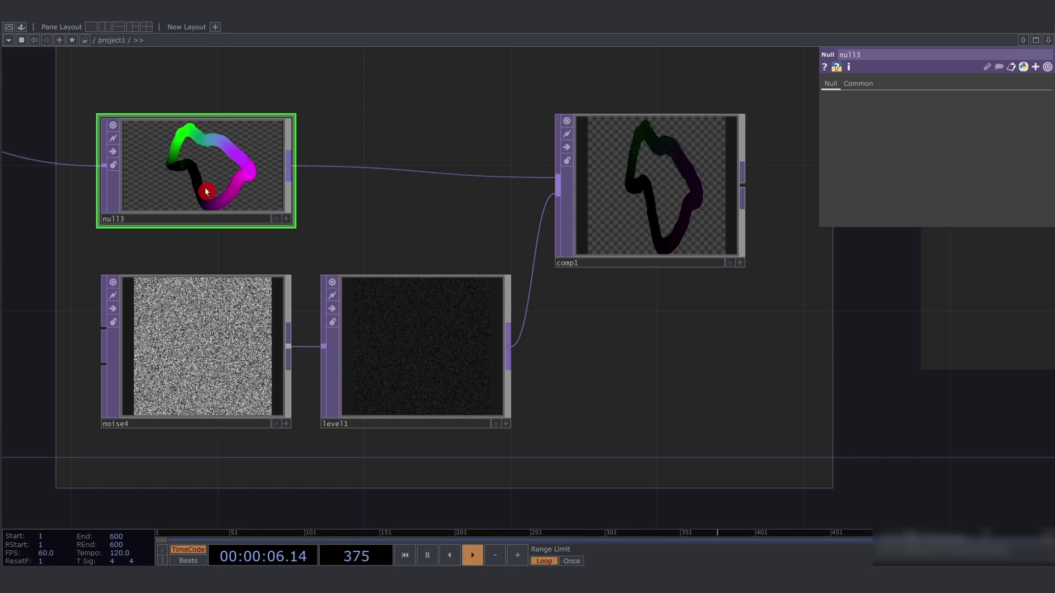
{"action": "left_click_drag", "start_coordinate": [476, 245], "coordinate": [643, 271]}
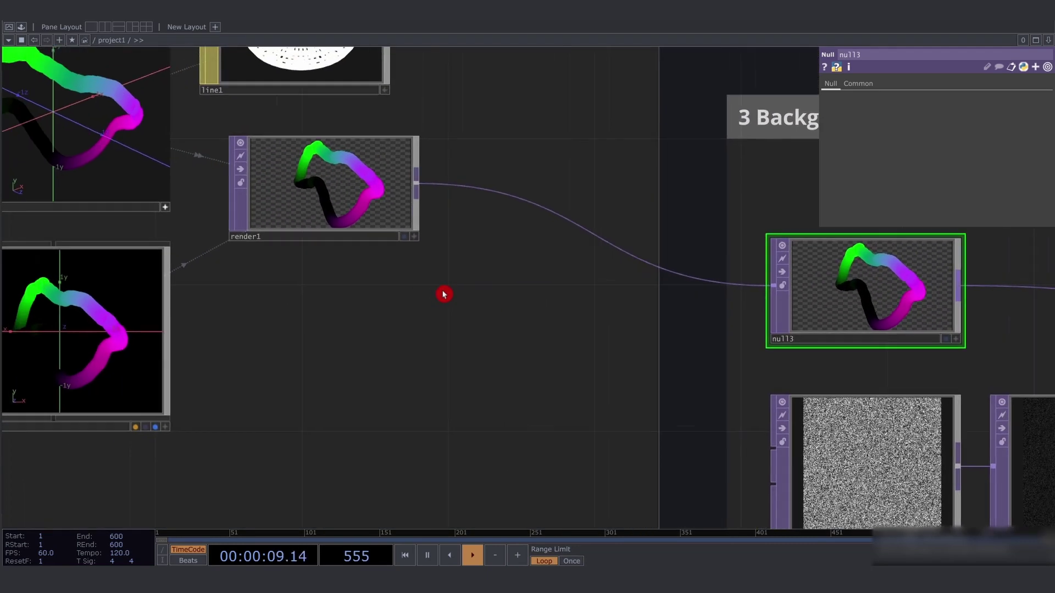
{"action": "left_click", "coordinate": [337, 212]}
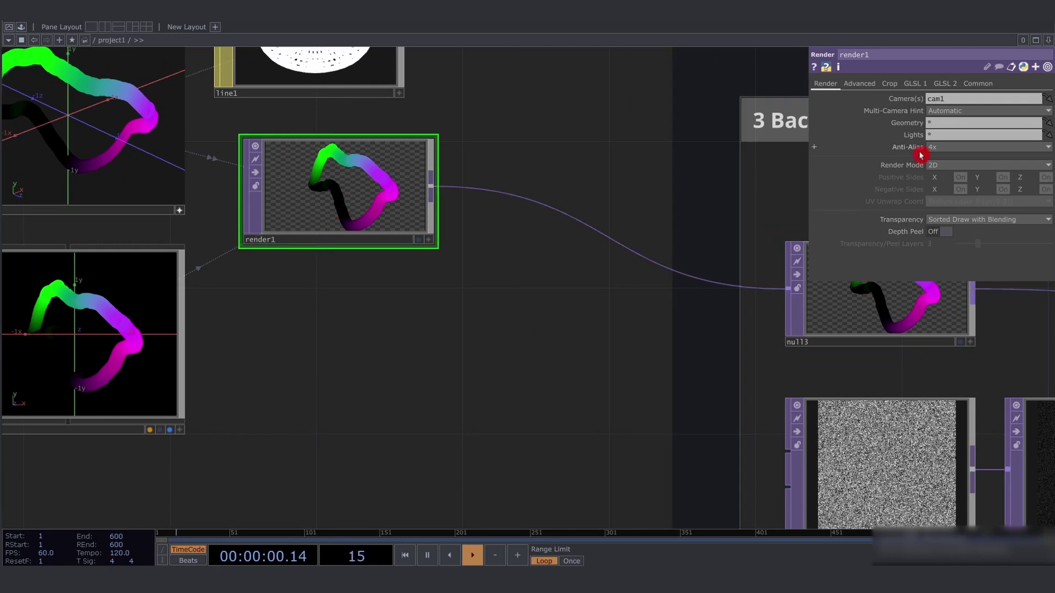
{"action": "left_click", "coordinate": [977, 83]}
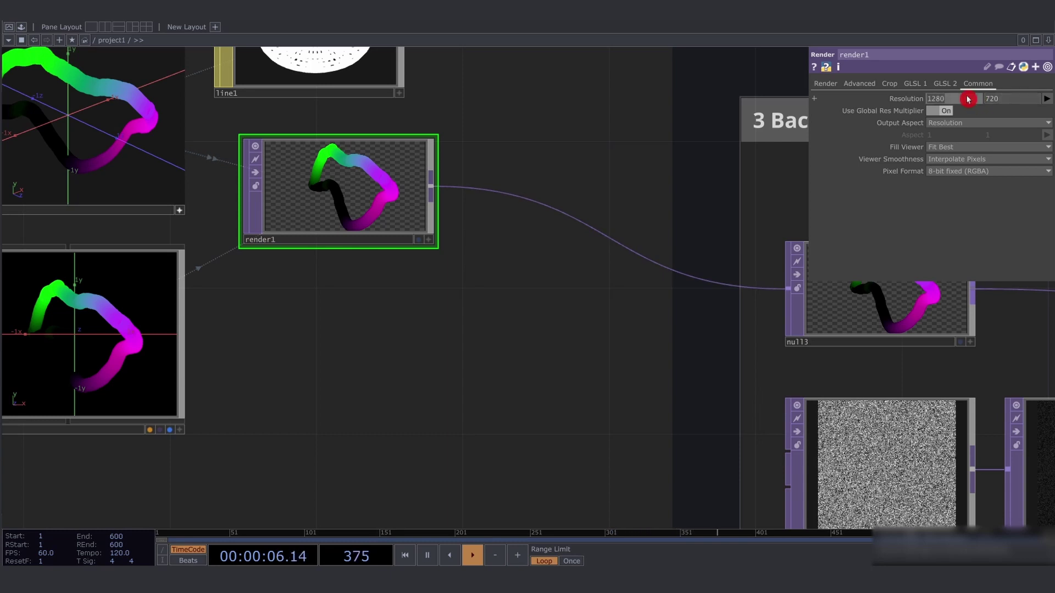
{"action": "type", "text": "1080"}
{"action": "key", "text": "Tab"}
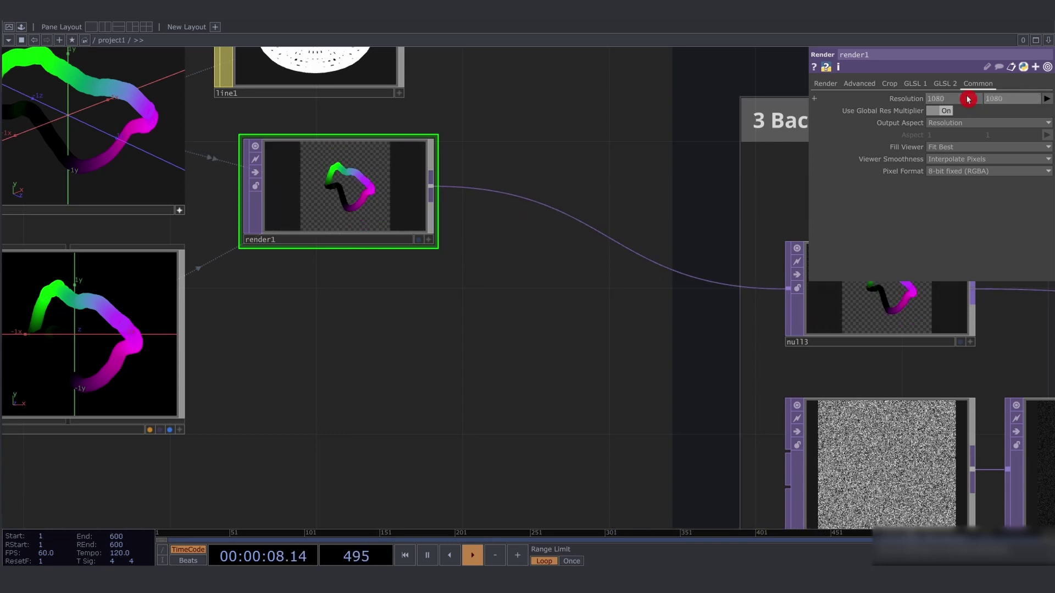
Set the resolution of noise4 to 1080 by 1080
{"action": "left_click_drag", "start_coordinate": [722, 292], "coordinate": [372, 306]}
{"action": "left_click_drag", "start_coordinate": [775, 336], "coordinate": [554, 251]}
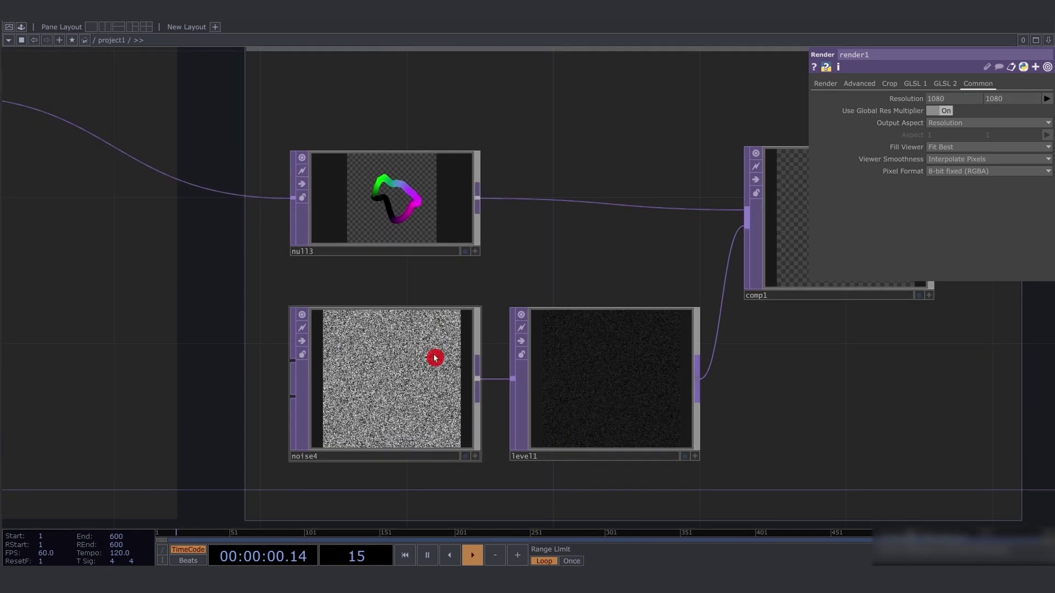
{"action": "left_click", "coordinate": [434, 360]}
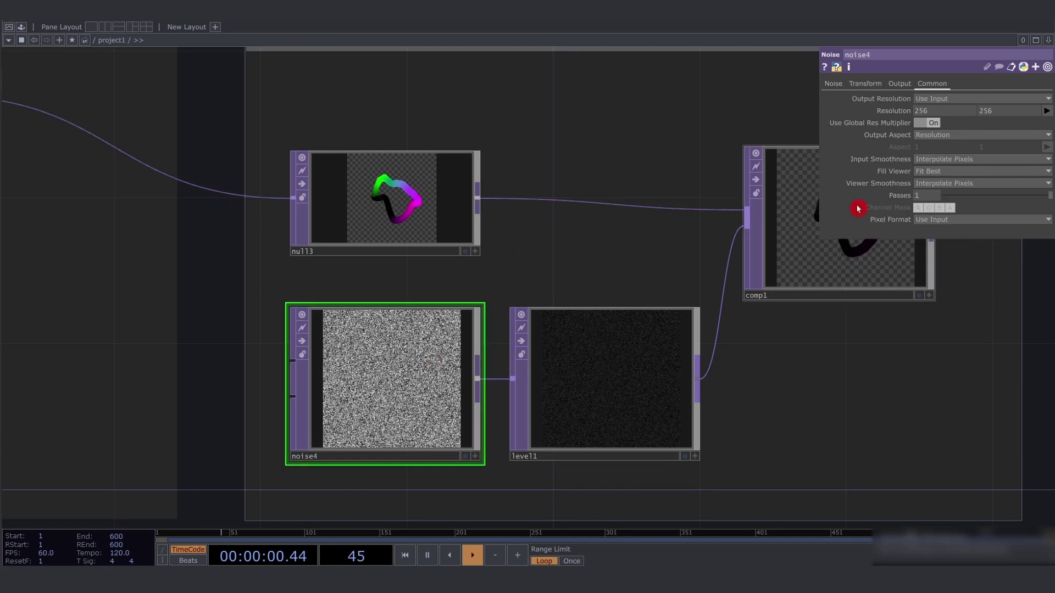
{"action": "left_click", "coordinate": [949, 115]}
{"action": "type", "text": "1080"}
{"action": "key", "text": "Tab"}
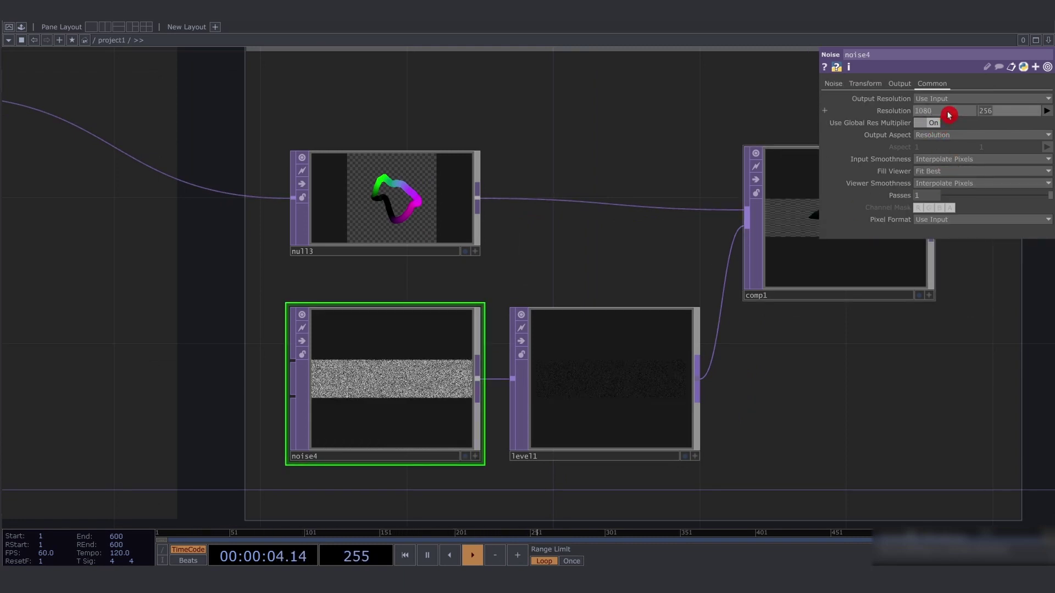
{"action": "type", "text": "1080"}
{"action": "key", "text": "Return"}
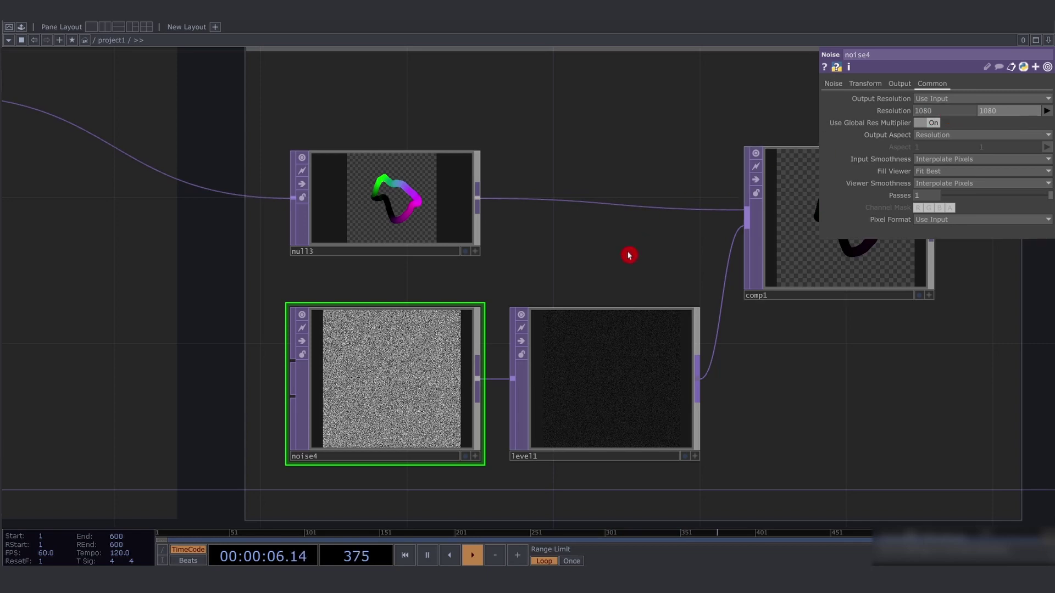
Set the comp1 Composite operation to Add
{"action": "left_click_drag", "start_coordinate": [629, 255], "coordinate": [416, 255]}
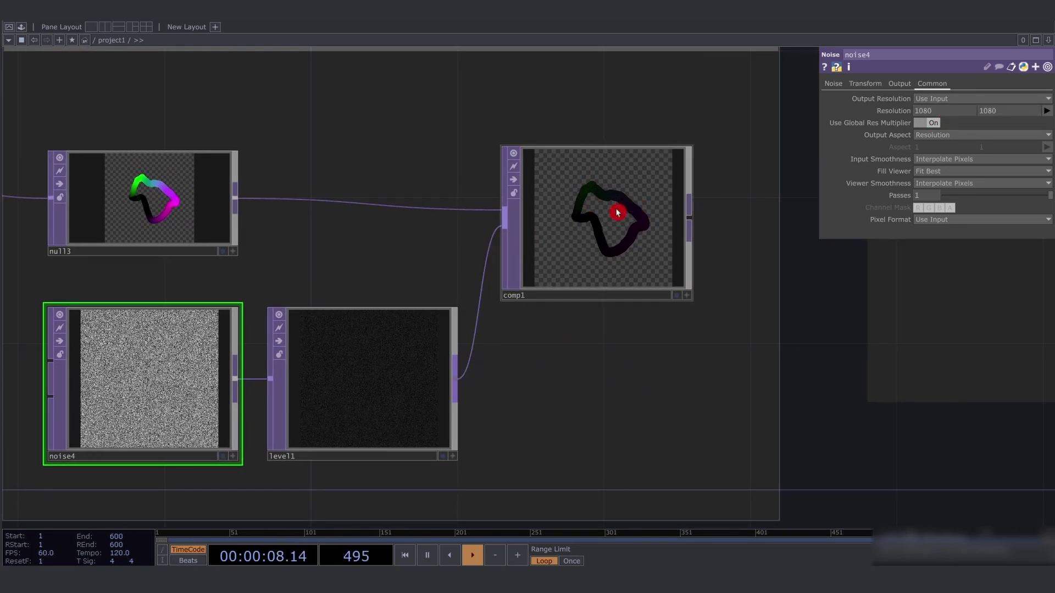
{"action": "left_click", "coordinate": [584, 240]}
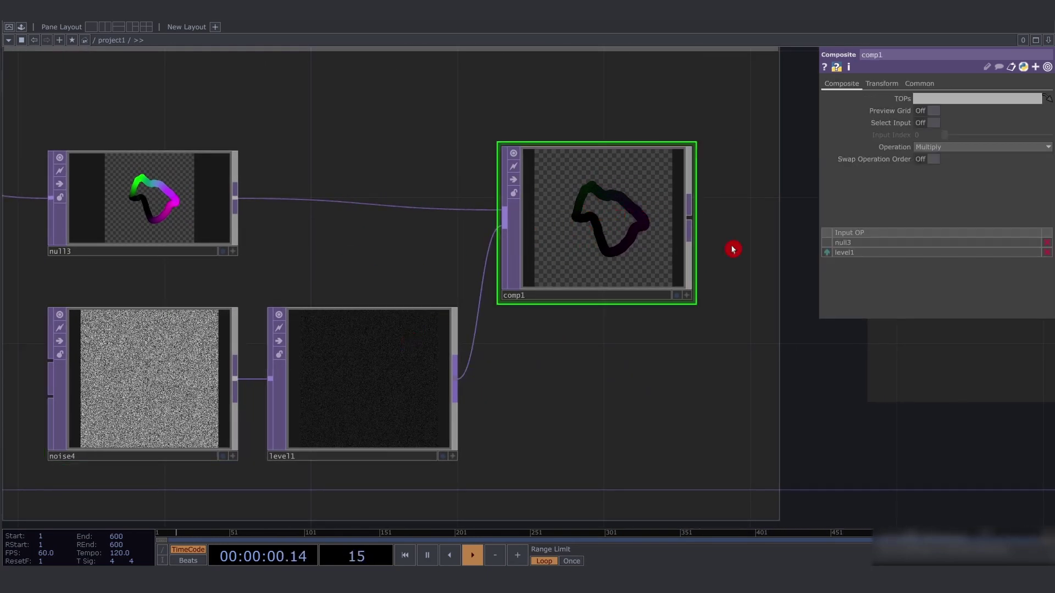
{"action": "left_click", "coordinate": [984, 147]}
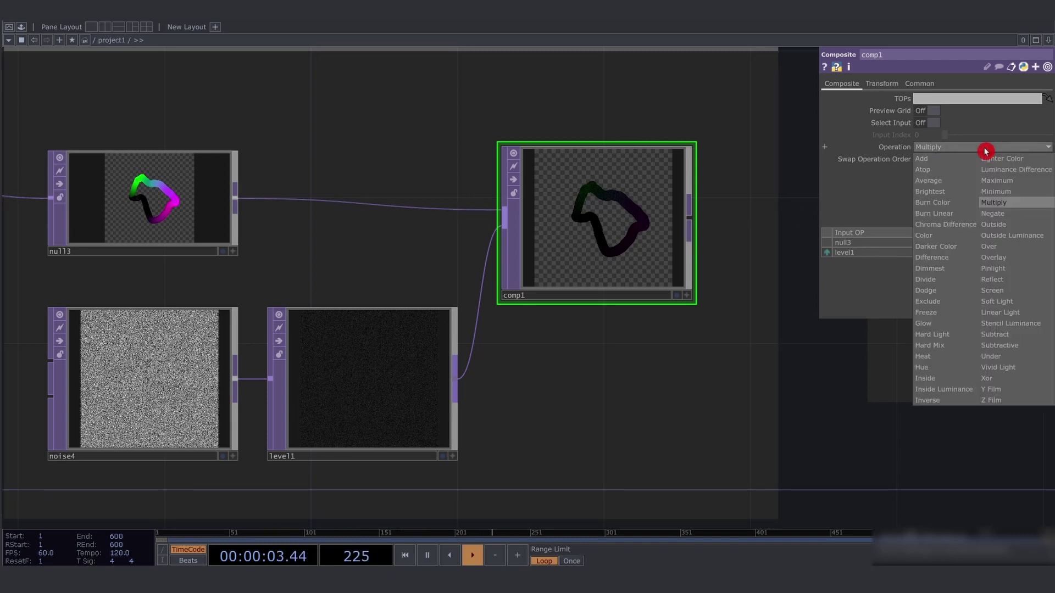
{"action": "left_click", "coordinate": [942, 161]}
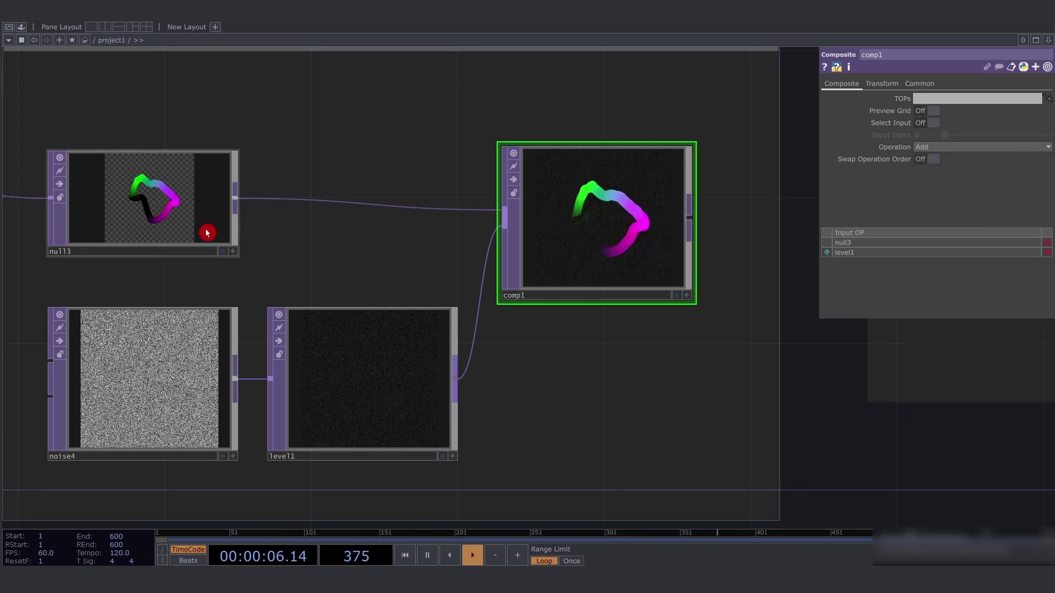
Enlarge the null3 node tile to about the same size as noise4
{"action": "left_click_drag", "start_coordinate": [117, 131], "coordinate": [226, 336]}
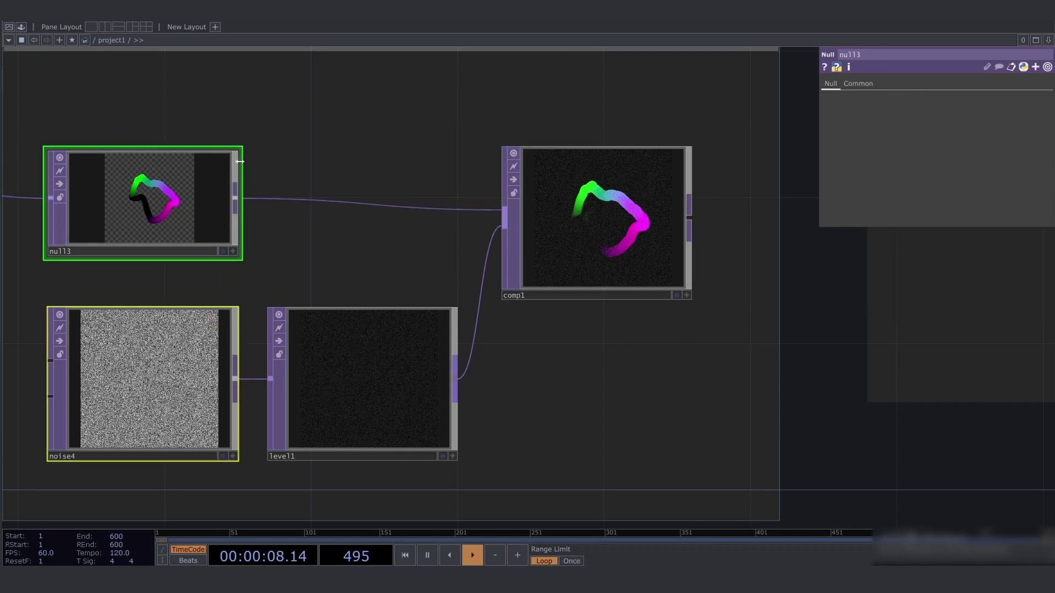
{"action": "left_click_drag", "start_coordinate": [238, 148], "coordinate": [237, 100]}
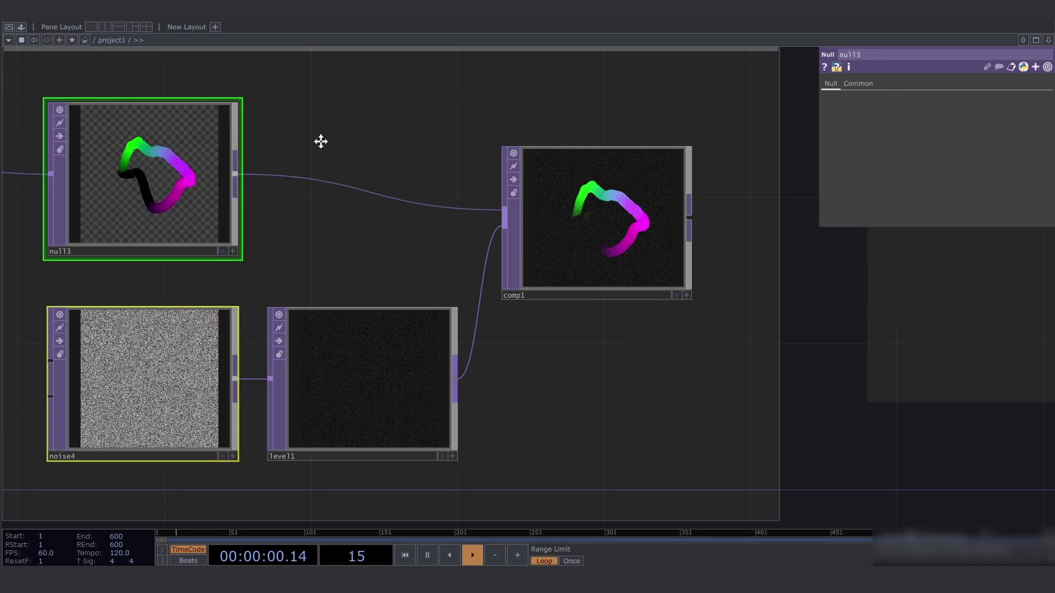
{"action": "left_click_drag", "start_coordinate": [320, 141], "coordinate": [282, 148]}
Examine the comp1 output up close to check how the coloured tube blends with the noise background
{"action": "left_click_drag", "start_coordinate": [516, 259], "coordinate": [519, 231]}
{"action": "scroll", "coordinate": [518, 200], "scroll_direction": "up", "scroll_amount": 6}
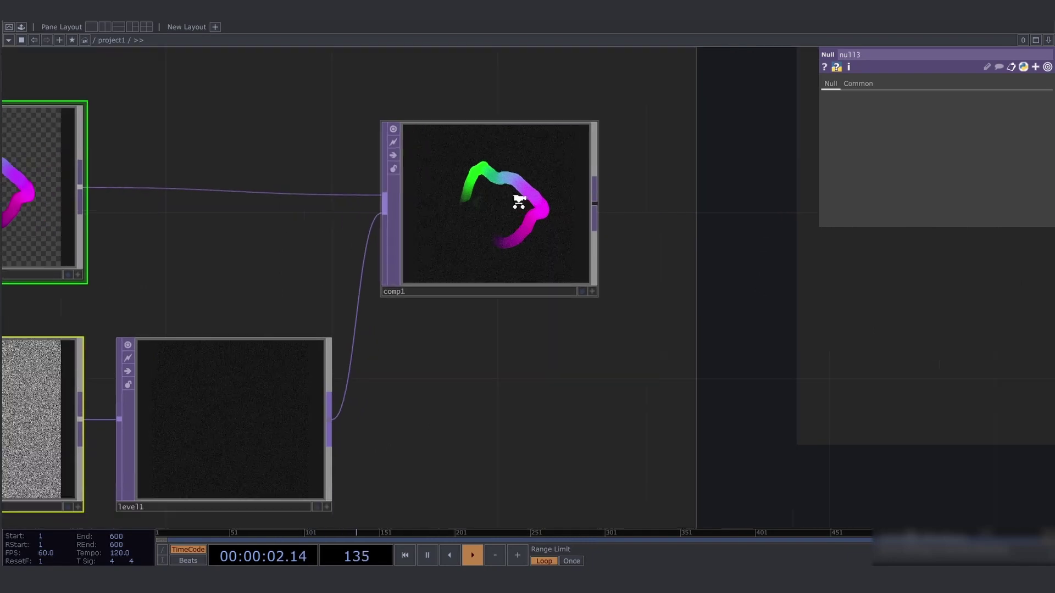
{"action": "scroll", "coordinate": [560, 202], "scroll_direction": "down", "scroll_amount": 6}
{"action": "scroll", "coordinate": [495, 165], "scroll_direction": "up", "scroll_amount": 4}
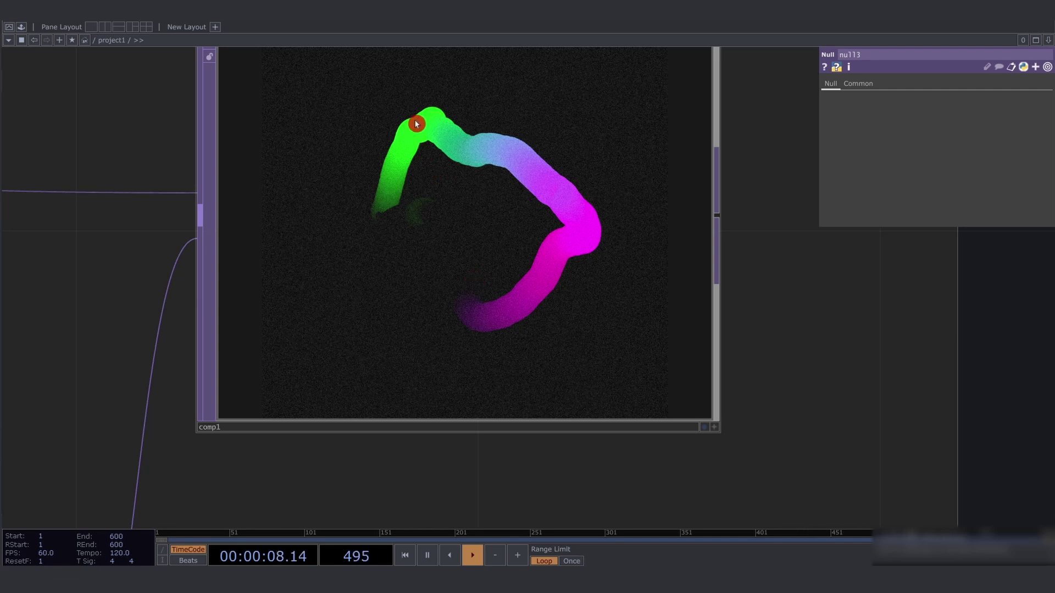
{"action": "scroll", "coordinate": [550, 198], "scroll_direction": "down", "scroll_amount": 3}
{"action": "scroll", "coordinate": [467, 148], "scroll_direction": "up", "scroll_amount": 3}
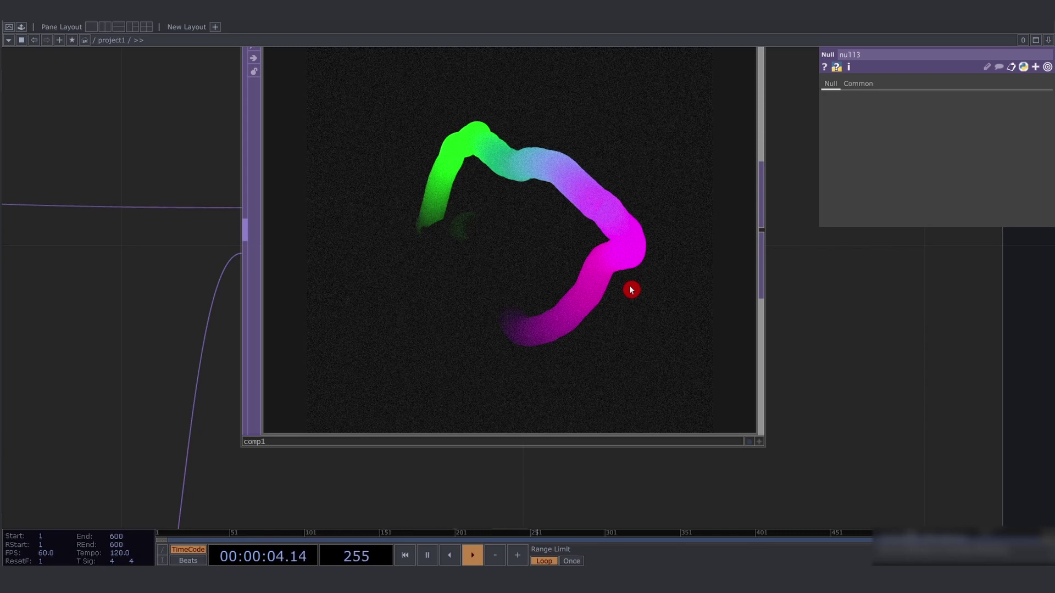
{"action": "scroll", "coordinate": [631, 288], "scroll_direction": "down", "scroll_amount": 5}
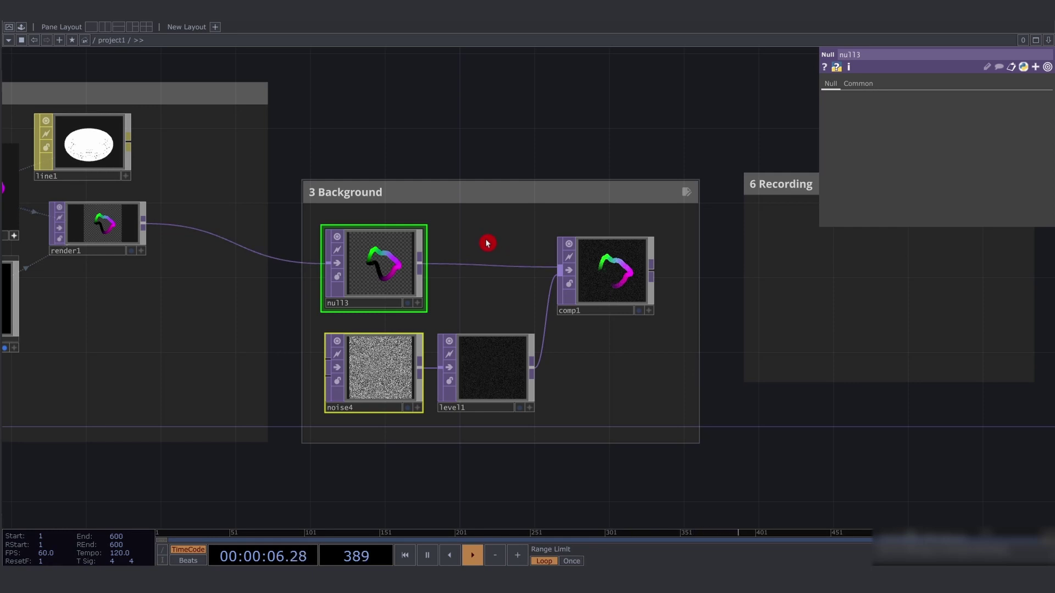
Add a Beat CHOP inside the 4 Generative motion section, slightly below its title bar
{"action": "left_click", "coordinate": [453, 194]}
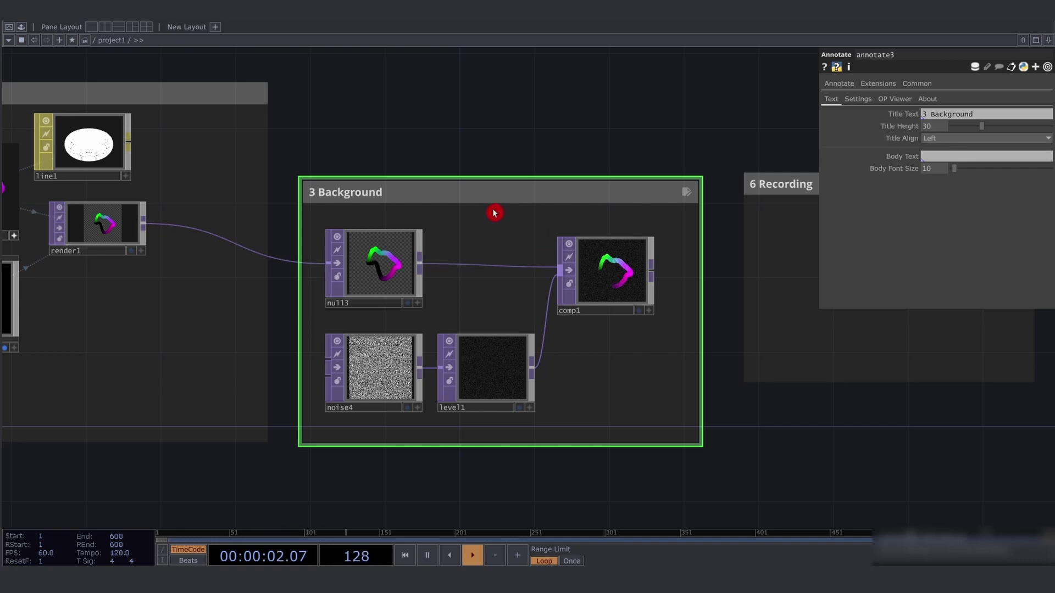
{"action": "scroll", "coordinate": [629, 217], "scroll_direction": "down", "scroll_amount": 10}
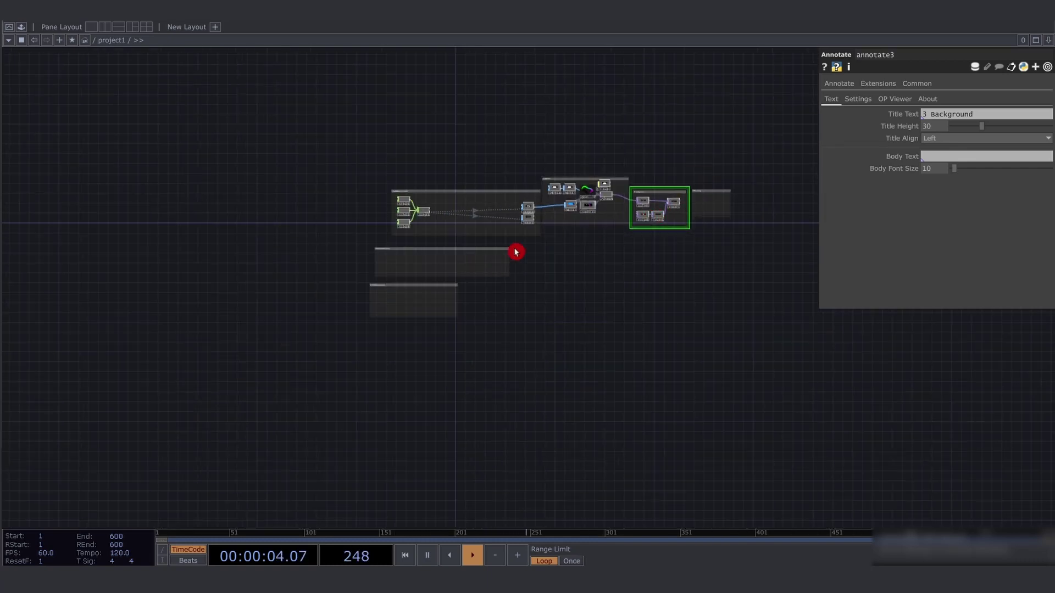
{"action": "scroll", "coordinate": [438, 247], "scroll_direction": "up", "scroll_amount": 7}
{"action": "scroll", "coordinate": [294, 245], "scroll_direction": "up", "scroll_amount": 3}
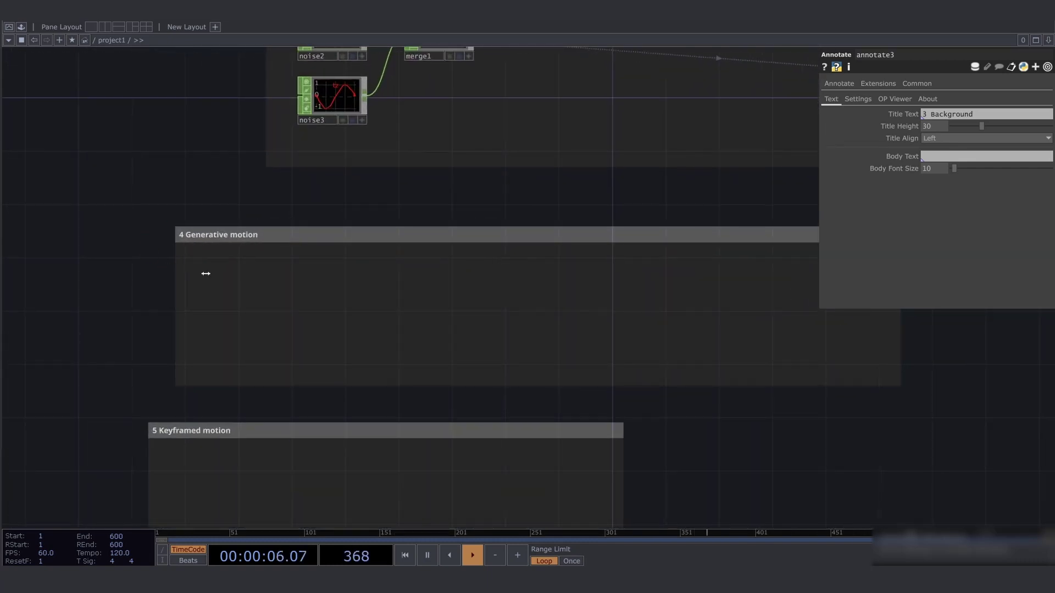
{"action": "left_click_drag", "start_coordinate": [389, 212], "coordinate": [322, 232]}
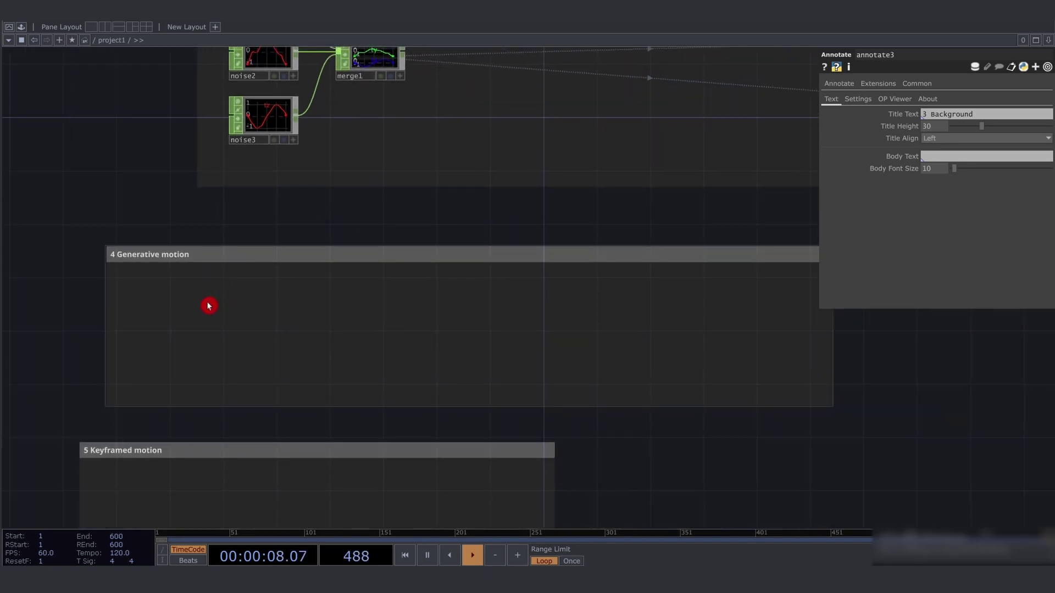
{"action": "left_click", "coordinate": [170, 251]}
{"action": "scroll", "coordinate": [165, 303], "scroll_direction": "up", "scroll_amount": 2}
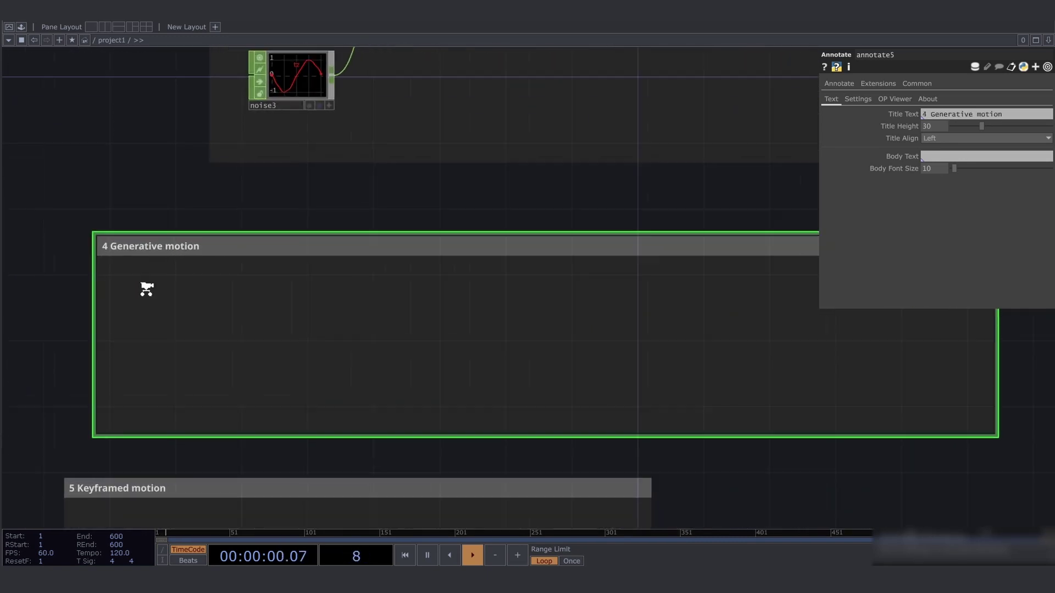
{"action": "key", "text": "Tab"}
{"action": "key", "text": "Tab"}
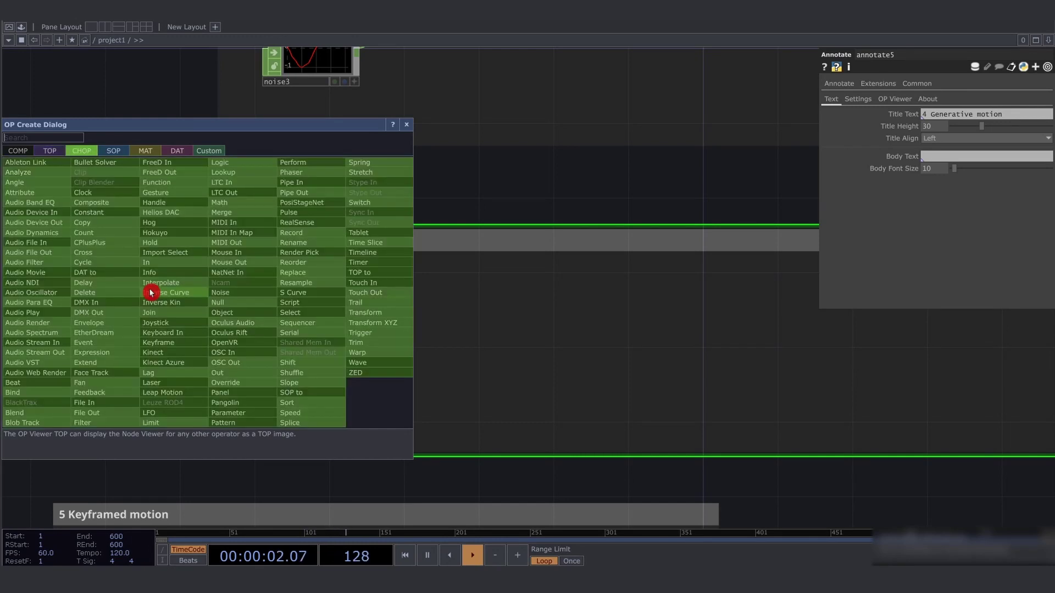
{"action": "type", "text": "beat"}
{"action": "key", "text": "Return"}
{"action": "left_click", "coordinate": [151, 293]}
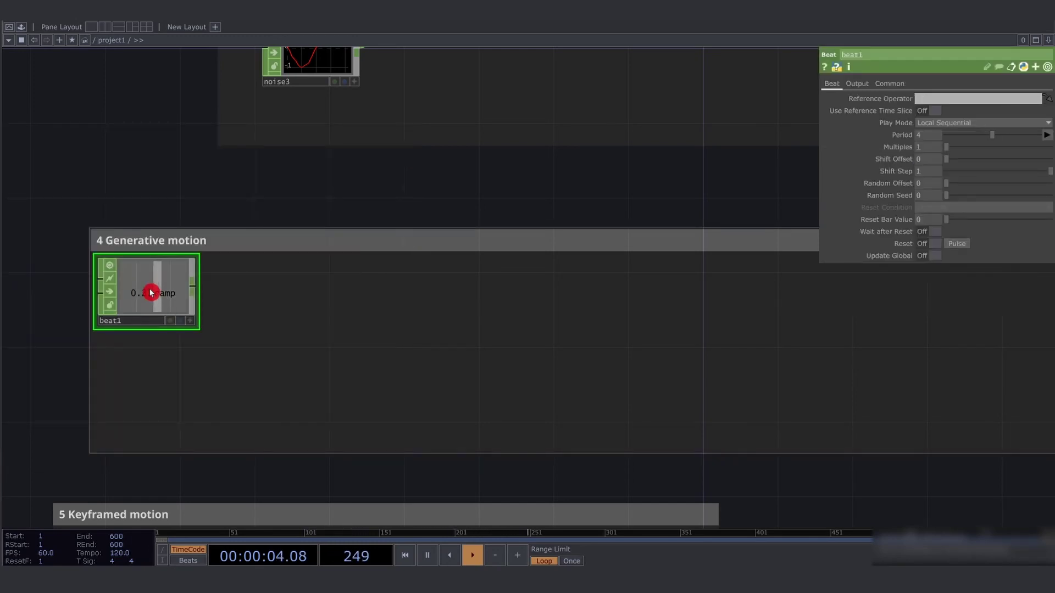
{"action": "left_click_drag", "start_coordinate": [149, 301], "coordinate": [170, 330]}
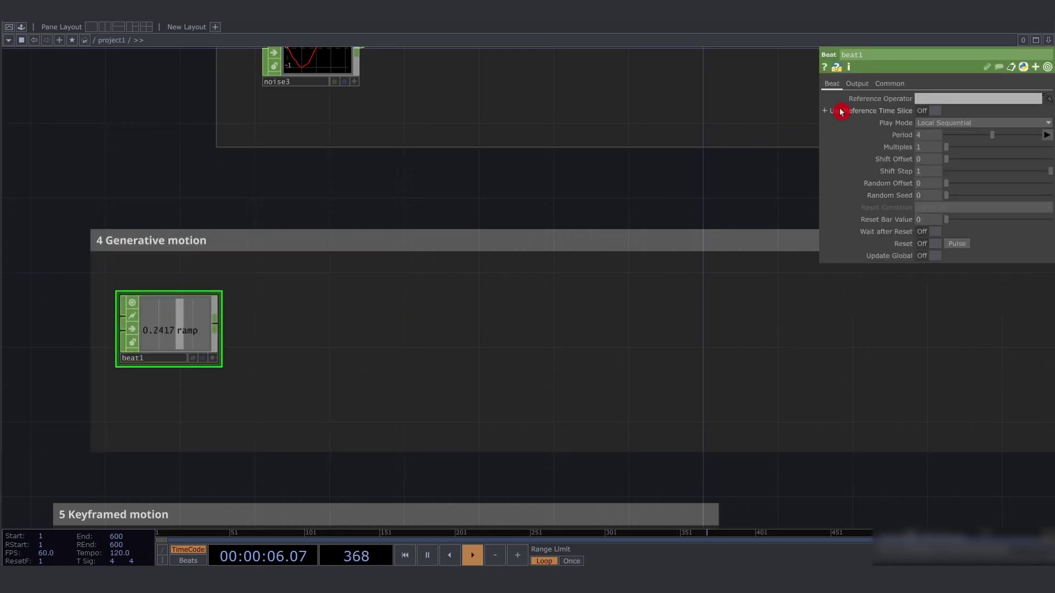
Switch the Beat CHOP's output from Ramp to Pulse and set its Period to 1
{"action": "left_click", "coordinate": [856, 84]}
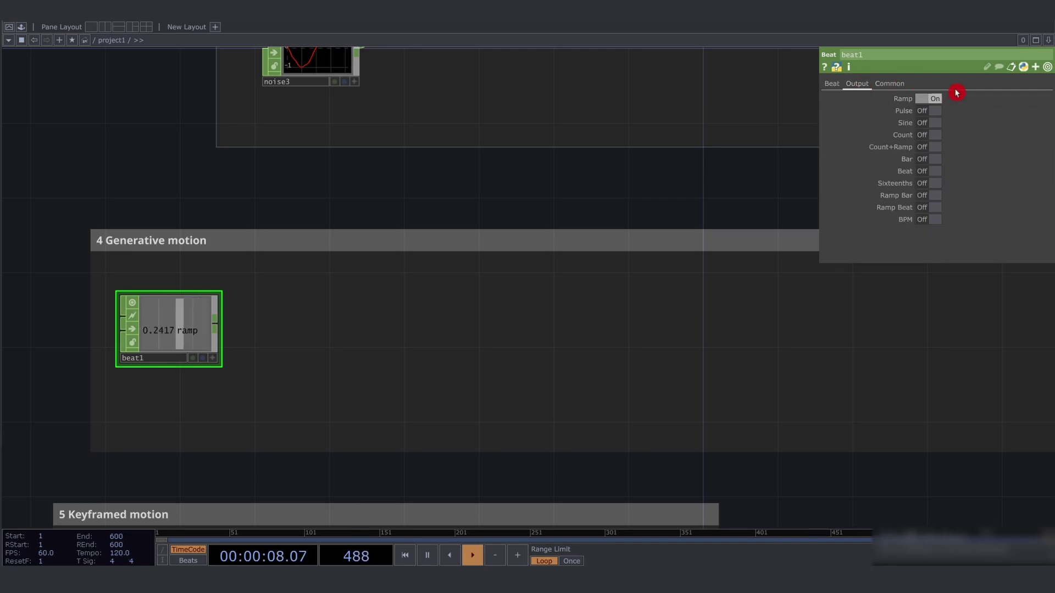
{"action": "left_click", "coordinate": [936, 99]}
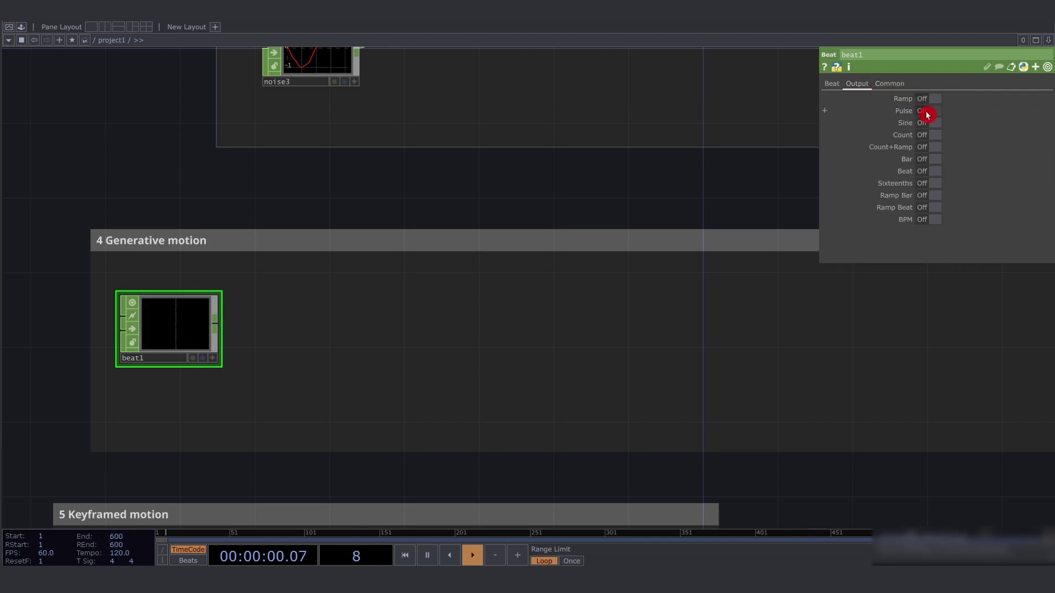
{"action": "left_click", "coordinate": [927, 112]}
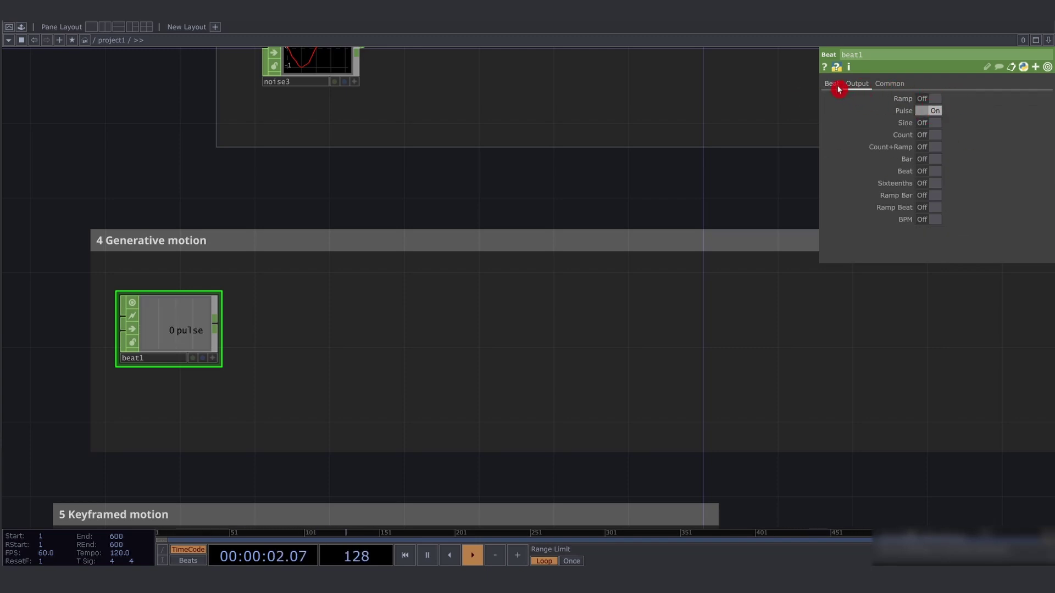
{"action": "left_click", "coordinate": [838, 87]}
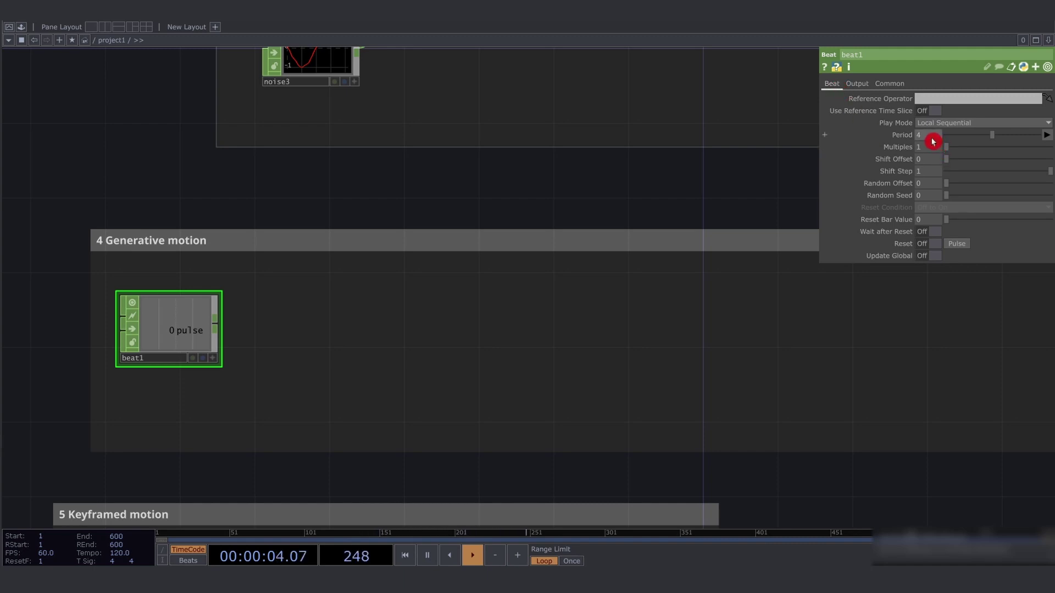
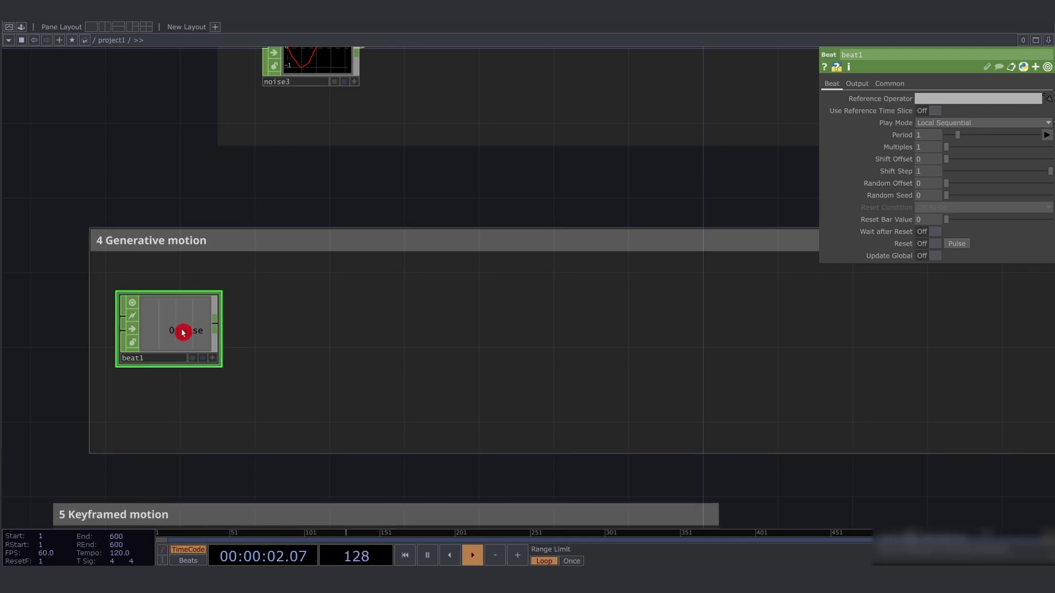
Select the three noise CHOPs in the 1 Macaroni CHOP2SOP section and review their Seed parameter
{"action": "left_click_drag", "start_coordinate": [287, 409], "coordinate": [256, 372]}
{"action": "right_click_drag", "start_coordinate": [256, 372], "coordinate": [120, 275]}
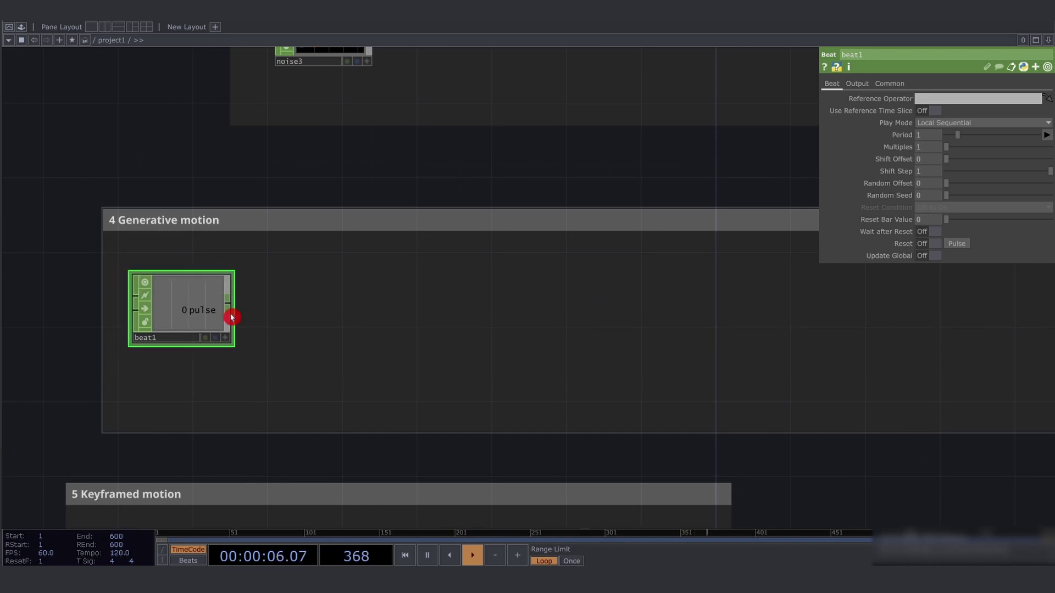
{"action": "left_click_drag", "start_coordinate": [295, 313], "coordinate": [282, 410]}
{"action": "scroll", "coordinate": [274, 379], "scroll_direction": "down", "scroll_amount": 3}
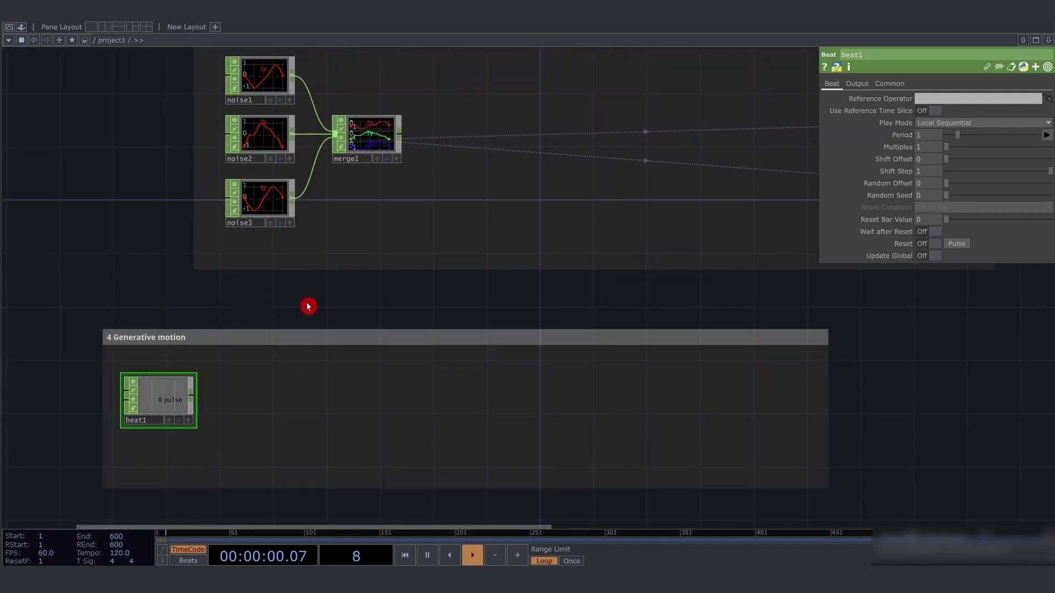
{"action": "left_click_drag", "start_coordinate": [308, 306], "coordinate": [306, 341]}
{"action": "left_click", "coordinate": [275, 117]}
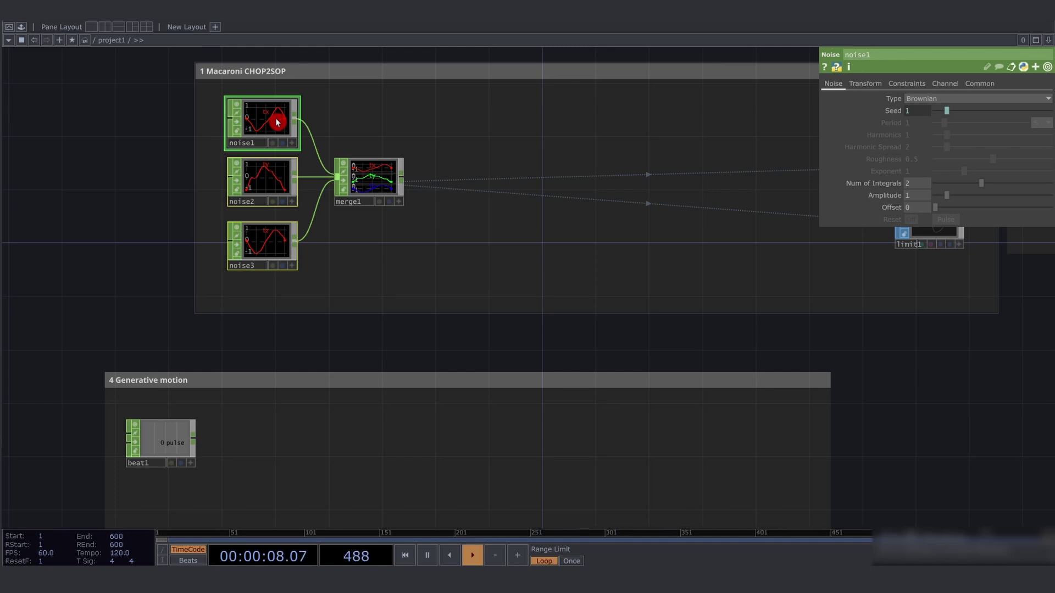
{"action": "left_click_drag", "start_coordinate": [217, 445], "coordinate": [225, 420]}
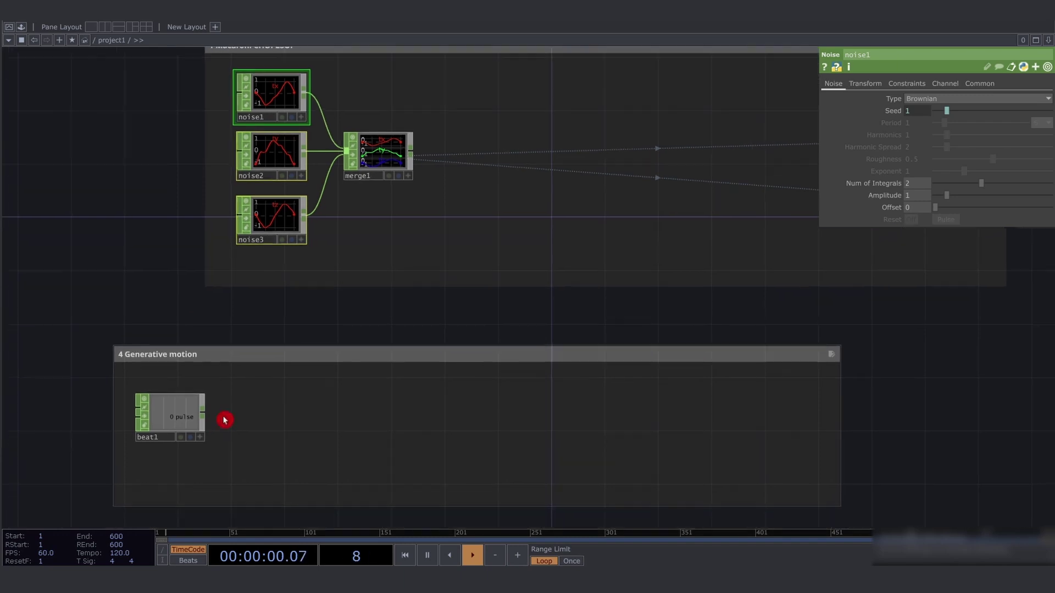
{"action": "scroll", "coordinate": [224, 419], "scroll_direction": "up", "scroll_amount": 3}
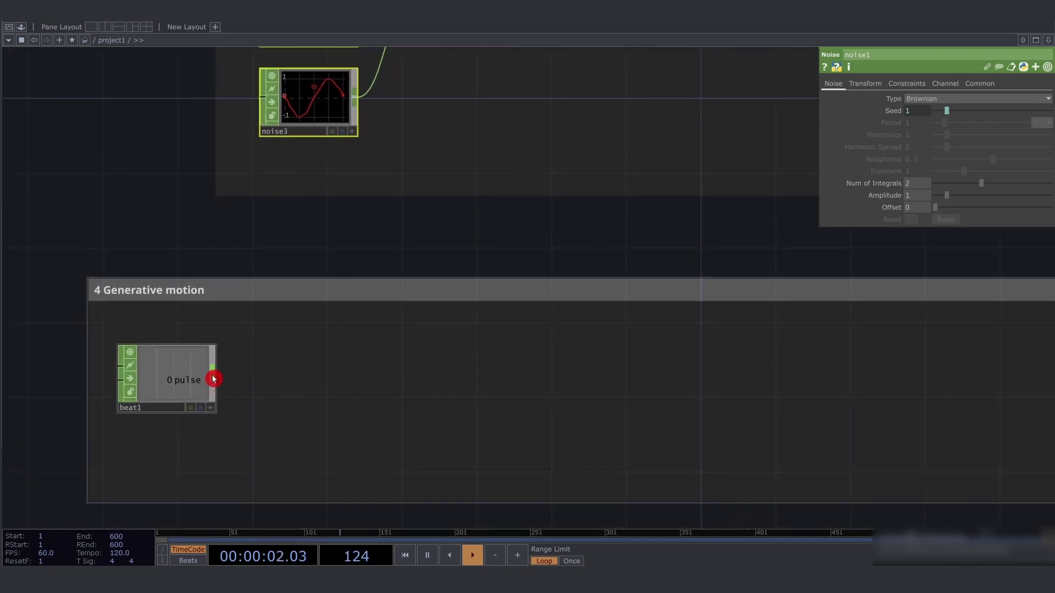
{"action": "right_click", "coordinate": [213, 379]}
{"action": "type", "text": "counter"}
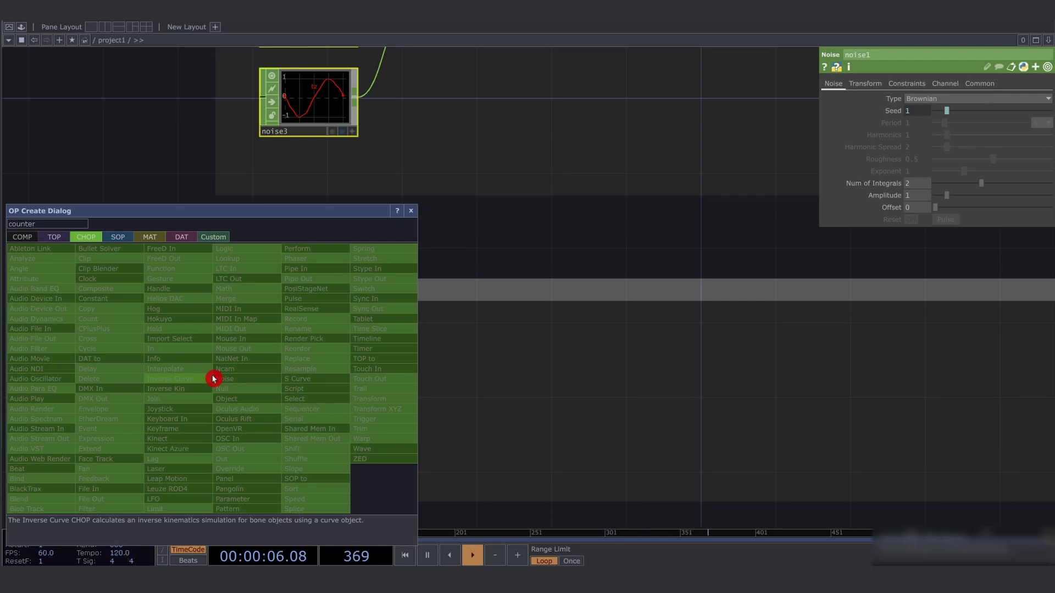
{"action": "key", "text": "Escape"}
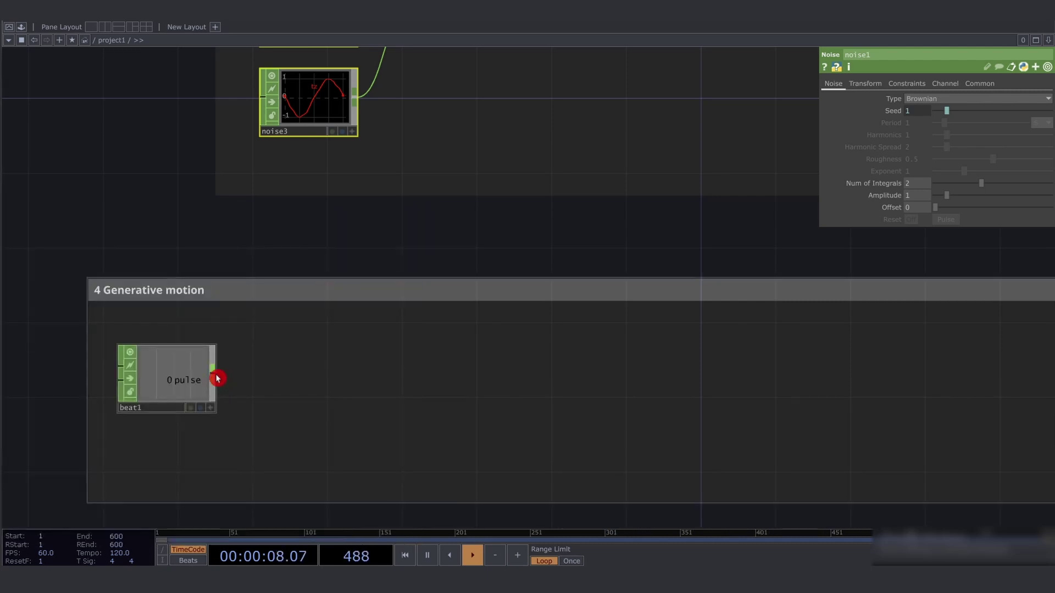
Append a Count CHOP to beat1's output and place it beside beat1 in the 4 Generative motion section
{"action": "right_click", "coordinate": [218, 379]}
{"action": "type", "text": "count"}
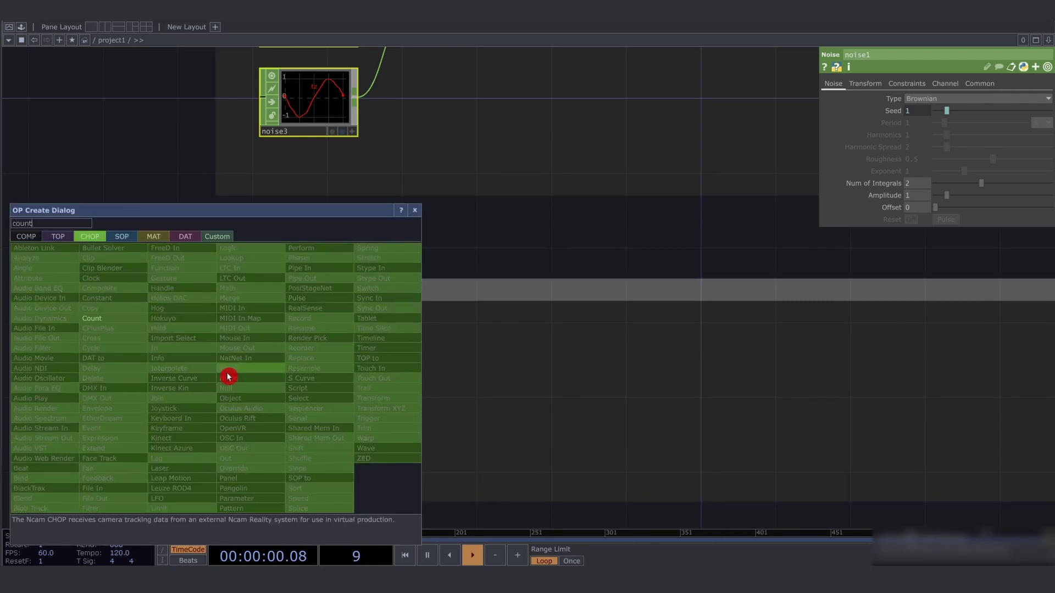
{"action": "left_click", "coordinate": [119, 320]}
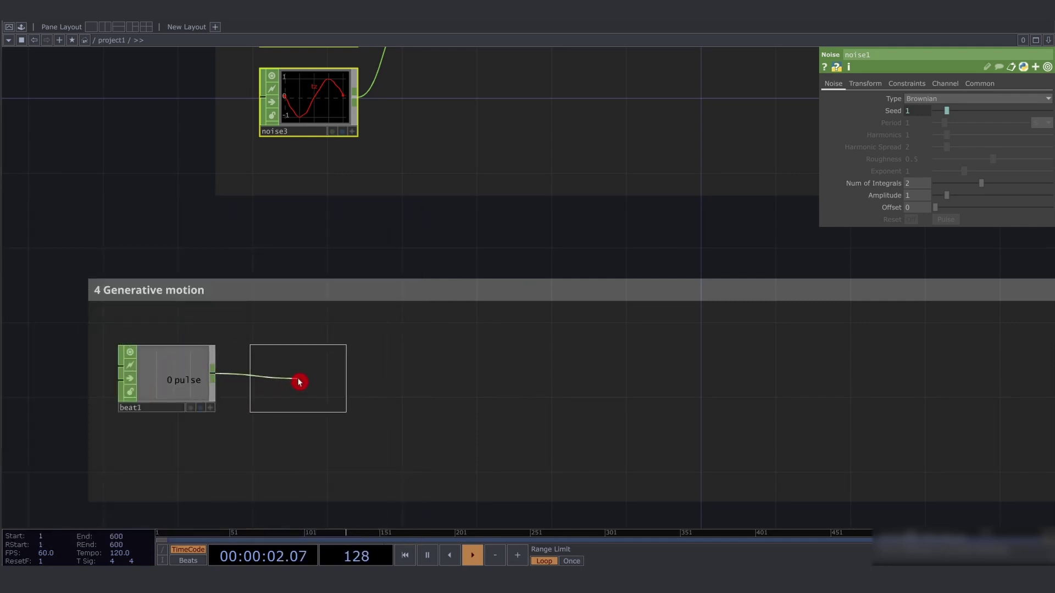
{"action": "left_click", "coordinate": [299, 382]}
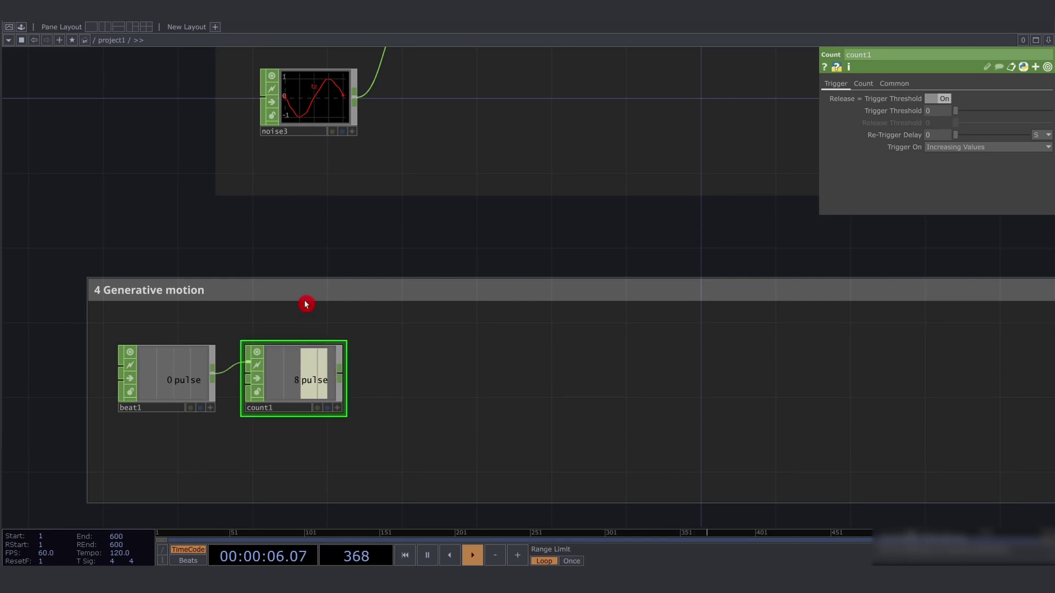
Make the count1 node's viewer active, keeping the noise CHOPs in view above it
{"action": "left_click_drag", "start_coordinate": [290, 250], "coordinate": [286, 296]}
{"action": "left_click", "coordinate": [333, 452]}
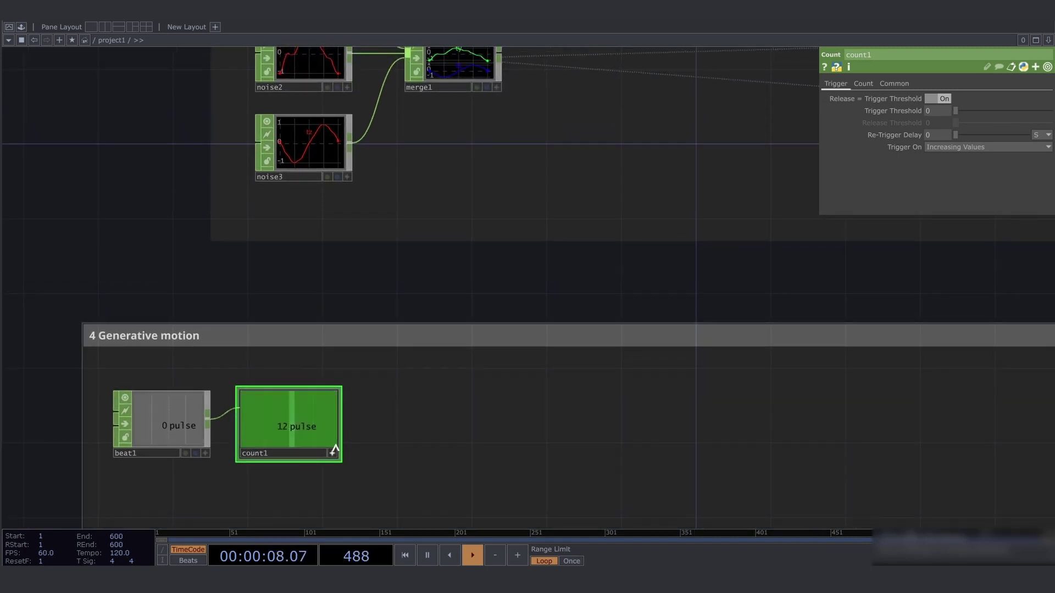
{"action": "left_click_drag", "start_coordinate": [335, 297], "coordinate": [329, 359]}
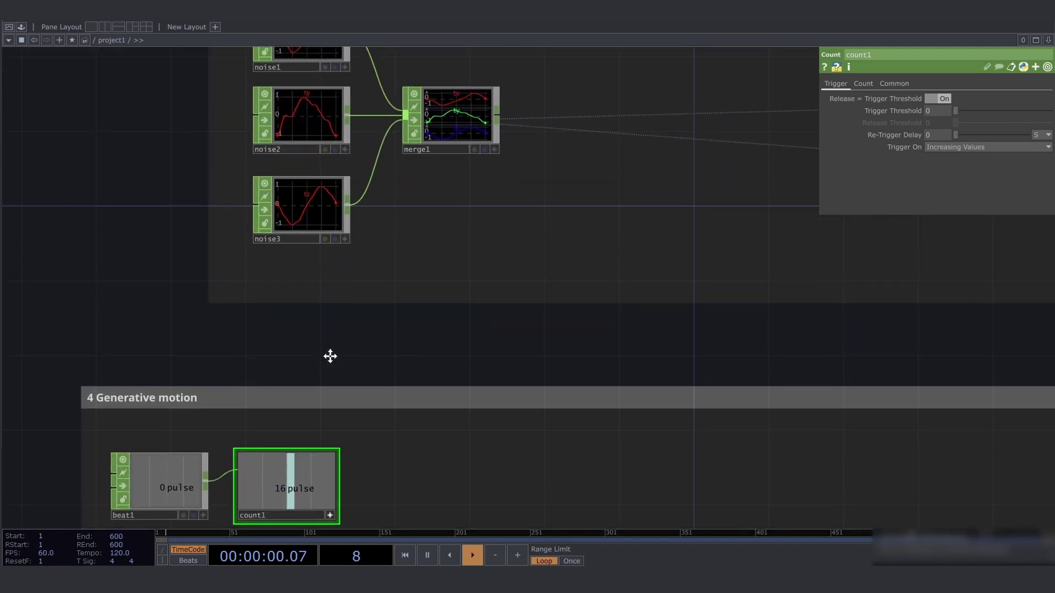
Select noise1, noise2 and noise3 together and reference count1's pulse channel in their Seed parameter
{"action": "middle_click_drag", "start_coordinate": [308, 384], "coordinate": [302, 363]}
{"action": "left_click_drag", "start_coordinate": [283, 311], "coordinate": [342, 108]}
{"action": "left_click", "coordinate": [460, 220]}
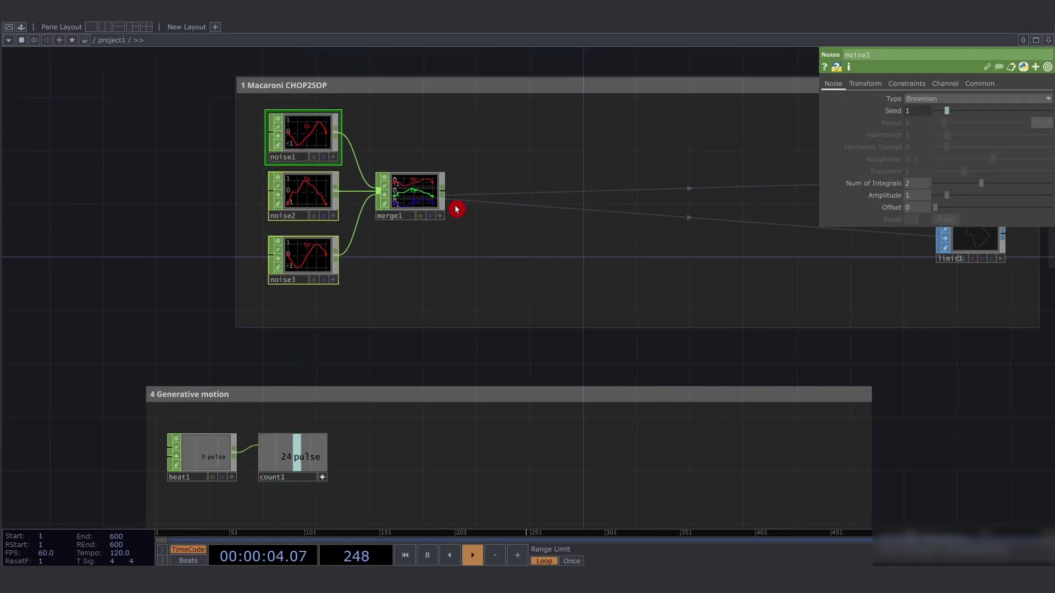
{"action": "left_click", "coordinate": [936, 109]}
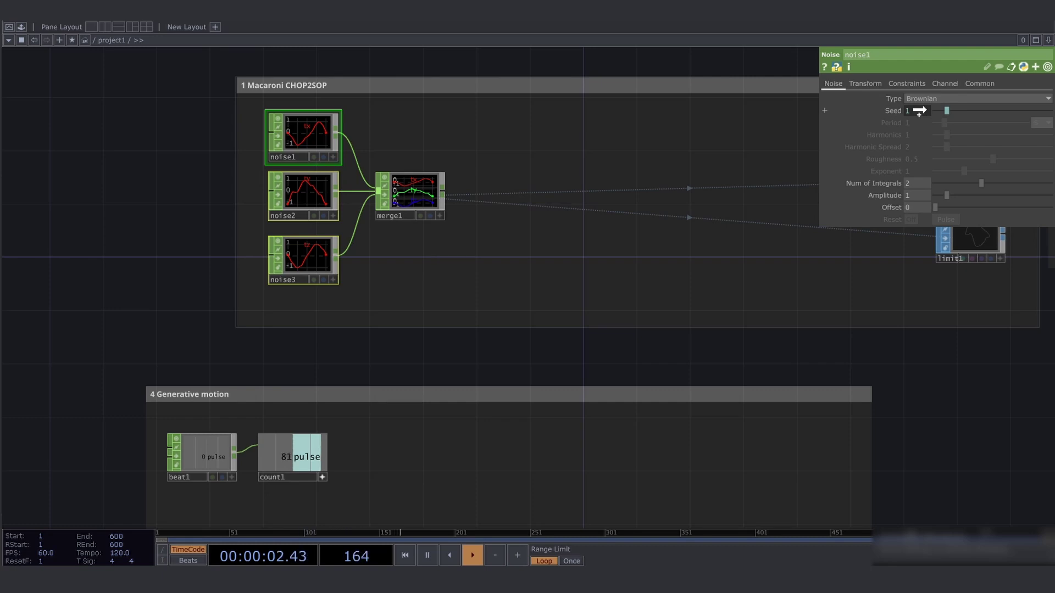
{"action": "left_click_drag", "start_coordinate": [919, 111], "coordinate": [953, 106]}
{"action": "left_click", "coordinate": [825, 150]}
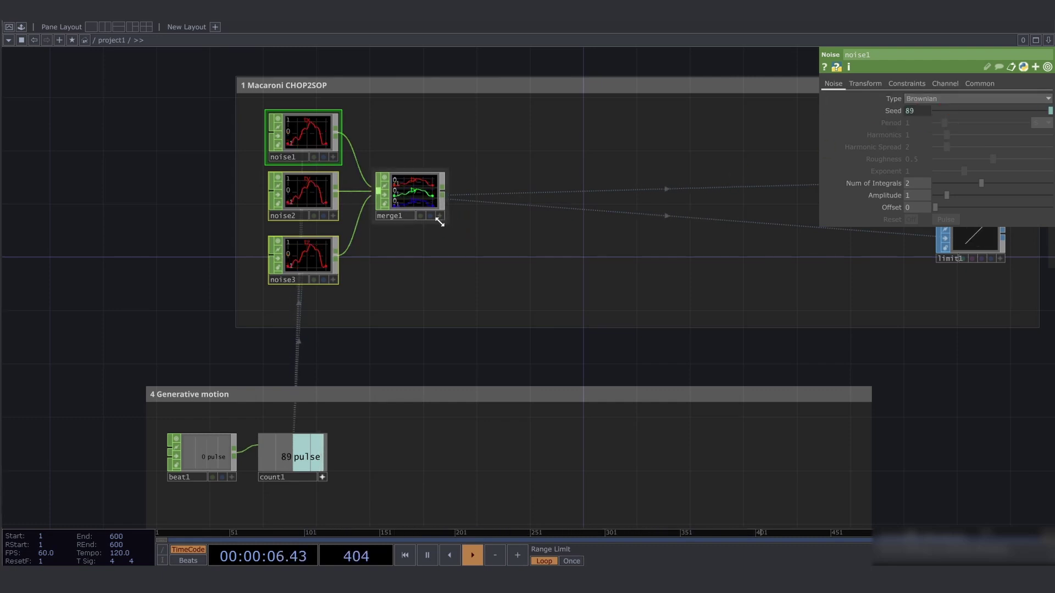
Examine how the beat-driven Seed changes the noise CHOPs and the resulting chopto1 and limit1 curves
{"action": "scroll", "coordinate": [307, 137], "scroll_direction": "up", "scroll_amount": 2}
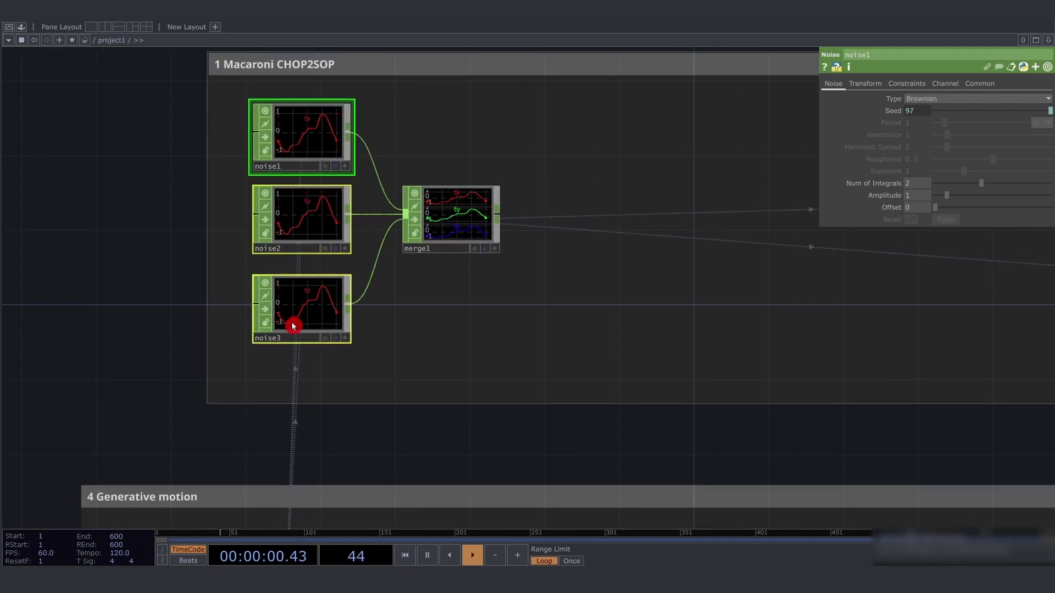
{"action": "left_click_drag", "start_coordinate": [405, 323], "coordinate": [226, 311]}
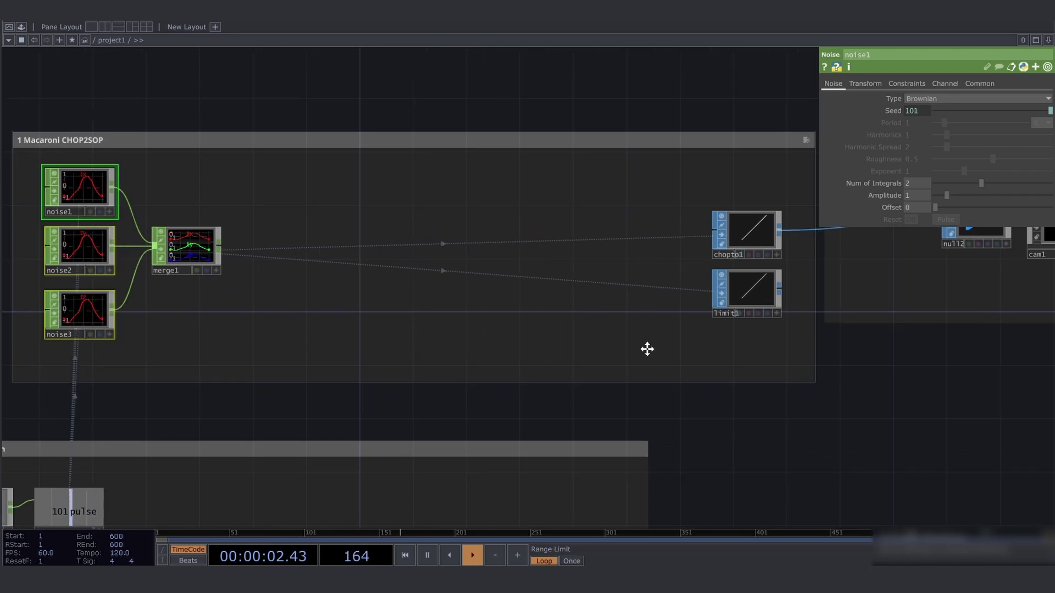
{"action": "left_click_drag", "start_coordinate": [645, 348], "coordinate": [466, 266]}
{"action": "scroll", "coordinate": [425, 229], "scroll_direction": "up", "scroll_amount": 6}
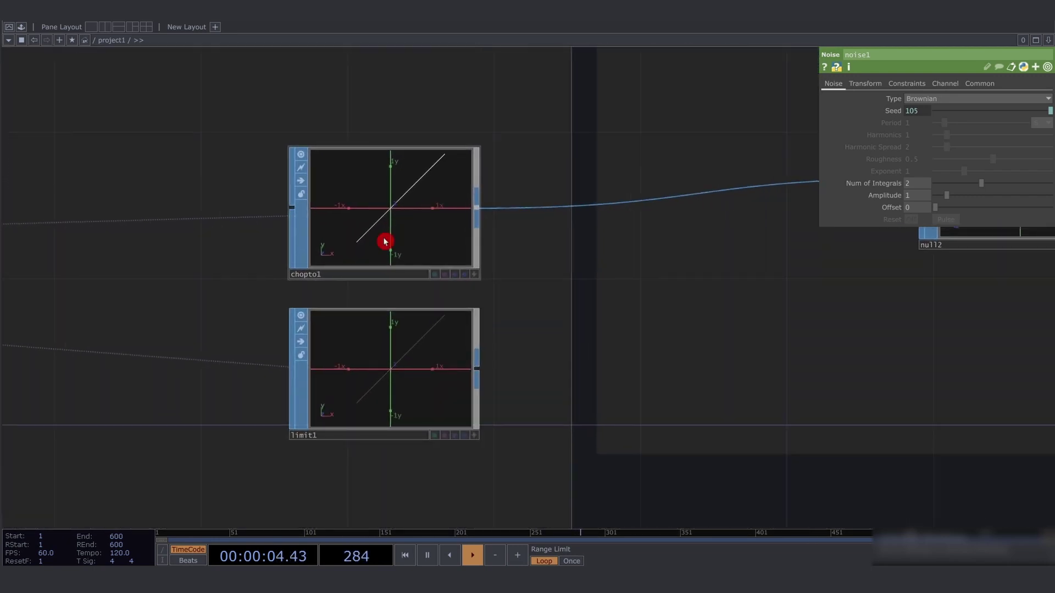
{"action": "scroll", "coordinate": [390, 221], "scroll_direction": "down", "scroll_amount": 1}
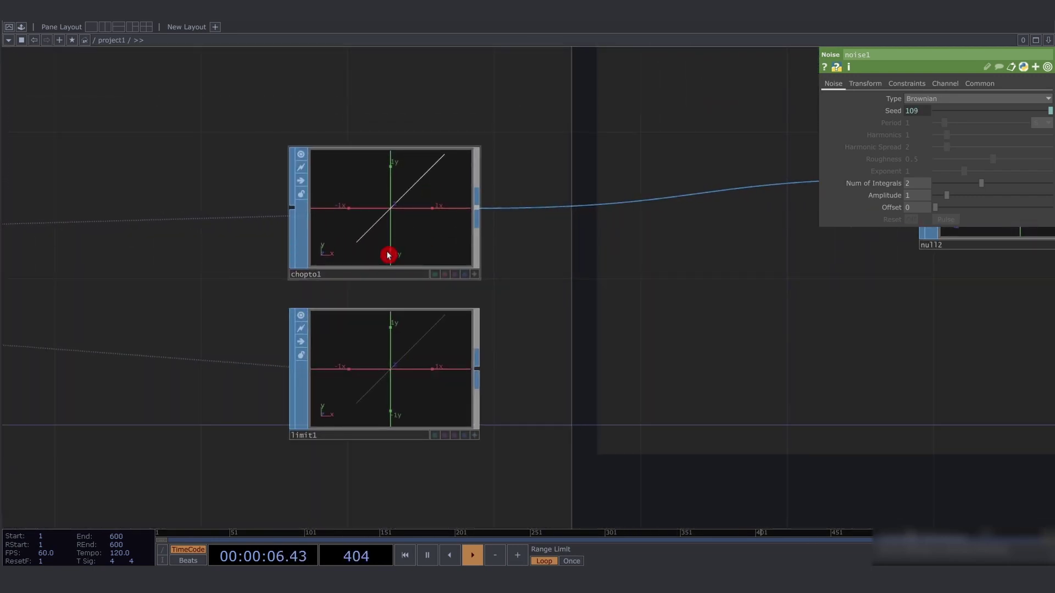
{"action": "left_click_drag", "start_coordinate": [387, 219], "coordinate": [795, 286]}
{"action": "left_click", "coordinate": [476, 277]}
Select the three noise CHOPs together and extend their Seed expression to op('count1')['pulse']+me.digits
{"action": "scroll", "coordinate": [709, 240], "scroll_direction": "down", "scroll_amount": 6}
{"action": "scroll", "coordinate": [269, 261], "scroll_direction": "up", "scroll_amount": 1}
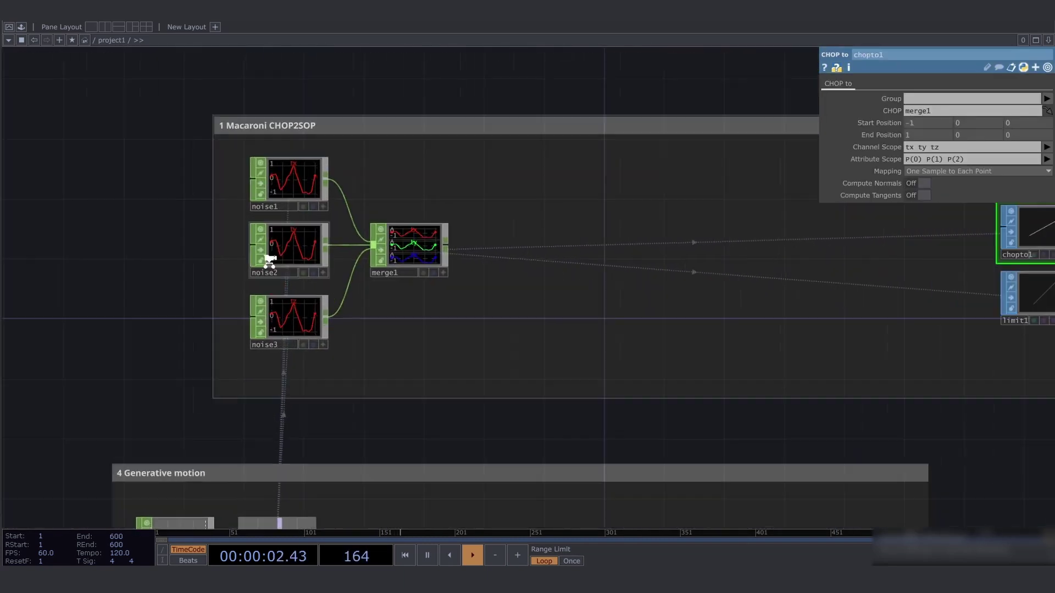
{"action": "scroll", "coordinate": [269, 261], "scroll_direction": "up", "scroll_amount": 2}
{"action": "left_click", "coordinate": [306, 173]}
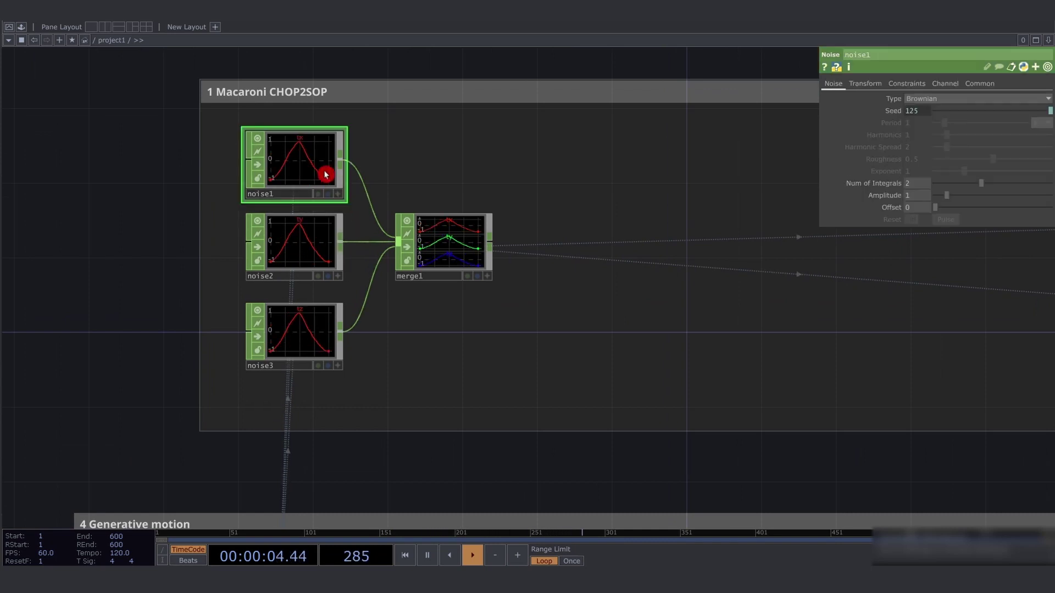
{"action": "left_click_drag", "start_coordinate": [232, 409], "coordinate": [321, 156]}
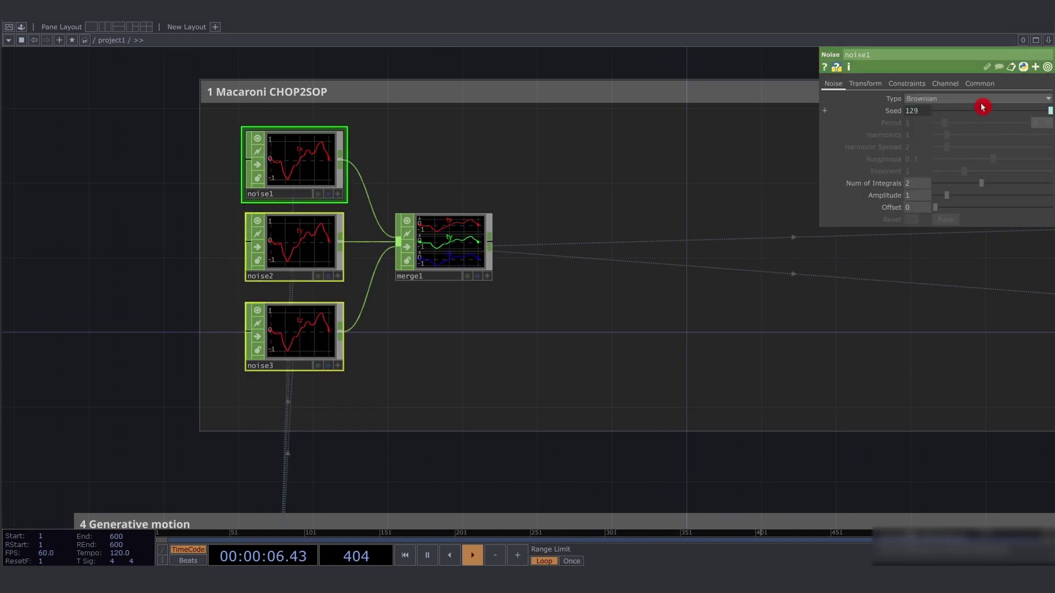
{"action": "left_click", "coordinate": [894, 111]}
{"action": "left_click", "coordinate": [1000, 126]}
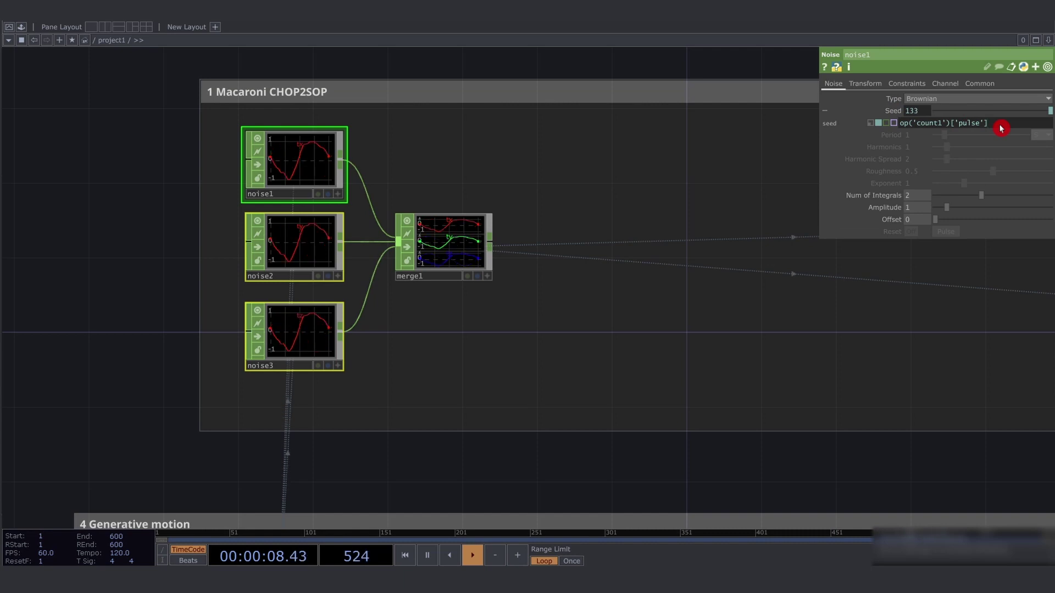
{"action": "type", "text": "+m"}
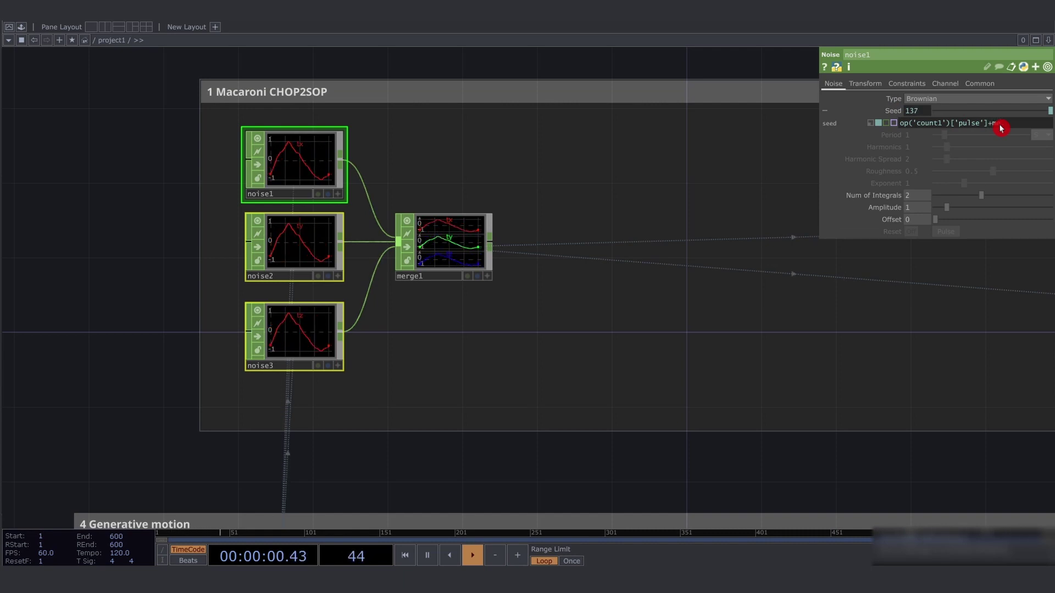
{"action": "type", "text": "e.digits"}
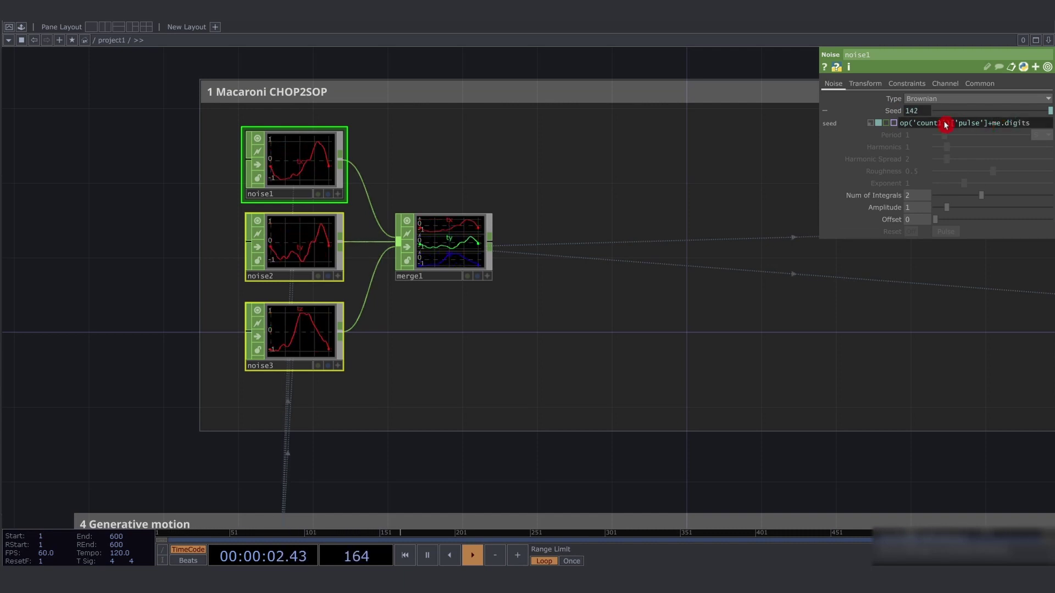
Check the Seed expression on noise1, noise2 and noise3 individually and compare their waveforms
{"action": "left_click_drag", "start_coordinate": [255, 396], "coordinate": [330, 137]}
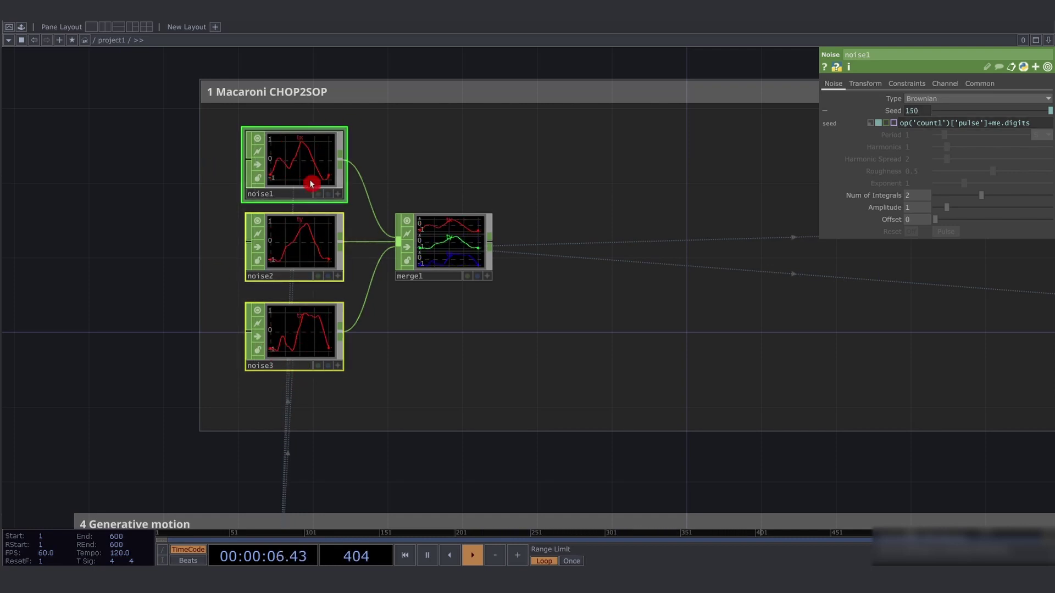
{"action": "left_click", "coordinate": [261, 158]}
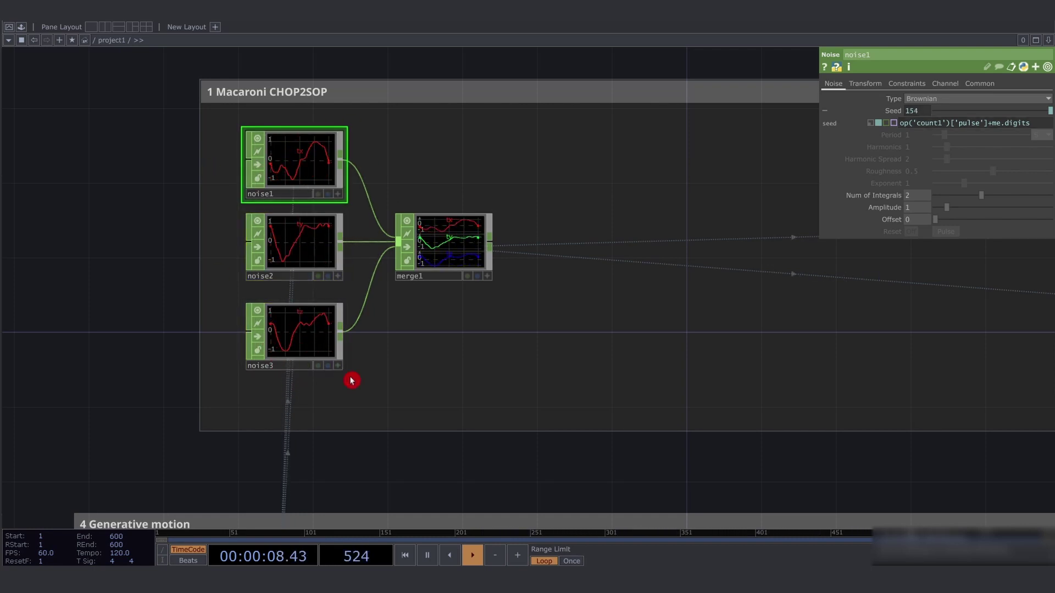
{"action": "scroll", "coordinate": [351, 379], "scroll_direction": "down", "scroll_amount": 5}
{"action": "scroll", "coordinate": [384, 240], "scroll_direction": "up", "scroll_amount": 4}
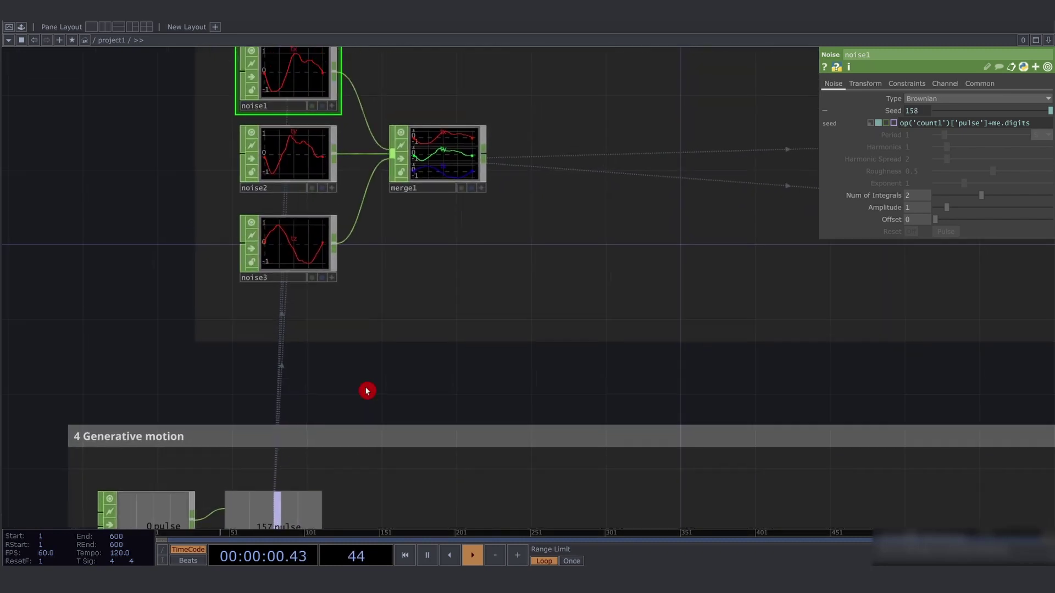
{"action": "scroll", "coordinate": [241, 159], "scroll_direction": "up", "scroll_amount": 1}
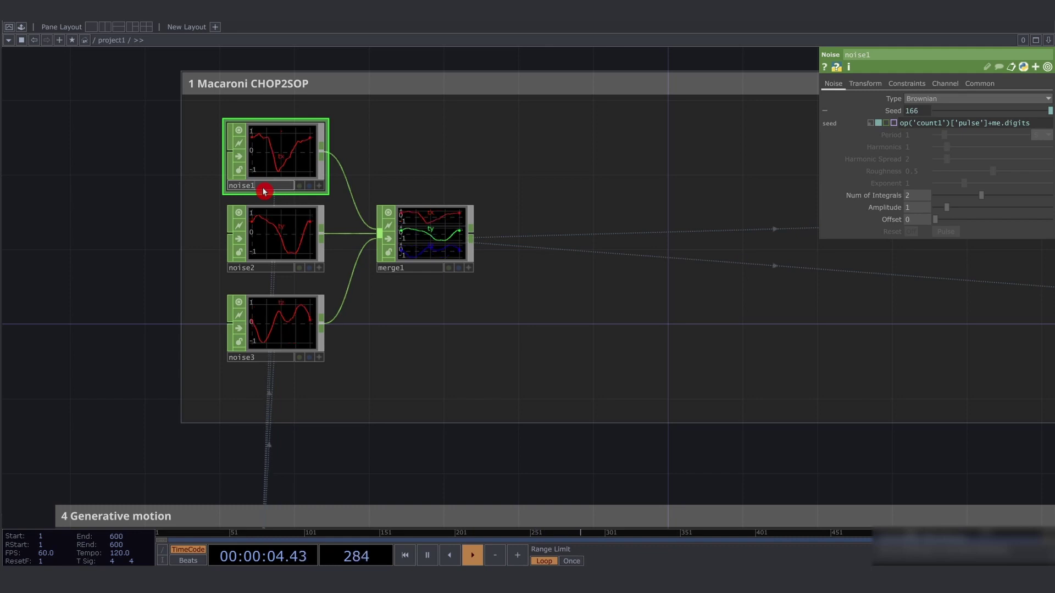
{"action": "left_click", "coordinate": [286, 232]}
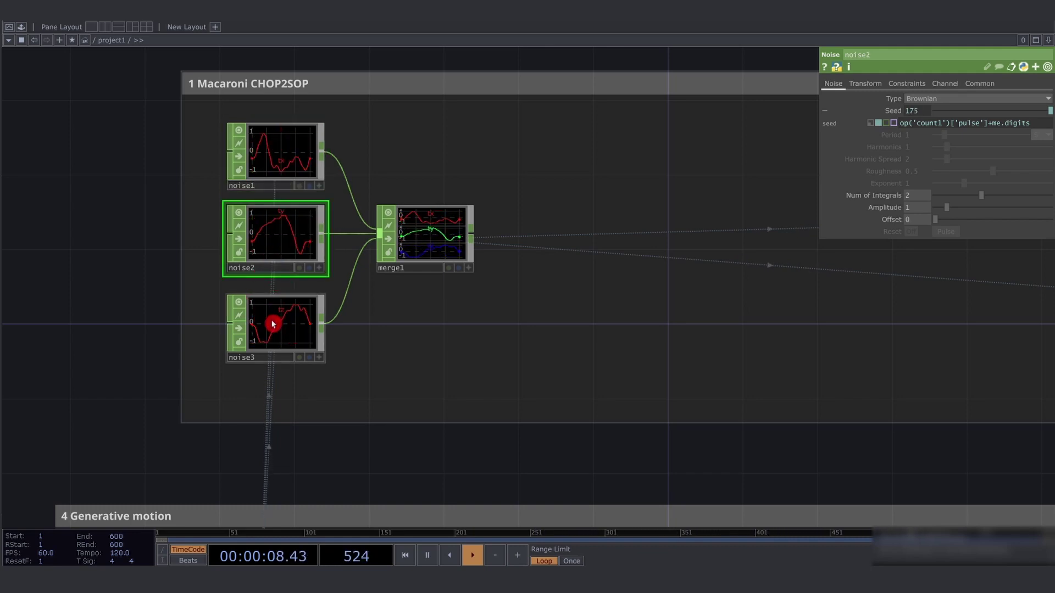
{"action": "left_click", "coordinate": [250, 353]}
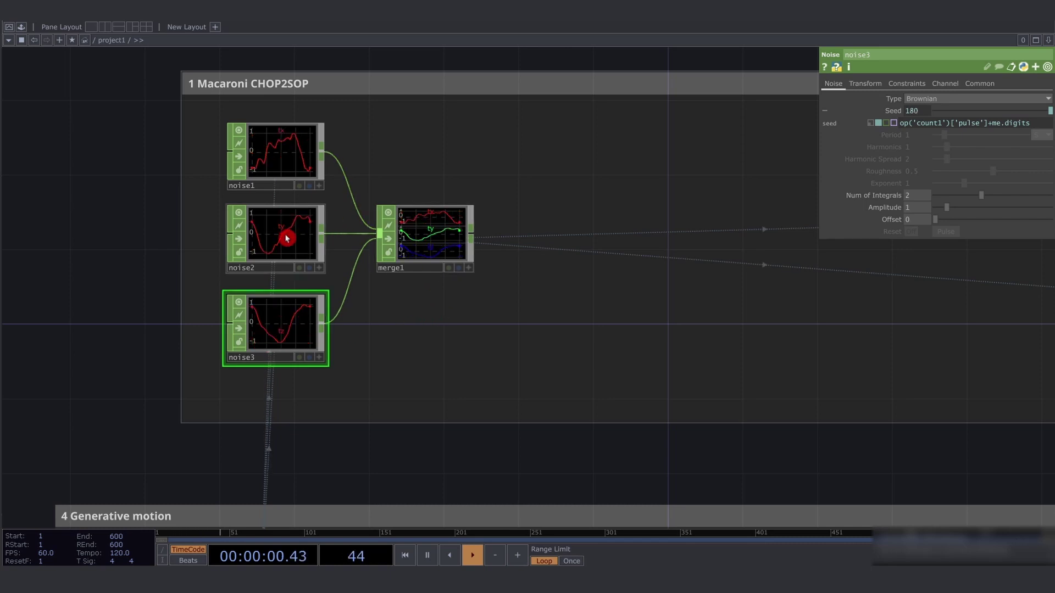
{"action": "left_click_drag", "start_coordinate": [209, 388], "coordinate": [307, 167]}
{"action": "right_click_drag", "start_coordinate": [307, 167], "coordinate": [313, 136]}
Inspect the merged noise channels in merge1 and the curves they produce in chopto1 and limit1
{"action": "left_click_drag", "start_coordinate": [510, 160], "coordinate": [332, 166]}
{"action": "left_click", "coordinate": [249, 270]}
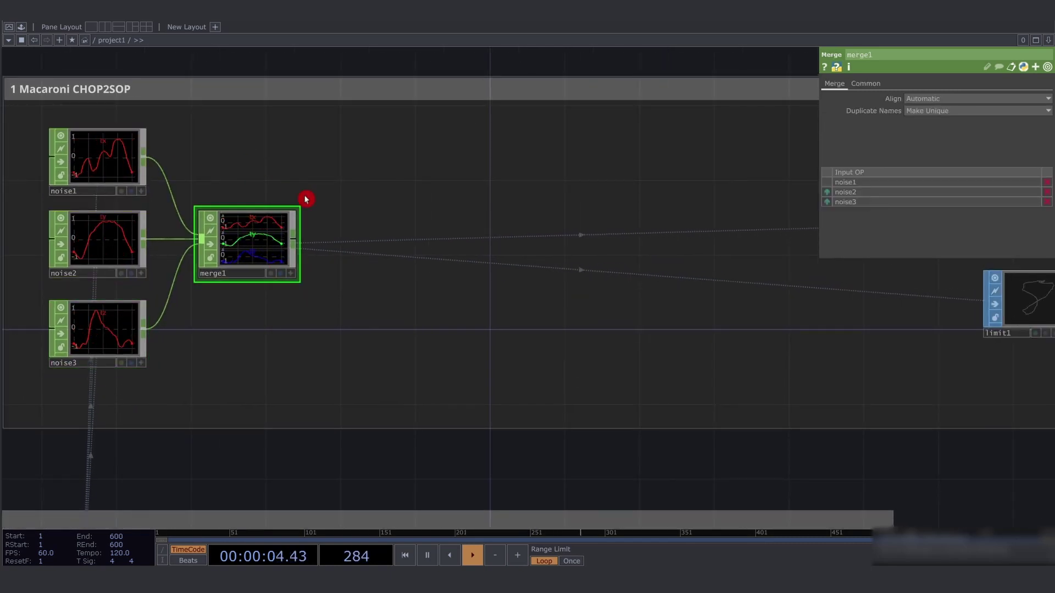
{"action": "scroll", "coordinate": [242, 231], "scroll_direction": "up", "scroll_amount": 5}
{"action": "scroll", "coordinate": [233, 242], "scroll_direction": "down", "scroll_amount": 5}
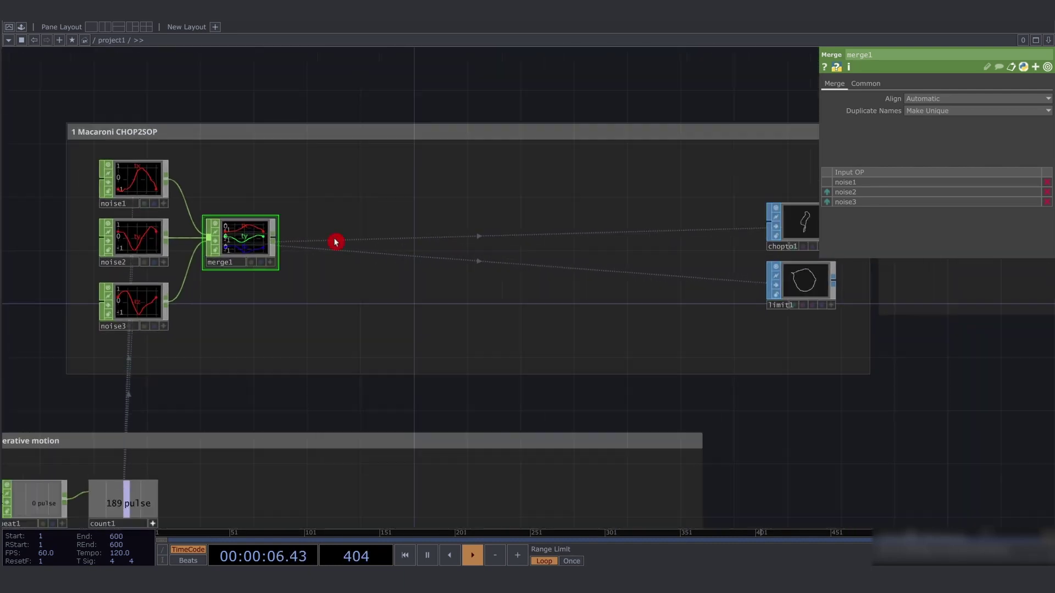
{"action": "left_click_drag", "start_coordinate": [416, 247], "coordinate": [16, 260]}
{"action": "scroll", "coordinate": [394, 268], "scroll_direction": "up", "scroll_amount": 7}
{"action": "middle_click_drag", "start_coordinate": [421, 232], "coordinate": [422, 225]}
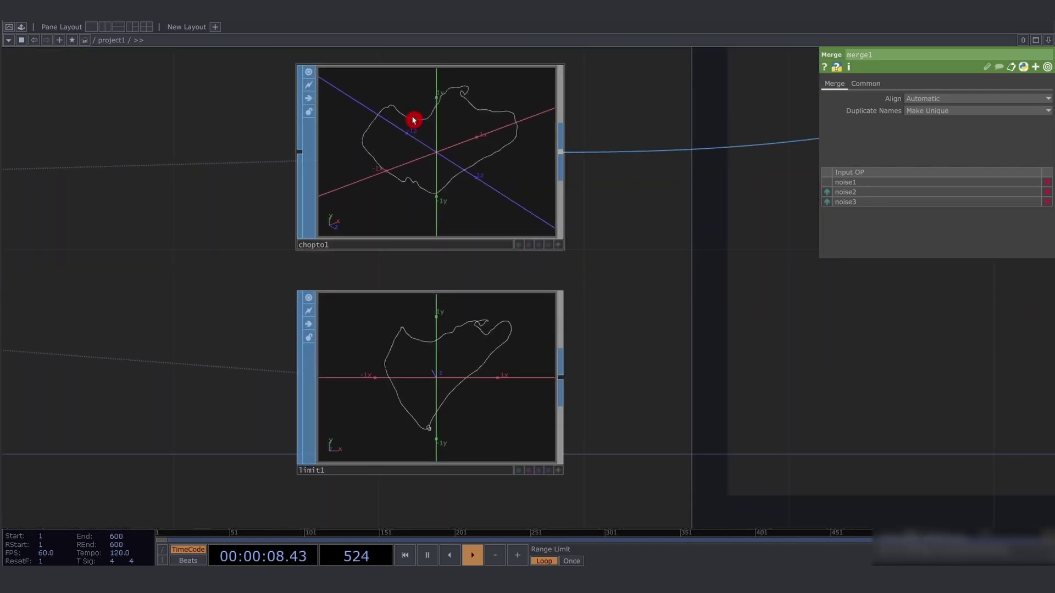
{"action": "left_click_drag", "start_coordinate": [218, 194], "coordinate": [208, 202]}
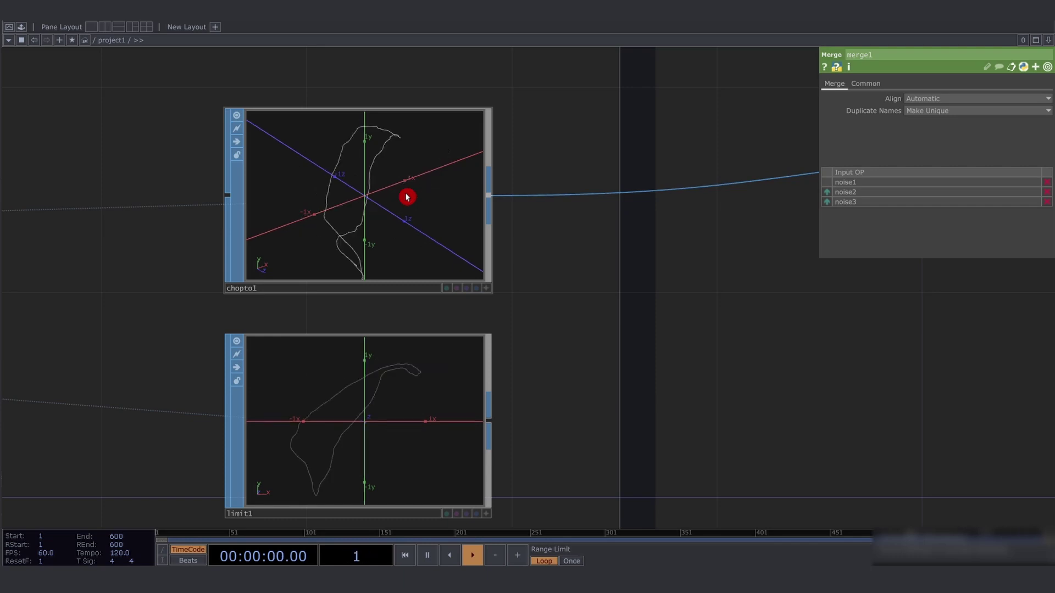
Append a Lag CHOP to merge1's output and place it beside merge1 in the 1 Macaroni CHOP2SOP section
{"action": "scroll", "coordinate": [494, 202], "scroll_direction": "down", "scroll_amount": 5}
{"action": "left_click_drag", "start_coordinate": [507, 205], "coordinate": [876, 218]}
{"action": "scroll", "coordinate": [796, 221], "scroll_direction": "down", "scroll_amount": 3}
{"action": "left_click_drag", "start_coordinate": [537, 217], "coordinate": [466, 235]}
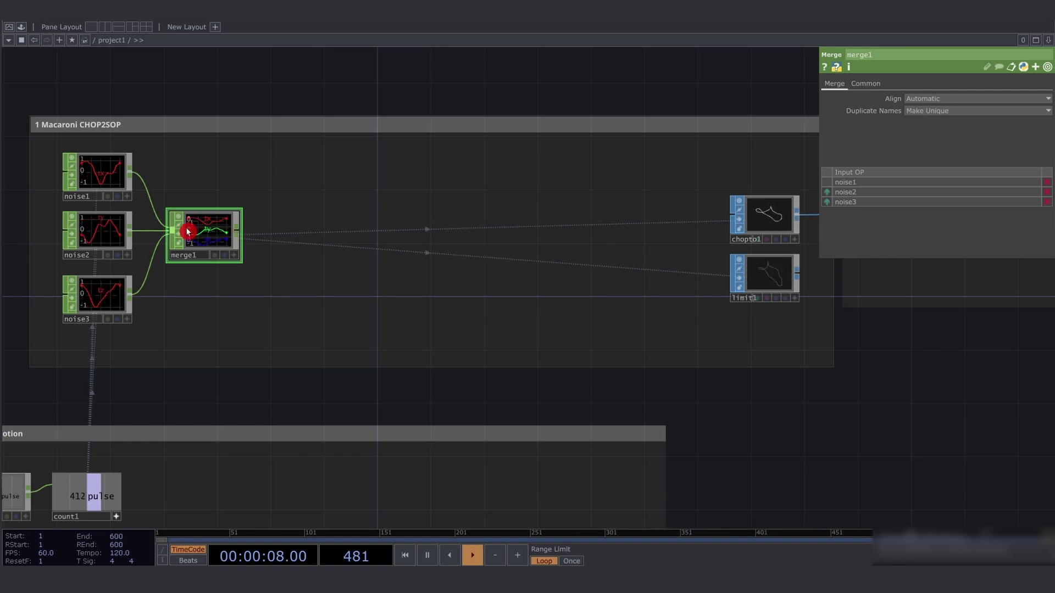
{"action": "scroll", "coordinate": [209, 234], "scroll_direction": "up", "scroll_amount": 5}
{"action": "left_click_drag", "start_coordinate": [331, 147], "coordinate": [195, 304]}
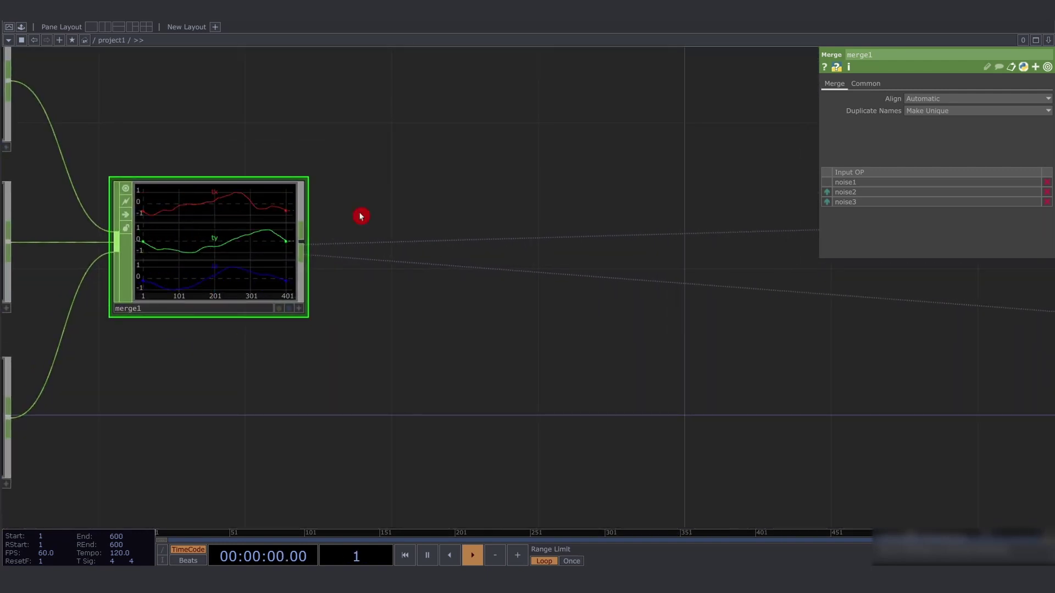
{"action": "right_click", "coordinate": [242, 233]}
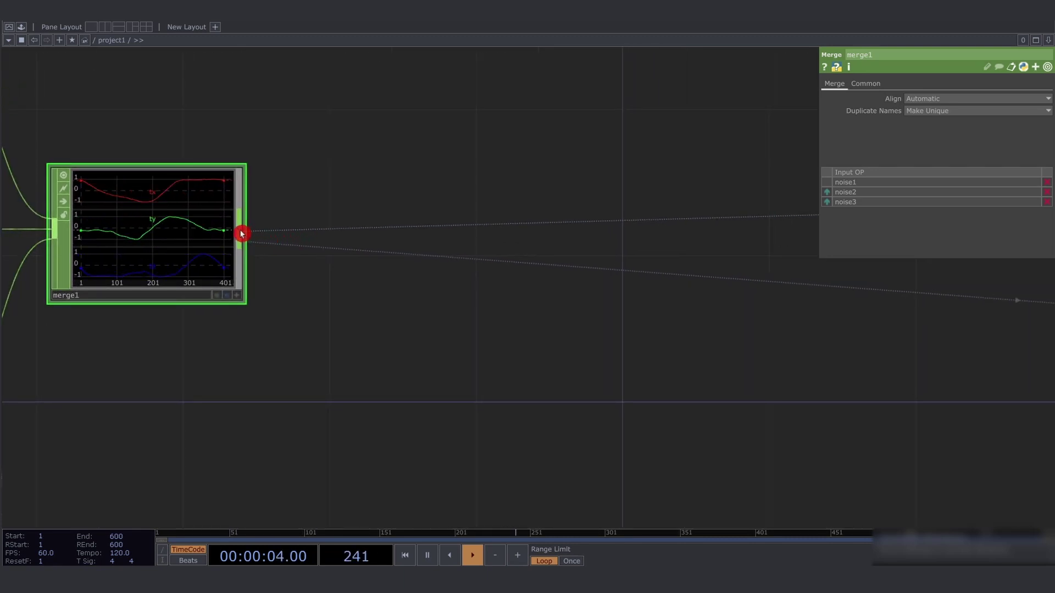
{"action": "type", "text": "lag"}
{"action": "key", "text": "Return"}
{"action": "left_click", "coordinate": [411, 246]}
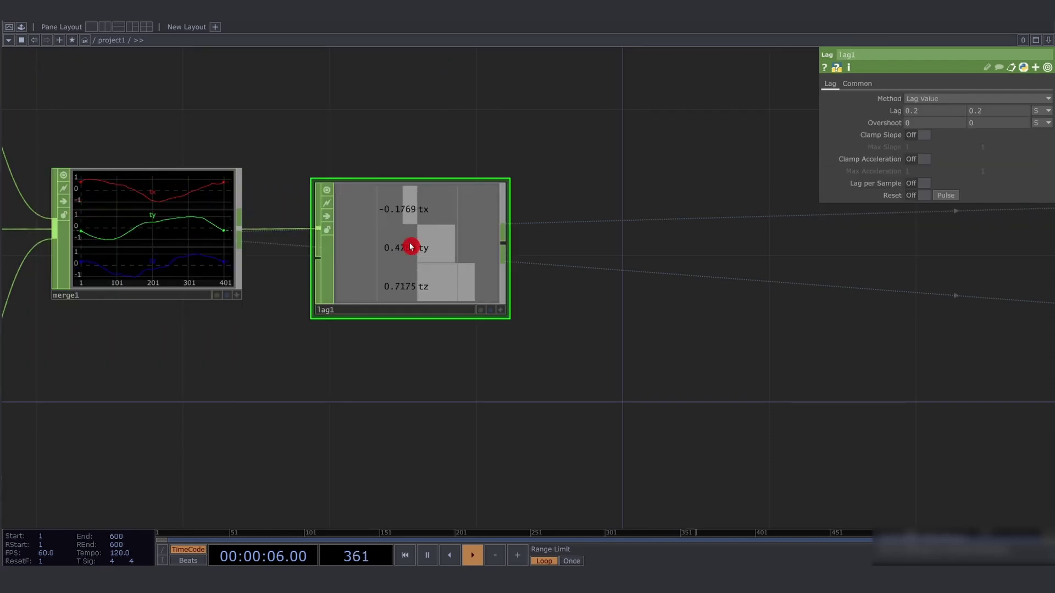
{"action": "left_click_drag", "start_coordinate": [411, 267], "coordinate": [499, 252]}
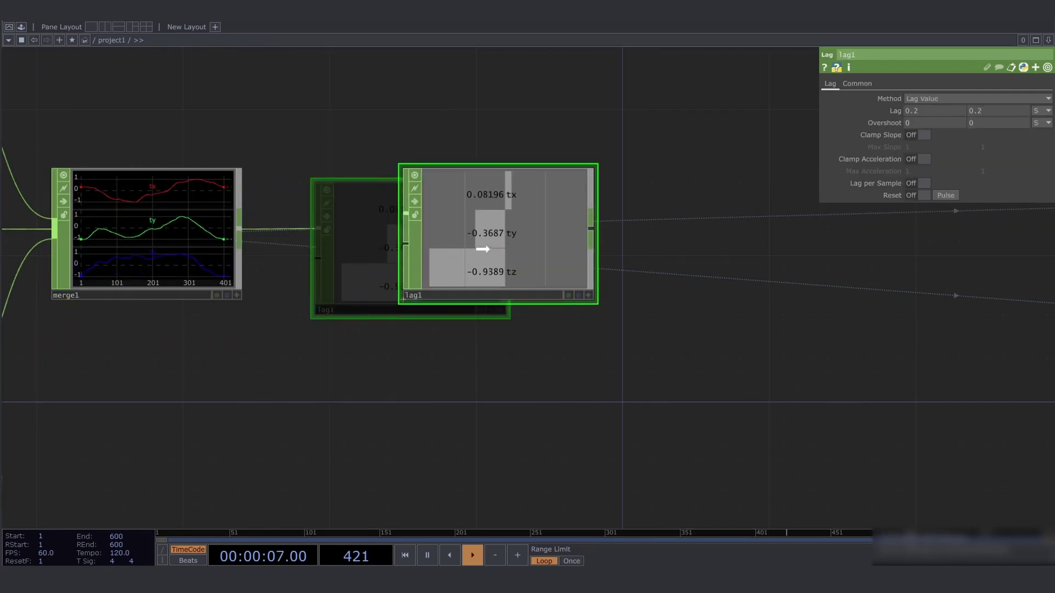
Turn off Time Slice and turn on Lag per Sample for lag1, comparing its channels with merge1's
{"action": "left_click", "coordinate": [866, 85]}
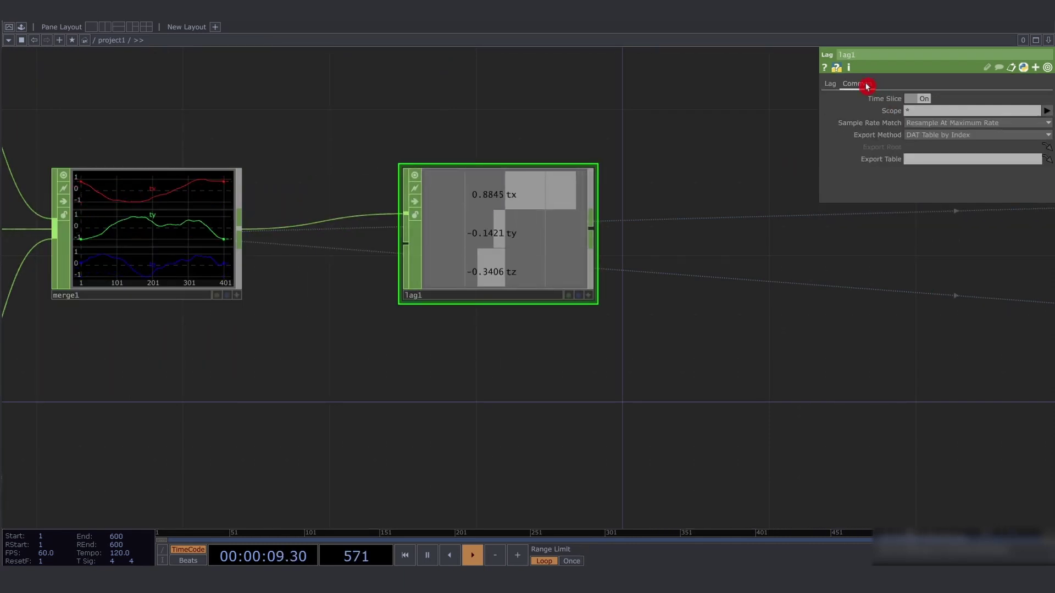
{"action": "left_click", "coordinate": [836, 85]}
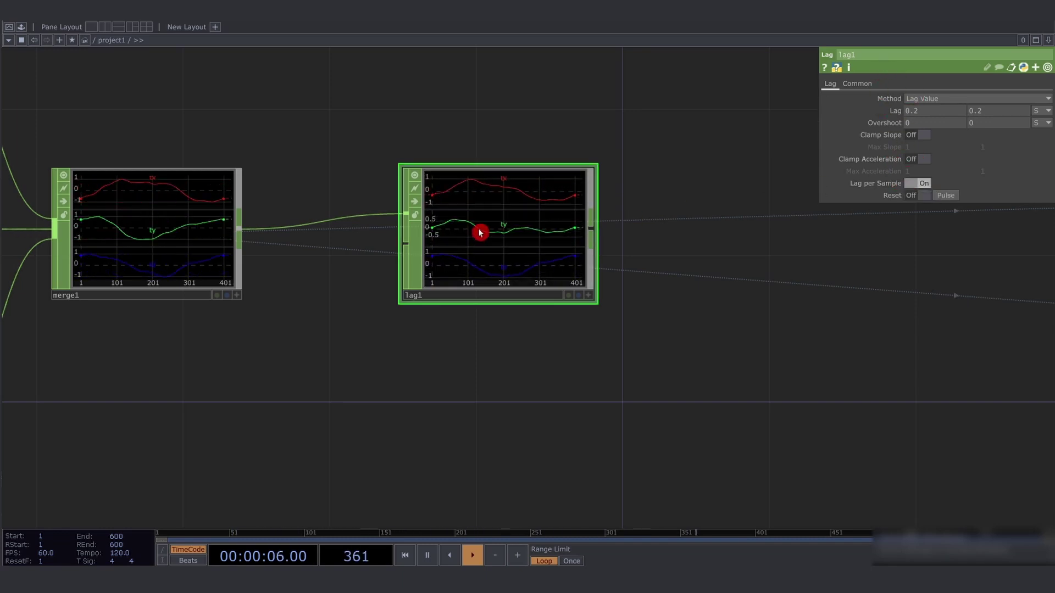
{"action": "left_click_drag", "start_coordinate": [118, 137], "coordinate": [188, 310]}
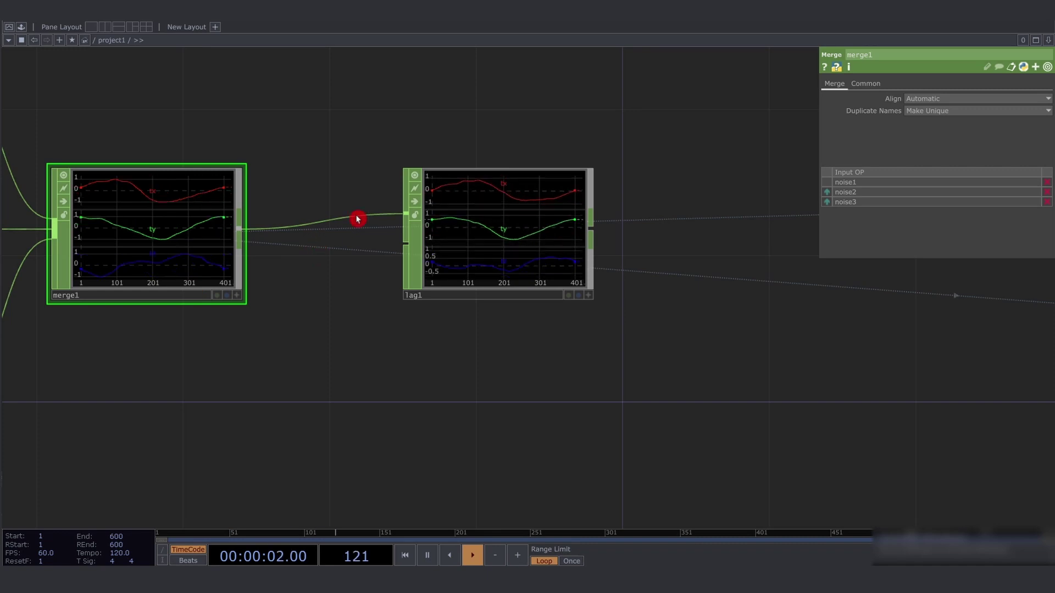
{"action": "left_click_drag", "start_coordinate": [385, 112], "coordinate": [599, 310]}
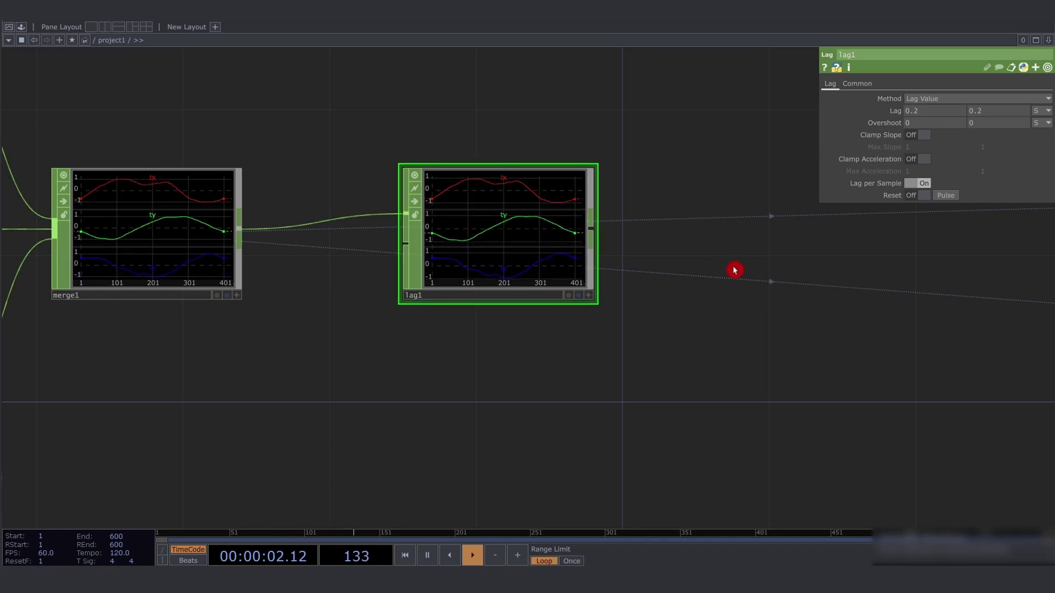
Set chopto1's CHOP reference to lag1
{"action": "middle_click_drag", "start_coordinate": [735, 270], "coordinate": [360, 308]}
{"action": "scroll", "coordinate": [339, 297], "scroll_direction": "down", "scroll_amount": 5}
{"action": "scroll", "coordinate": [709, 275], "scroll_direction": "up", "scroll_amount": 8}
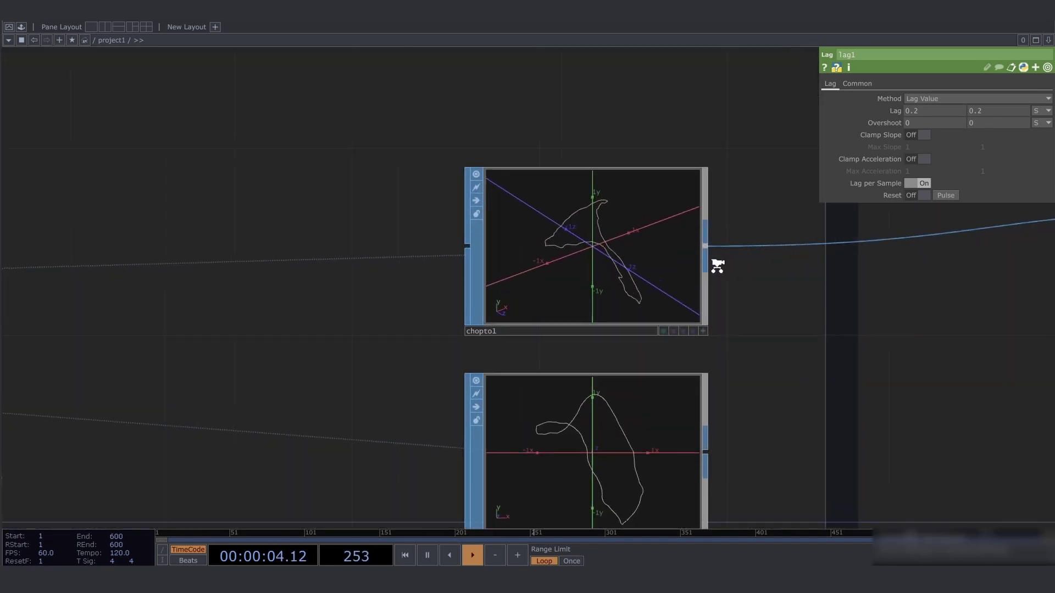
{"action": "scroll", "coordinate": [730, 261], "scroll_direction": "down", "scroll_amount": 6}
{"action": "middle_click_drag", "start_coordinate": [710, 238], "coordinate": [792, 237]}
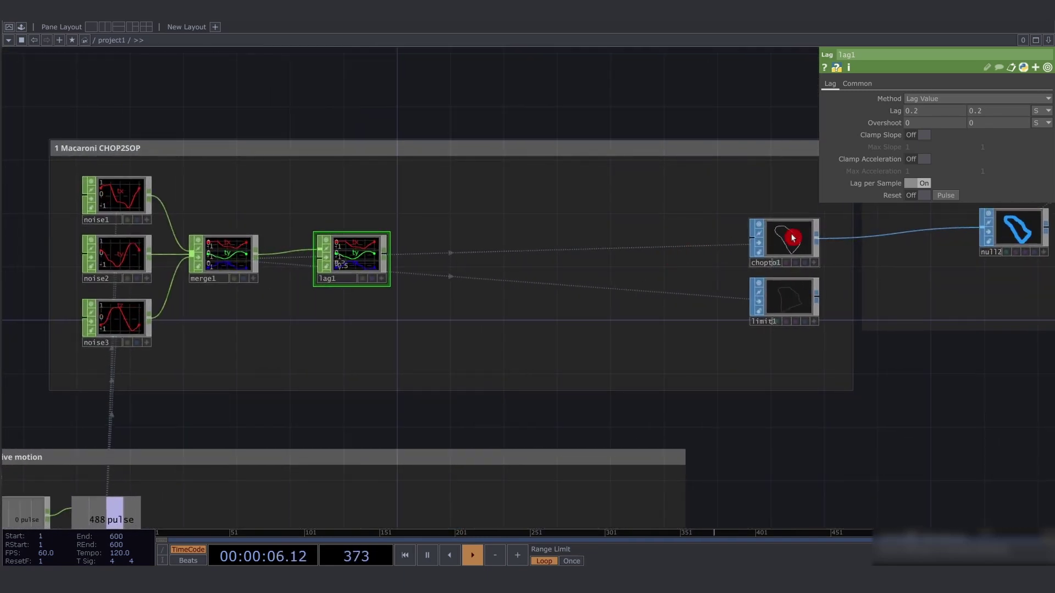
{"action": "left_click_drag", "start_coordinate": [744, 212], "coordinate": [803, 336]}
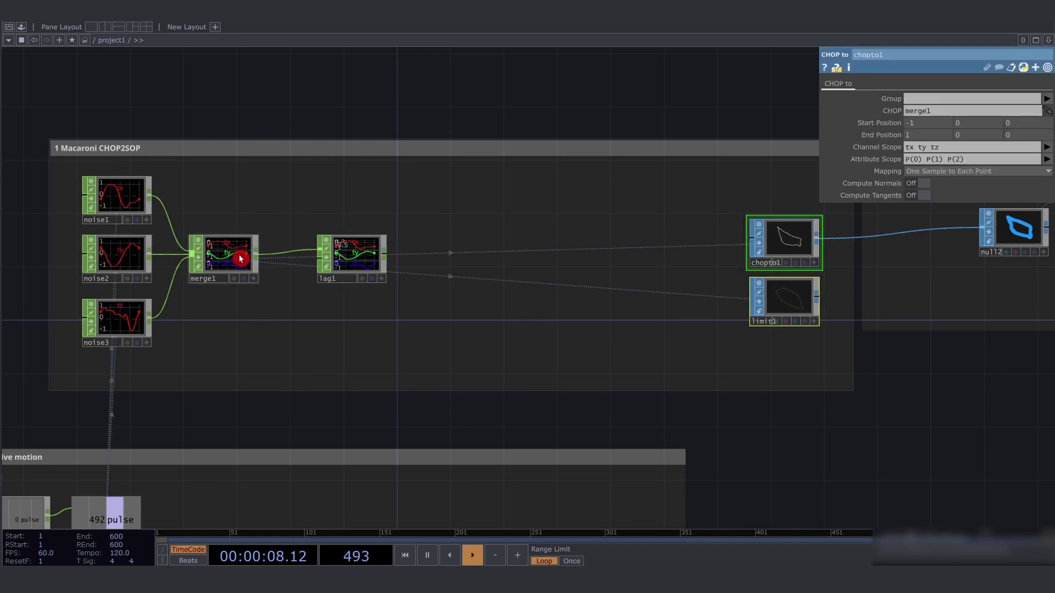
{"action": "left_click_drag", "start_coordinate": [505, 237], "coordinate": [426, 240]}
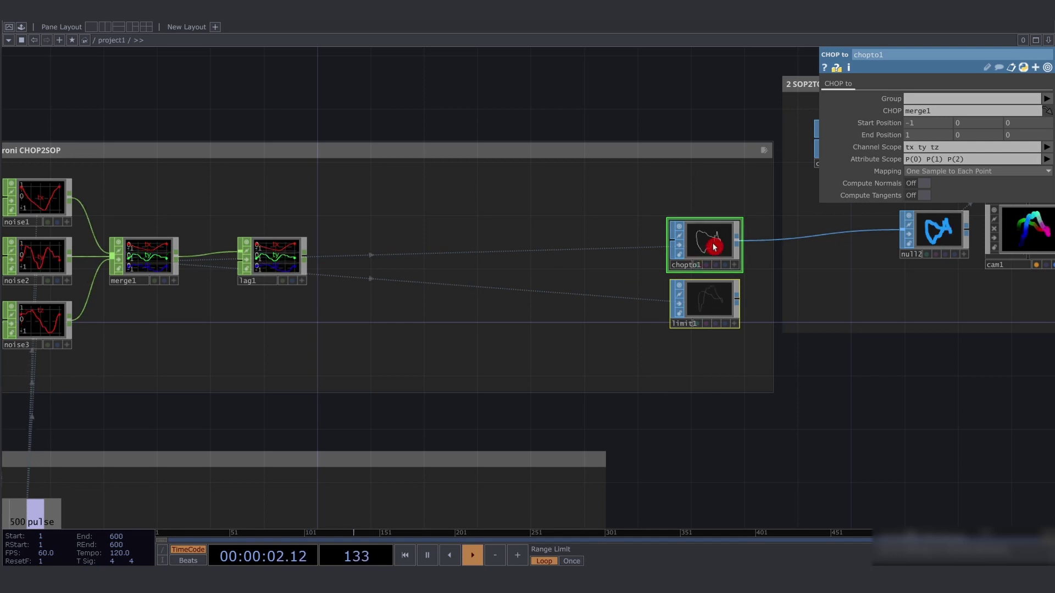
{"action": "left_click_drag", "start_coordinate": [297, 257], "coordinate": [928, 110]}
Compare the curves in chopto1 and limit1, checking which CHOP each of them references
{"action": "scroll", "coordinate": [725, 245], "scroll_direction": "up", "scroll_amount": 10}
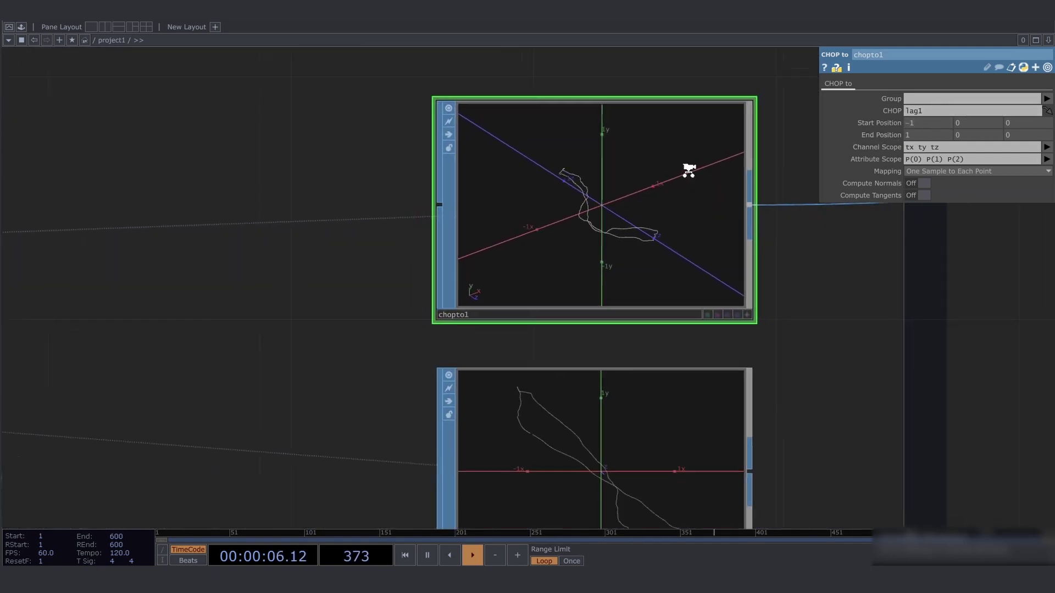
{"action": "scroll", "coordinate": [689, 171], "scroll_direction": "down", "scroll_amount": 3}
{"action": "scroll", "coordinate": [663, 203], "scroll_direction": "up", "scroll_amount": 3}
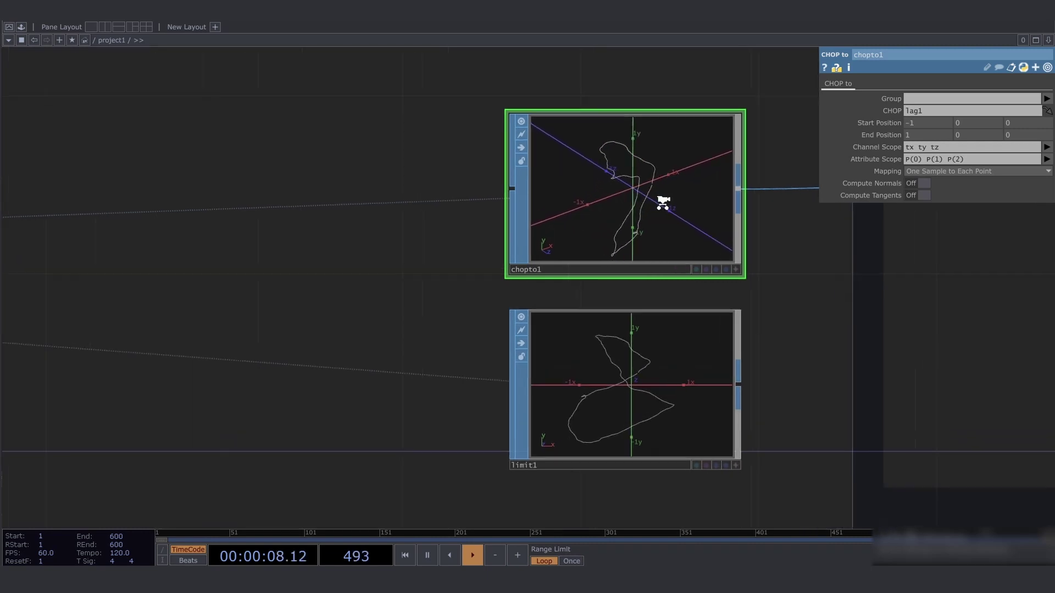
{"action": "left_click_drag", "start_coordinate": [388, 334], "coordinate": [369, 283]}
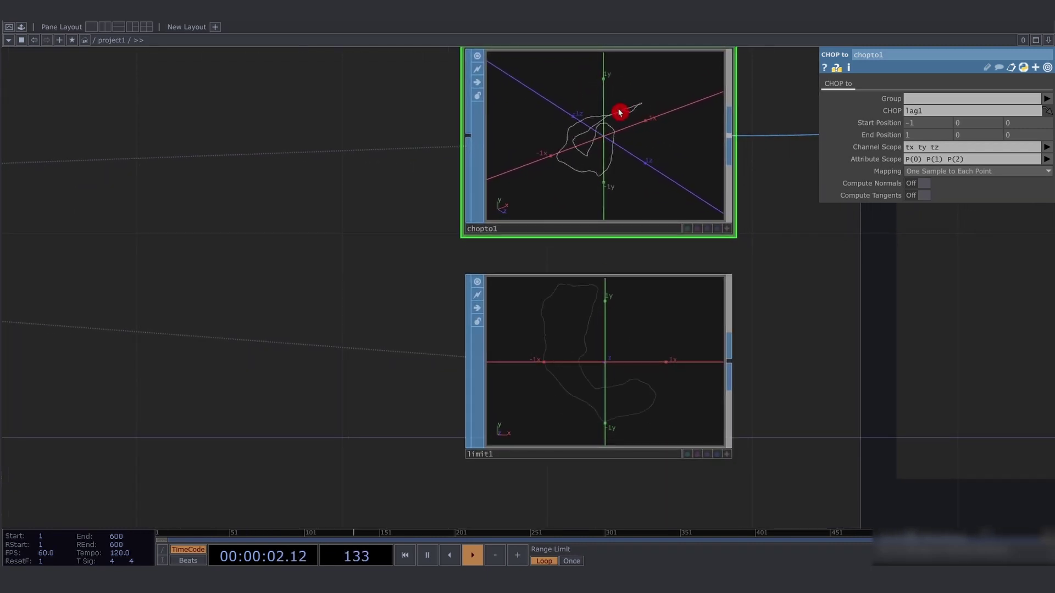
{"action": "left_click", "coordinate": [612, 361]}
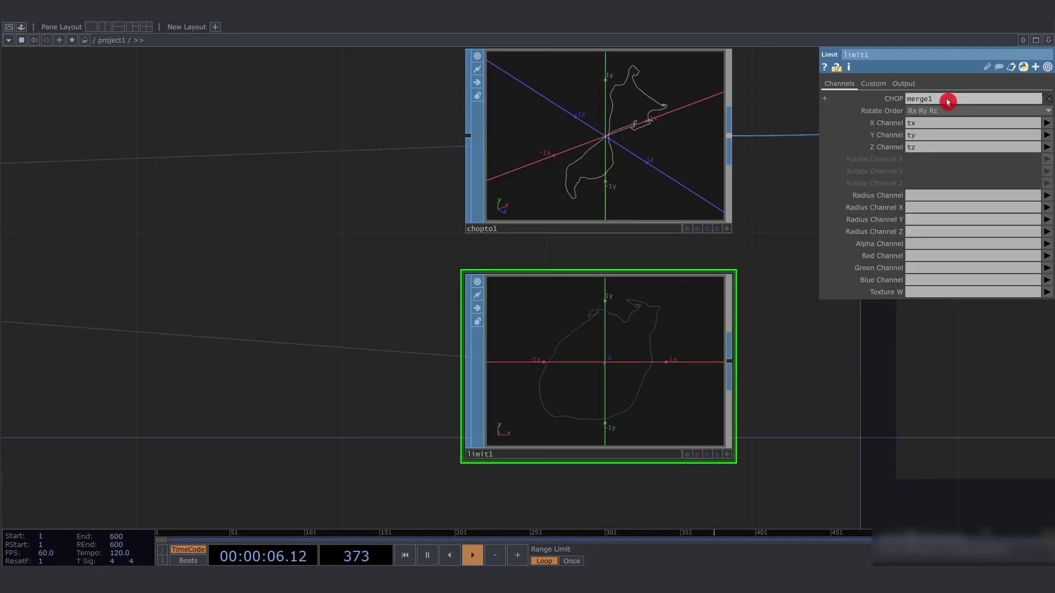
{"action": "left_click_drag", "start_coordinate": [949, 100], "coordinate": [885, 104]}
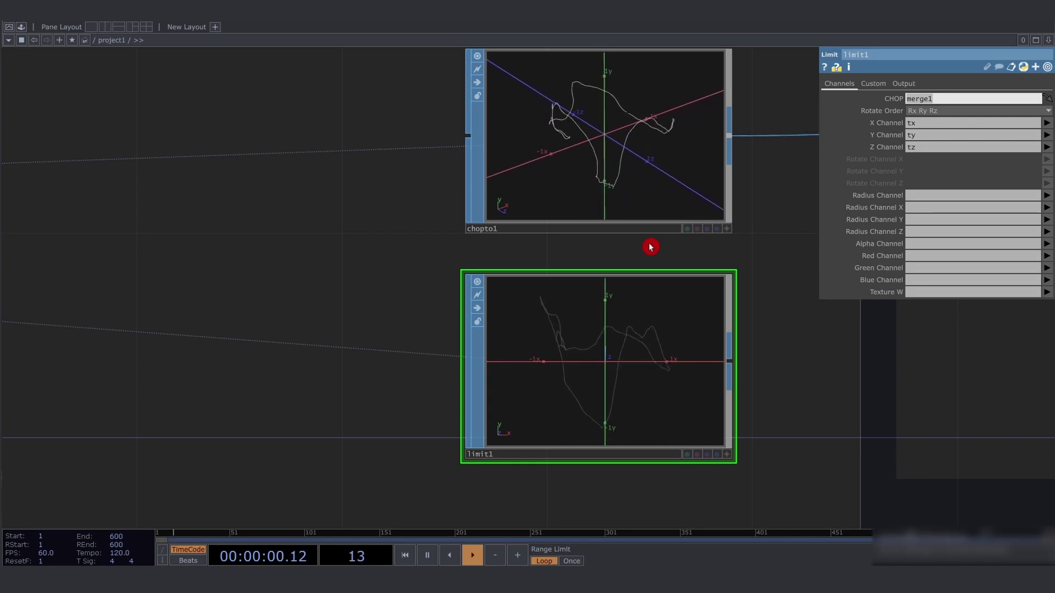
{"action": "left_click_drag", "start_coordinate": [393, 258], "coordinate": [376, 282]}
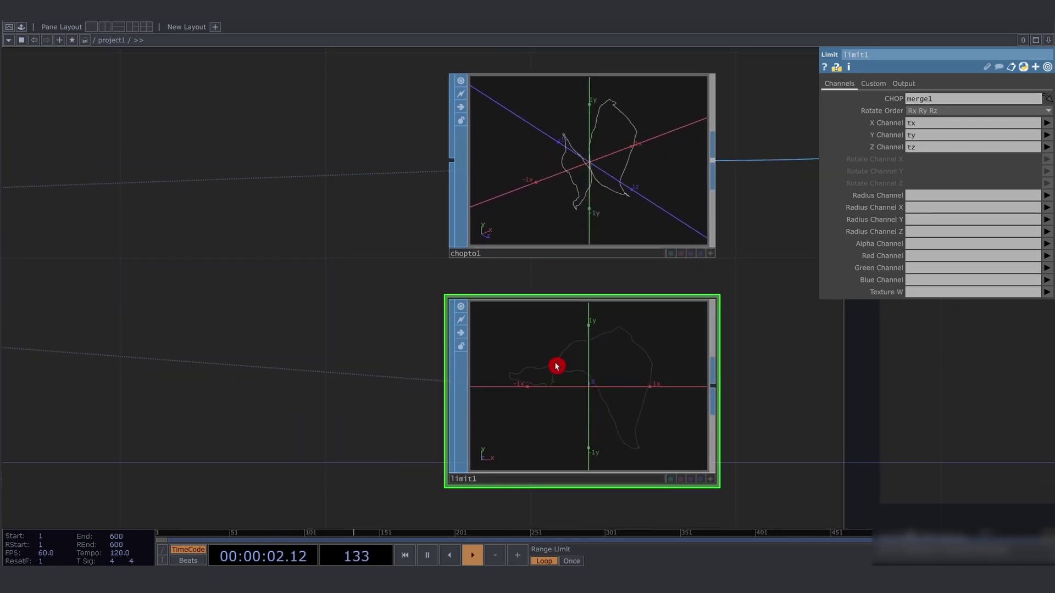
{"action": "left_click", "coordinate": [594, 179]}
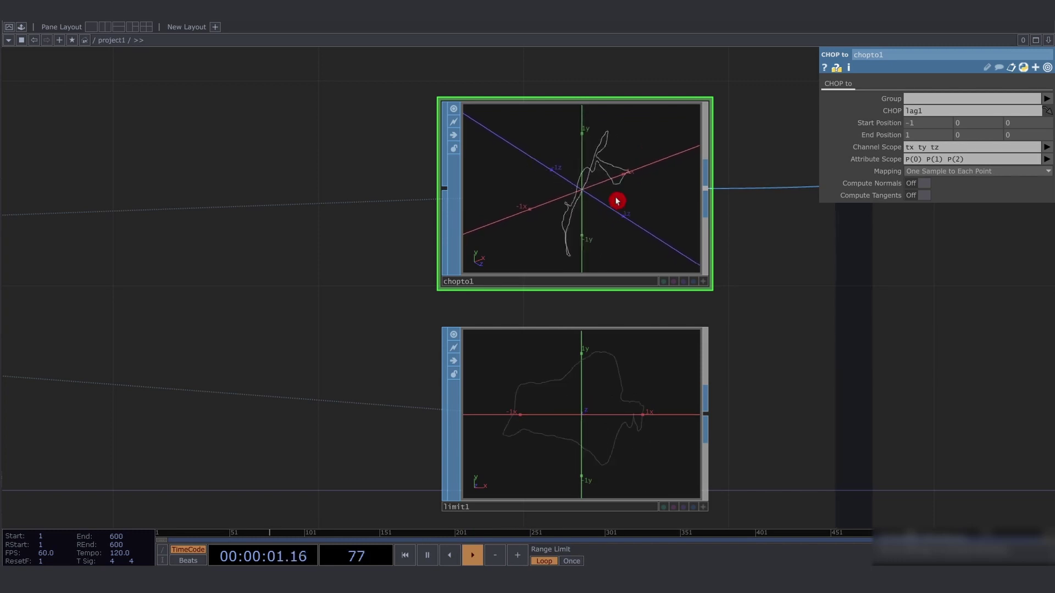
Examine the rendered shape and its motion up close in comp1 in the 3 Background section
{"action": "scroll", "coordinate": [451, 211], "scroll_direction": "down", "scroll_amount": 5}
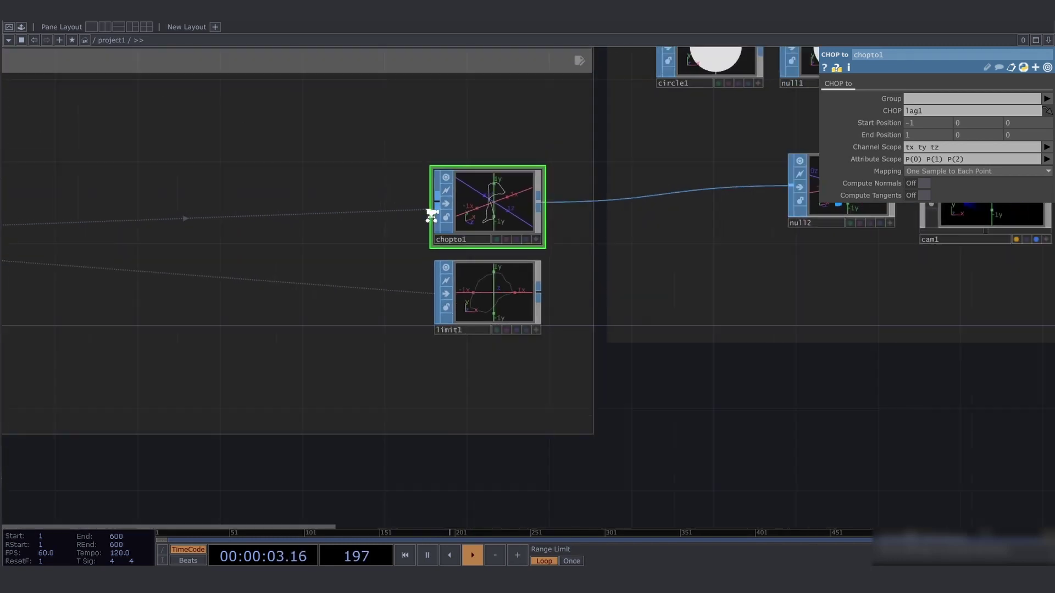
{"action": "left_click_drag", "start_coordinate": [622, 241], "coordinate": [304, 284]}
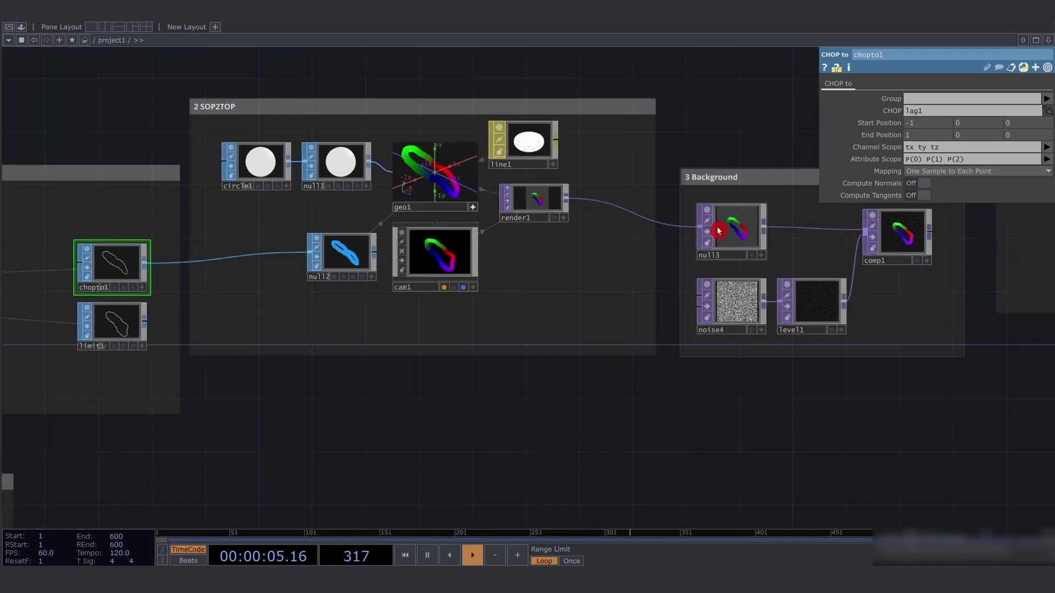
{"action": "left_click_drag", "start_coordinate": [932, 263], "coordinate": [760, 321]}
{"action": "scroll", "coordinate": [753, 255], "scroll_direction": "up", "scroll_amount": 10}
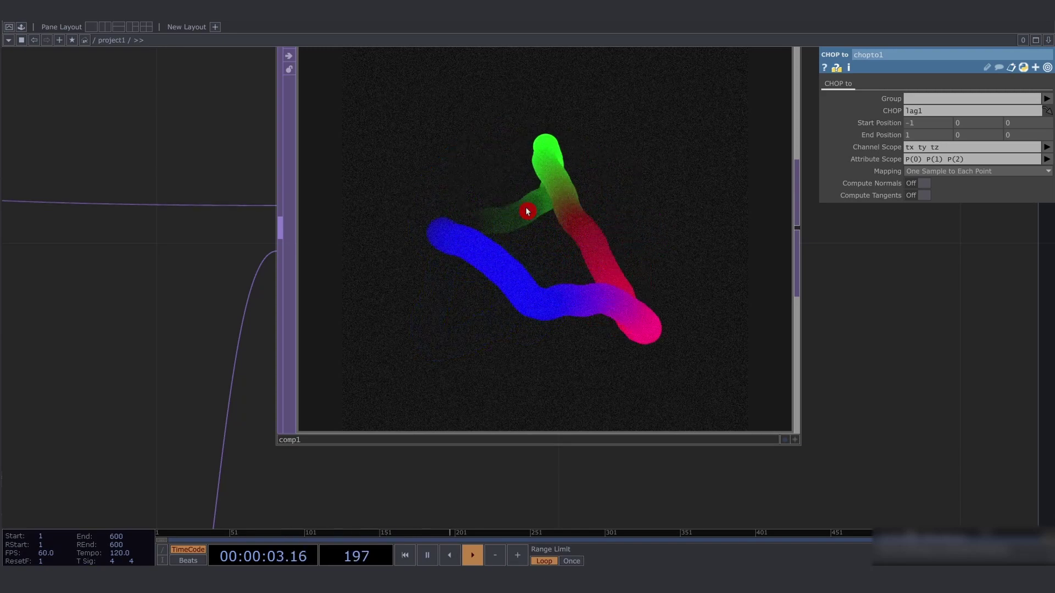
{"action": "scroll", "coordinate": [710, 200], "scroll_direction": "down", "scroll_amount": 8}
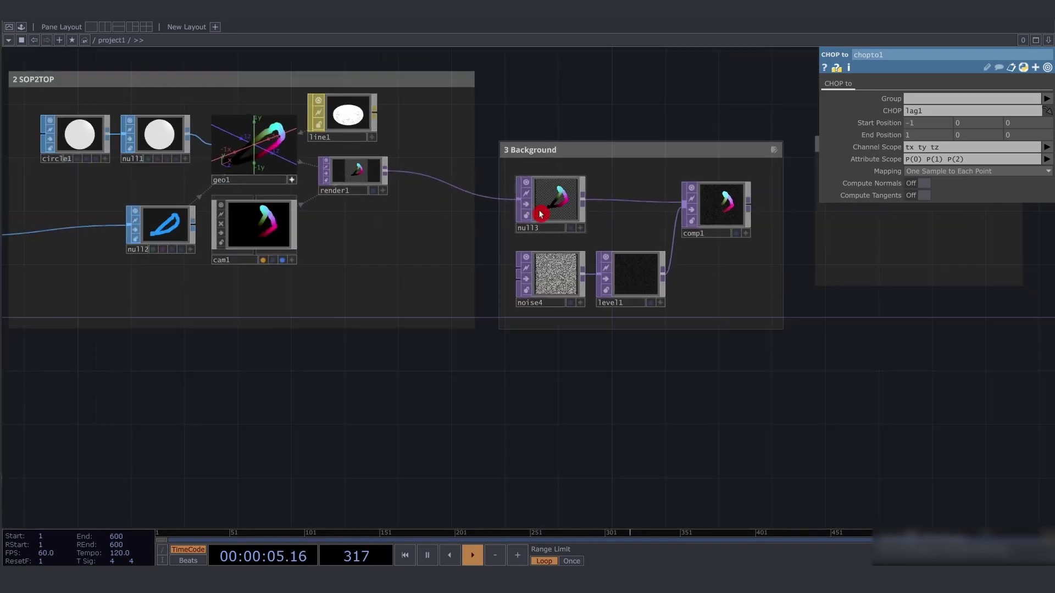
Append a Filter CHOP to lag1's output and place it beside lag1 in the 1 Macaroni CHOP2SOP section
{"action": "left_click_drag", "start_coordinate": [488, 259], "coordinate": [975, 271]}
{"action": "left_click_drag", "start_coordinate": [372, 251], "coordinate": [761, 246]}
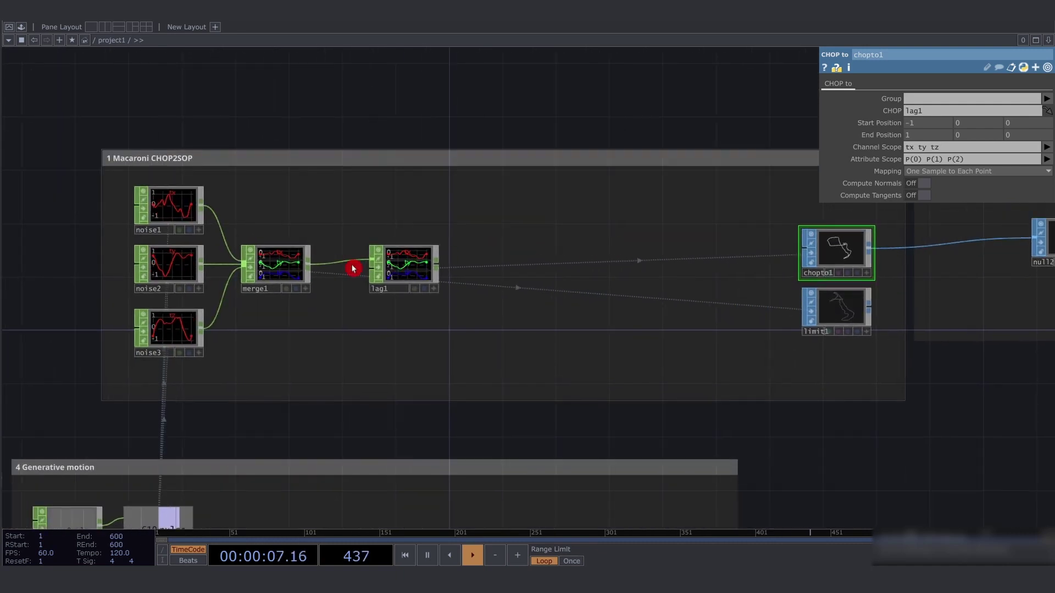
{"action": "scroll", "coordinate": [395, 268], "scroll_direction": "up", "scroll_amount": 3}
{"action": "right_click", "coordinate": [441, 273]}
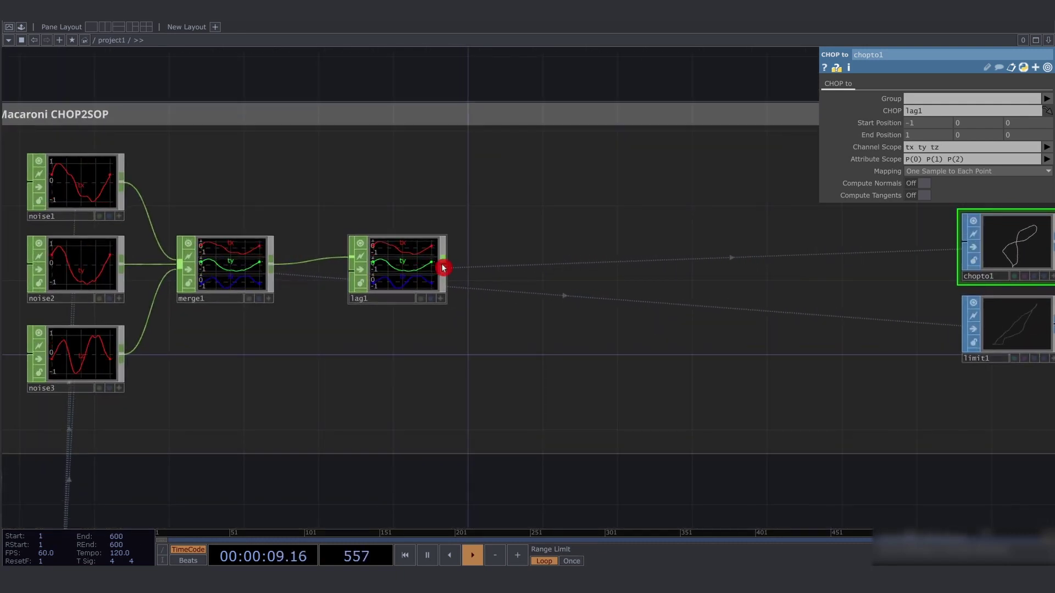
{"action": "type", "text": "filter"}
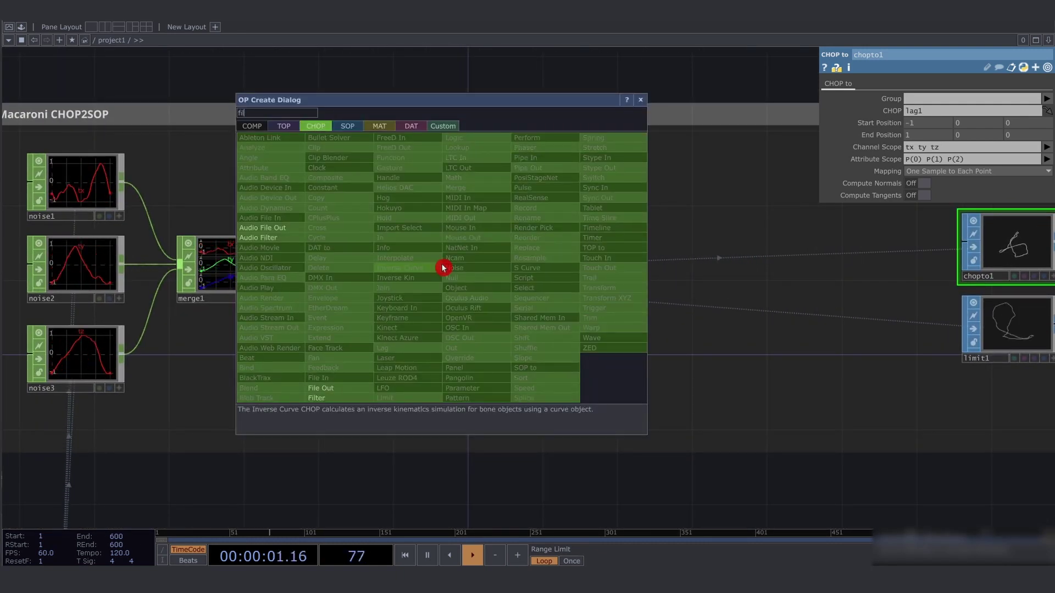
{"action": "left_click", "coordinate": [339, 398]}
{"action": "left_click", "coordinate": [539, 278]}
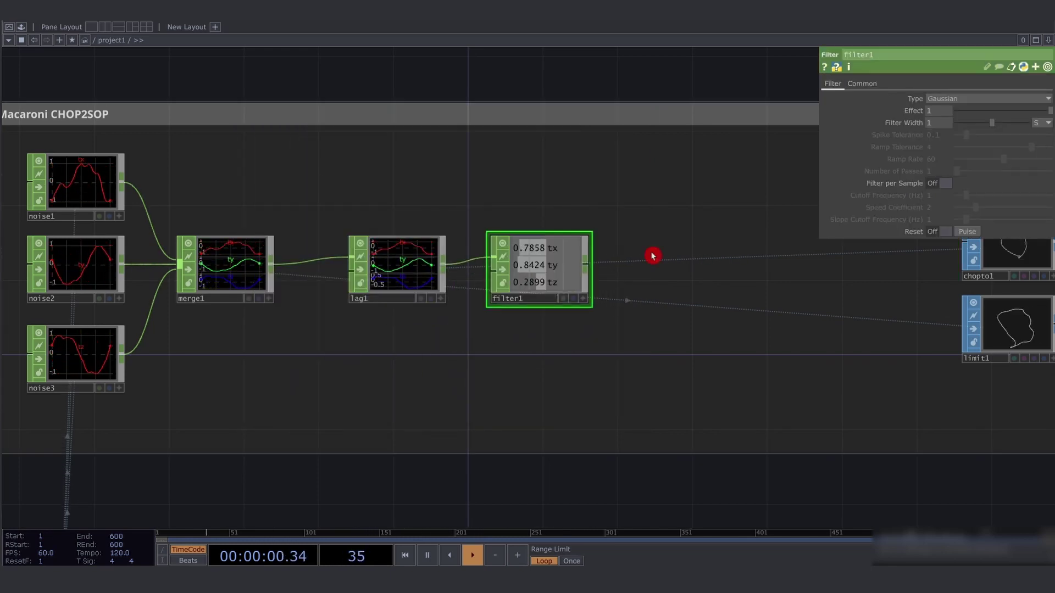
Turn off Time Slice and set Filter Width to 2 for filter1, comparing its channels with lag1's
{"action": "left_click", "coordinate": [861, 84]}
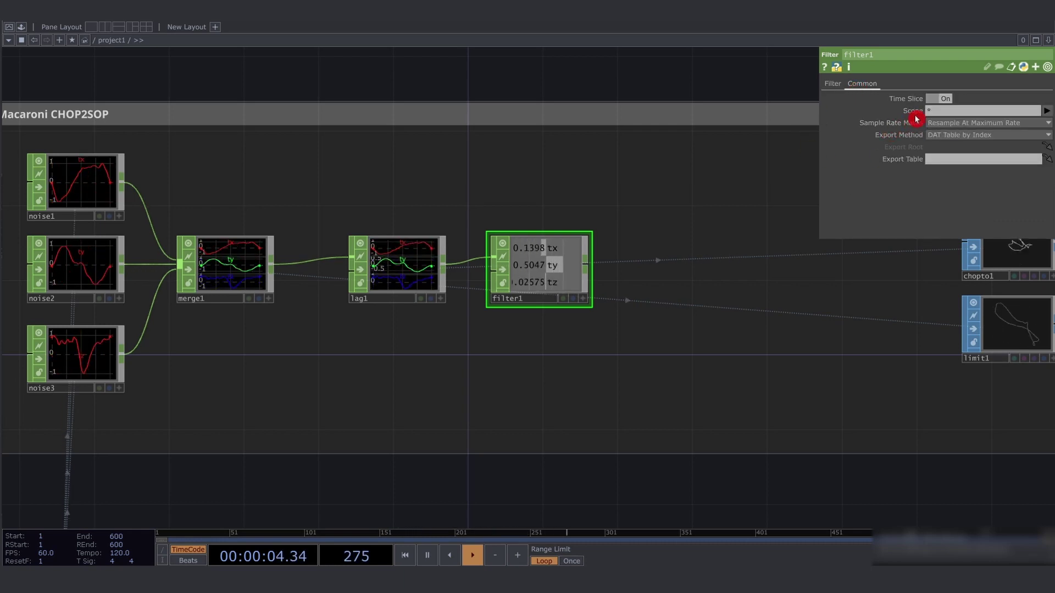
{"action": "left_click", "coordinate": [944, 99]}
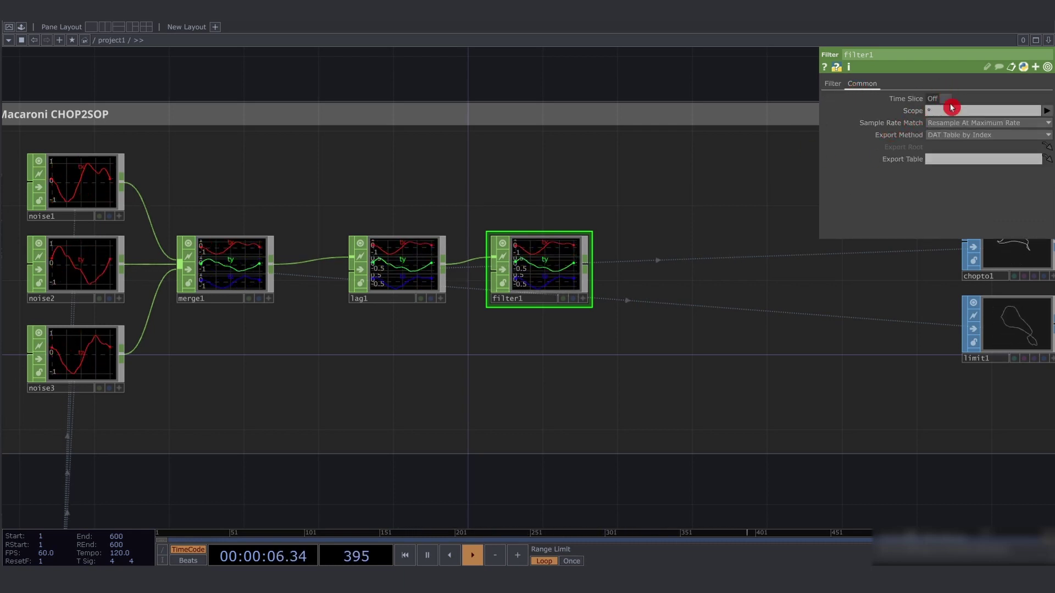
{"action": "scroll", "coordinate": [496, 258], "scroll_direction": "up", "scroll_amount": 5}
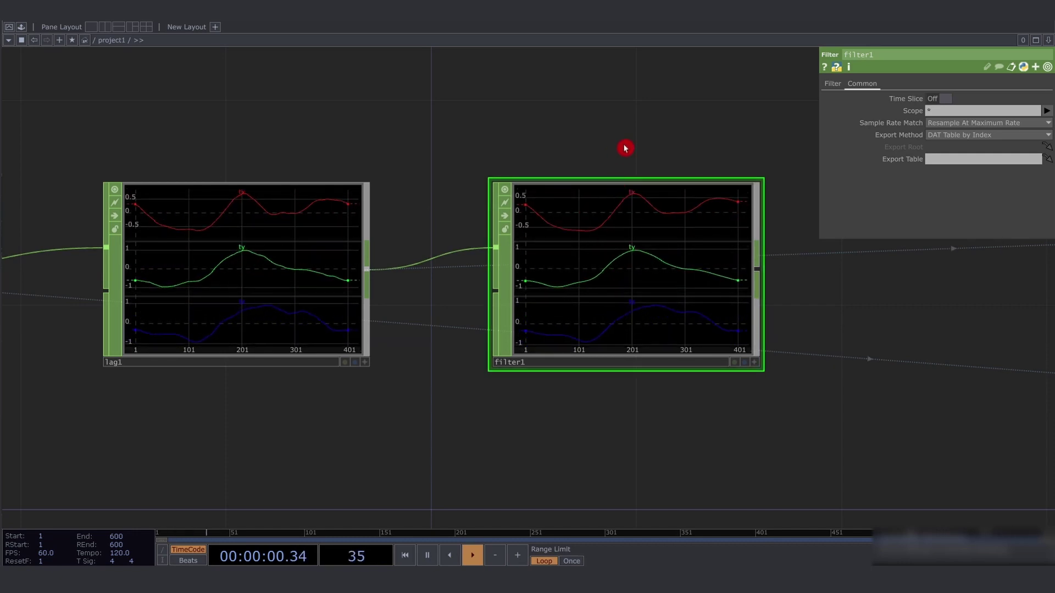
{"action": "left_click_drag", "start_coordinate": [623, 147], "coordinate": [600, 149]}
{"action": "left_click", "coordinate": [833, 85]}
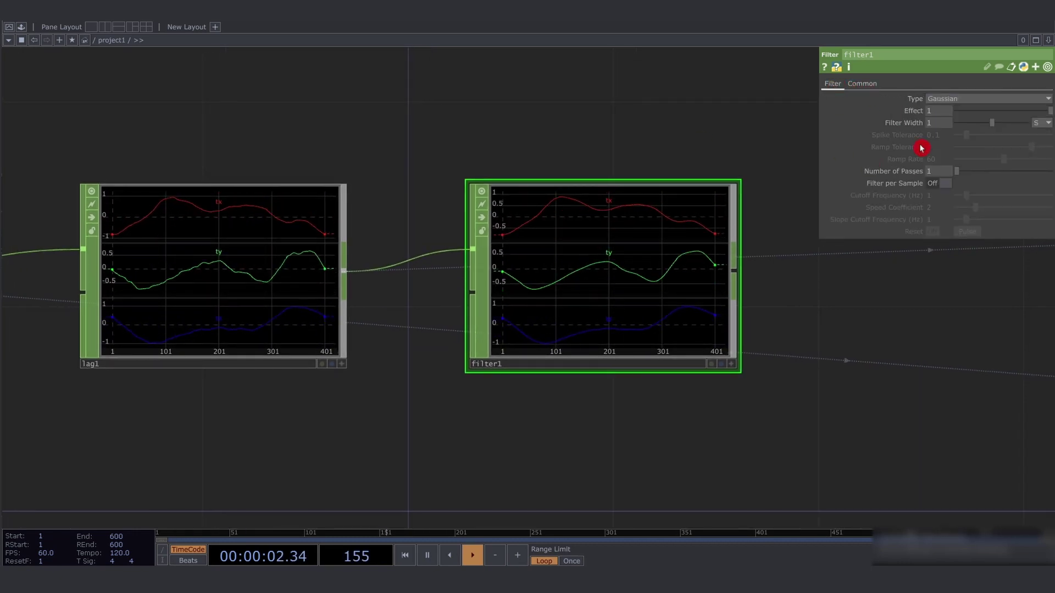
{"action": "mouse_move", "coordinate": [941, 127]}
{"action": "middle_mouse_down"}
{"action": "mouse_move", "coordinate": [937, 101]}
{"action": "mouse_move", "coordinate": [923, 125]}
{"action": "middle_mouse_up"}
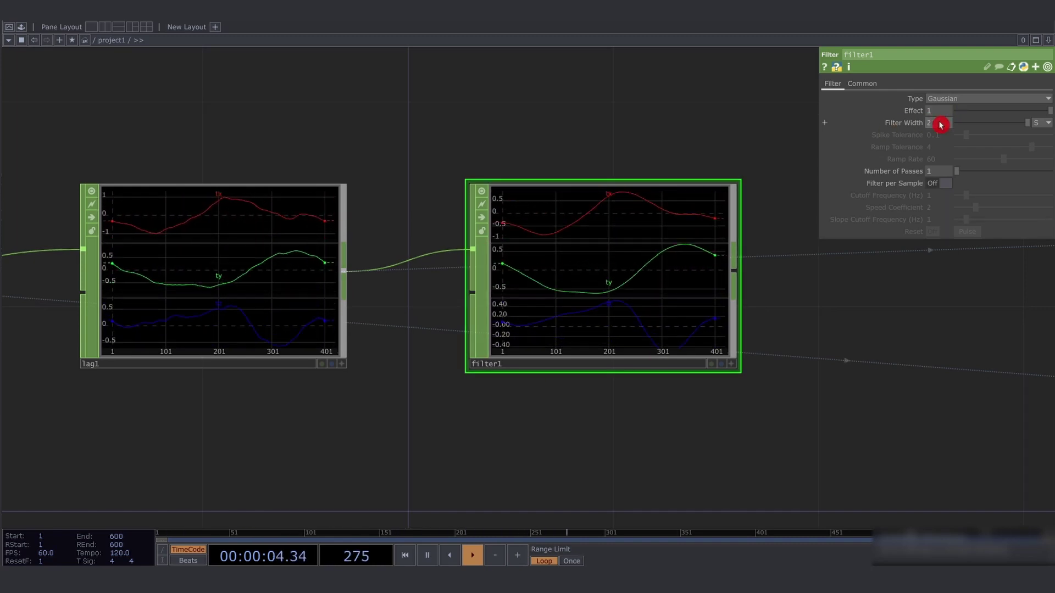
Review the composited shape in comp1 with filter1's Gaussian Filter Width kept at 2
{"action": "scroll", "coordinate": [325, 275], "scroll_direction": "down", "scroll_amount": 5}
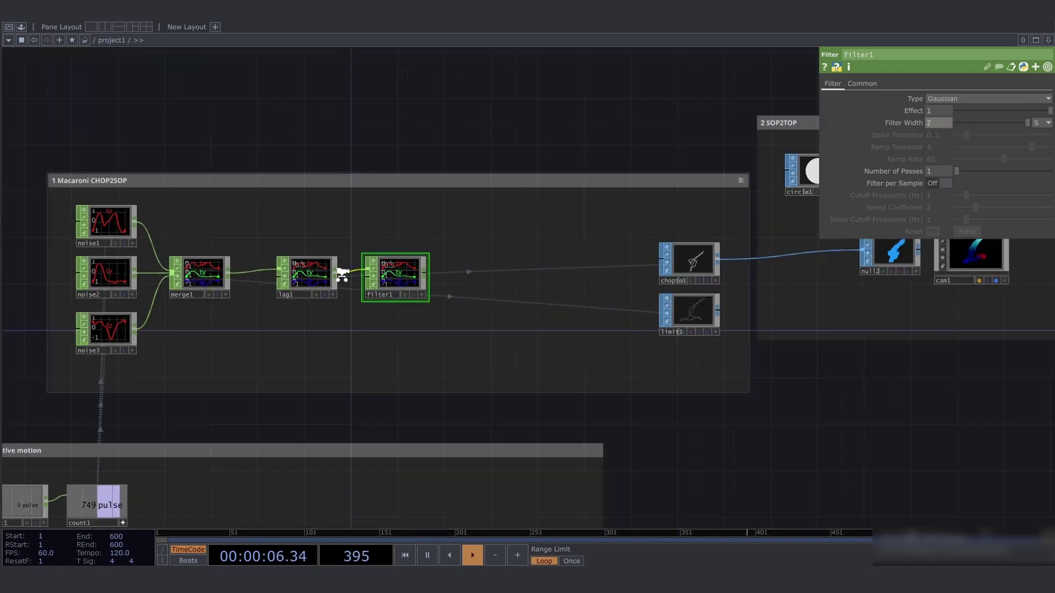
{"action": "left_click_drag", "start_coordinate": [902, 318], "coordinate": [634, 328]}
{"action": "left_click_drag", "start_coordinate": [768, 306], "coordinate": [493, 338]}
{"action": "scroll", "coordinate": [686, 289], "scroll_direction": "up", "scroll_amount": 10}
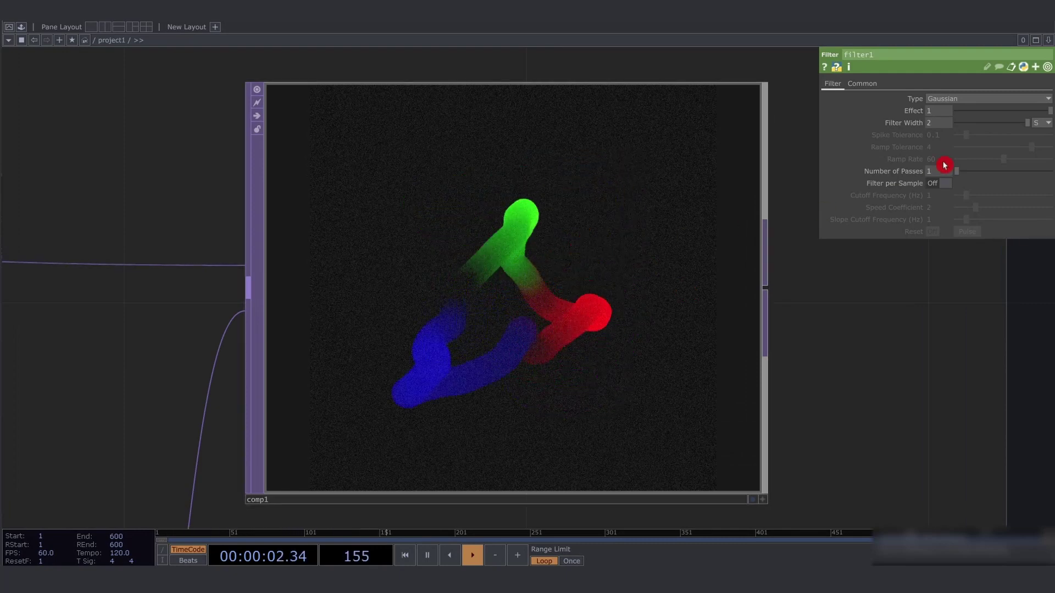
{"action": "middle_click_drag", "start_coordinate": [942, 127], "coordinate": [934, 108]}
{"action": "scroll", "coordinate": [768, 268], "scroll_direction": "down", "scroll_amount": 3}
{"action": "scroll", "coordinate": [769, 268], "scroll_direction": "down", "scroll_amount": 8}
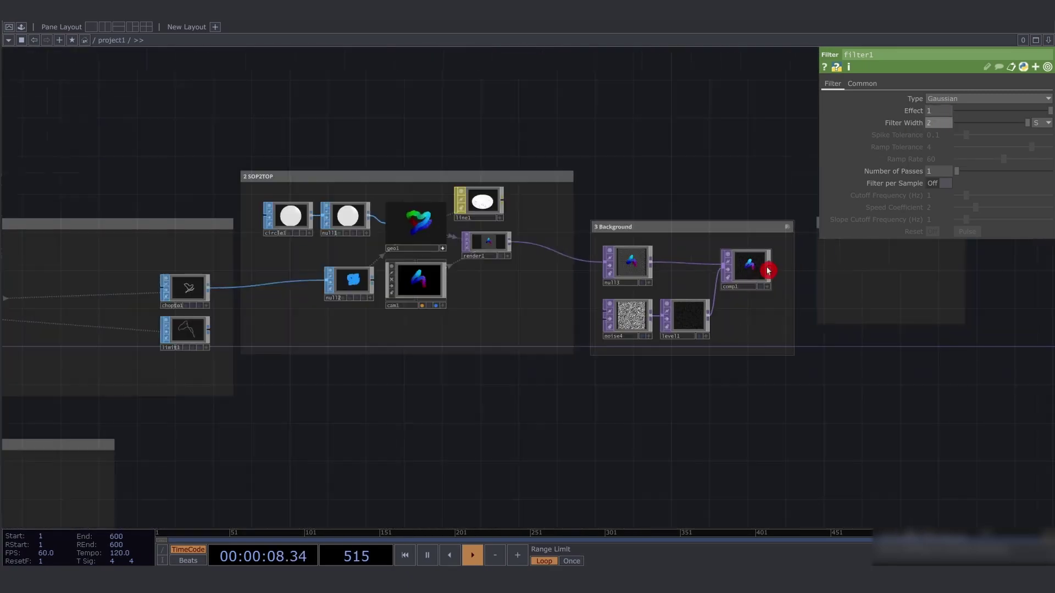
Inspect lag1, filter1 and chopto1, checking which CHOP chopto1 references
{"action": "left_click_drag", "start_coordinate": [337, 261], "coordinate": [767, 263]}
{"action": "scroll", "coordinate": [383, 320], "scroll_direction": "up", "scroll_amount": 5}
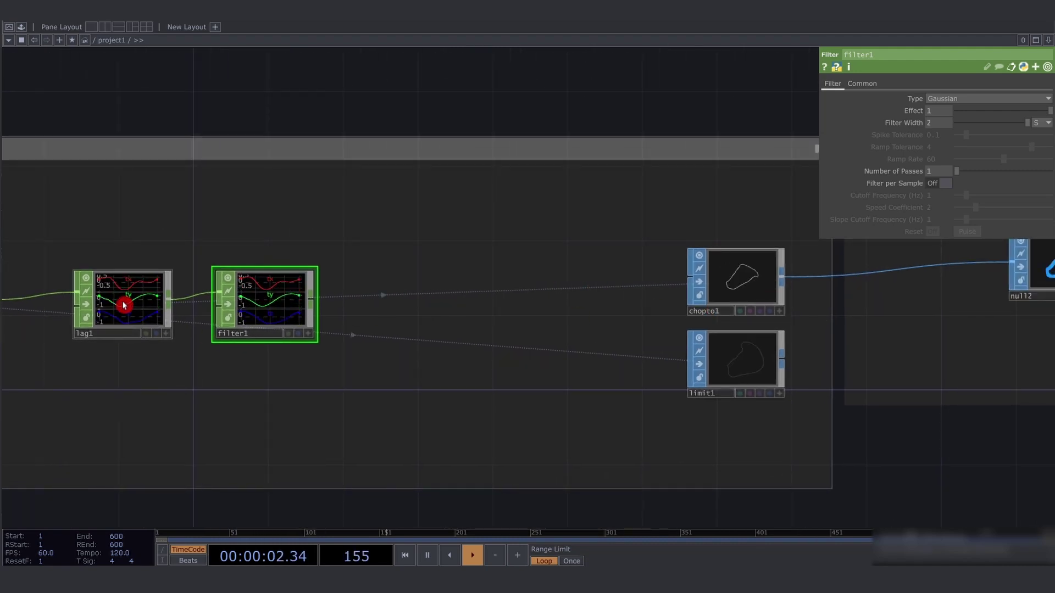
{"action": "left_click", "coordinate": [124, 306]}
{"action": "left_click", "coordinate": [756, 282]}
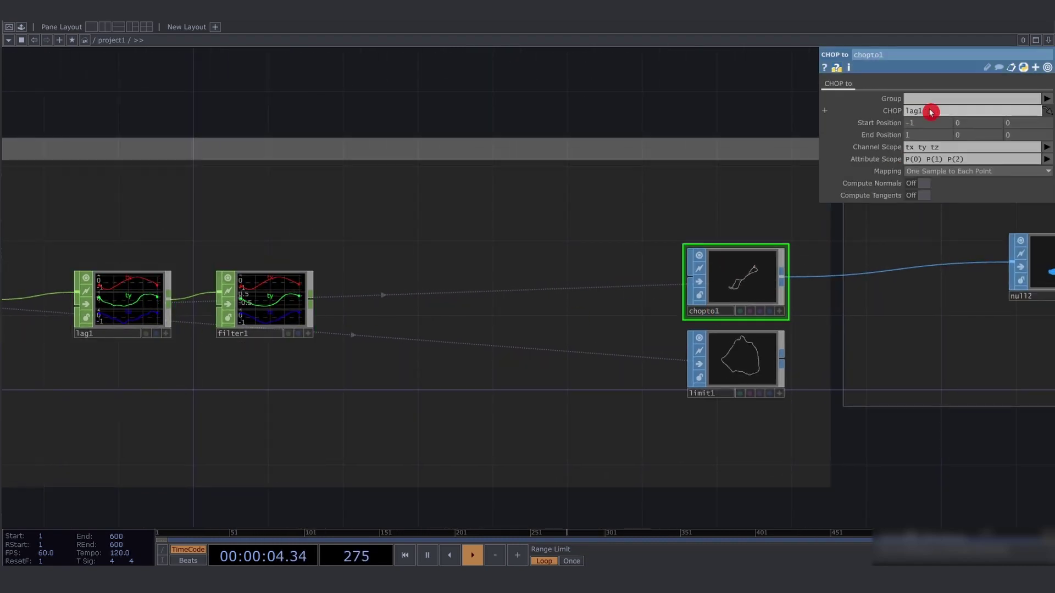
{"action": "left_click", "coordinate": [264, 303]}
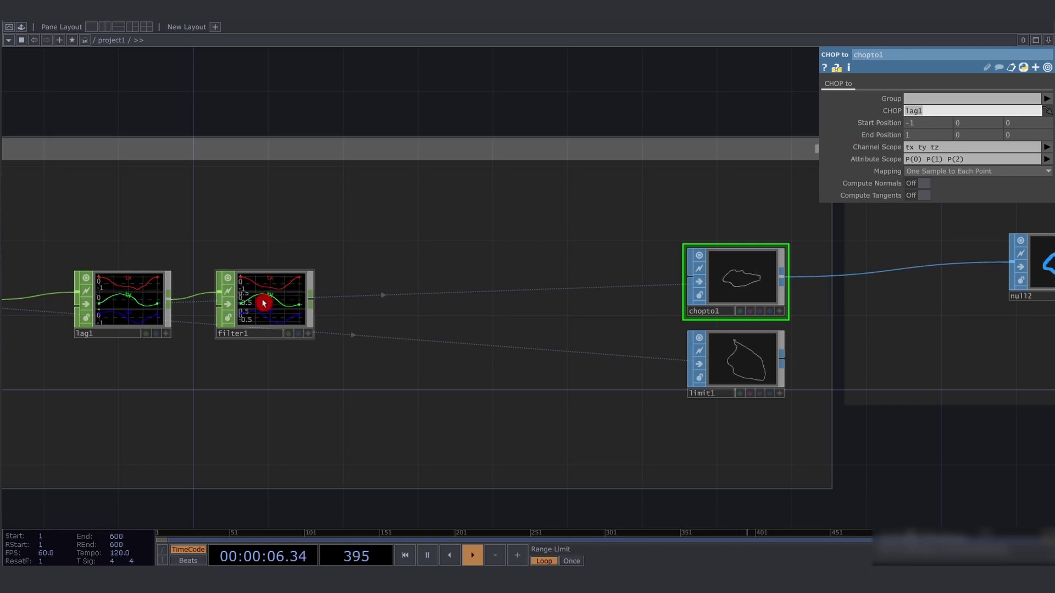
{"action": "left_click", "coordinate": [271, 309]}
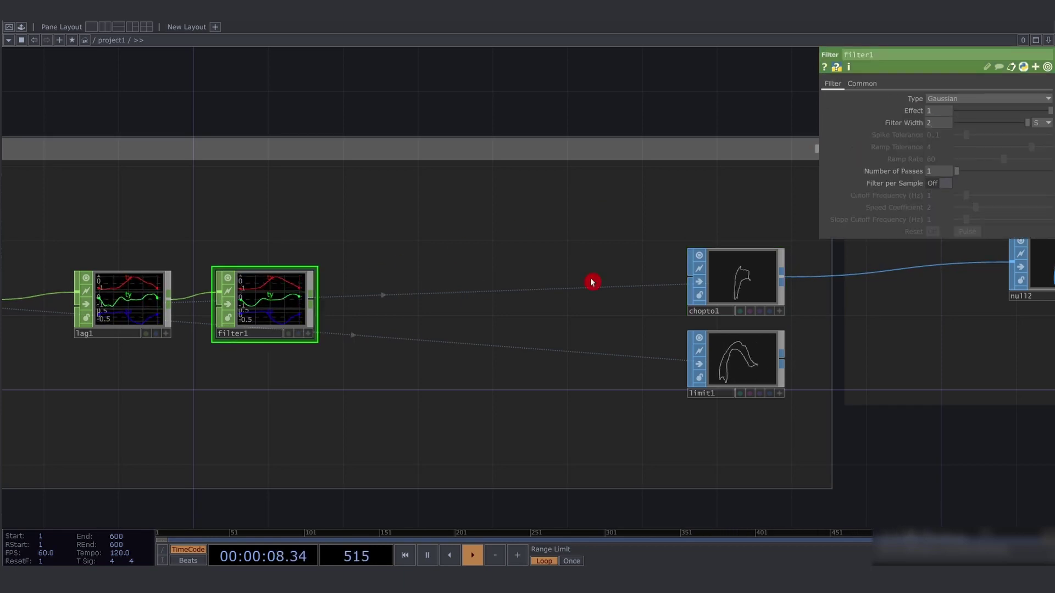
{"action": "left_click", "coordinate": [755, 291]}
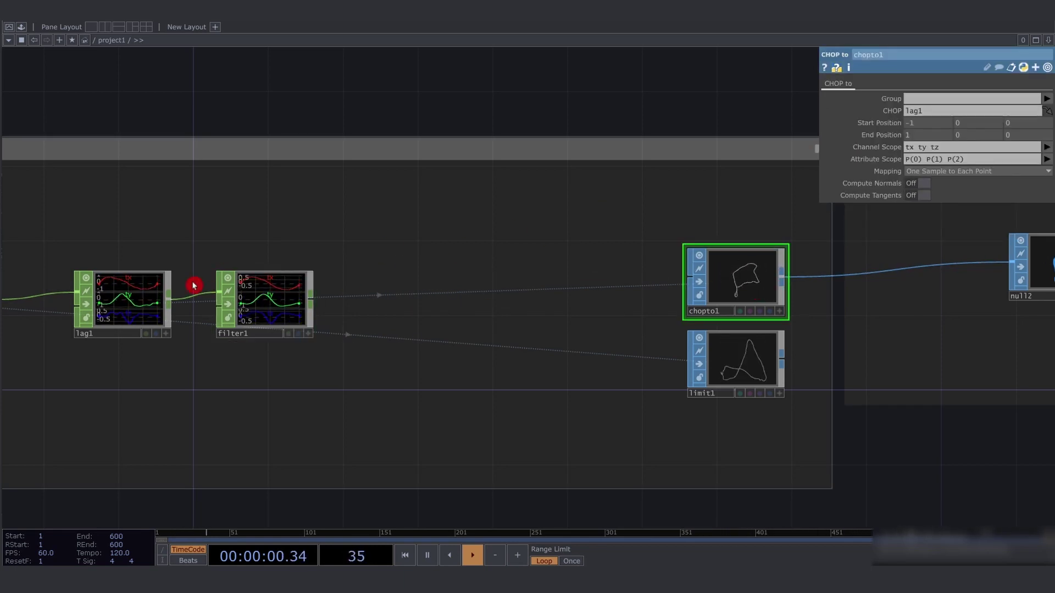
{"action": "left_click_drag", "start_coordinate": [712, 209], "coordinate": [723, 207]}
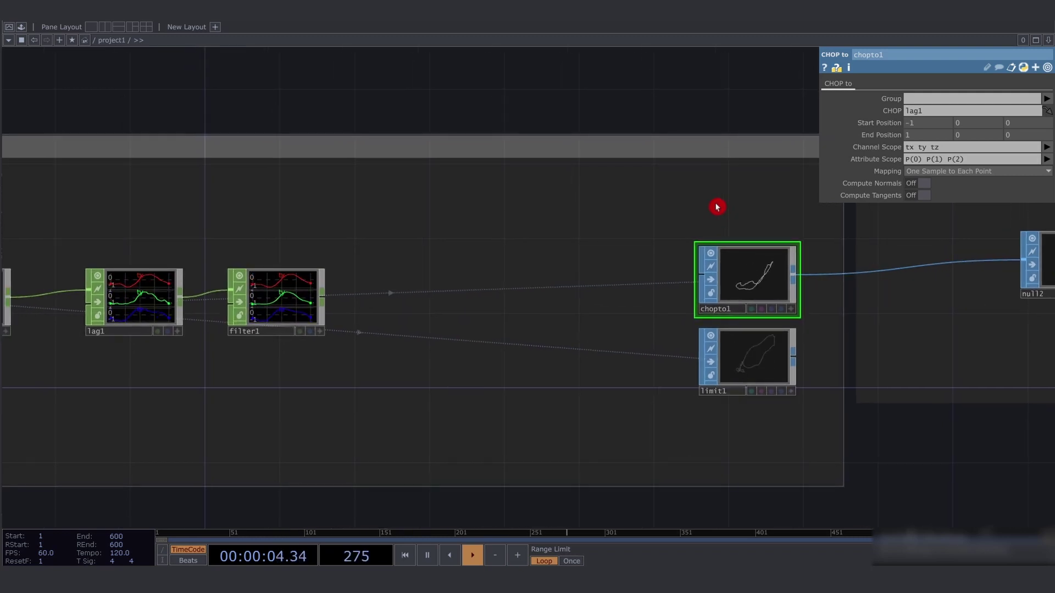
Append a Null CHOP to filter1's output and place it between filter1 and chopto1
{"action": "left_click", "coordinate": [283, 298]}
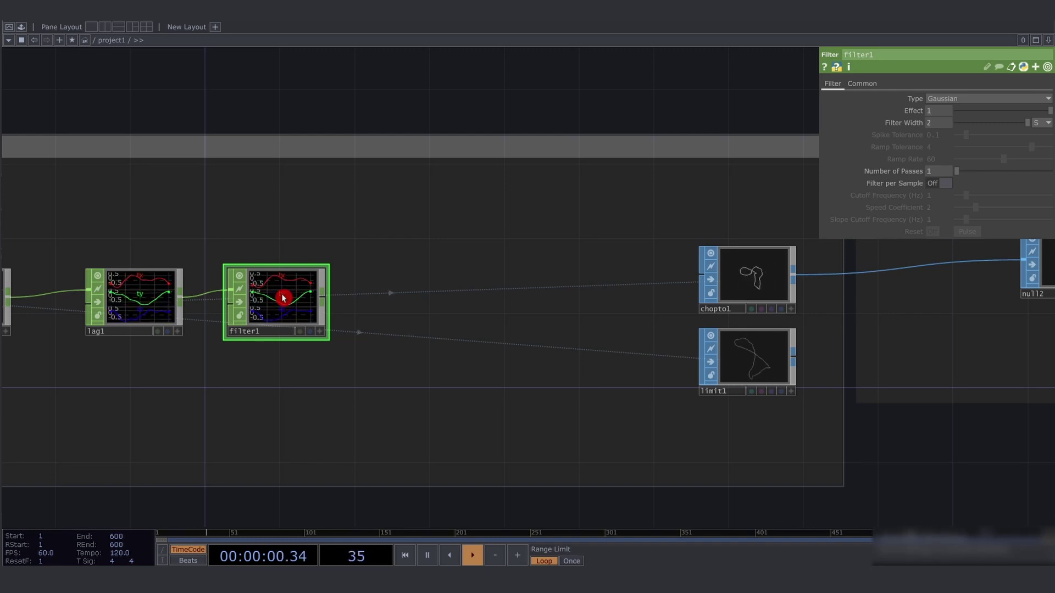
{"action": "left_click", "coordinate": [324, 297]}
{"action": "left_click", "coordinate": [532, 304]}
{"action": "left_click_drag", "start_coordinate": [535, 297], "coordinate": [563, 298]}
{"action": "right_click_drag", "start_coordinate": [509, 234], "coordinate": [642, 381]}
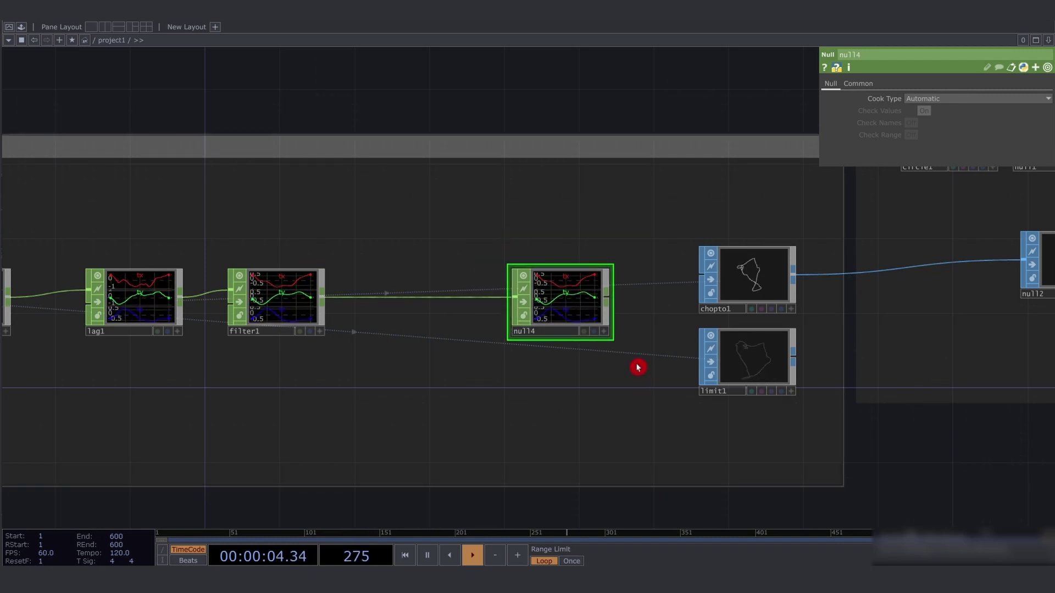
Set chopto1's CHOP reference to null4
{"action": "left_click", "coordinate": [734, 284]}
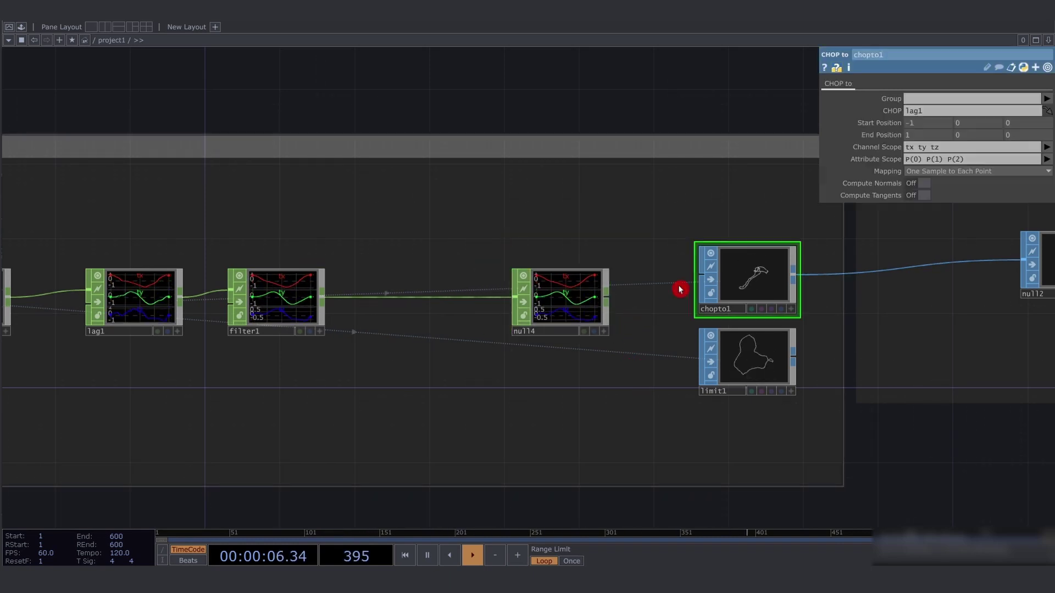
{"action": "left_click_drag", "start_coordinate": [569, 307], "coordinate": [944, 114]}
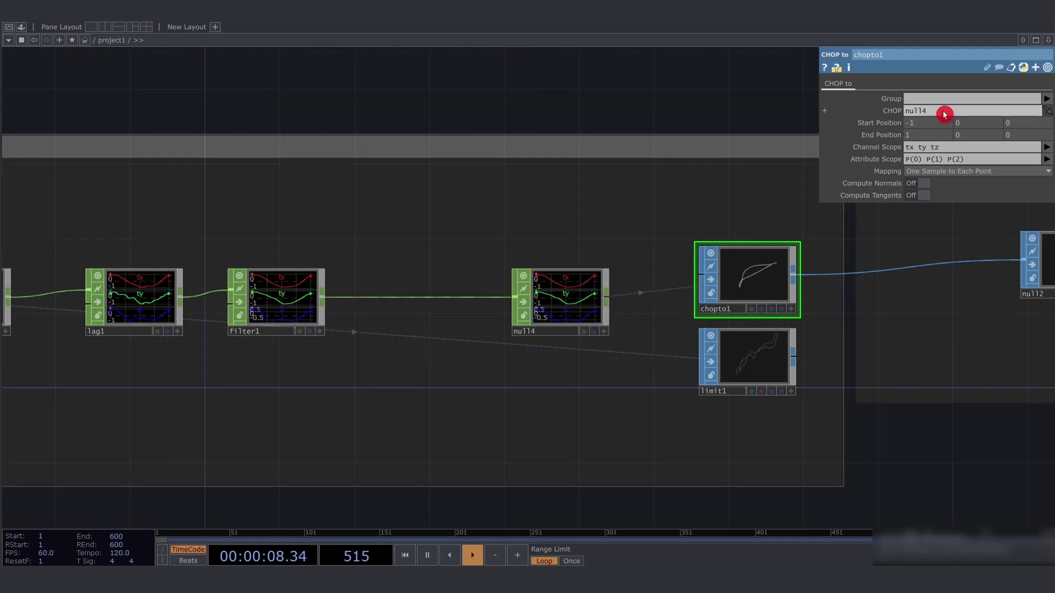
Review the chain from lag1 and filter1 through null4 to chopto1 and limit1, checking how the CHOP and SOP operators are linked
{"action": "left_click_drag", "start_coordinate": [122, 233], "coordinate": [490, 374]}
{"action": "left_click_drag", "start_coordinate": [133, 233], "coordinate": [476, 388]}
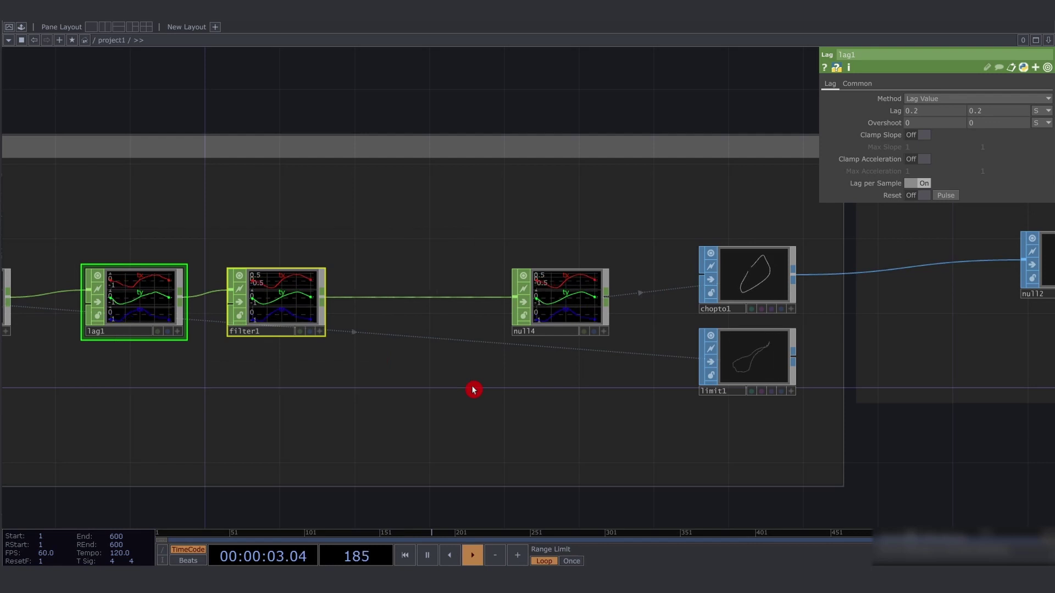
{"action": "left_click", "coordinate": [544, 291]}
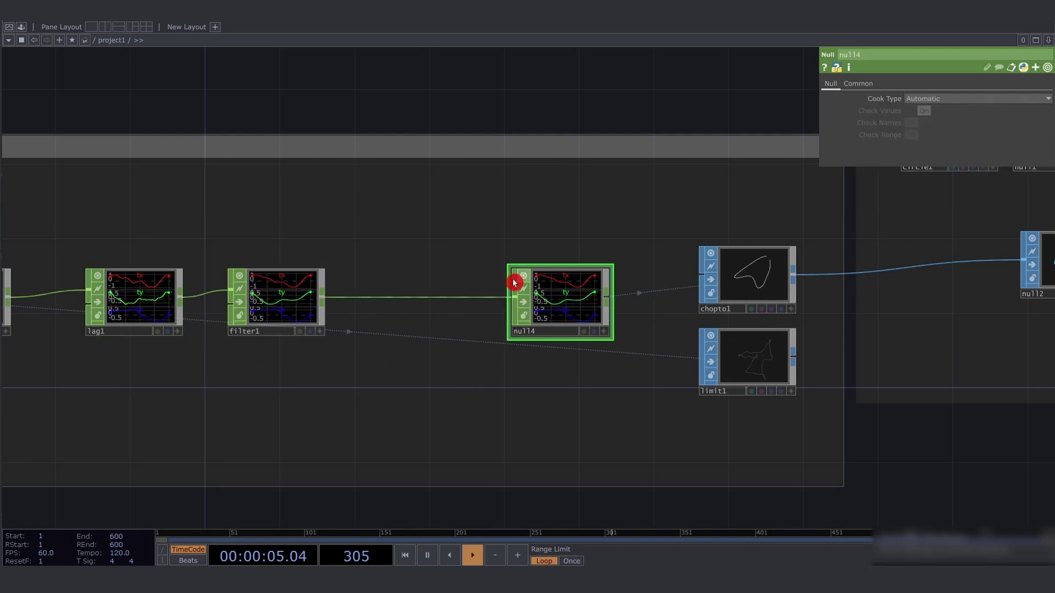
{"action": "left_click", "coordinate": [757, 274]}
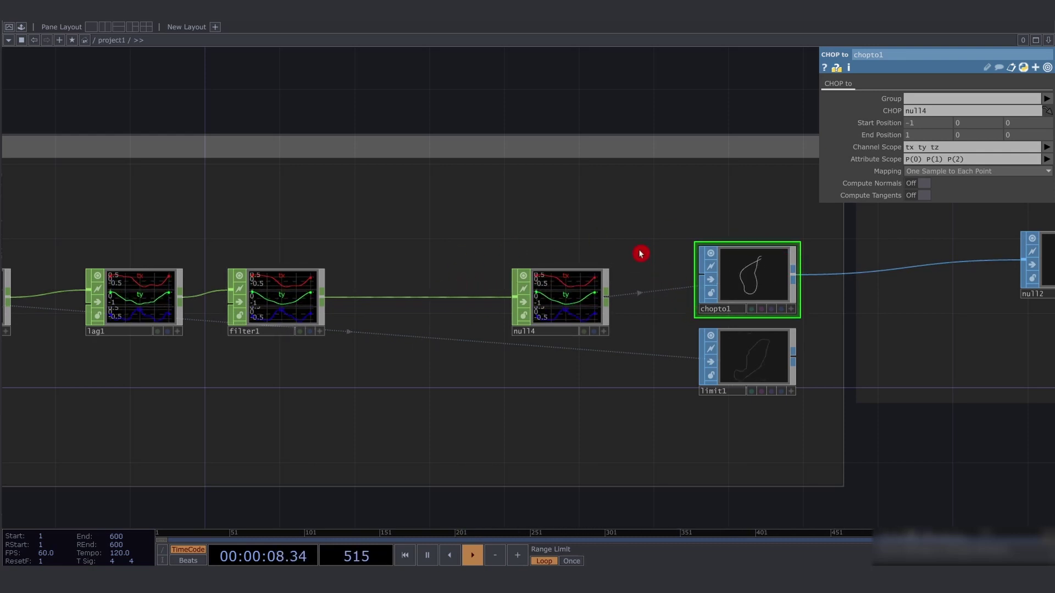
{"action": "left_click", "coordinate": [554, 292]}
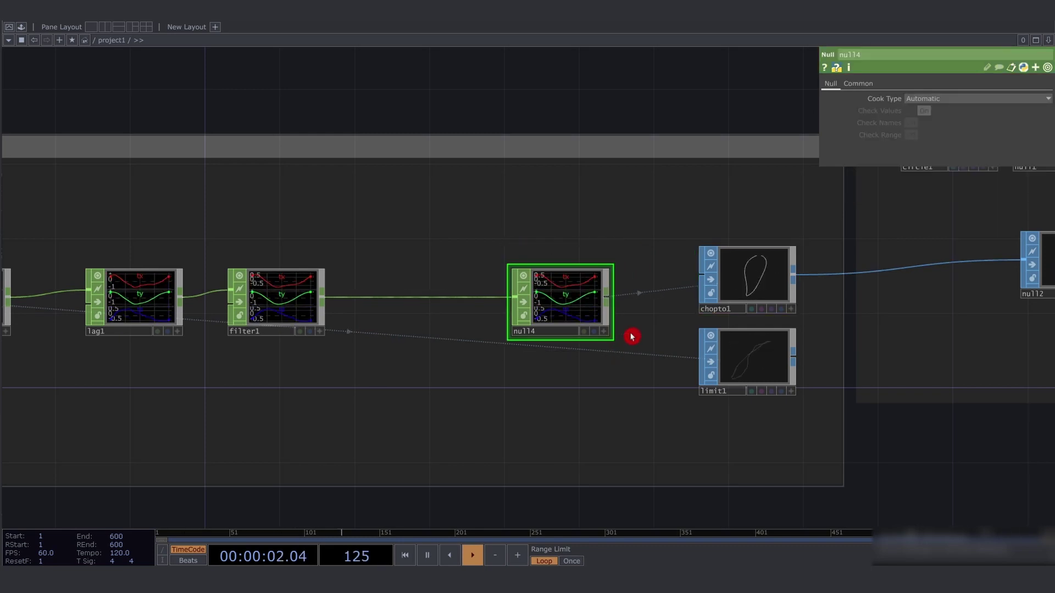
{"action": "left_click", "coordinate": [751, 275]}
{"action": "left_click", "coordinate": [555, 288]}
{"action": "left_click", "coordinate": [727, 286]}
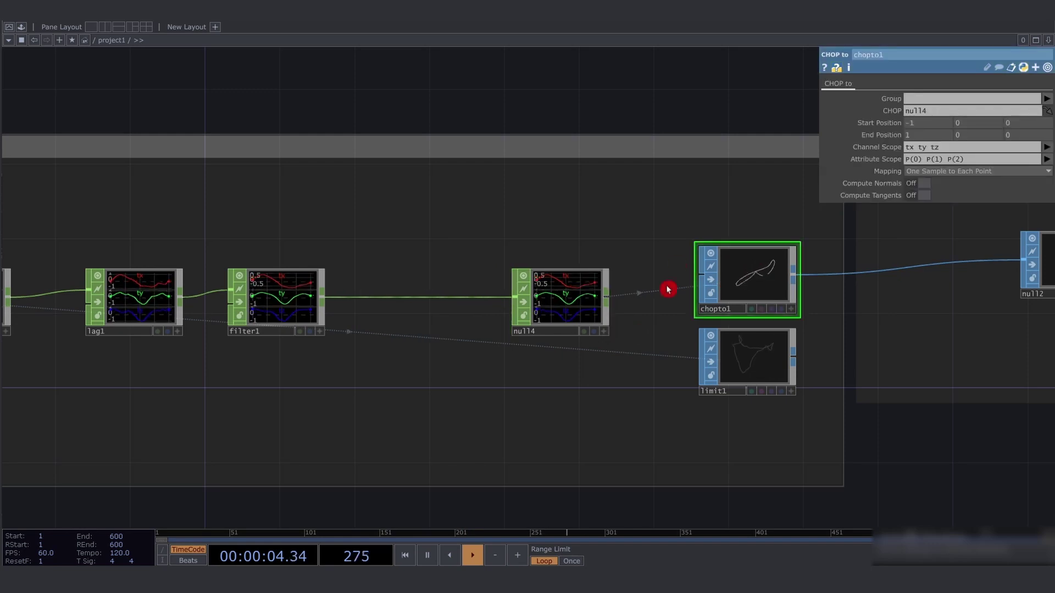
{"action": "left_click_drag", "start_coordinate": [758, 235], "coordinate": [690, 273]}
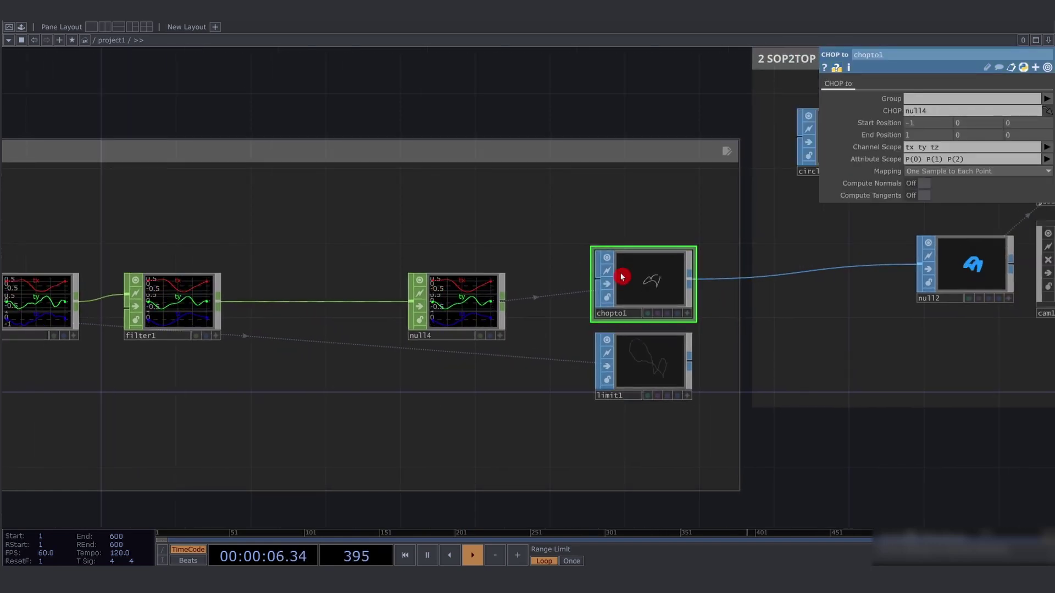
{"action": "left_click", "coordinate": [427, 303]}
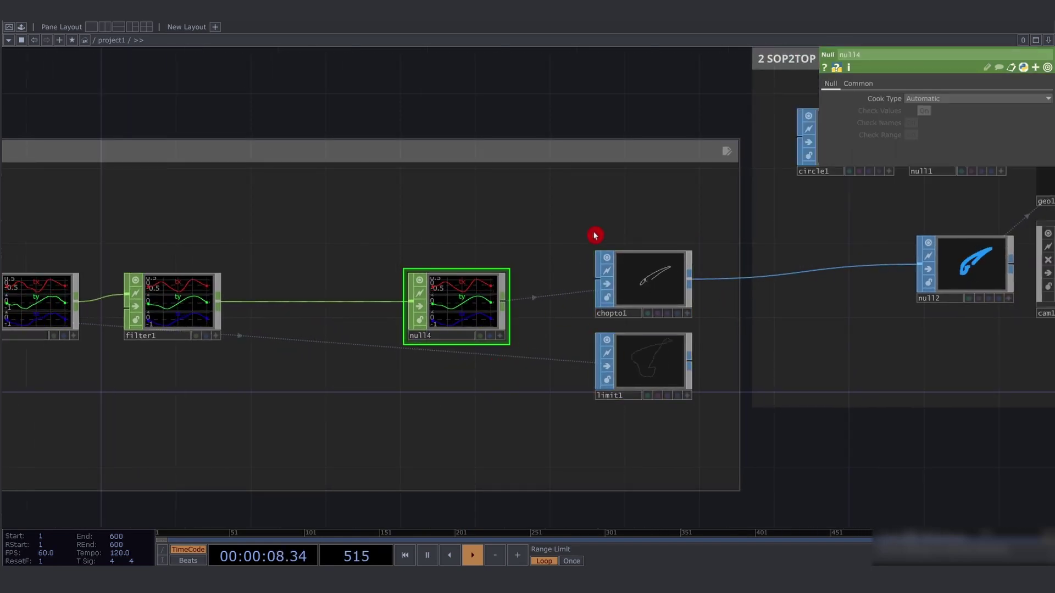
{"action": "left_click_drag", "start_coordinate": [588, 210], "coordinate": [684, 407]}
Examine the composited shape in comp1 with null4 driving chopto1
{"action": "left_click_drag", "start_coordinate": [538, 253], "coordinate": [328, 271]}
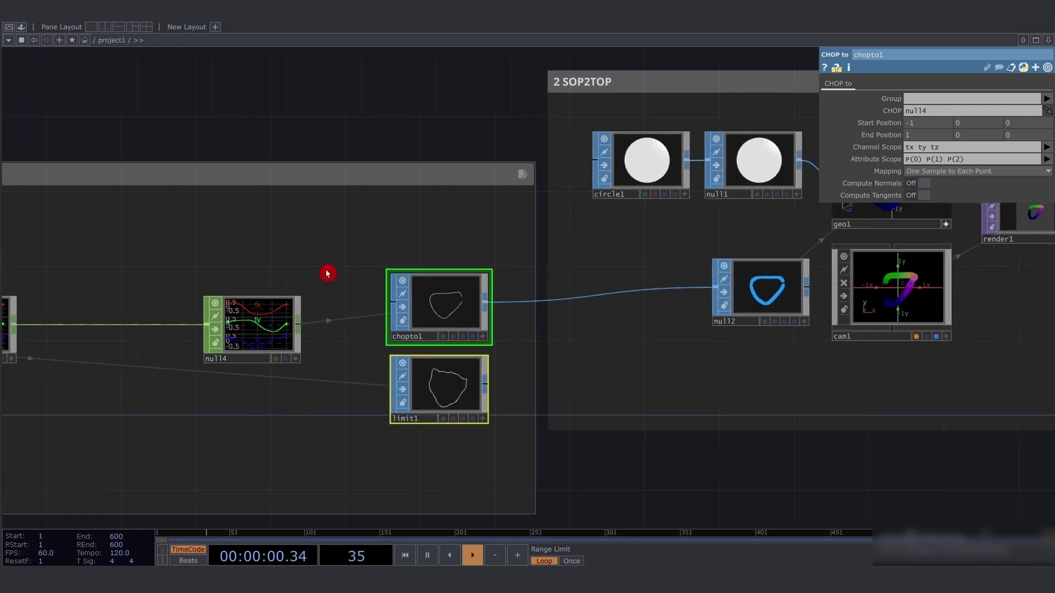
{"action": "scroll", "coordinate": [216, 291], "scroll_direction": "down", "scroll_amount": 2}
{"action": "left_click_drag", "start_coordinate": [768, 313], "coordinate": [340, 340]}
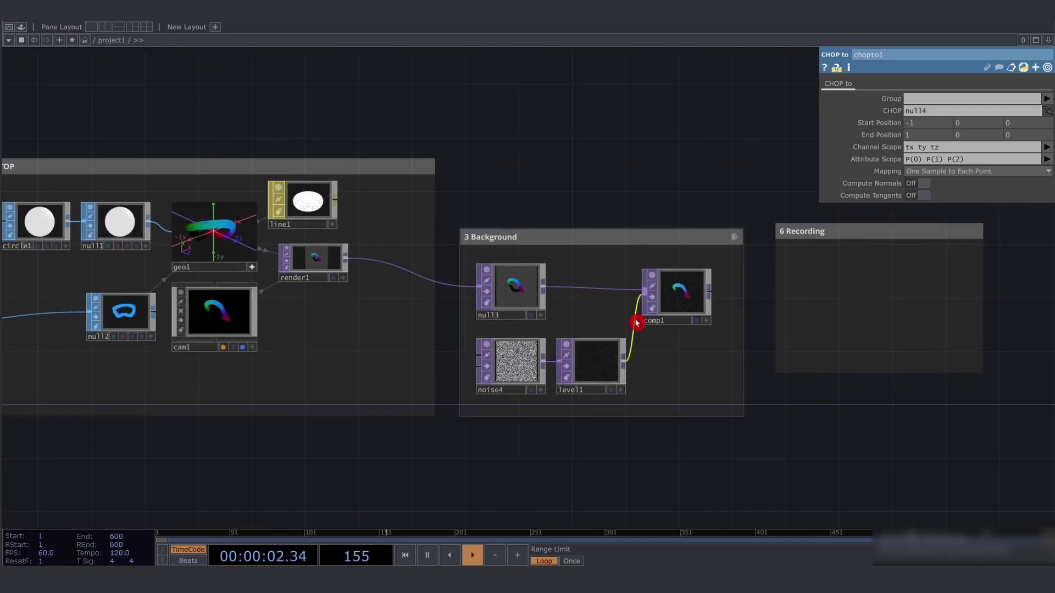
{"action": "scroll", "coordinate": [681, 294], "scroll_direction": "up", "scroll_amount": 10}
{"action": "scroll", "coordinate": [641, 283], "scroll_direction": "down", "scroll_amount": 2}
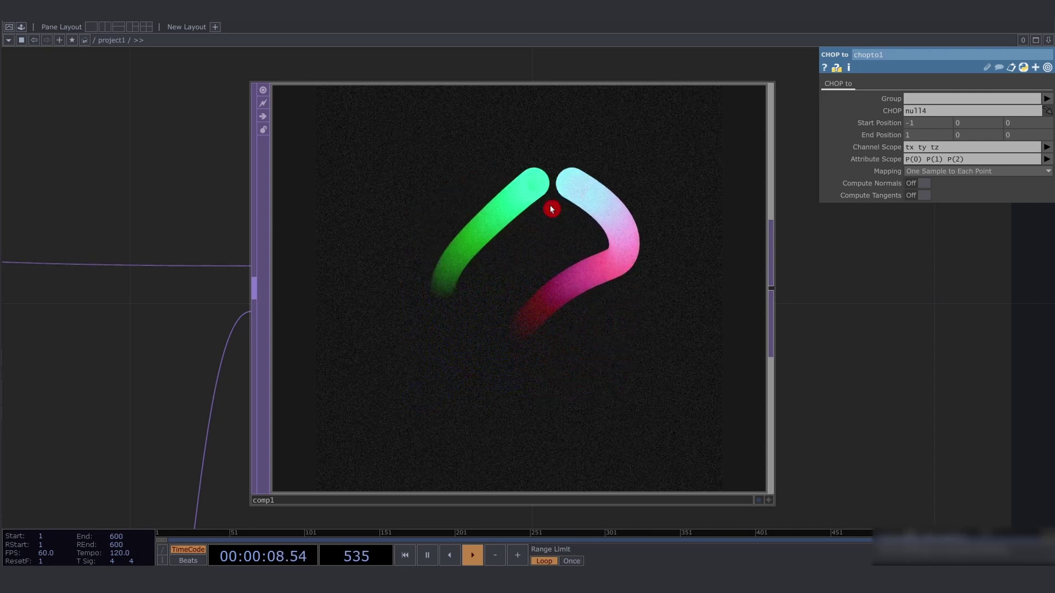
Move count1 lower in the Generative motion section and branch a Trigger CHOP off beat1's output, placing it well beyond count1
{"action": "scroll", "coordinate": [582, 187], "scroll_direction": "down", "scroll_amount": 10}
{"action": "left_click_drag", "start_coordinate": [445, 244], "coordinate": [690, 292]}
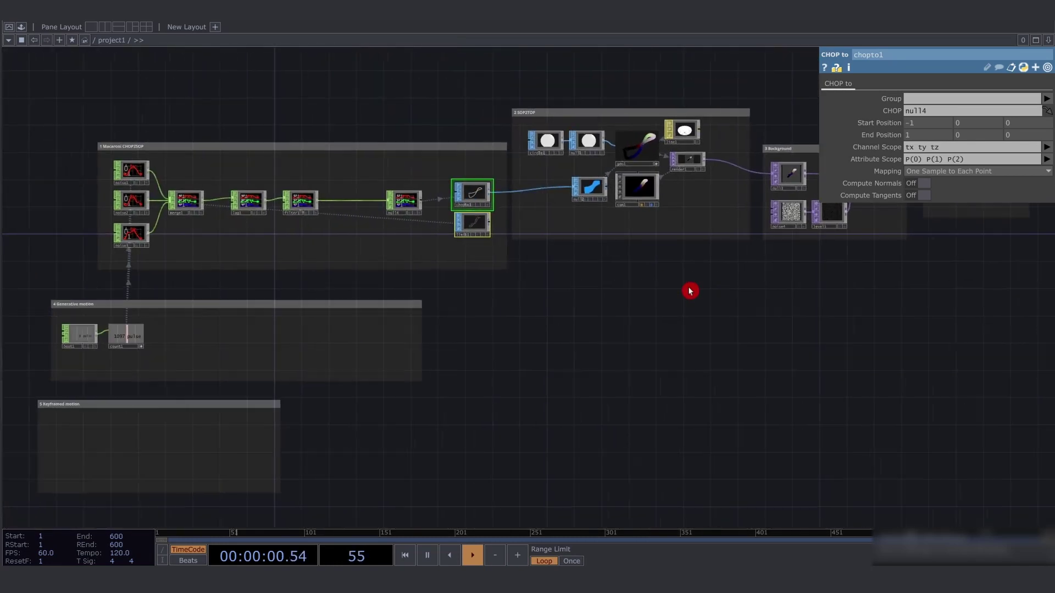
{"action": "left_click_drag", "start_coordinate": [194, 329], "coordinate": [287, 330]}
{"action": "scroll", "coordinate": [290, 330], "scroll_direction": "up", "scroll_amount": 6}
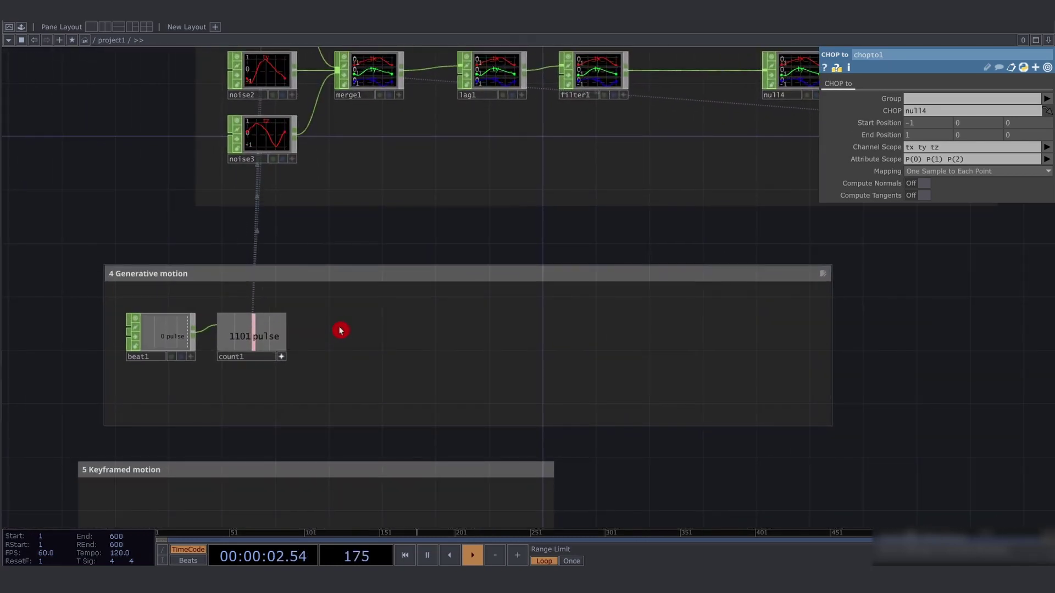
{"action": "left_click_drag", "start_coordinate": [251, 360], "coordinate": [251, 407]}
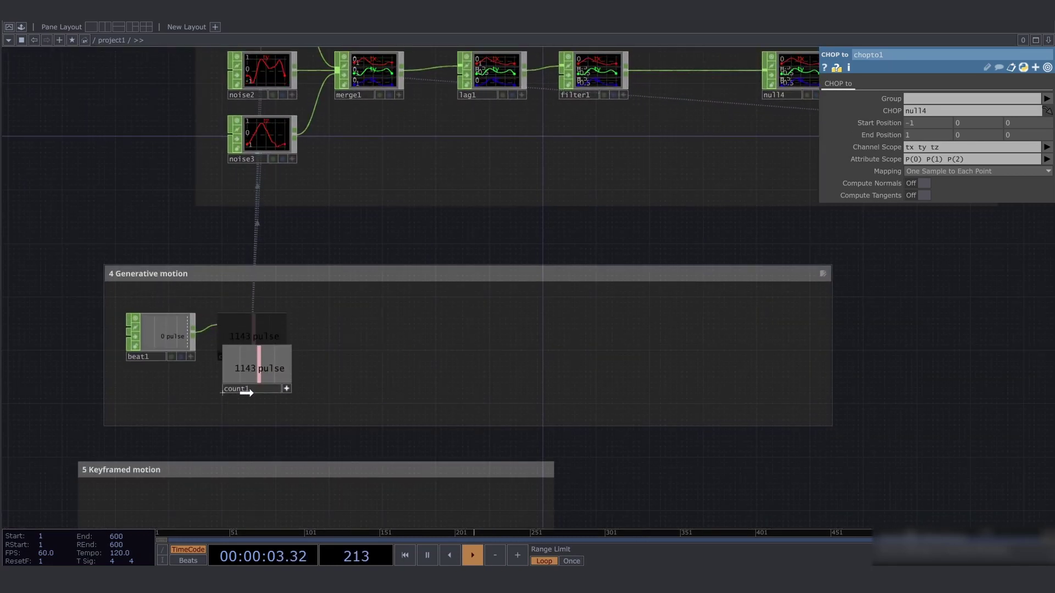
{"action": "right_click", "coordinate": [195, 343]}
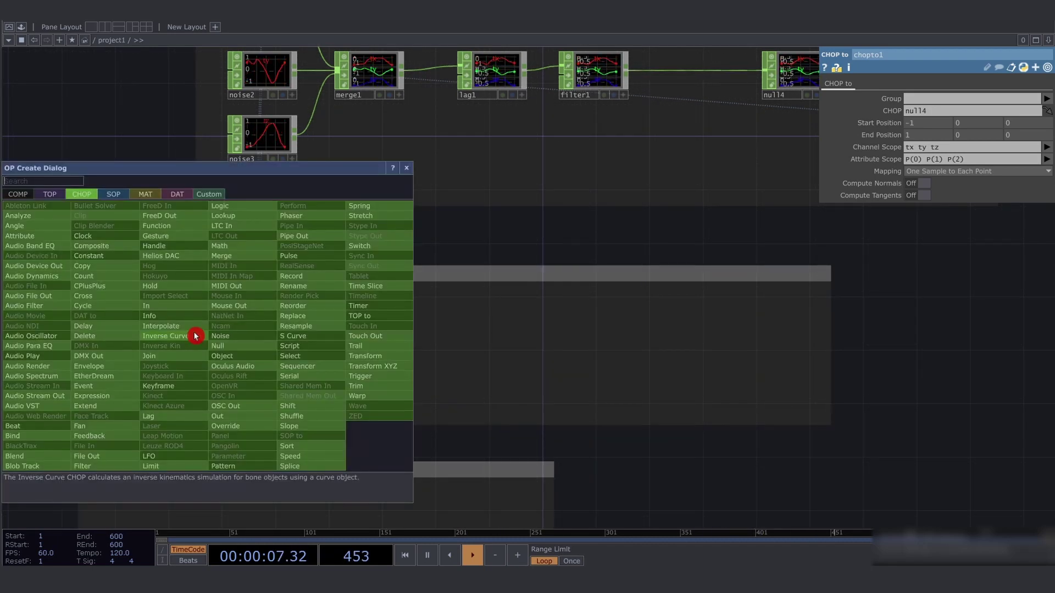
{"action": "type", "text": "trigger"}
{"action": "key", "text": "Return"}
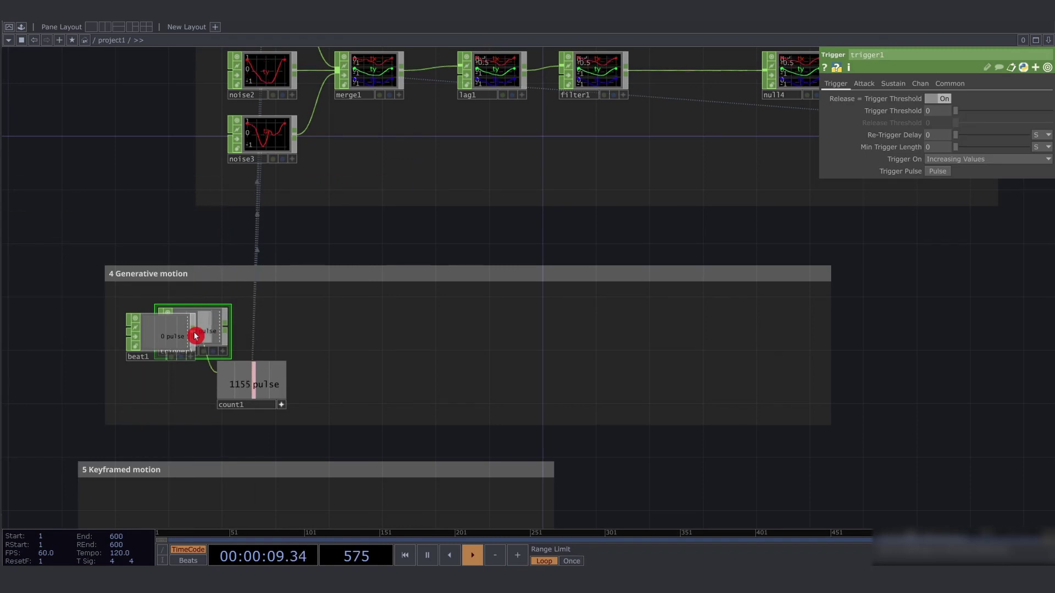
{"action": "left_click", "coordinate": [455, 327]}
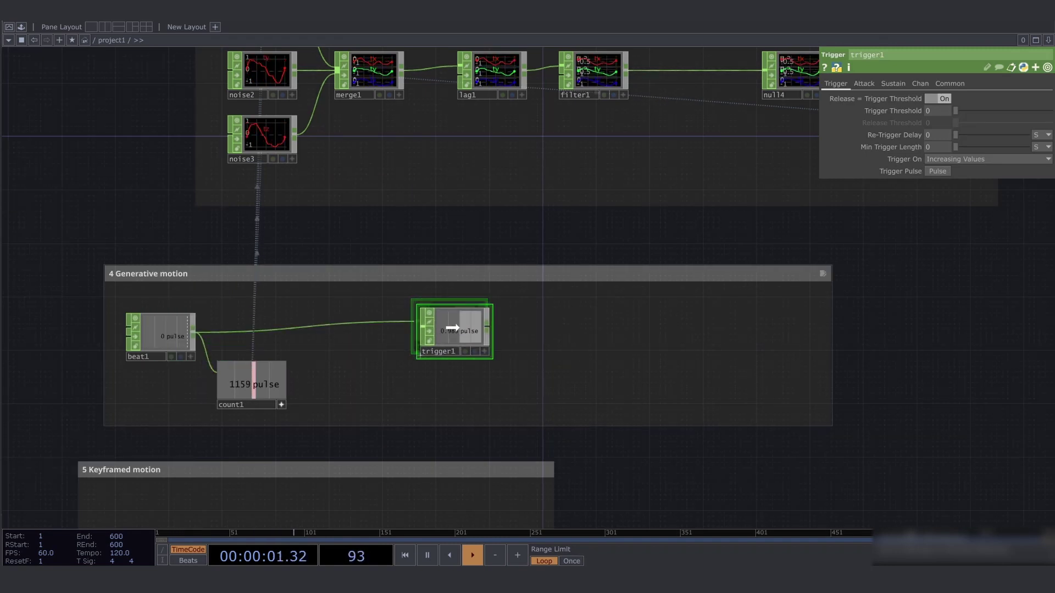
Plot beat1's pulse over time with a Trail CHOP on its output, and delete the trail after inspecting it
{"action": "scroll", "coordinate": [455, 327], "scroll_direction": "up", "scroll_amount": 5}
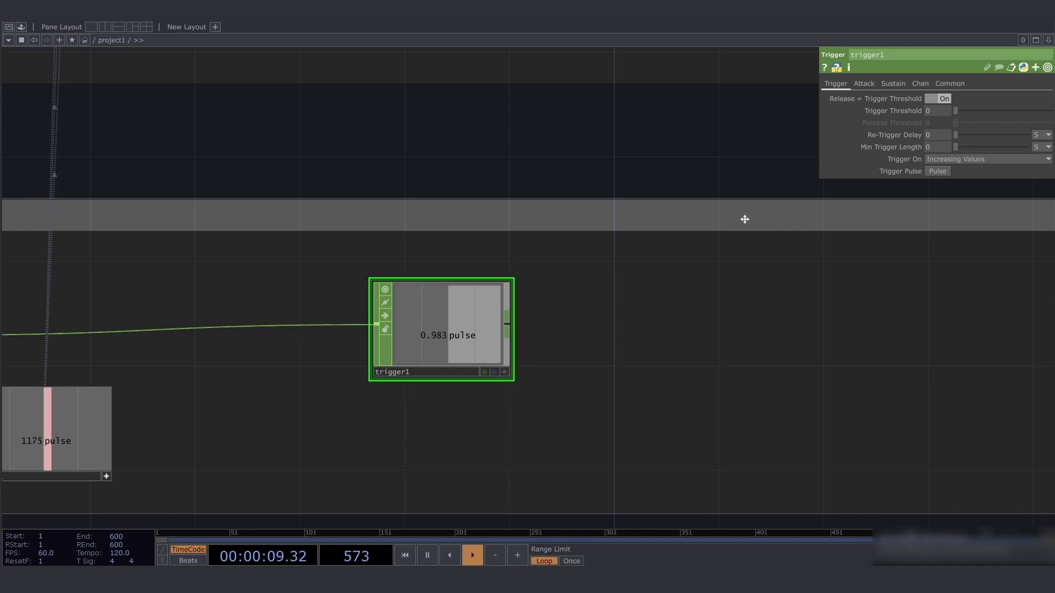
{"action": "left_click_drag", "start_coordinate": [448, 383], "coordinate": [757, 399]}
{"action": "left_click_drag", "start_coordinate": [559, 388], "coordinate": [524, 382]}
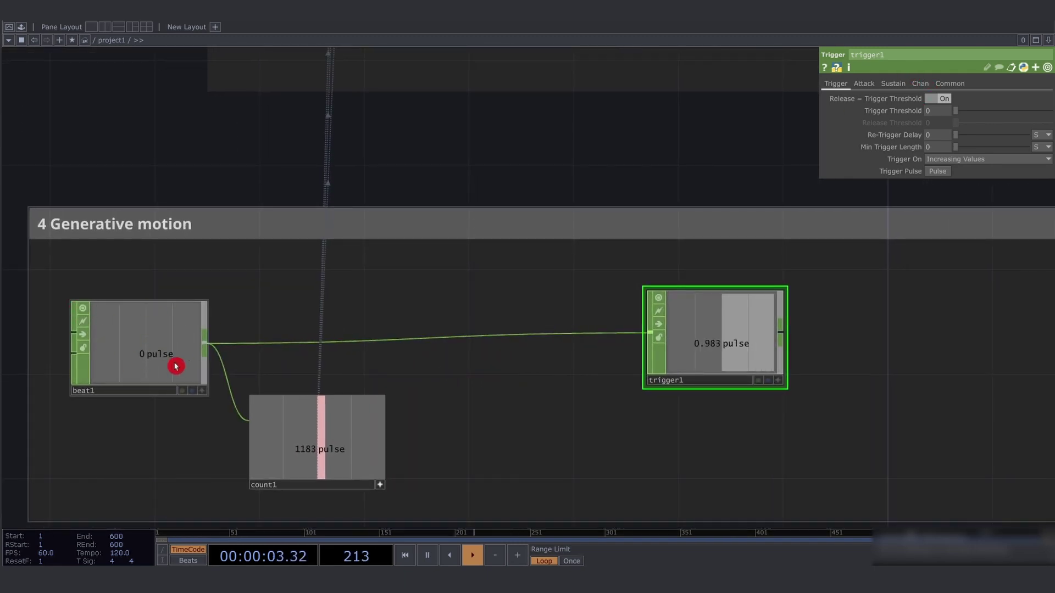
{"action": "scroll", "coordinate": [128, 350], "scroll_direction": "up", "scroll_amount": 3}
{"action": "left_click_drag", "start_coordinate": [191, 235], "coordinate": [214, 300]}
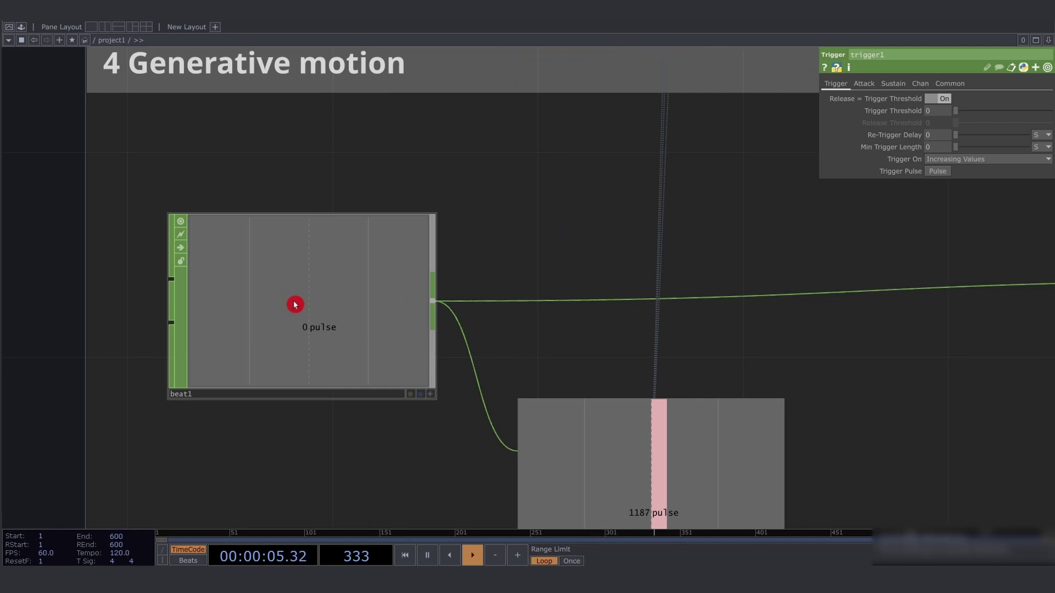
{"action": "left_click_drag", "start_coordinate": [456, 308], "coordinate": [354, 302]}
{"action": "right_click", "coordinate": [333, 303]}
{"action": "type", "text": "trail"}
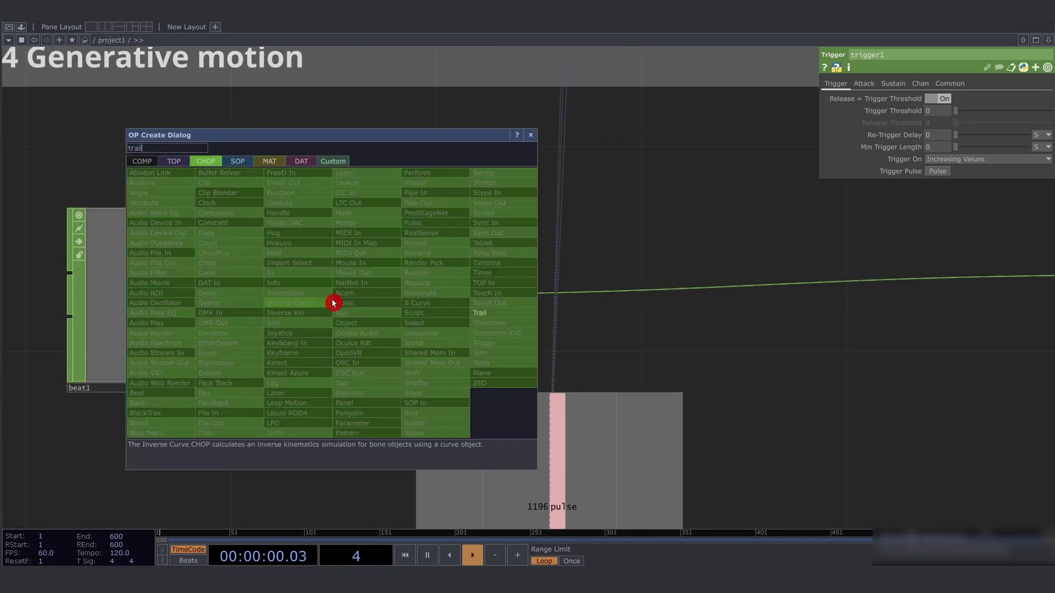
{"action": "key", "text": "Return"}
{"action": "left_click", "coordinate": [332, 301]}
{"action": "left_click_drag", "start_coordinate": [374, 290], "coordinate": [572, 225]}
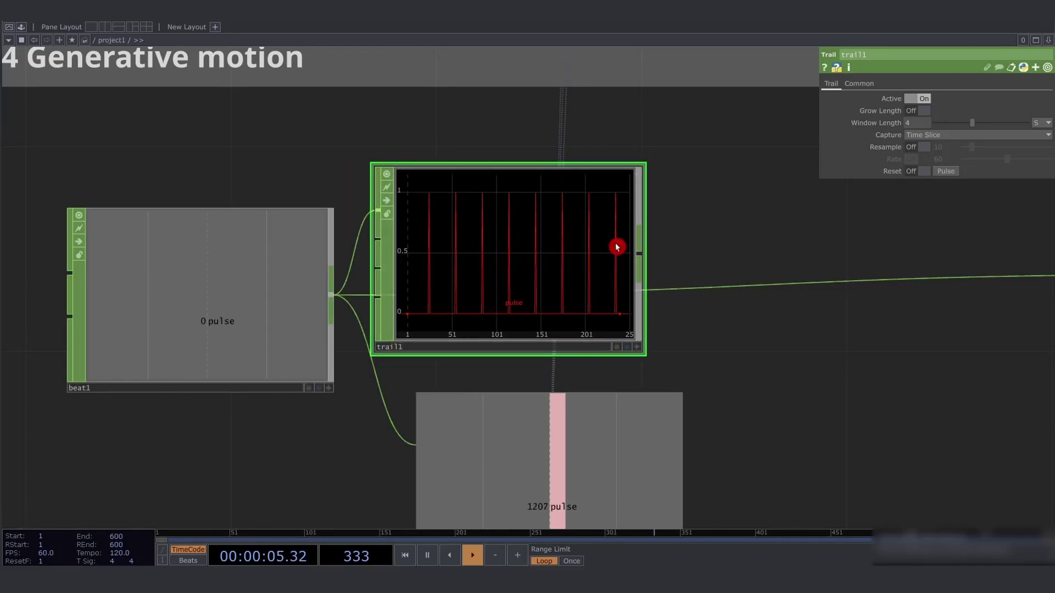
{"action": "key", "text": "Delete"}
Inspect trigger1's threshold settings and its attack and peak settings
{"action": "left_click_drag", "start_coordinate": [652, 238], "coordinate": [494, 260]}
{"action": "left_click_drag", "start_coordinate": [703, 269], "coordinate": [296, 259]}
{"action": "left_click_drag", "start_coordinate": [593, 256], "coordinate": [482, 263]}
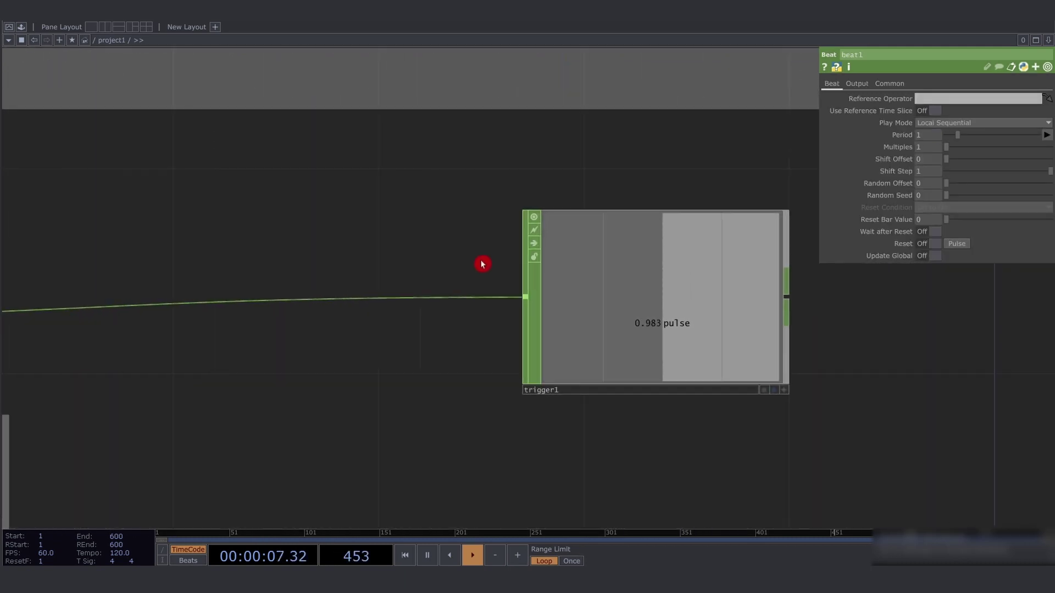
{"action": "left_click_drag", "start_coordinate": [334, 360], "coordinate": [152, 347]}
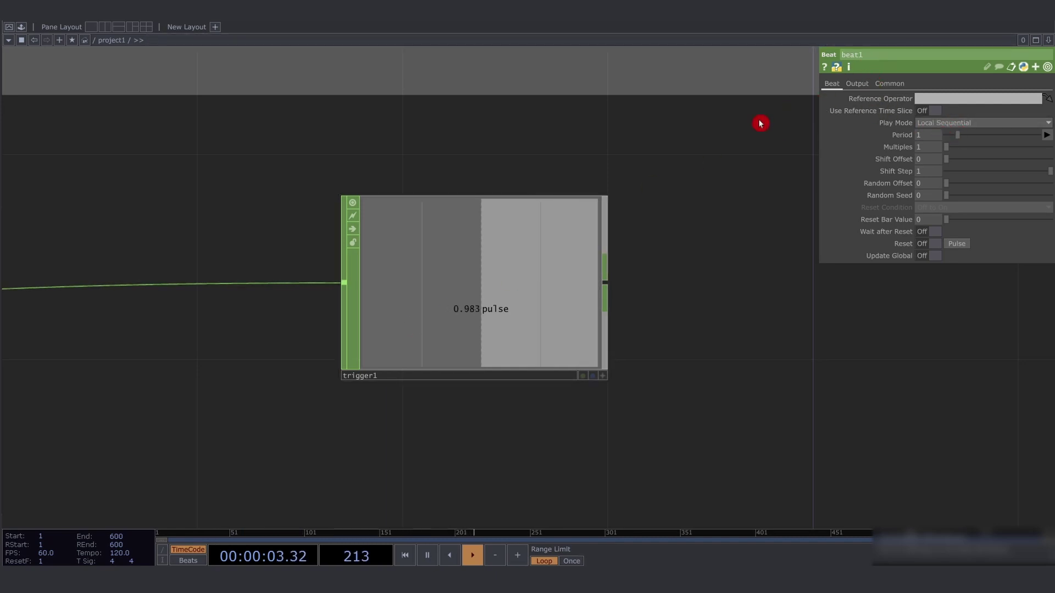
{"action": "left_click", "coordinate": [460, 288]}
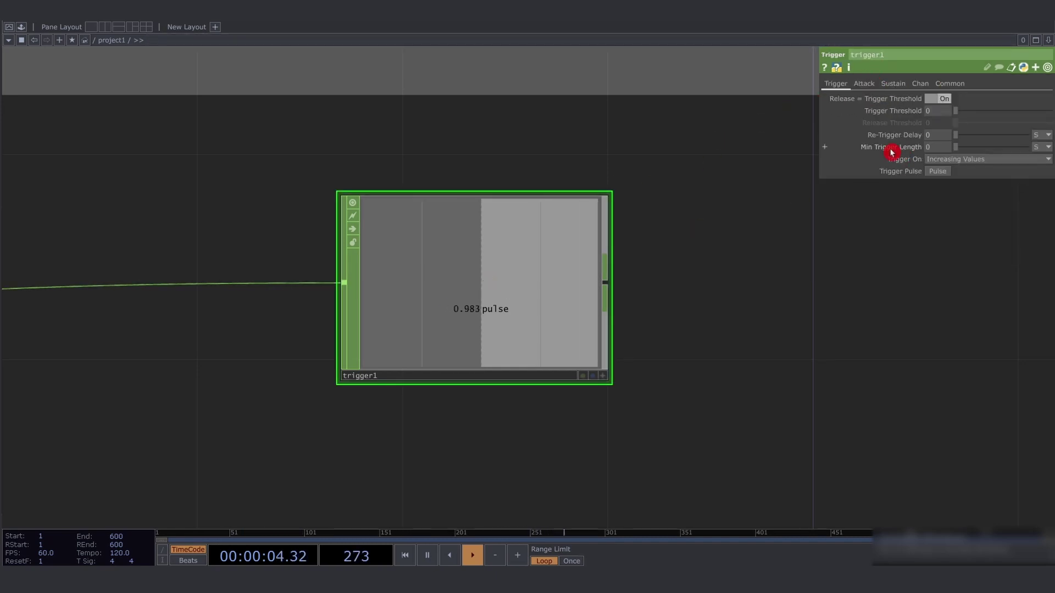
{"action": "left_click", "coordinate": [869, 84]}
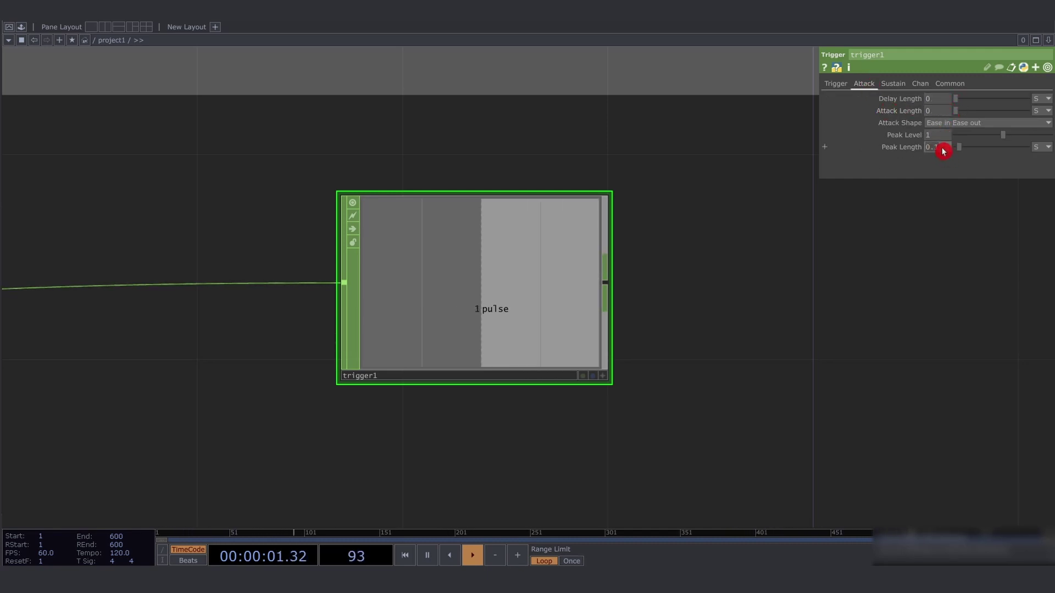
Set trigger1's Decay Length to 0, Sustain Level to 1 and Release Length to 0.28
{"action": "left_click", "coordinate": [898, 83]}
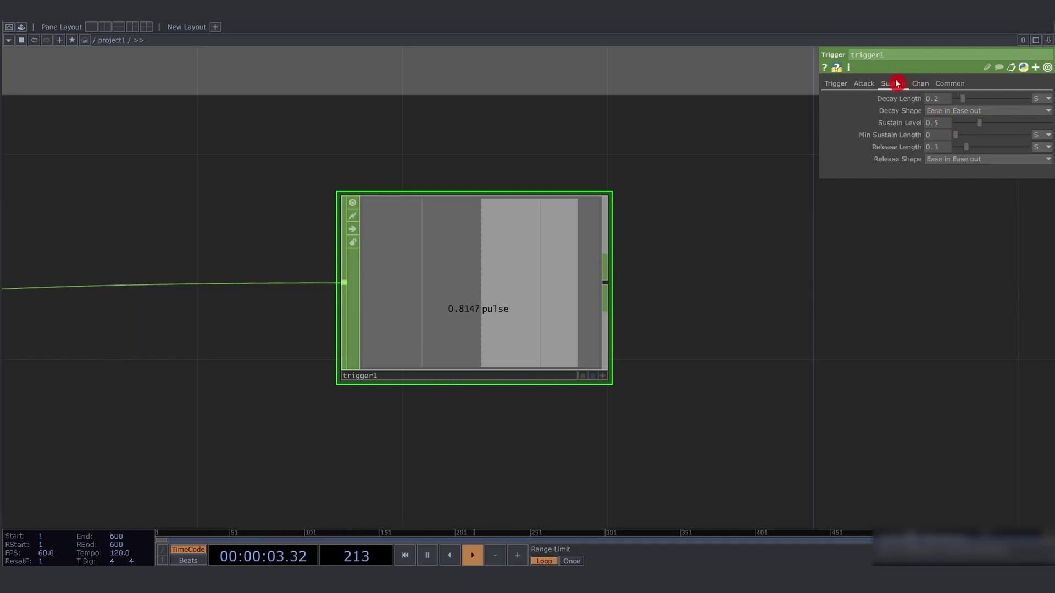
{"action": "left_click", "coordinate": [945, 99]}
{"action": "type", "text": ".5"}
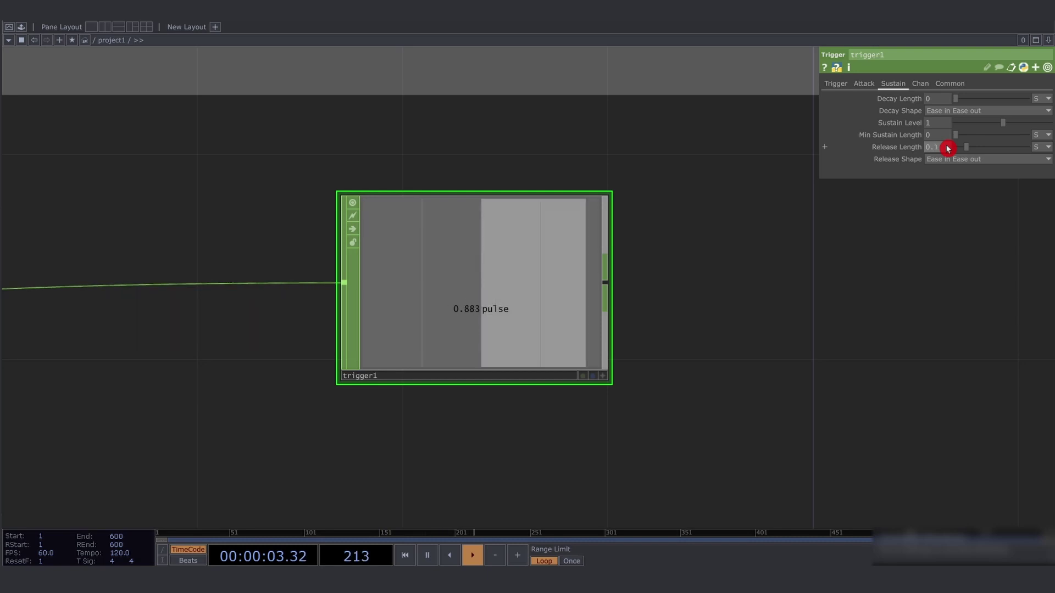
{"action": "key", "text": "Return"}
{"action": "left_click_drag", "start_coordinate": [947, 148], "coordinate": [968, 153]}
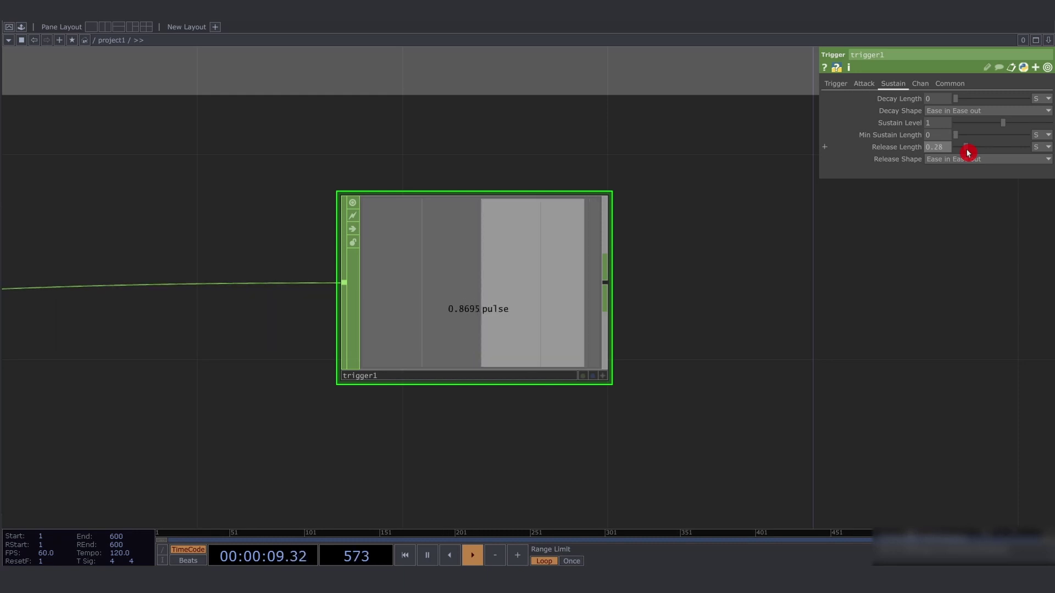
{"action": "scroll", "coordinate": [666, 190], "scroll_direction": "down", "scroll_amount": 6}
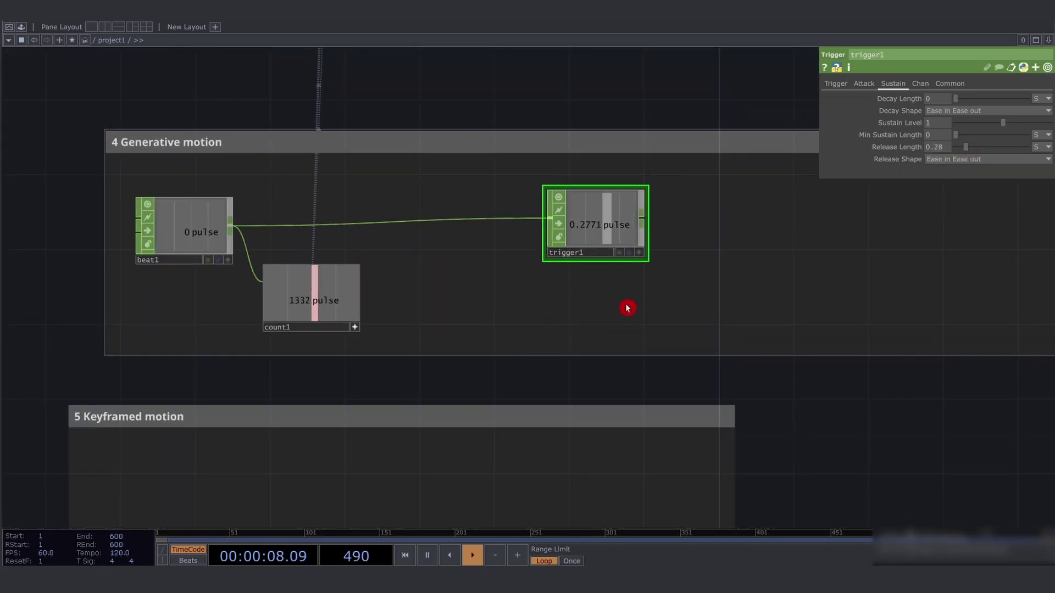
{"action": "left_click_drag", "start_coordinate": [635, 306], "coordinate": [616, 309]}
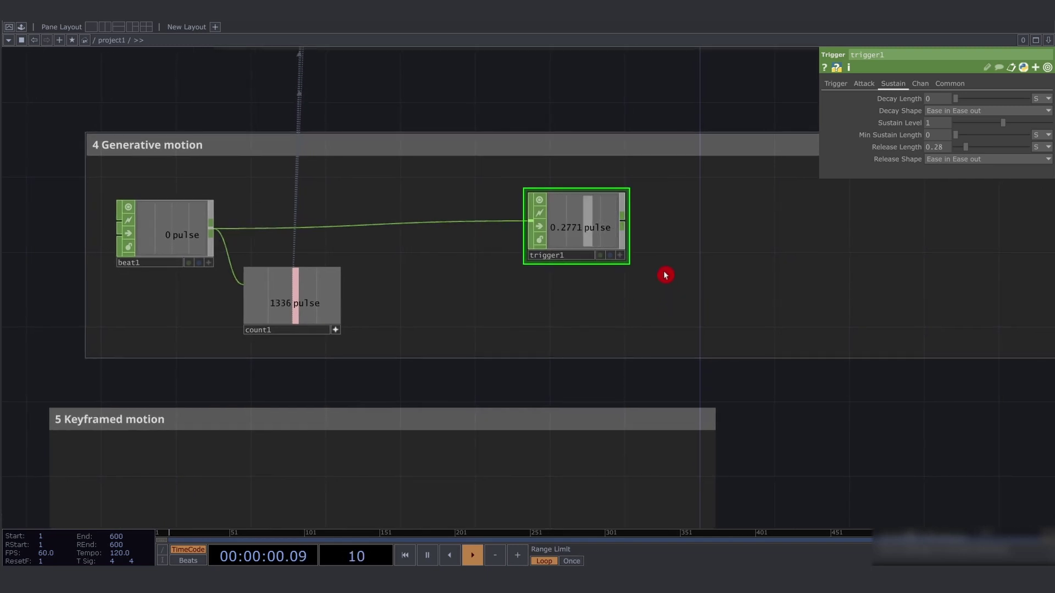
{"action": "left_click_drag", "start_coordinate": [666, 275], "coordinate": [466, 235]}
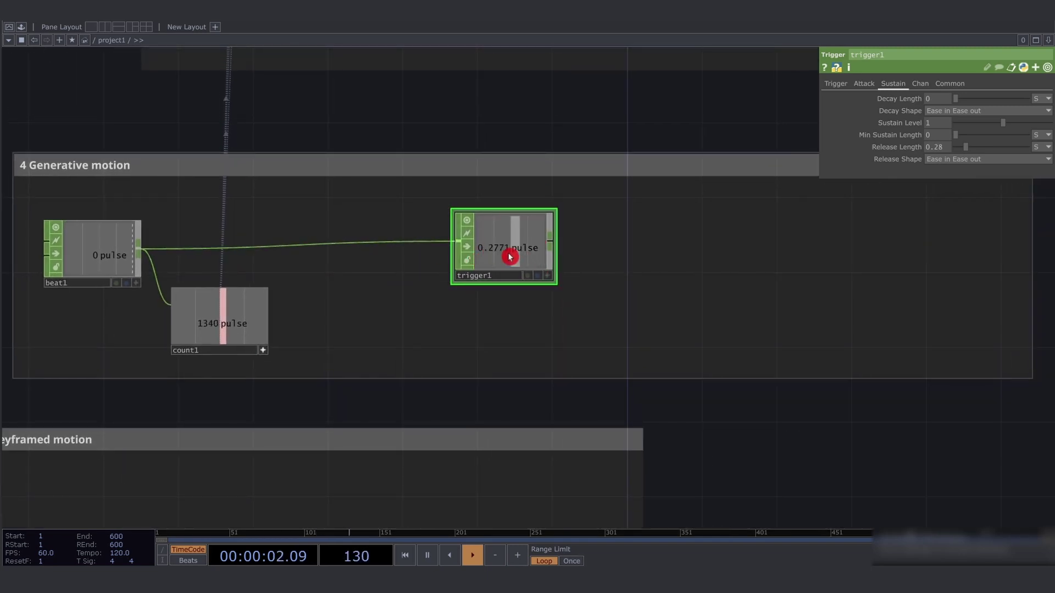
{"action": "left_click_drag", "start_coordinate": [638, 270], "coordinate": [615, 272]}
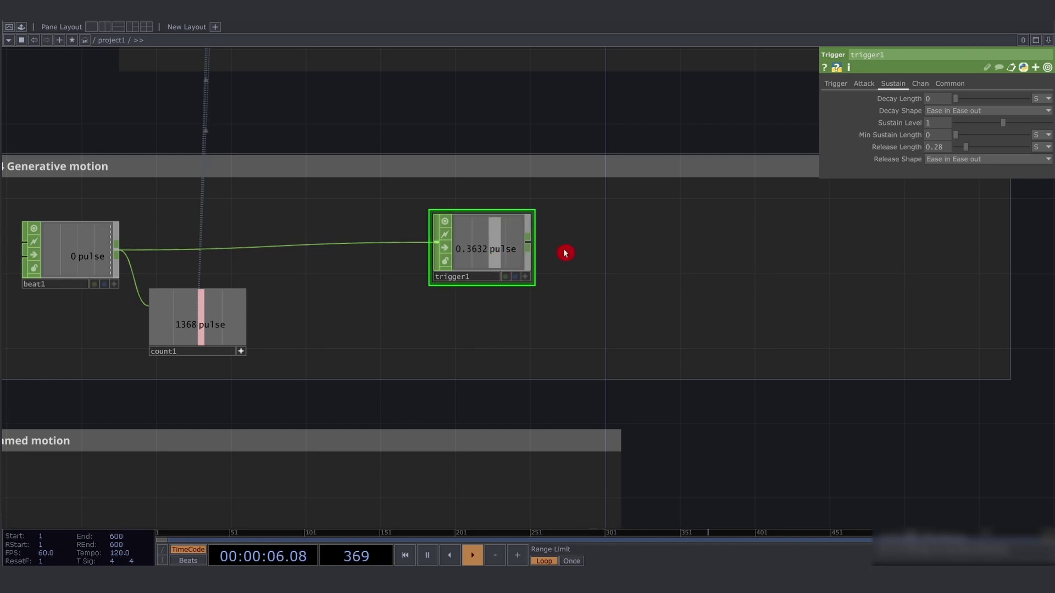
{"action": "left_click_drag", "start_coordinate": [571, 261], "coordinate": [561, 249]}
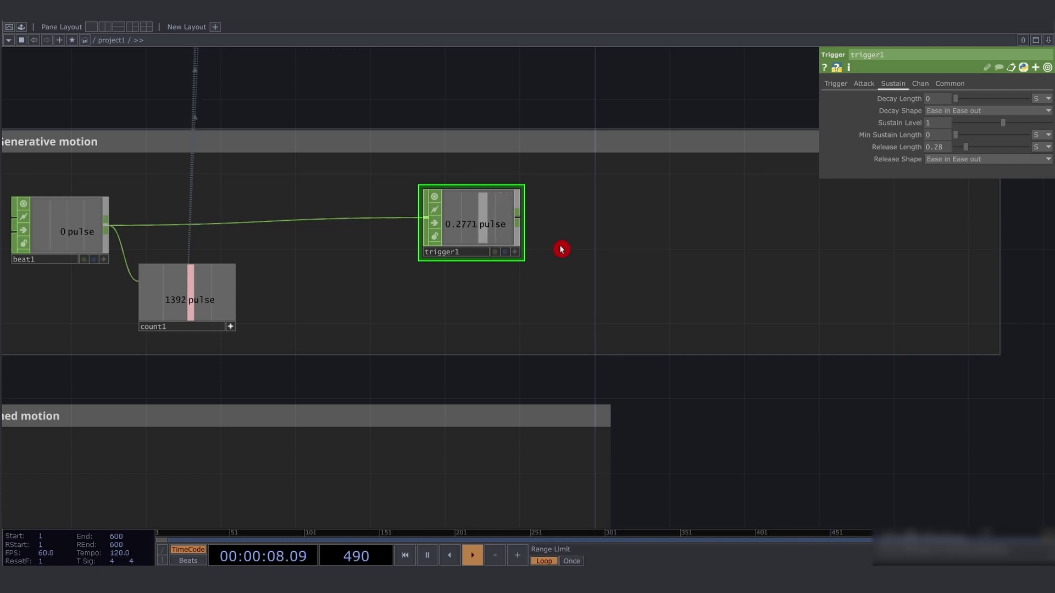
Add an LFO CHOP directly below trigger1 and set its Frequency to 10 and Amplitude to 0.1
{"action": "key", "text": "Tab"}
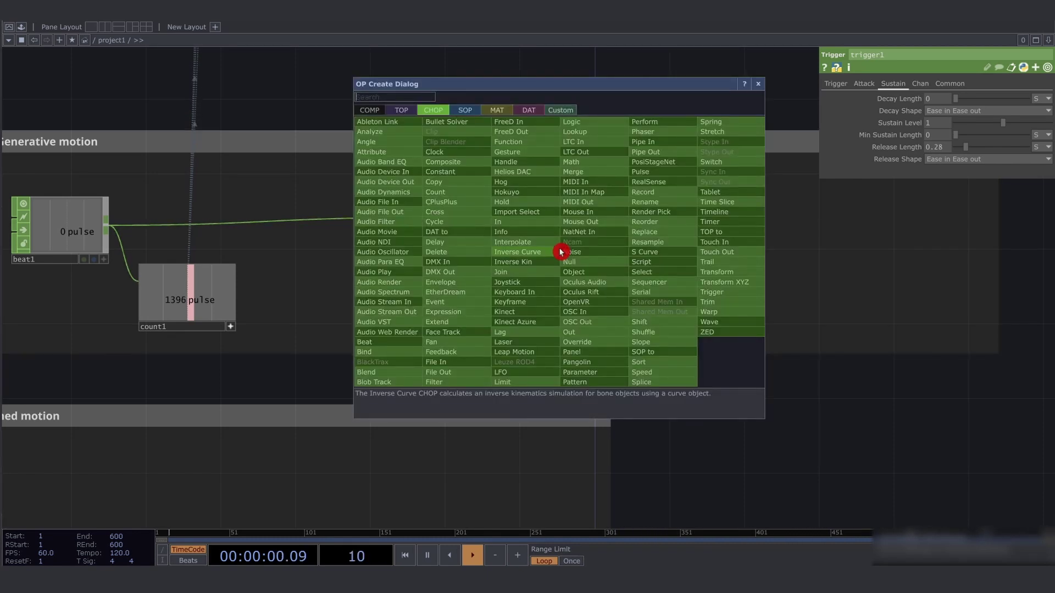
{"action": "type", "text": "lfo"}
{"action": "key", "text": "Return"}
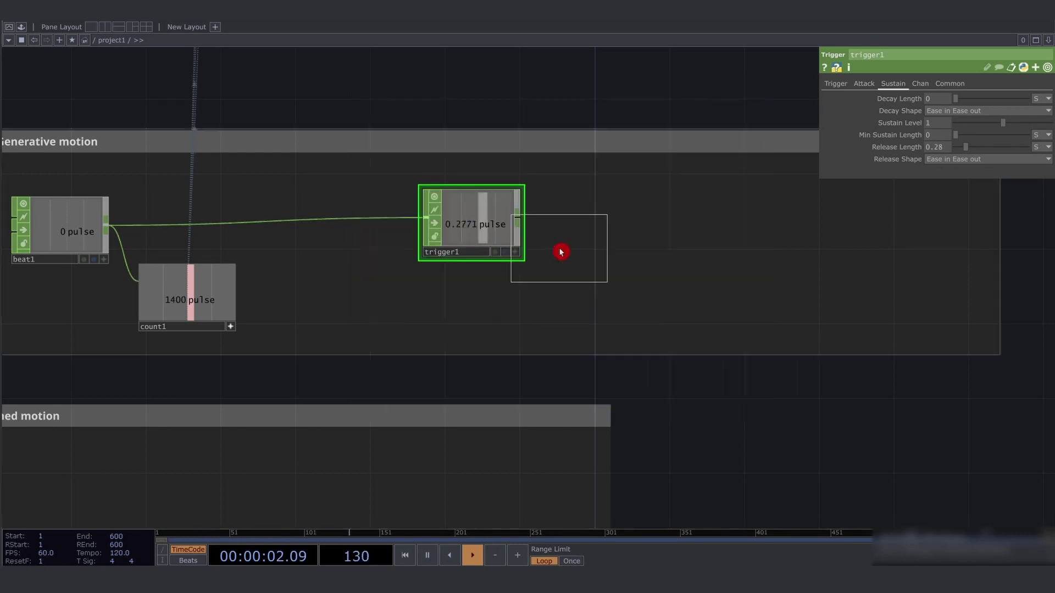
{"action": "left_click", "coordinate": [560, 252]}
{"action": "left_click_drag", "start_coordinate": [560, 252], "coordinate": [478, 300]}
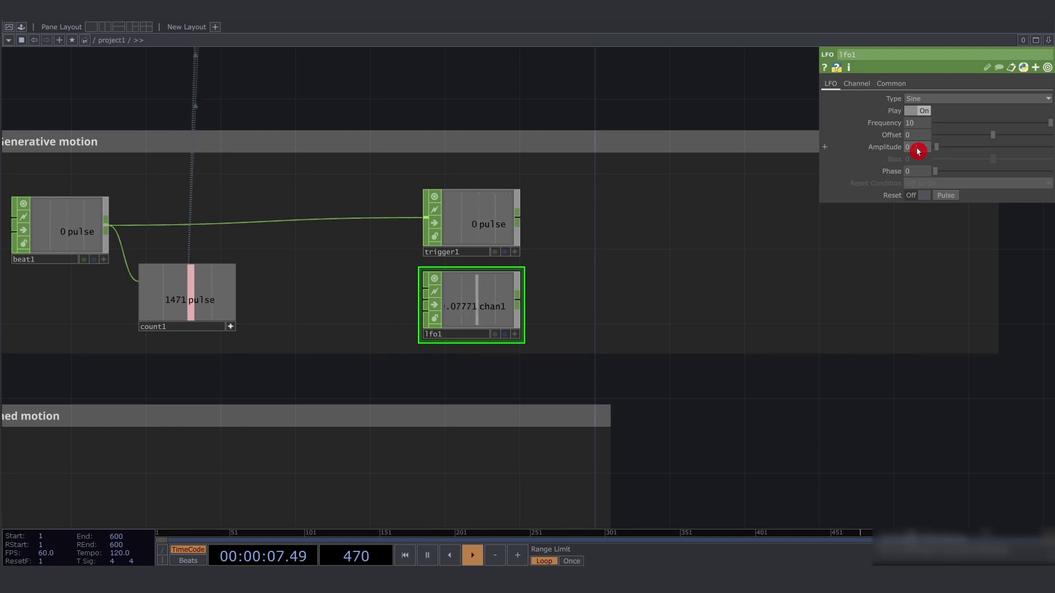
{"action": "left_click_drag", "start_coordinate": [918, 151], "coordinate": [799, 245]}
Add a Math CHOP in the Generative motion section, placed beyond trigger1 and lfo1 and vertically between them
{"action": "left_click_drag", "start_coordinate": [641, 291], "coordinate": [512, 299]}
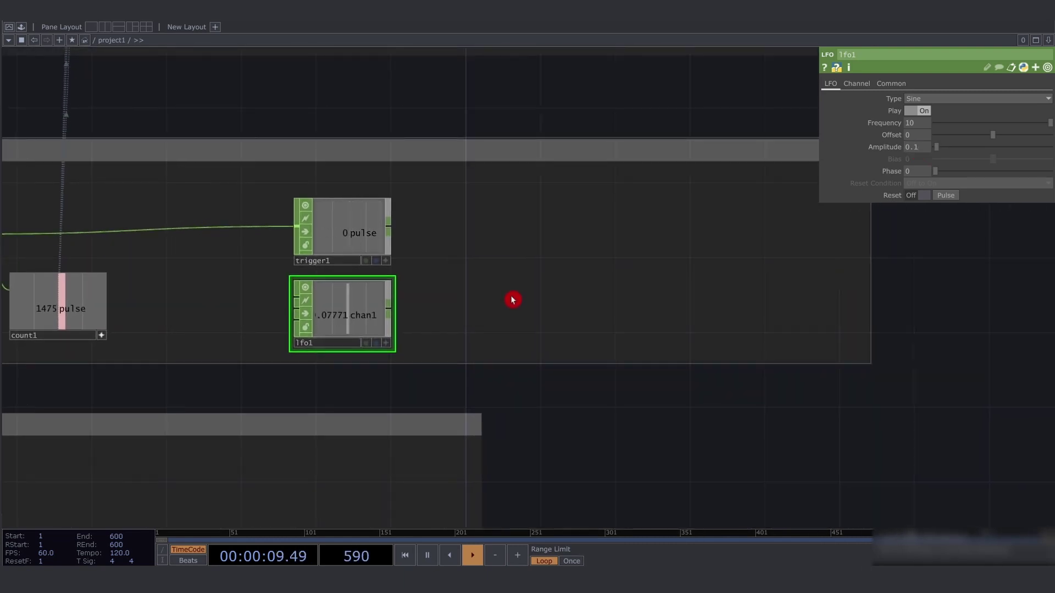
{"action": "key", "text": "Tab"}
{"action": "type", "text": "math"}
{"action": "key", "text": "Return"}
{"action": "left_click", "coordinate": [550, 276]}
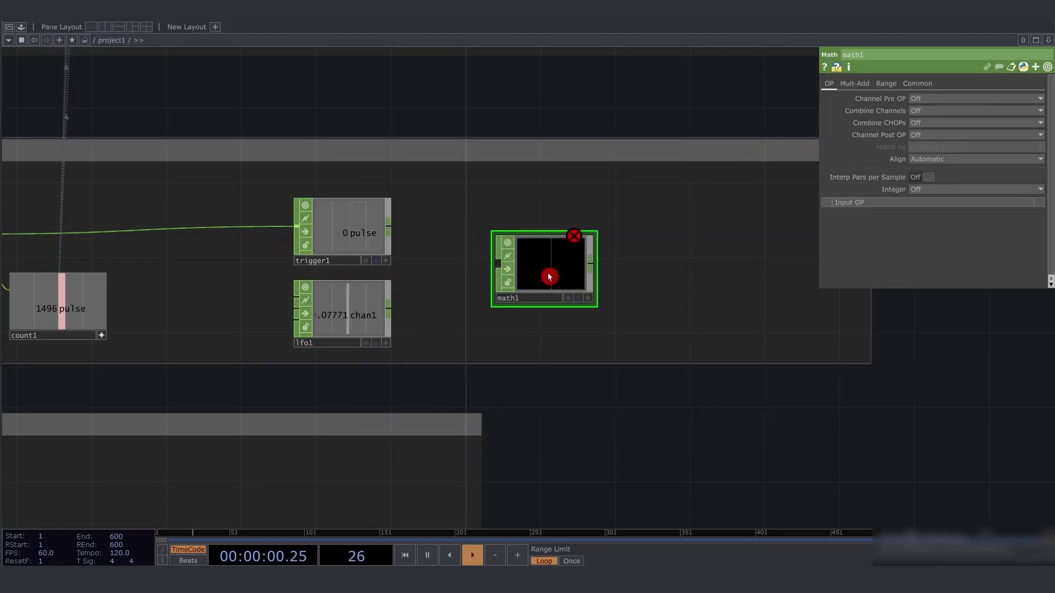
{"action": "left_click_drag", "start_coordinate": [530, 285], "coordinate": [620, 292]}
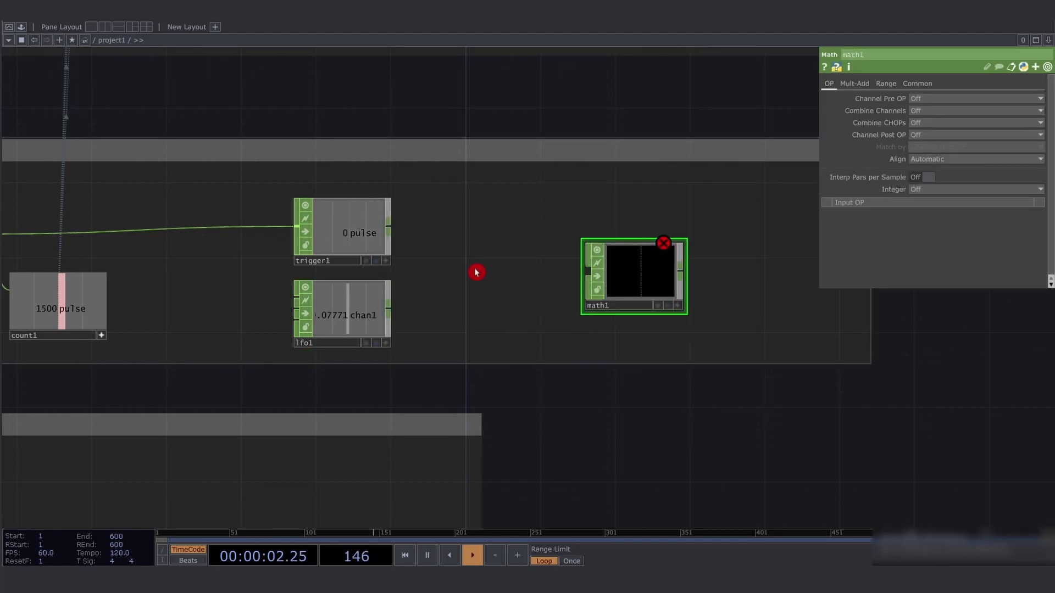
Connect trigger1 and lfo1 into math1 and set its Combine CHOPs option to Multiply
{"action": "left_click_drag", "start_coordinate": [355, 224], "coordinate": [389, 228]}
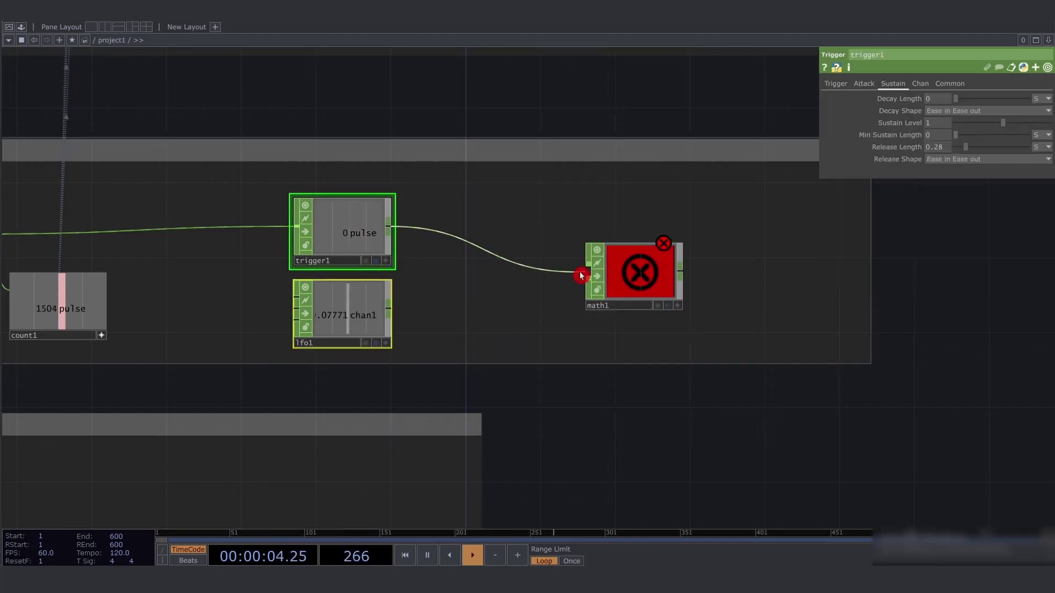
{"action": "left_click_drag", "start_coordinate": [581, 275], "coordinate": [585, 273]}
{"action": "left_click", "coordinate": [641, 280]}
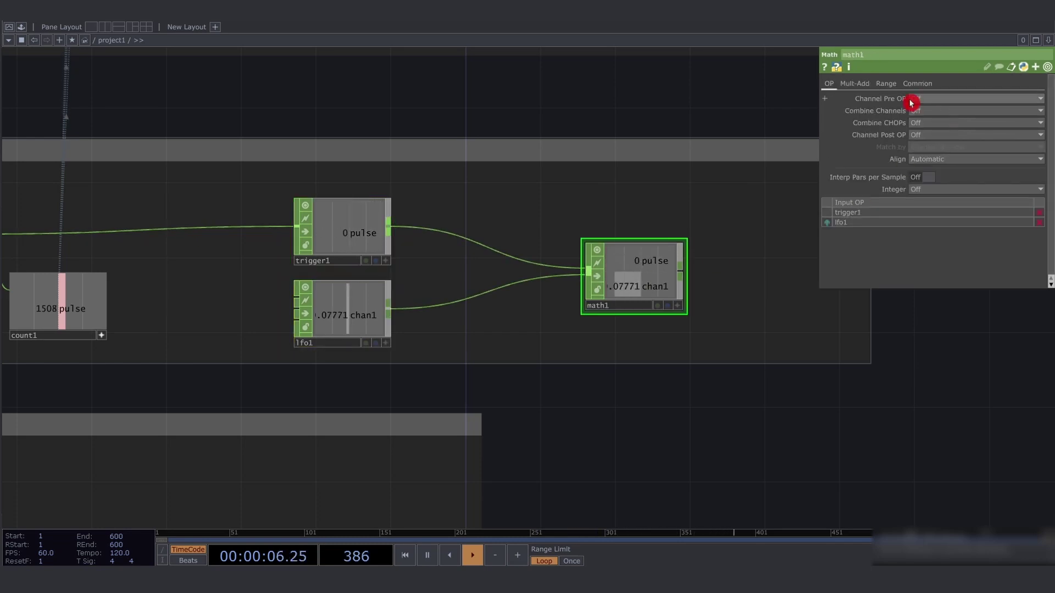
{"action": "left_click", "coordinate": [933, 134]}
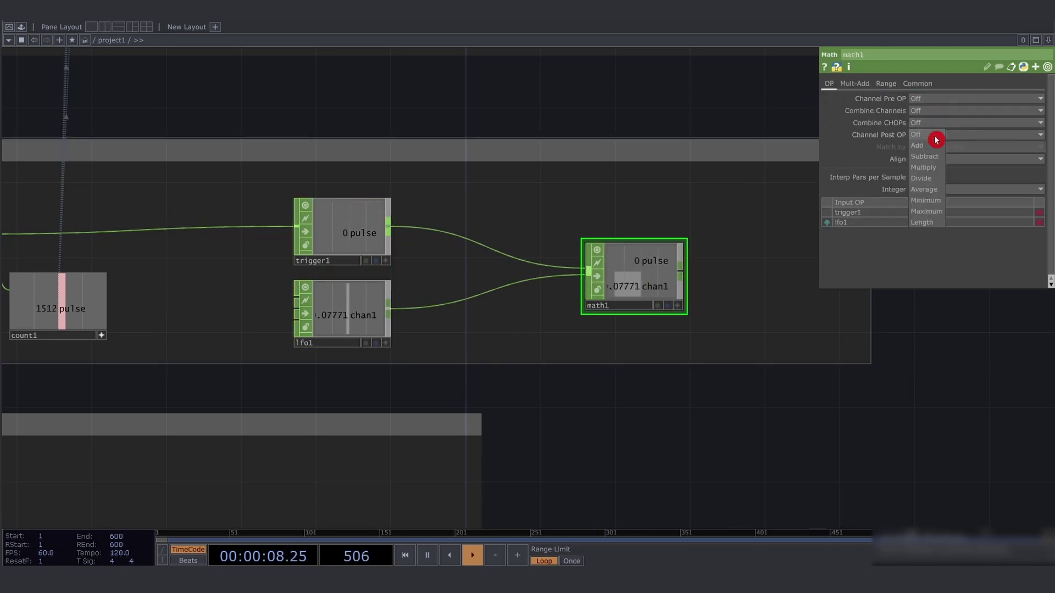
{"action": "left_click", "coordinate": [928, 167]}
Activate math1's viewer and reset its min/max display range
{"action": "scroll", "coordinate": [636, 284], "scroll_direction": "up", "scroll_amount": 2}
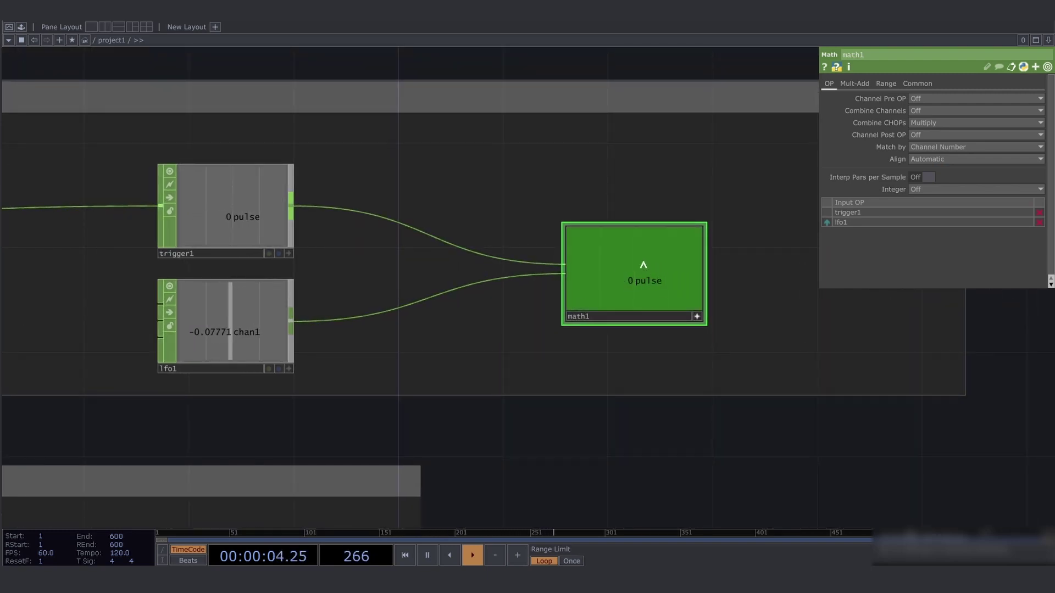
{"action": "left_click_drag", "start_coordinate": [643, 264], "coordinate": [645, 267]}
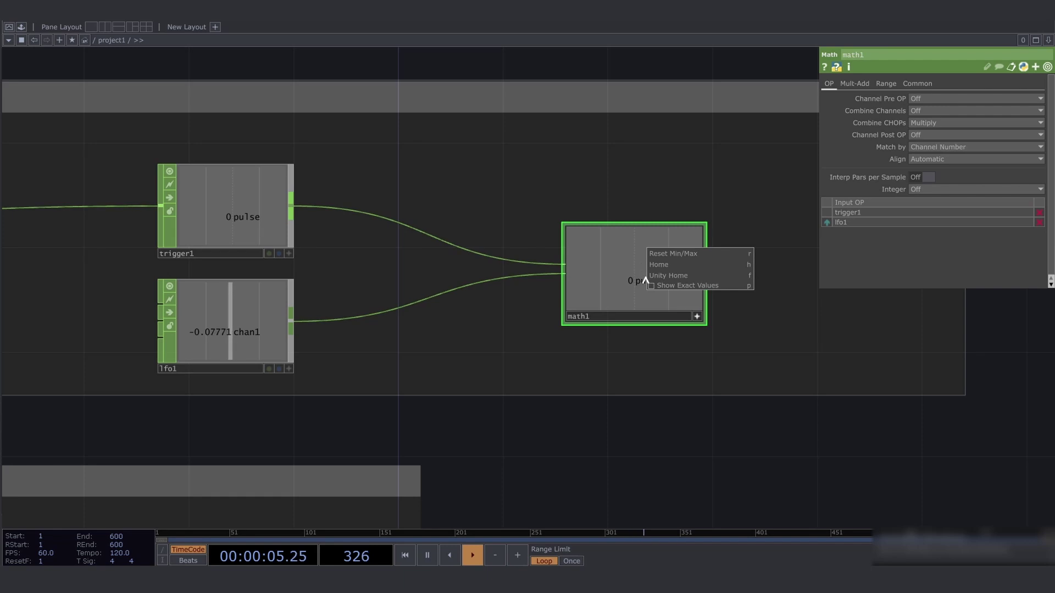
{"action": "left_click", "coordinate": [720, 256]}
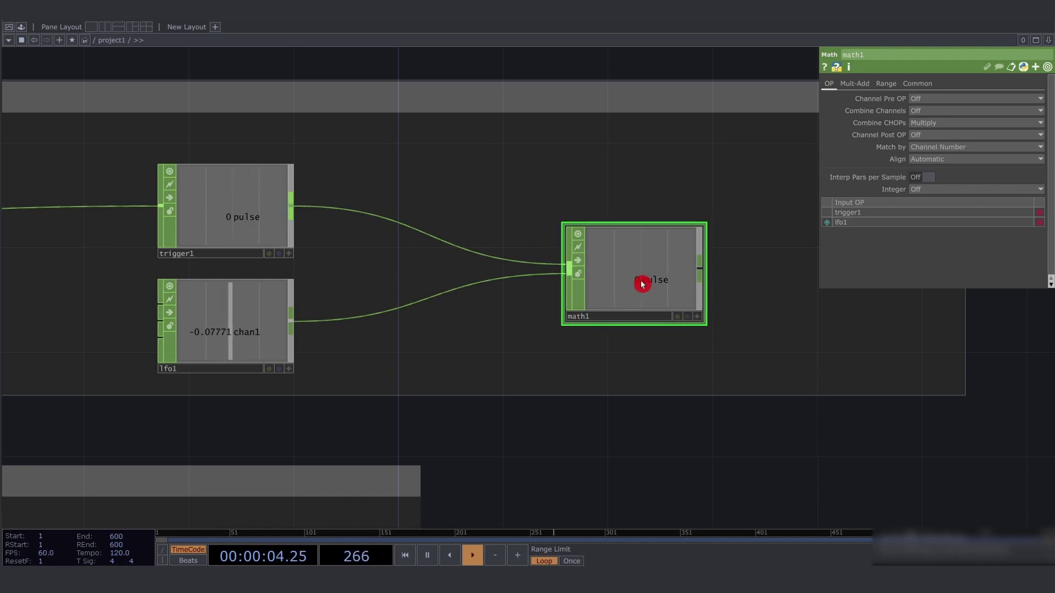
{"action": "scroll", "coordinate": [641, 284], "scroll_direction": "down", "scroll_amount": 2}
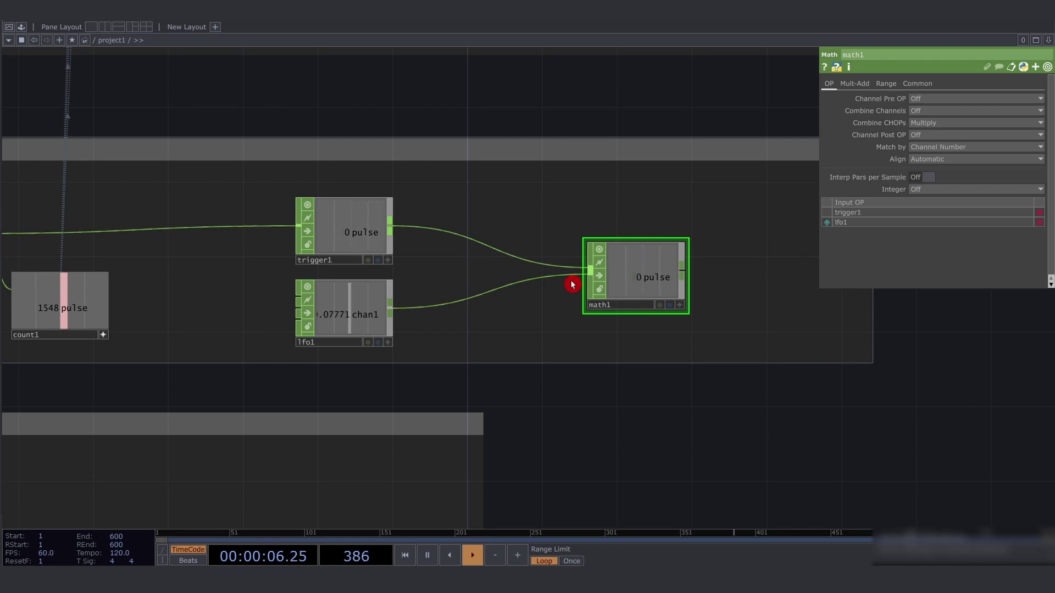
Branch a Select CHOP off filter1's output, place it below the noise chain and limit it to the ty channel
{"action": "scroll", "coordinate": [570, 357], "scroll_direction": "down", "scroll_amount": 5}
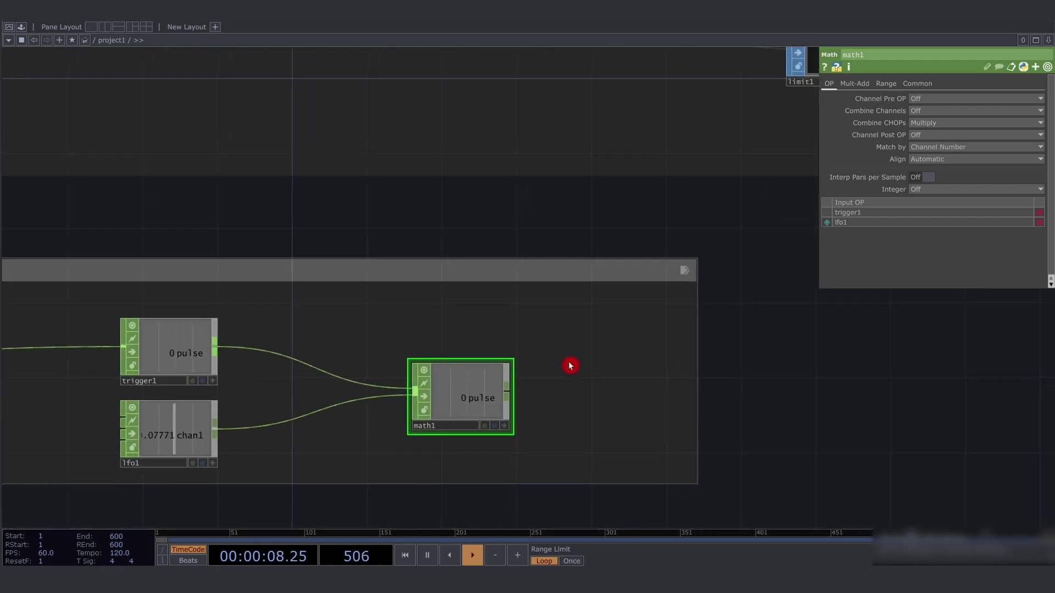
{"action": "scroll", "coordinate": [548, 333], "scroll_direction": "up", "scroll_amount": 1}
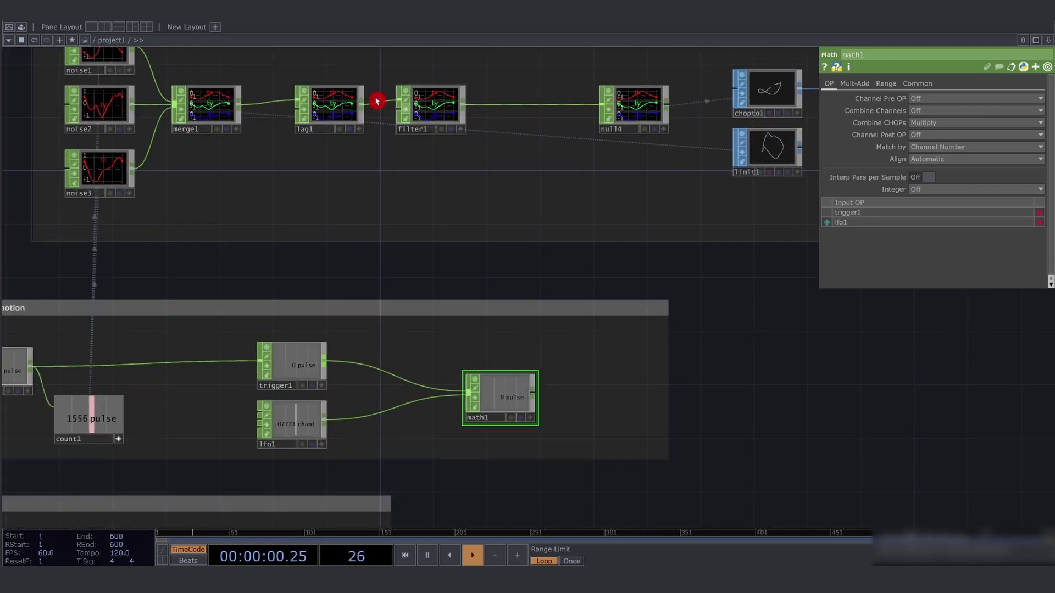
{"action": "right_click", "coordinate": [464, 108]}
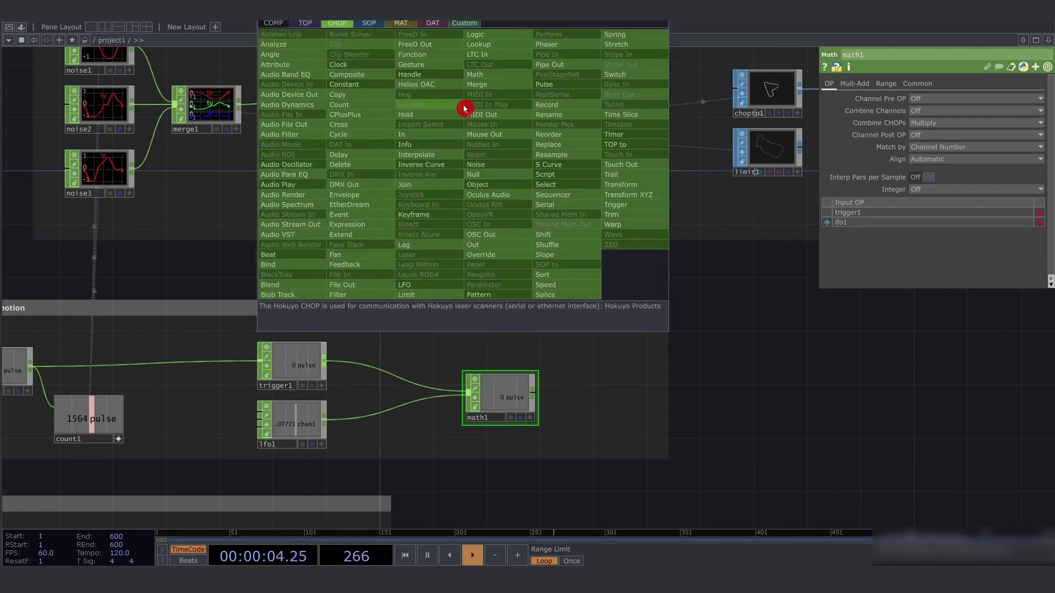
{"action": "type", "text": "sel"}
{"action": "key", "text": "Return"}
{"action": "left_click", "coordinate": [464, 109]}
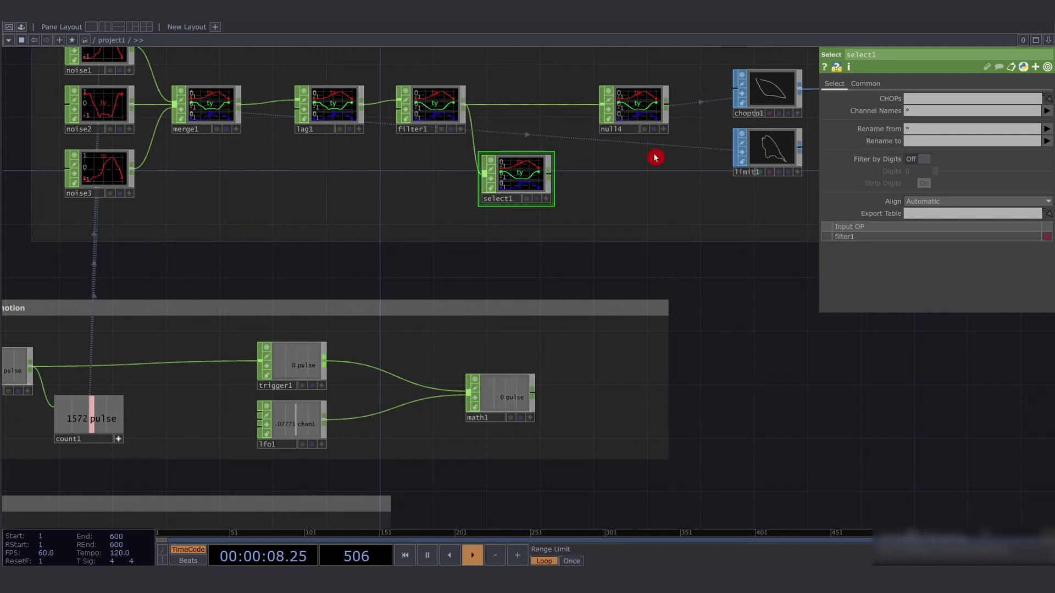
{"action": "left_click", "coordinate": [1047, 112]}
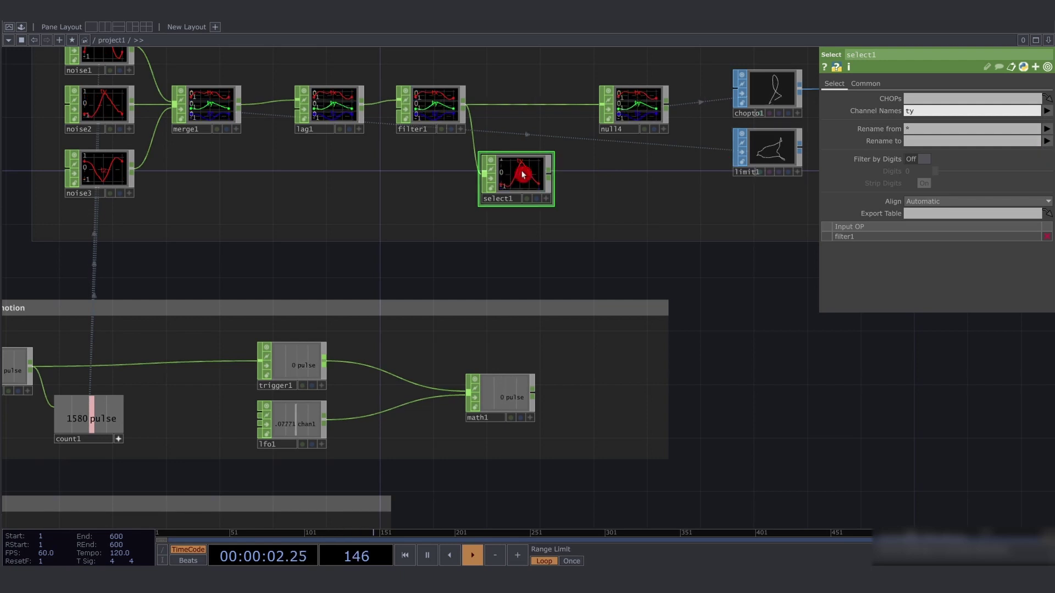
Add a Math CHOP beside select1 and connect select1's output into it
{"action": "scroll", "coordinate": [522, 174], "scroll_direction": "up", "scroll_amount": 3}
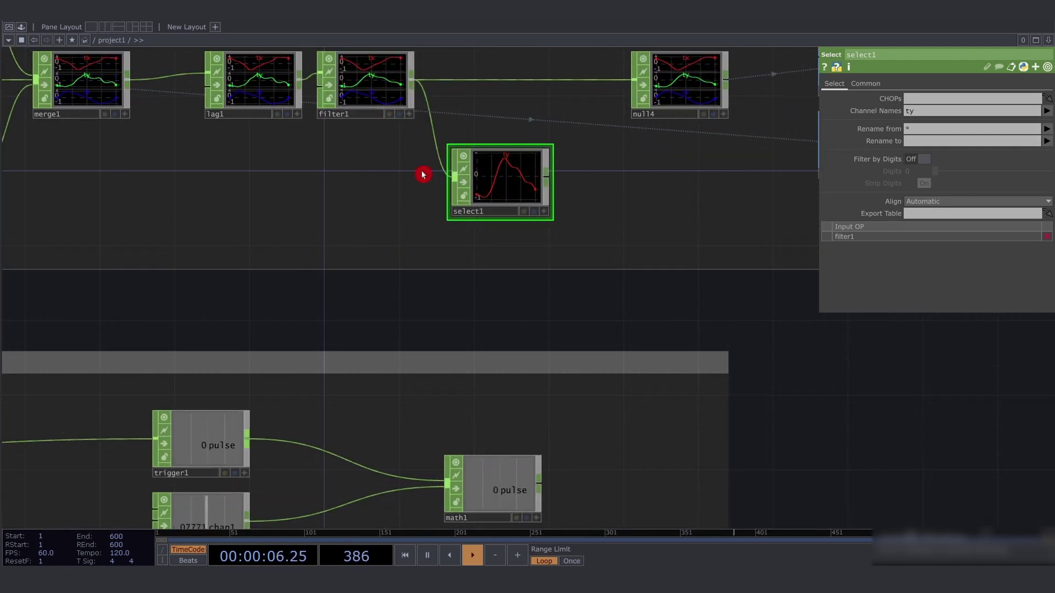
{"action": "left_click", "coordinate": [325, 120]}
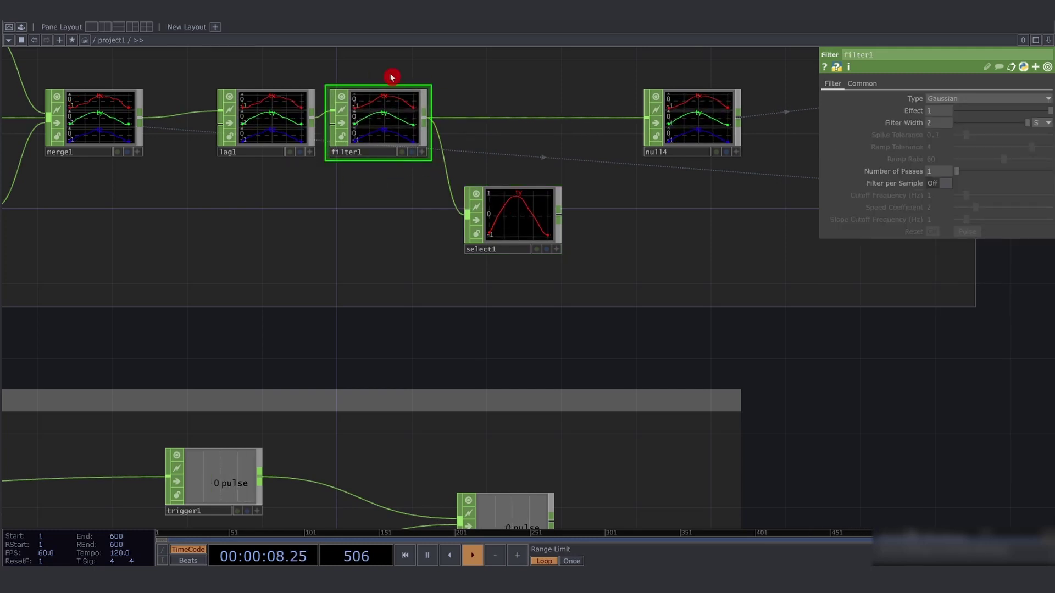
{"action": "scroll", "coordinate": [384, 182], "scroll_direction": "down", "scroll_amount": 2}
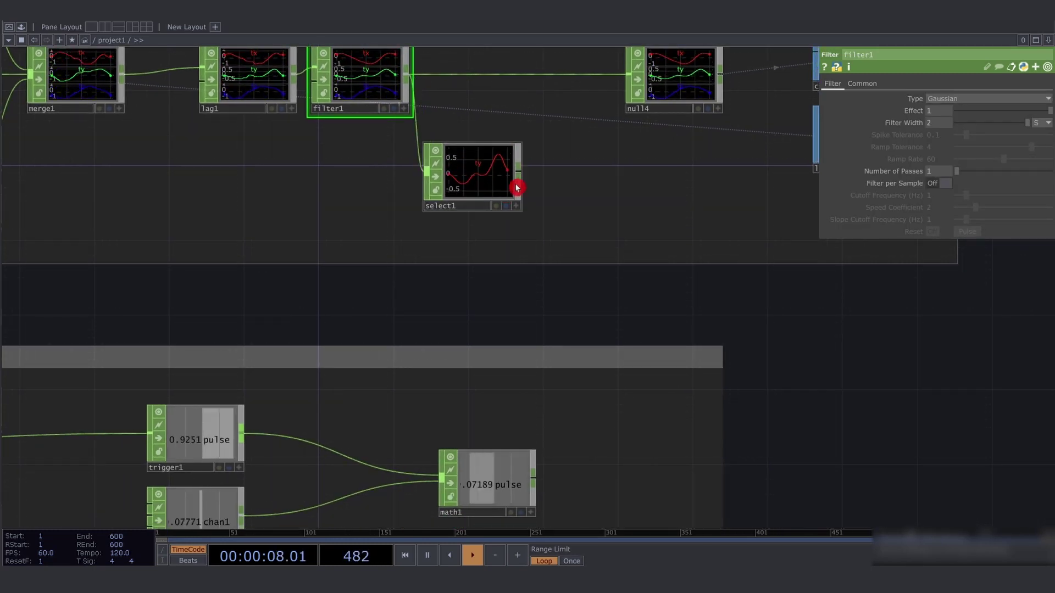
{"action": "key", "text": "Tab"}
{"action": "left_click", "coordinate": [570, 203]}
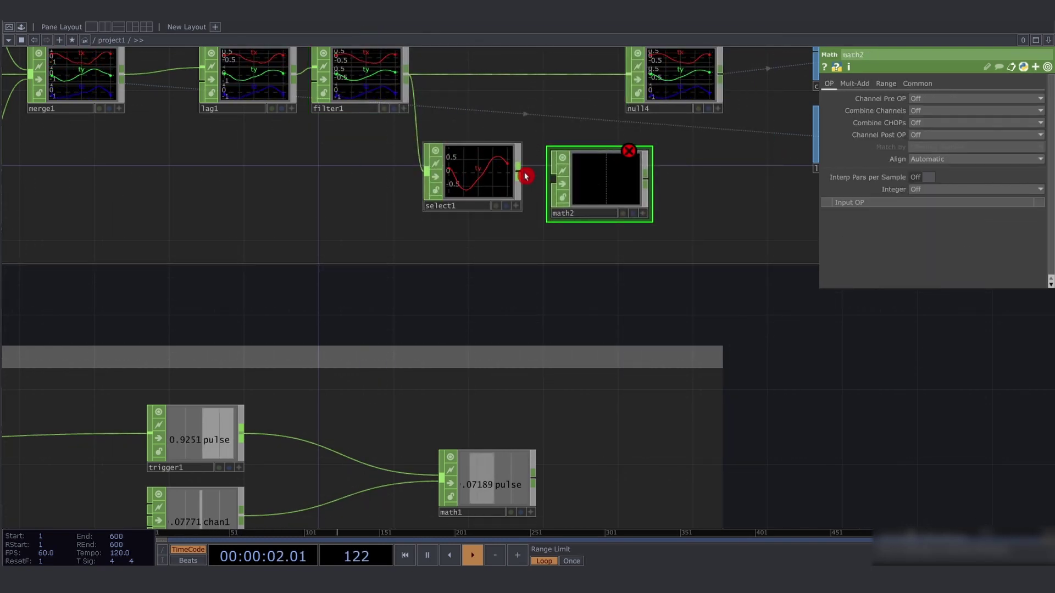
{"action": "left_click_drag", "start_coordinate": [537, 176], "coordinate": [594, 189]}
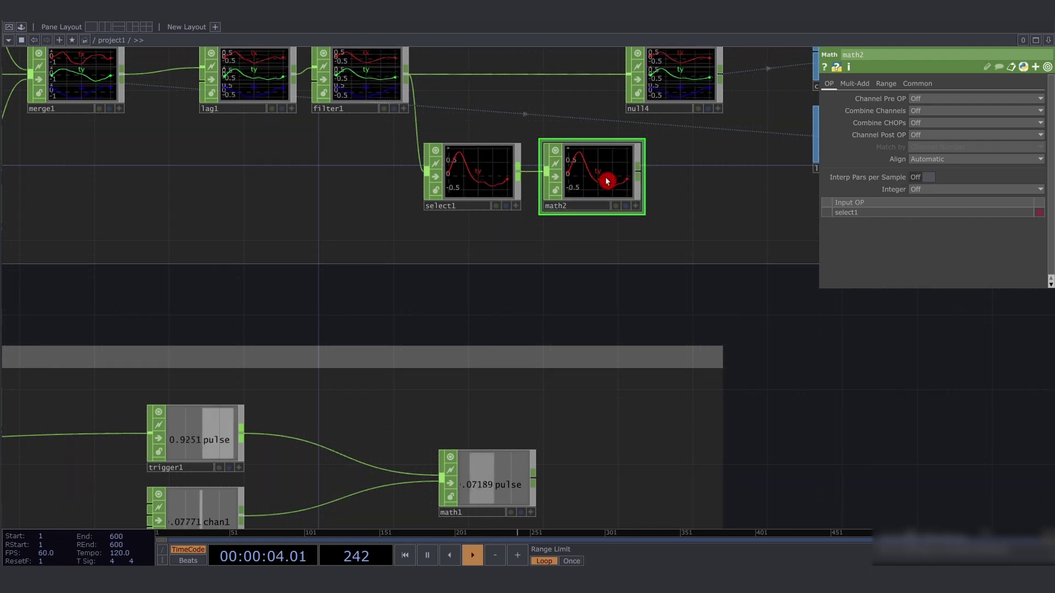
Drive math2's Post-Add value with a reference to math1's pulse channel
{"action": "left_click", "coordinate": [861, 86]}
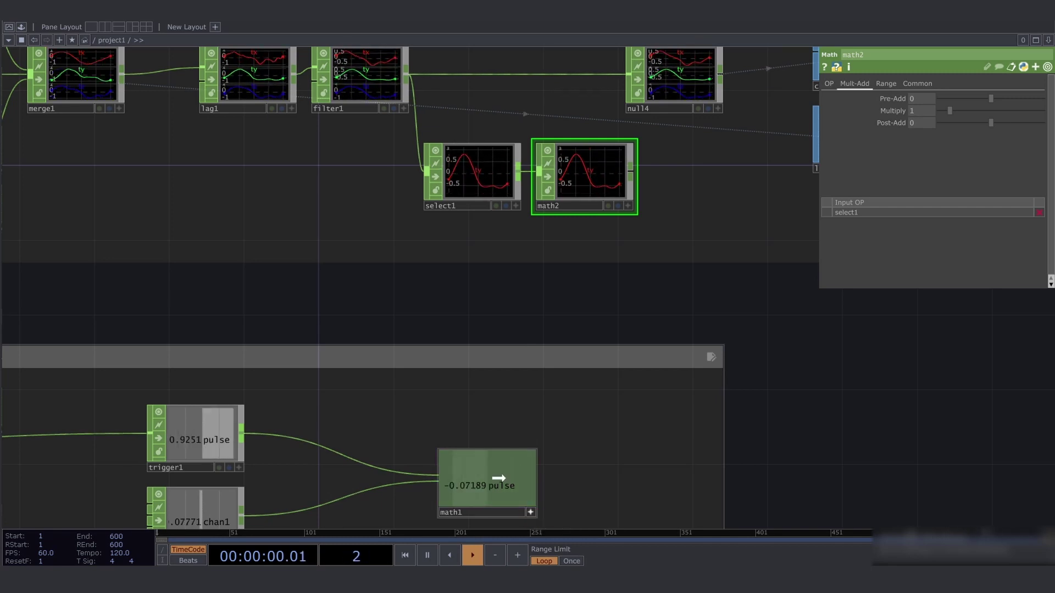
{"action": "left_click_drag", "start_coordinate": [923, 124], "coordinate": [932, 127]}
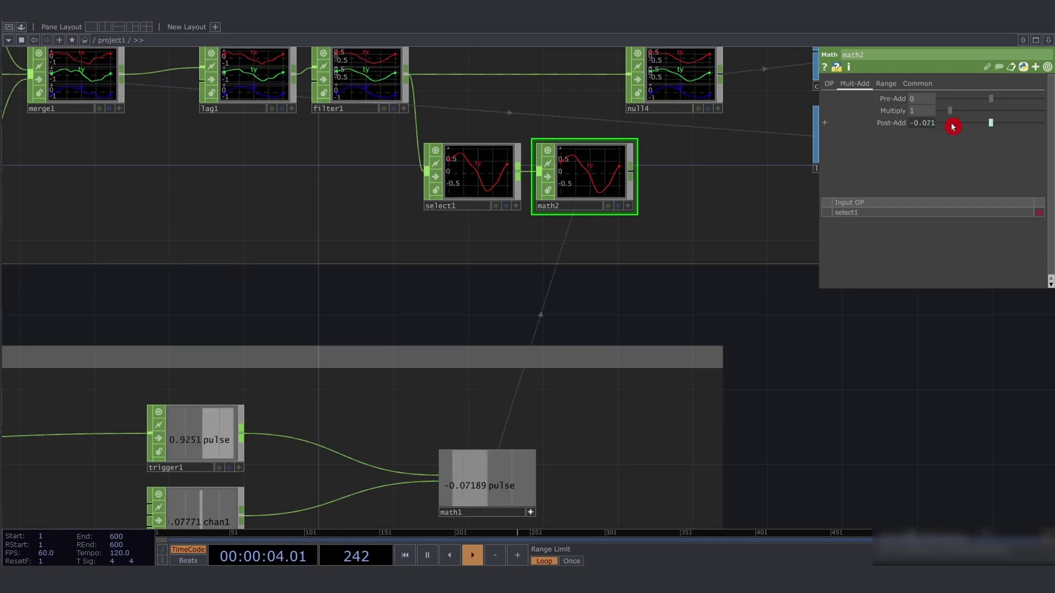
Compare the ty curves of select1 and math2, and examine how math1's multiplied pulse feeds math2's Post-Add
{"action": "scroll", "coordinate": [618, 172], "scroll_direction": "up", "scroll_amount": 5}
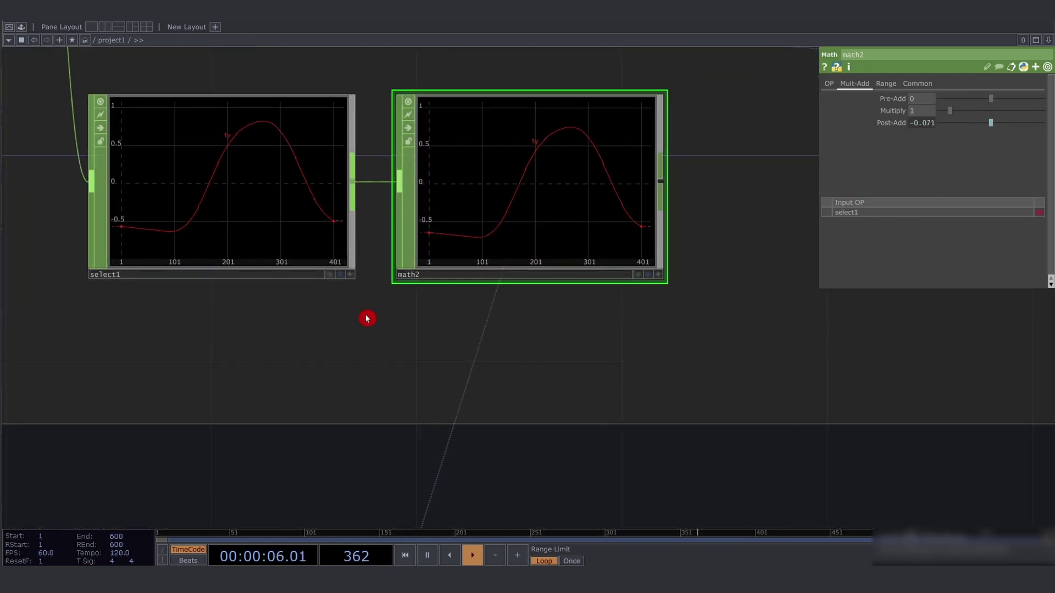
{"action": "left_click_drag", "start_coordinate": [333, 300], "coordinate": [384, 327]}
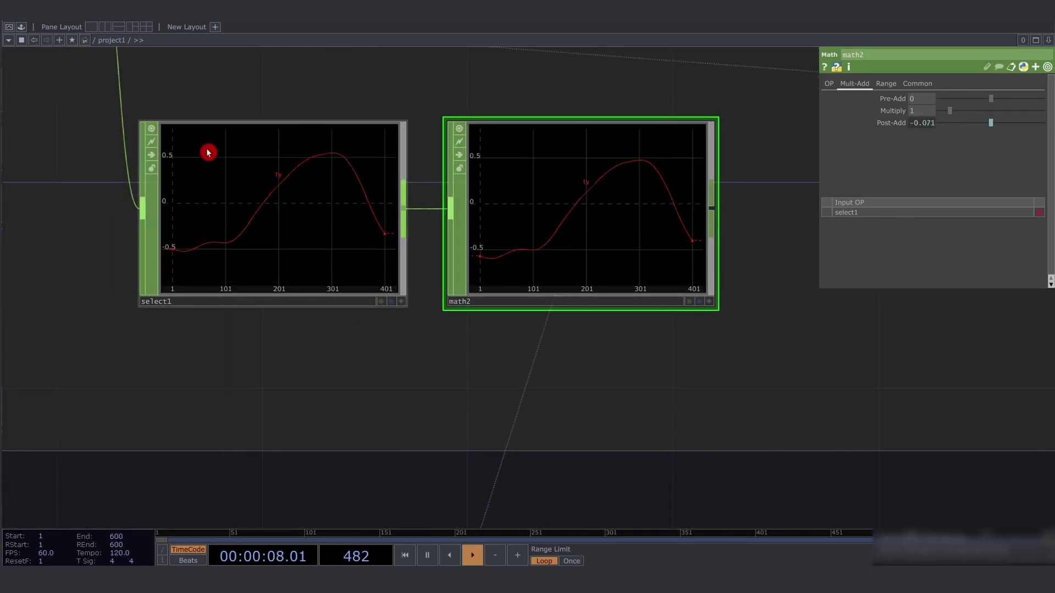
{"action": "left_click", "coordinate": [284, 237]}
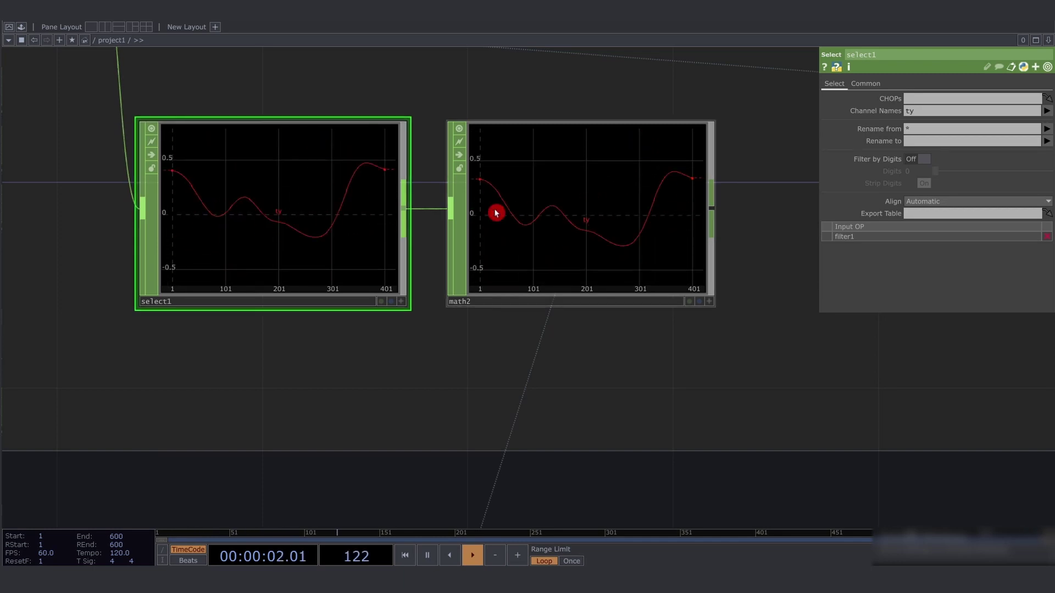
{"action": "left_click", "coordinate": [562, 220]}
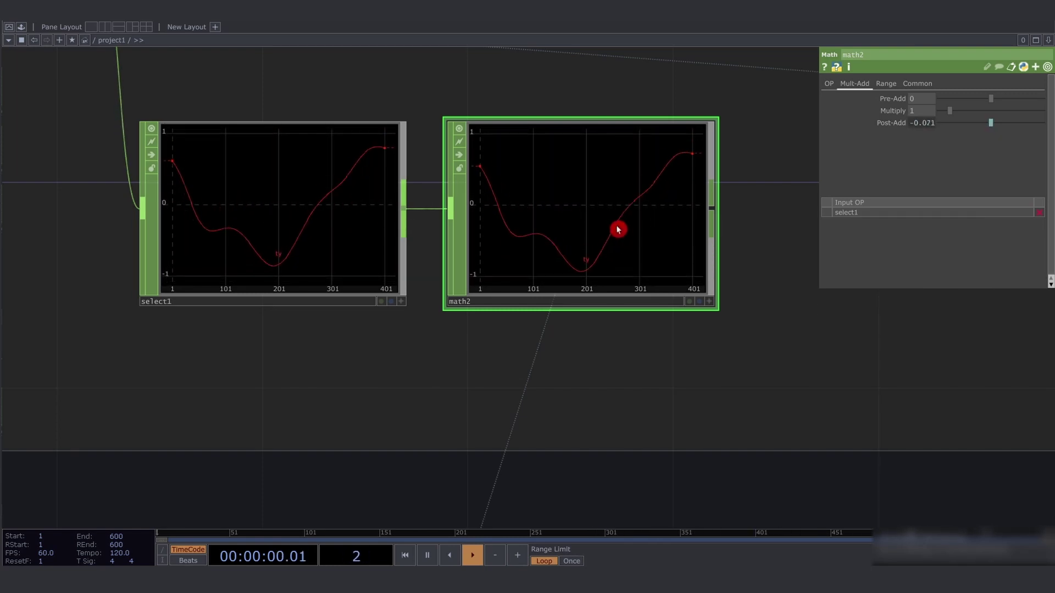
{"action": "scroll", "coordinate": [601, 173], "scroll_direction": "down", "scroll_amount": 6}
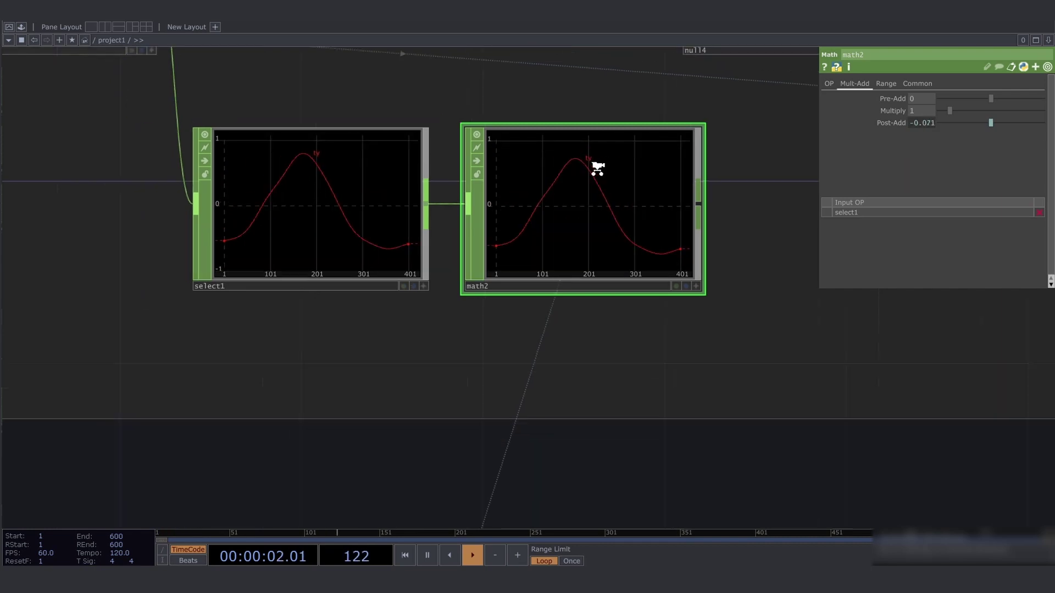
{"action": "scroll", "coordinate": [558, 357], "scroll_direction": "up", "scroll_amount": 2}
{"action": "scroll", "coordinate": [593, 416], "scroll_direction": "up", "scroll_amount": 2}
{"action": "left_click_drag", "start_coordinate": [562, 389], "coordinate": [515, 396]}
{"action": "left_click", "coordinate": [417, 329]}
{"action": "left_click_drag", "start_coordinate": [565, 361], "coordinate": [553, 372]}
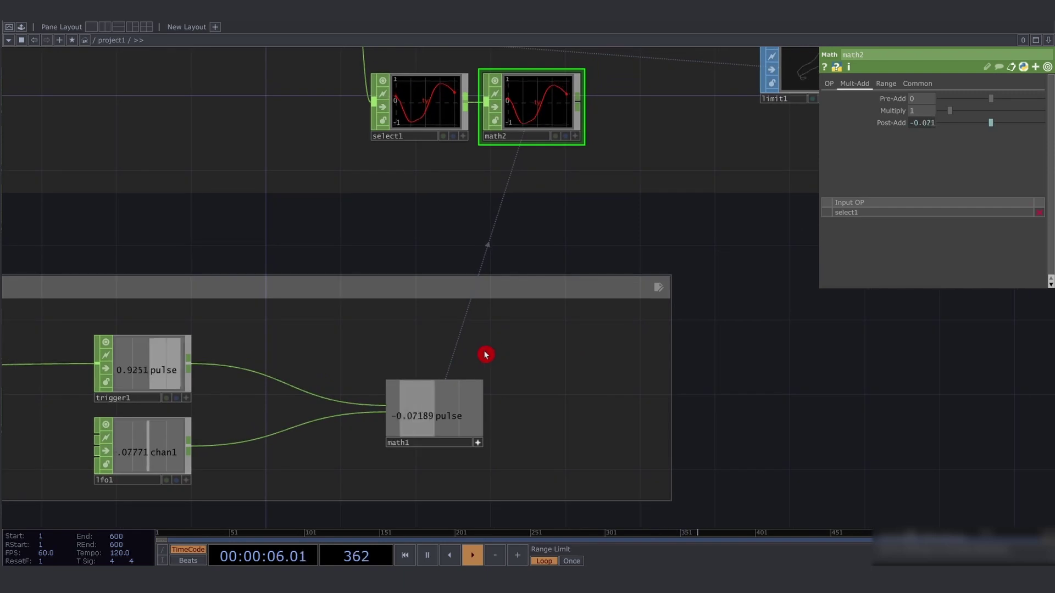
{"action": "left_click", "coordinate": [428, 401]}
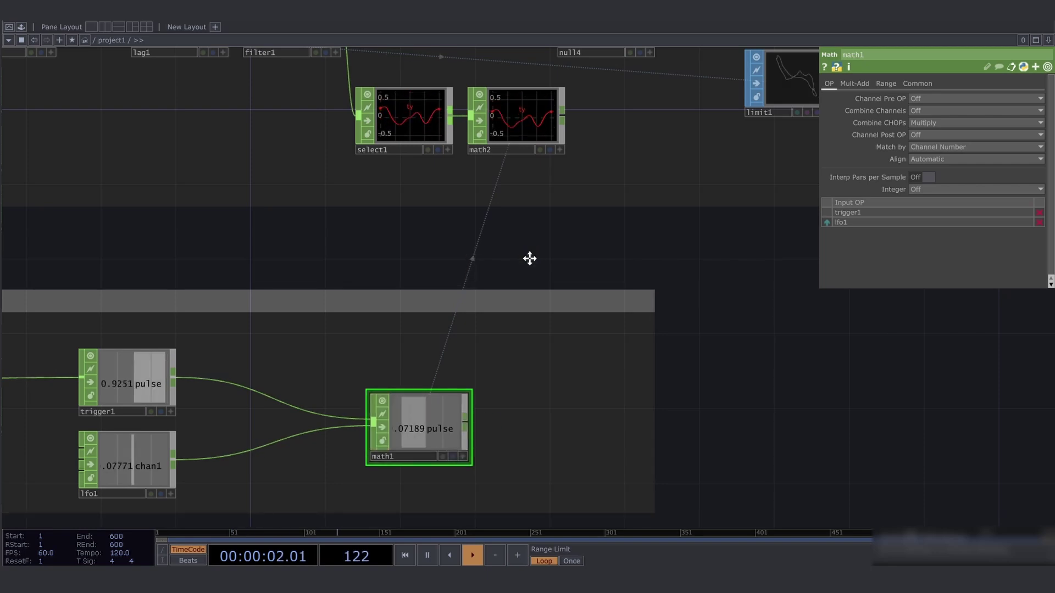
{"action": "left_click_drag", "start_coordinate": [530, 254], "coordinate": [549, 394]}
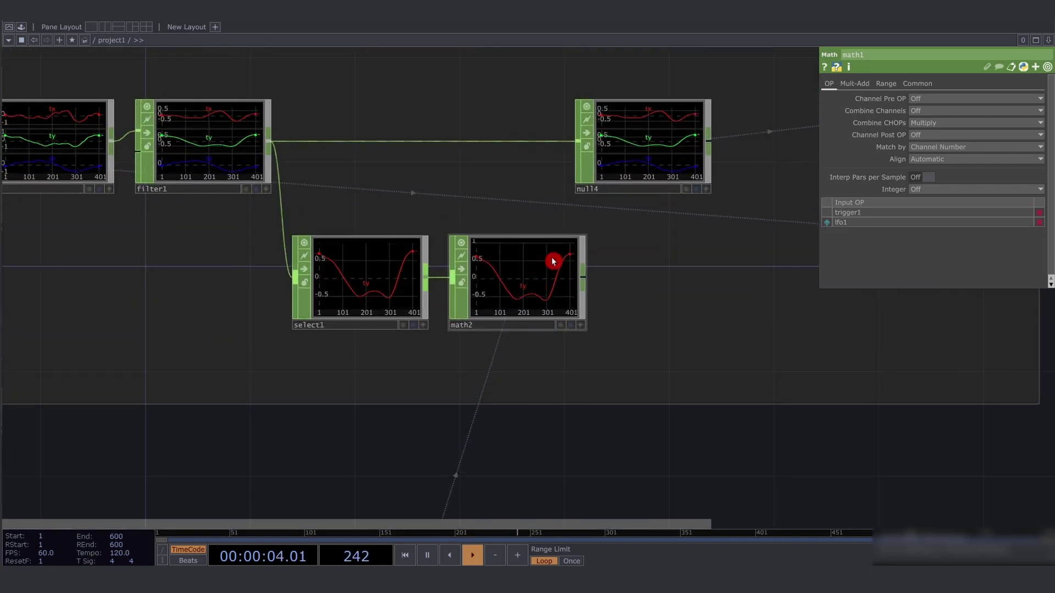
{"action": "scroll", "coordinate": [723, 306], "scroll_direction": "up", "scroll_amount": 2}
{"action": "left_click", "coordinate": [627, 286]}
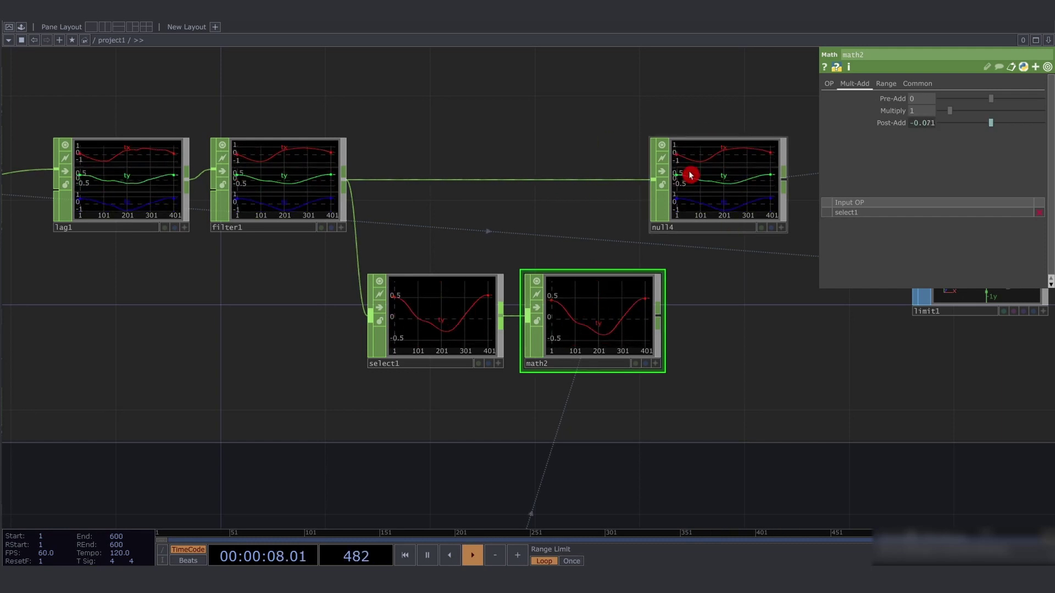
{"action": "left_click_drag", "start_coordinate": [534, 239], "coordinate": [467, 251]}
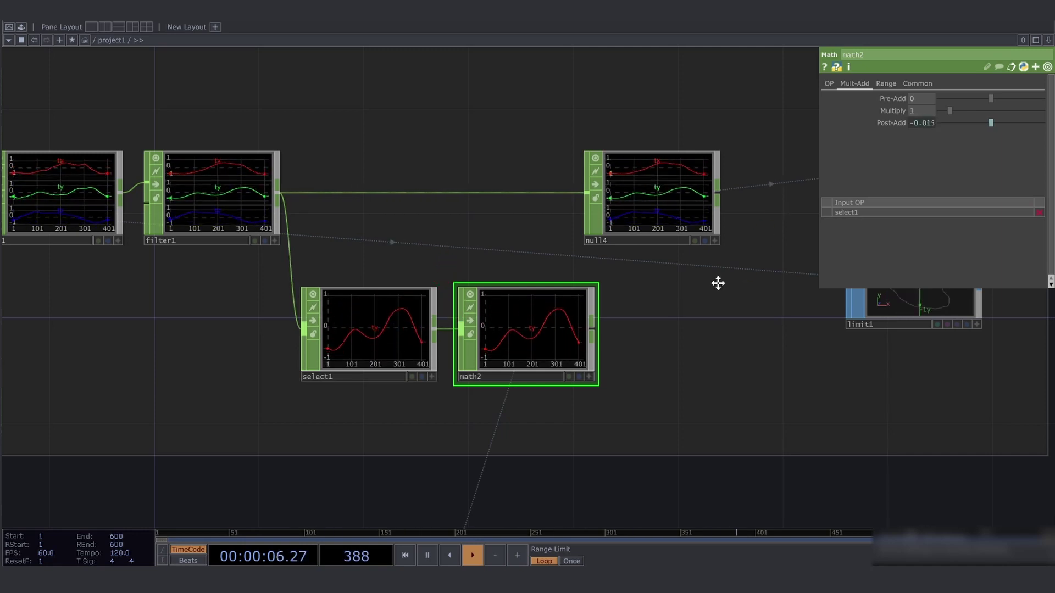
Make room before null4 by moving null4, chopto1 and limit1 away and shifting lag1, filter1, select1 and math2 back
{"action": "left_click_drag", "start_coordinate": [717, 282], "coordinate": [482, 306]}
{"action": "scroll", "coordinate": [534, 287], "scroll_direction": "down", "scroll_amount": 3}
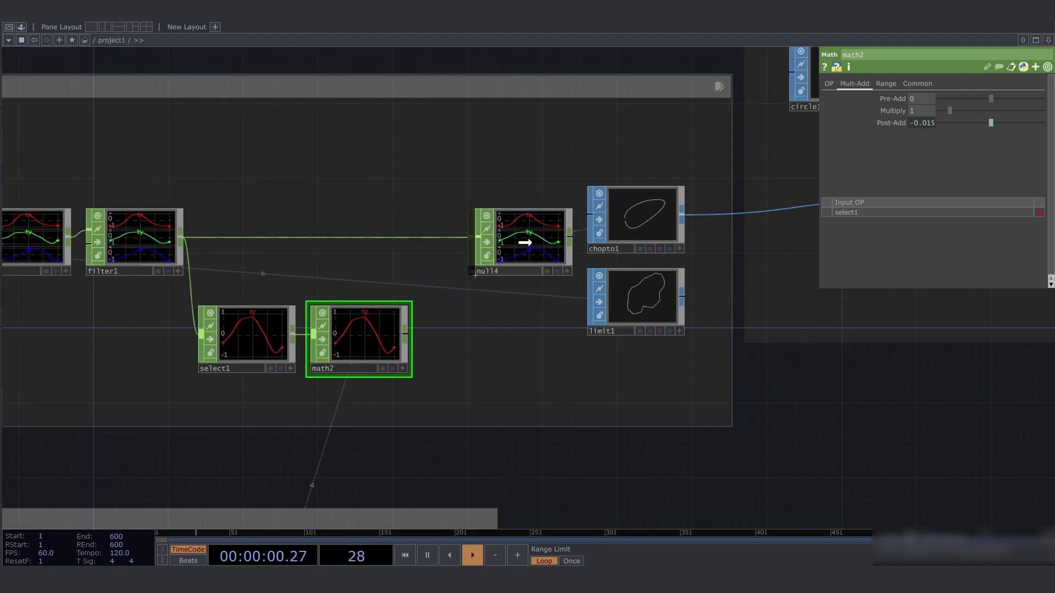
{"action": "right_click_drag", "start_coordinate": [575, 215], "coordinate": [648, 315]}
{"action": "left_click_drag", "start_coordinate": [647, 314], "coordinate": [669, 311]}
{"action": "left_click_drag", "start_coordinate": [480, 221], "coordinate": [623, 228]}
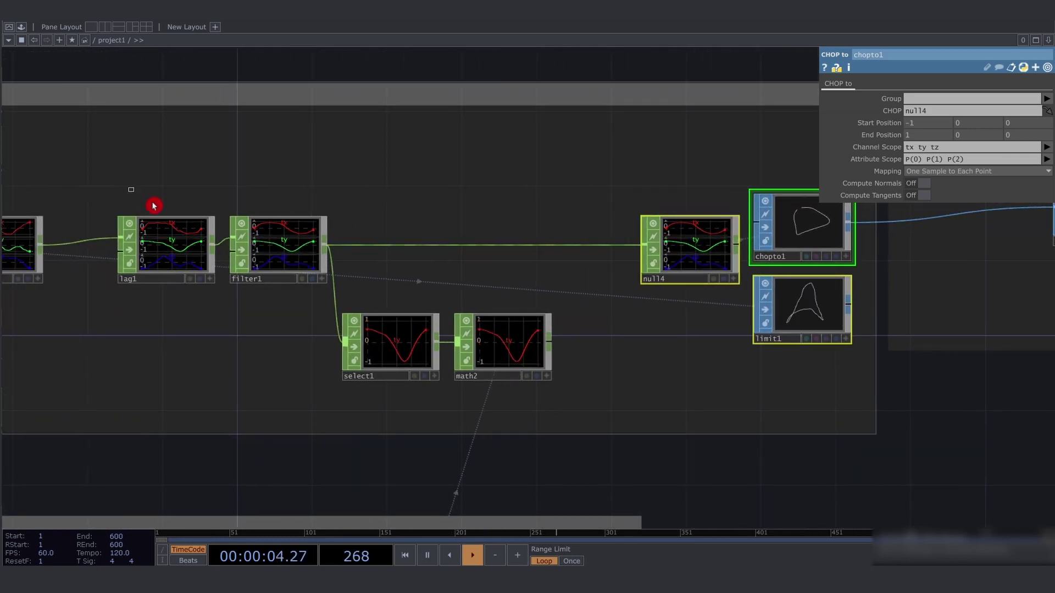
{"action": "right_click_drag", "start_coordinate": [153, 206], "coordinate": [299, 266]}
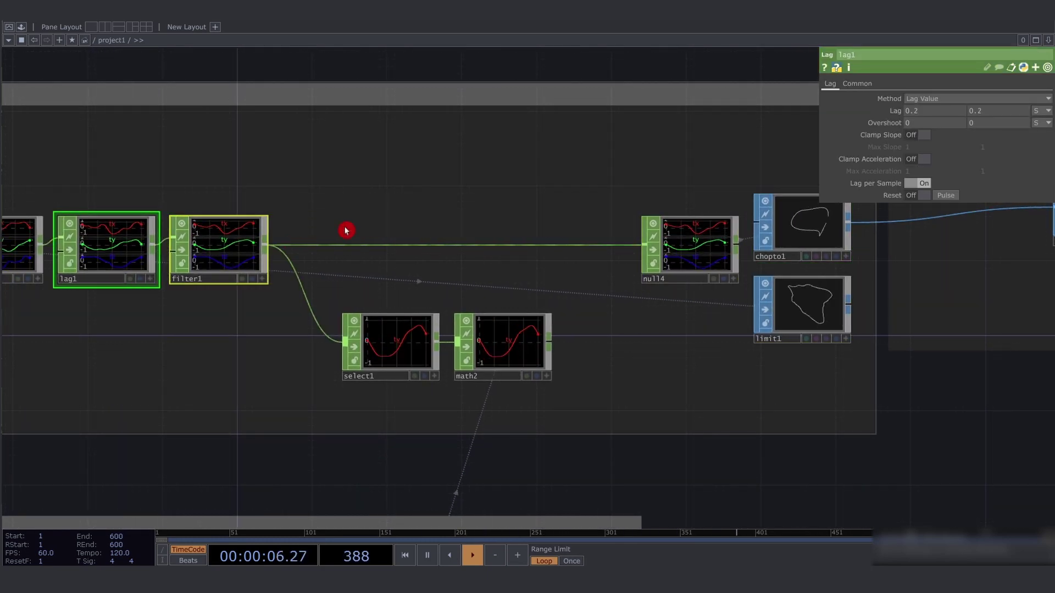
{"action": "left_click", "coordinate": [387, 337]}
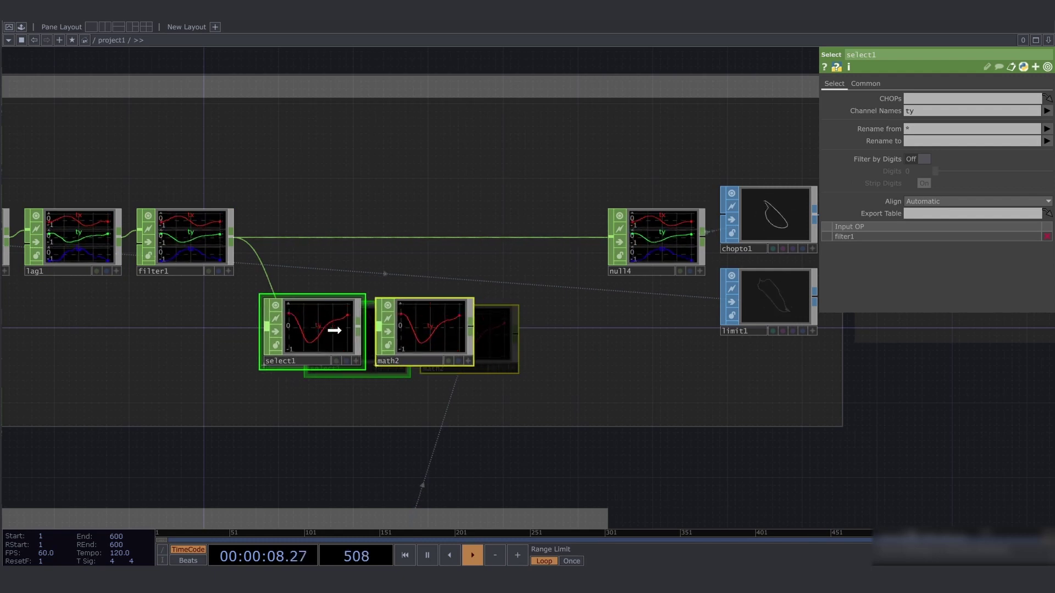
Add a Merge CHOP between math2 and null4, feeding it filter1 as first input and math2 as second
{"action": "key", "text": "Tab"}
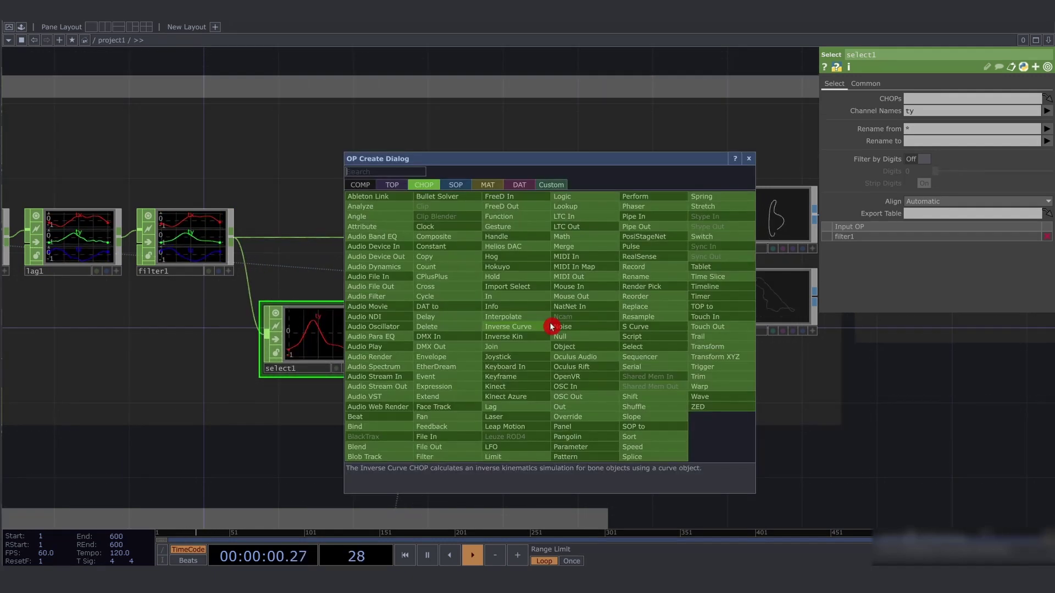
{"action": "type", "text": "merge"}
{"action": "key", "text": "Return"}
{"action": "left_click", "coordinate": [551, 326]}
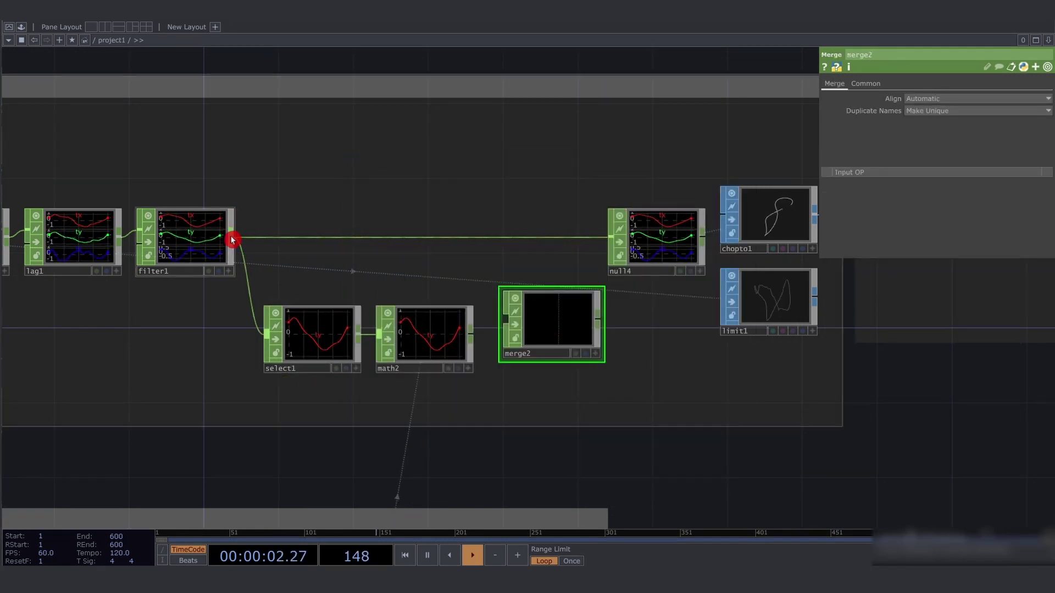
{"action": "left_click", "coordinate": [510, 317]}
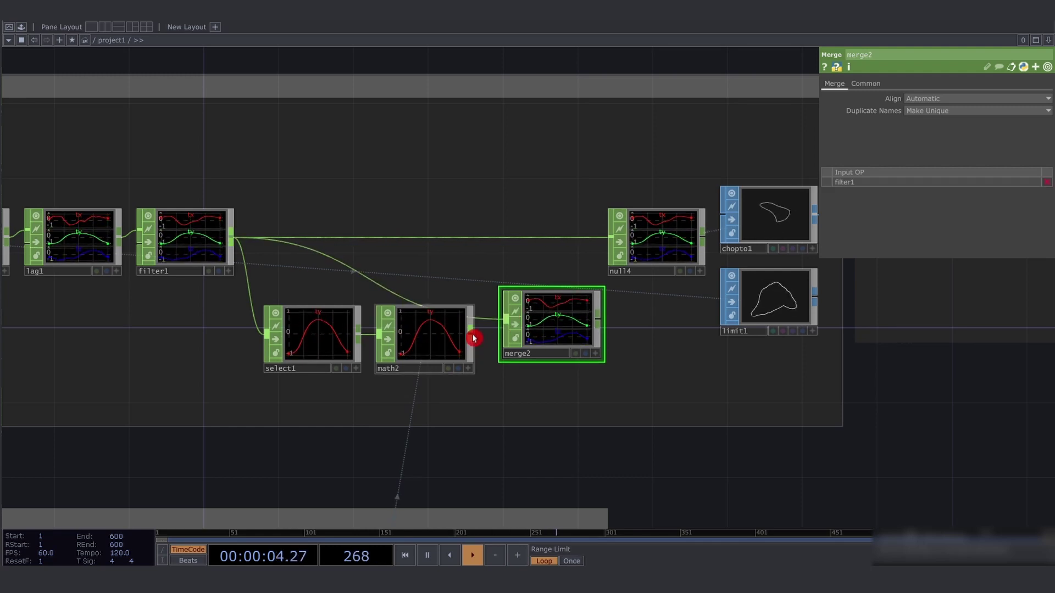
{"action": "left_click_drag", "start_coordinate": [474, 338], "coordinate": [541, 335]}
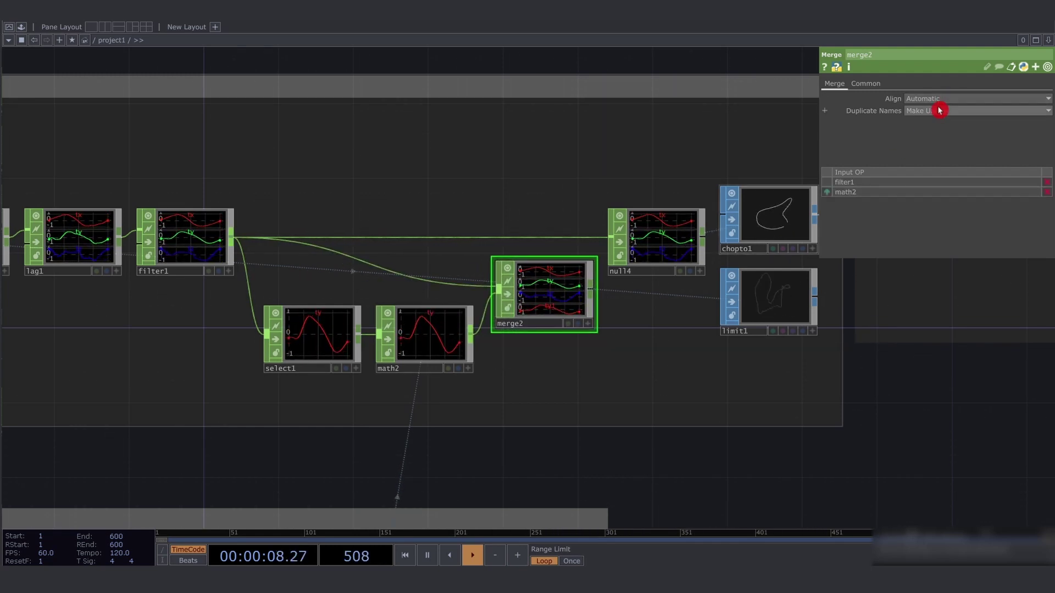
Set merge2's Duplicate Names option to Keep Last
{"action": "left_click", "coordinate": [964, 100]}
{"action": "left_click", "coordinate": [955, 106]}
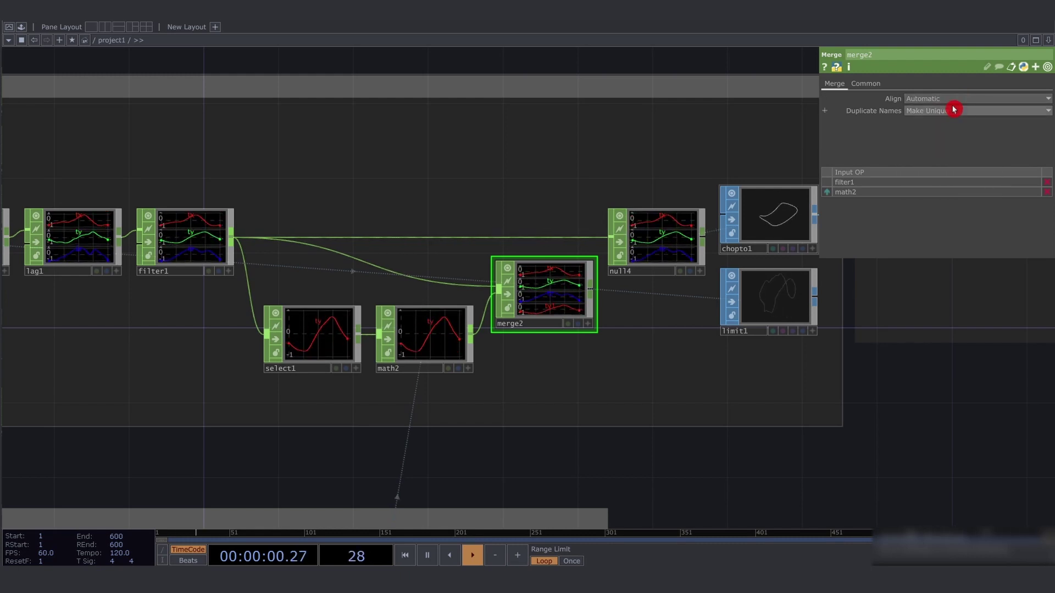
{"action": "left_click", "coordinate": [950, 111]}
{"action": "left_click", "coordinate": [951, 145]}
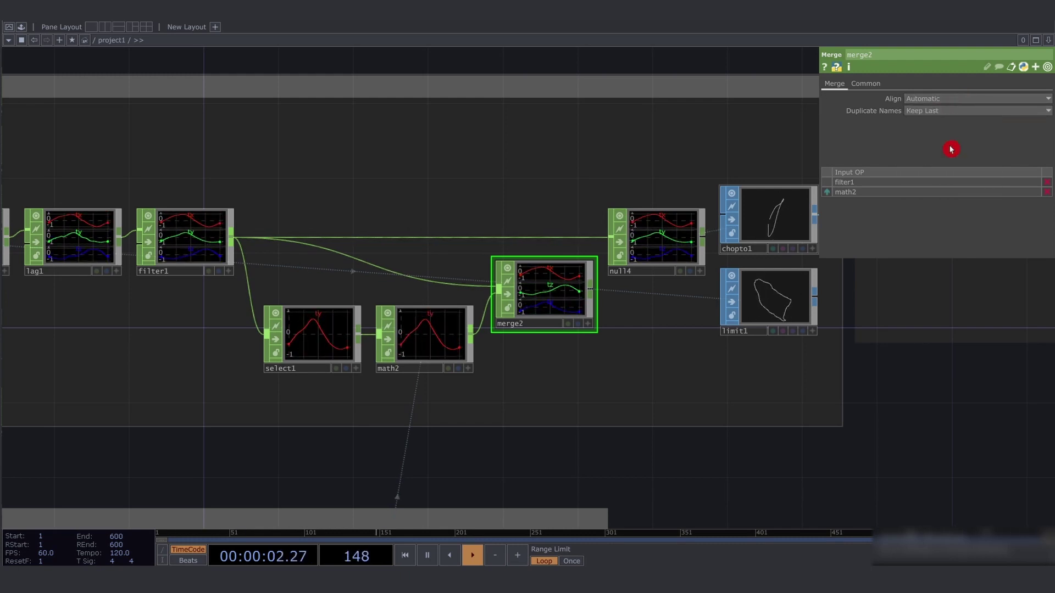
Connect merge2's output into null4, replacing the direct input from filter1
{"action": "scroll", "coordinate": [565, 287], "scroll_direction": "up", "scroll_amount": 5}
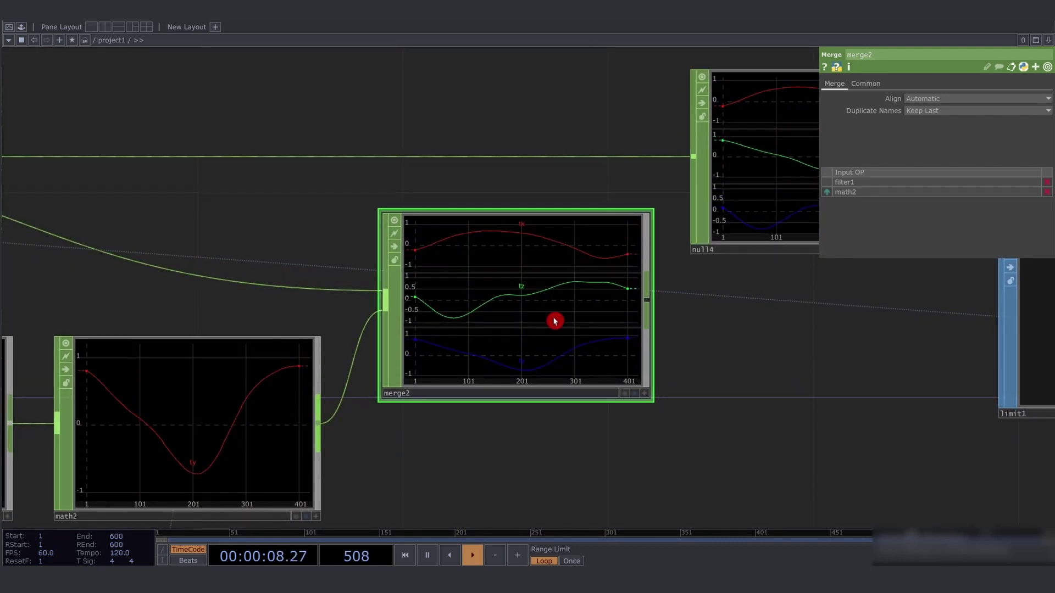
{"action": "scroll", "coordinate": [657, 344], "scroll_direction": "down", "scroll_amount": 3}
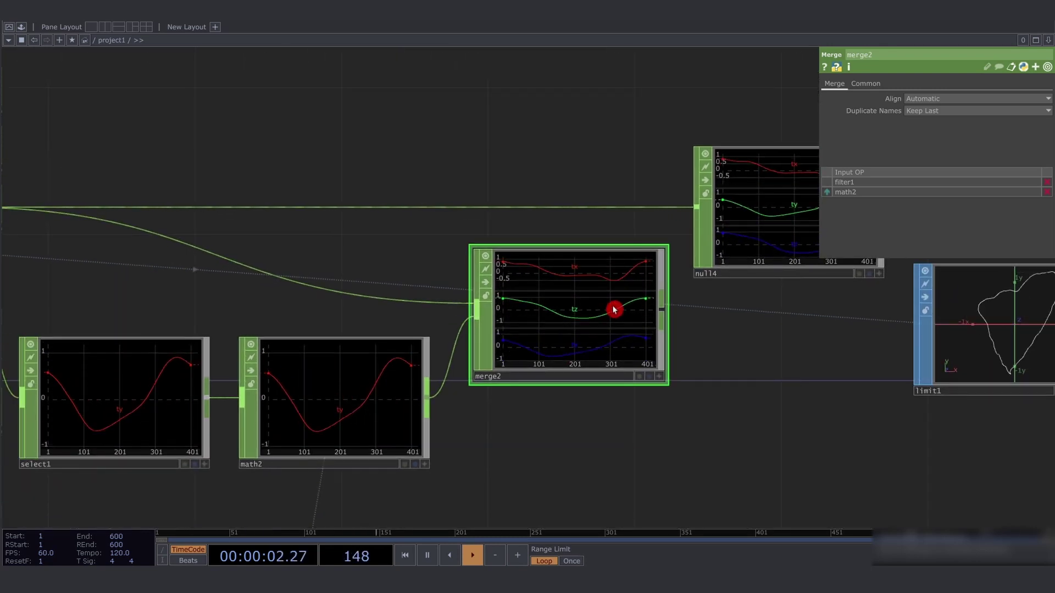
{"action": "left_click_drag", "start_coordinate": [558, 385], "coordinate": [623, 356]}
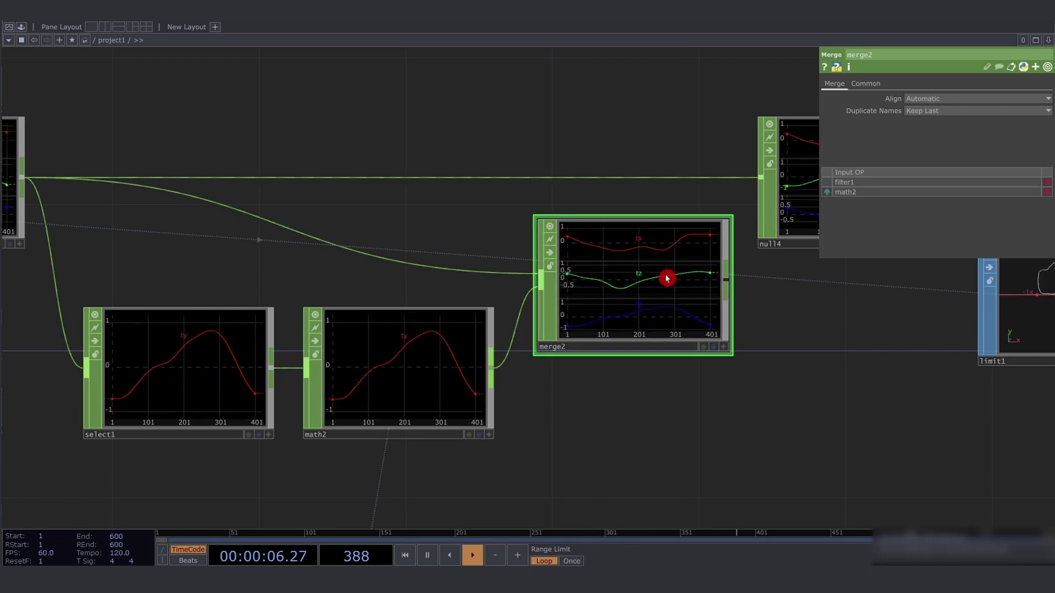
{"action": "scroll", "coordinate": [736, 334], "scroll_direction": "down", "scroll_amount": 5}
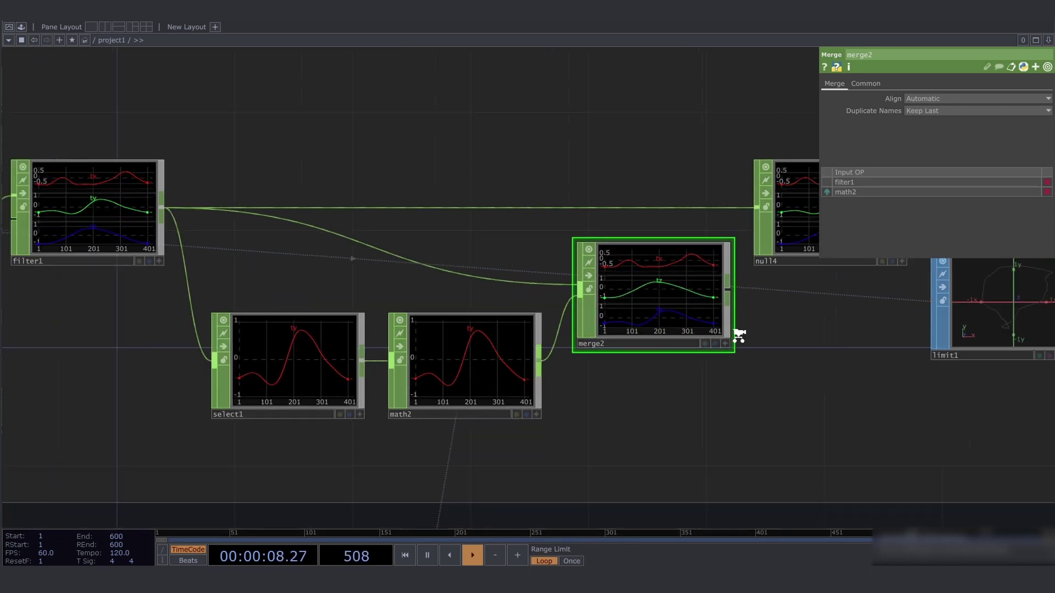
{"action": "scroll", "coordinate": [358, 263], "scroll_direction": "up", "scroll_amount": 5}
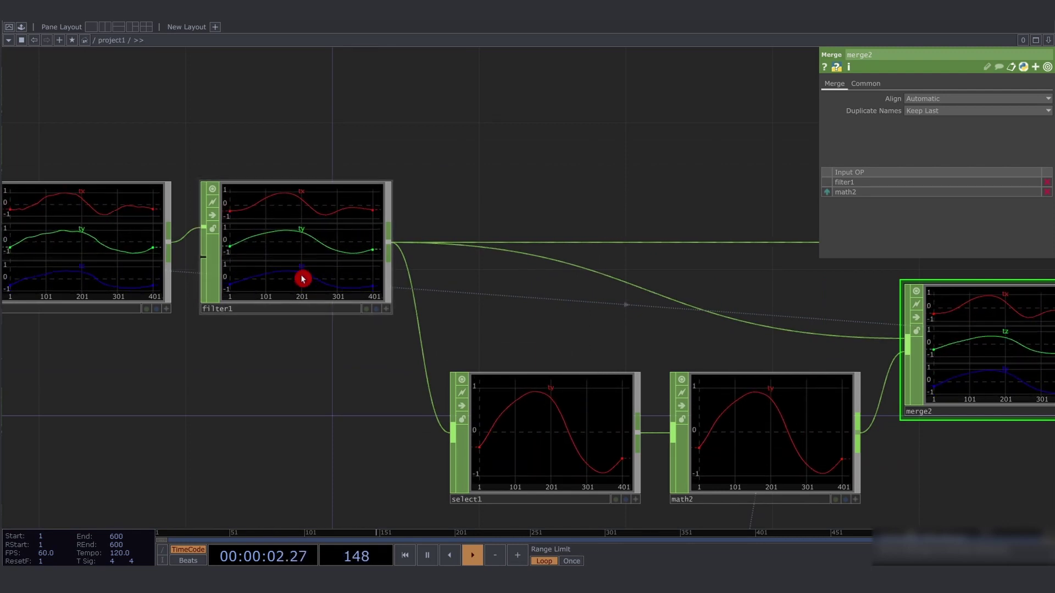
{"action": "left_click_drag", "start_coordinate": [659, 357], "coordinate": [336, 340]}
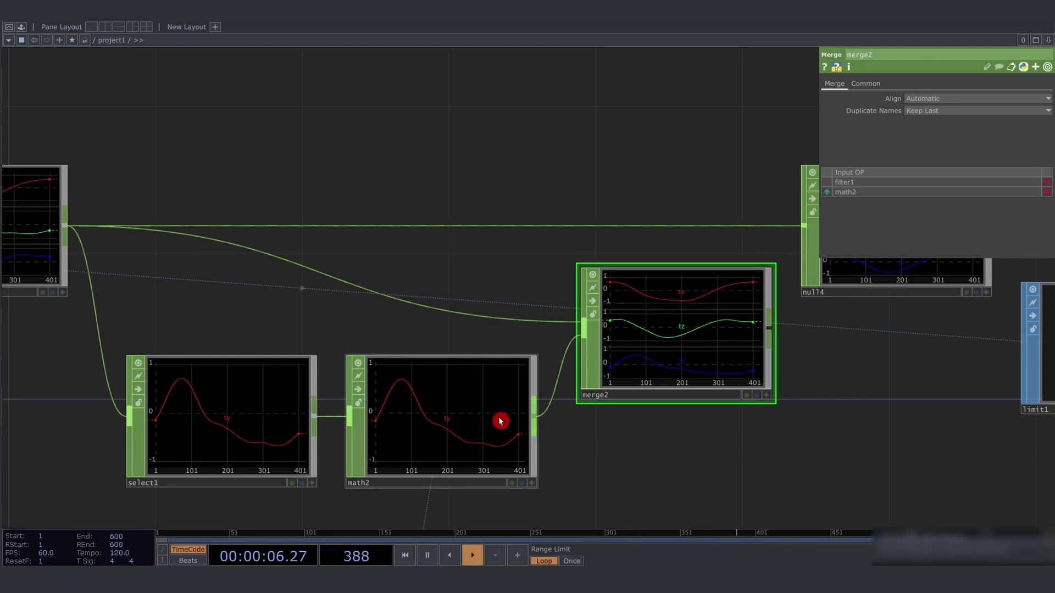
{"action": "left_click_drag", "start_coordinate": [779, 377], "coordinate": [523, 384]}
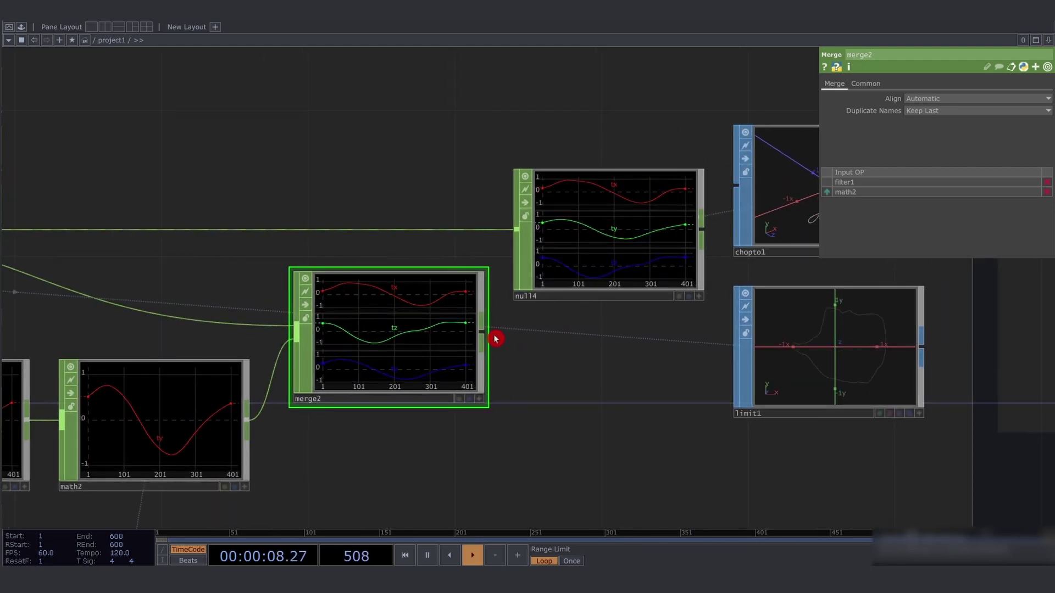
{"action": "left_click_drag", "start_coordinate": [483, 337], "coordinate": [506, 242]}
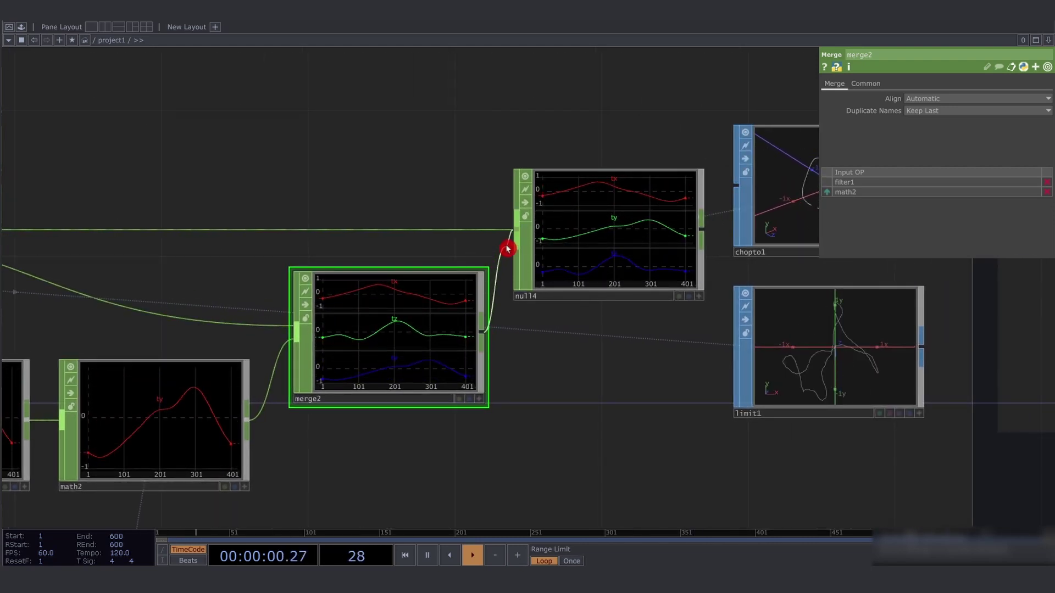
Examine how the beat pulse moves the curve in chopto1 and the final rendered tube in comp1
{"action": "left_click_drag", "start_coordinate": [522, 298], "coordinate": [249, 364]}
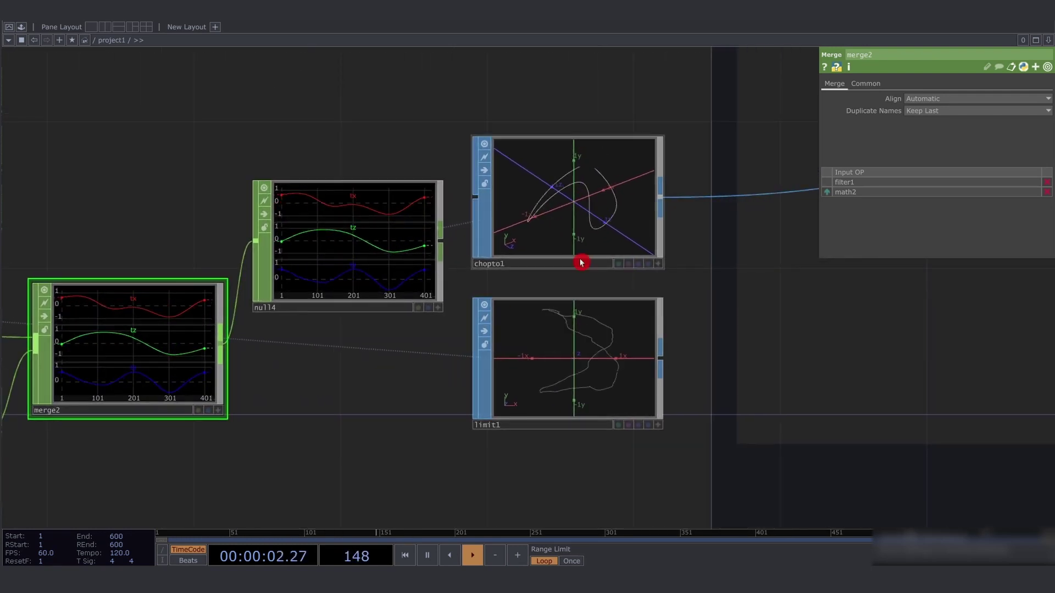
{"action": "scroll", "coordinate": [617, 198], "scroll_direction": "up", "scroll_amount": 5}
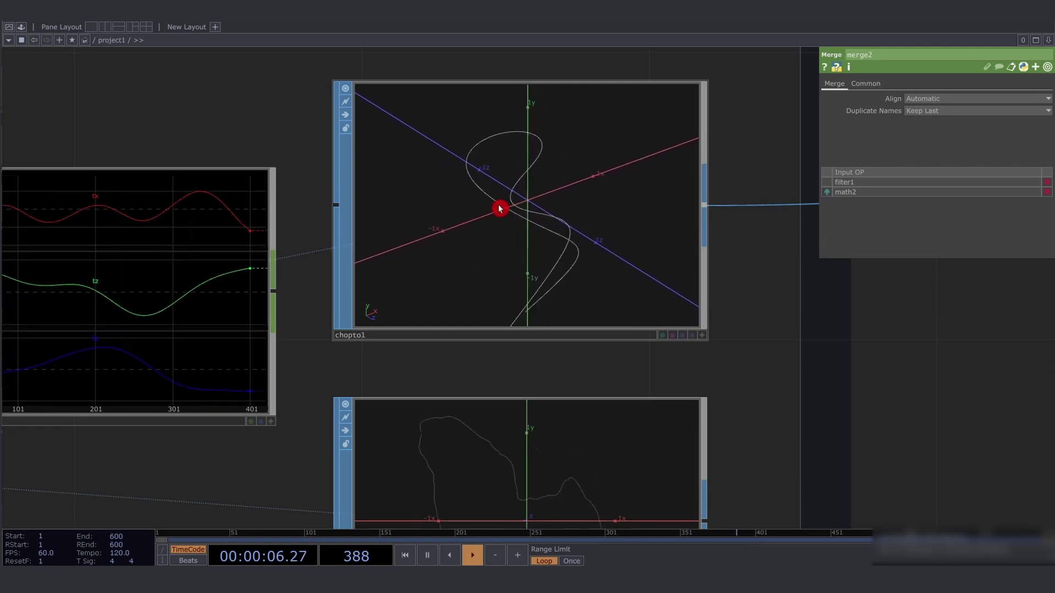
{"action": "scroll", "coordinate": [308, 199], "scroll_direction": "down", "scroll_amount": 6}
{"action": "scroll", "coordinate": [308, 199], "scroll_direction": "down", "scroll_amount": 3}
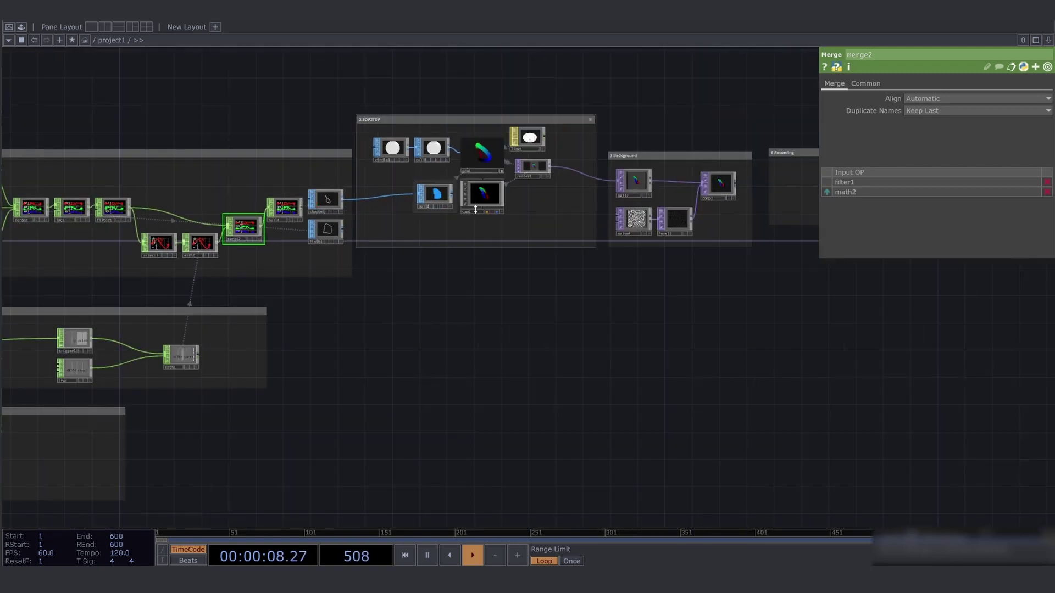
{"action": "scroll", "coordinate": [767, 170], "scroll_direction": "up", "scroll_amount": 10}
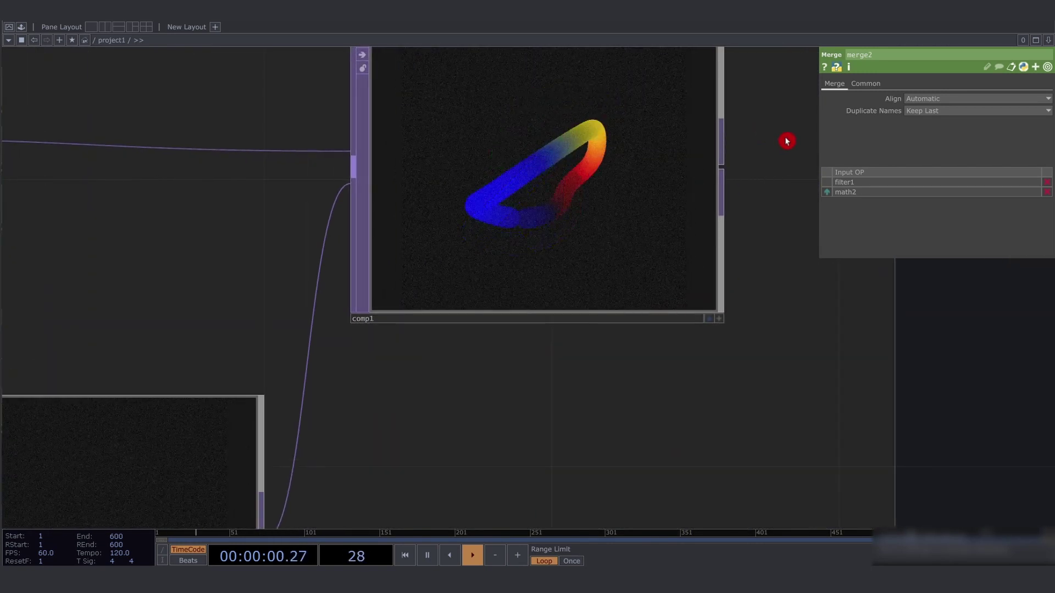
{"action": "scroll", "coordinate": [565, 188], "scroll_direction": "up", "scroll_amount": 3}
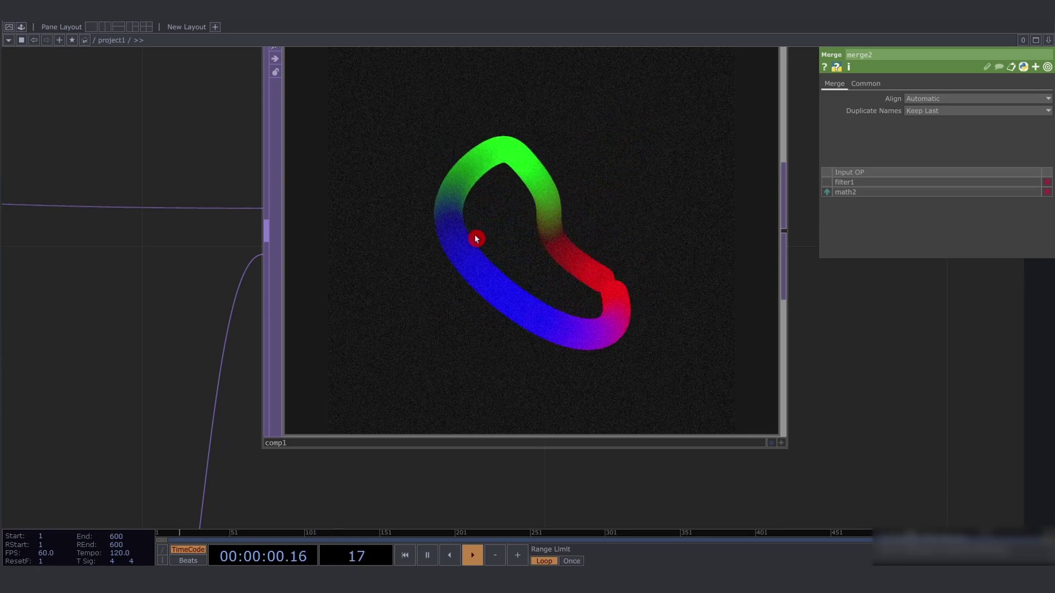
{"action": "scroll", "coordinate": [711, 170], "scroll_direction": "down", "scroll_amount": 10}
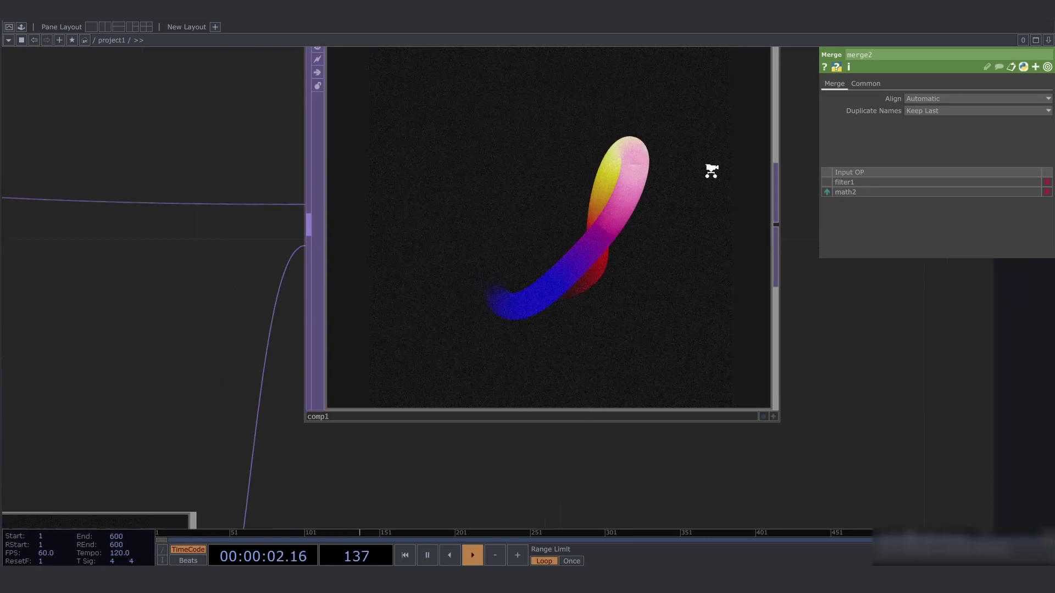
Add an Animation COMP inside the empty 5 Keyframed motion annotation below the generative motion network
{"action": "left_click_drag", "start_coordinate": [92, 373], "coordinate": [701, 292]}
{"action": "mouse_move", "coordinate": [238, 214]}
{"action": "left_mouse_down"}
{"action": "mouse_move", "coordinate": [408, 224]}
{"action": "mouse_move", "coordinate": [411, 142]}
{"action": "left_mouse_up"}
{"action": "left_click", "coordinate": [407, 223]}
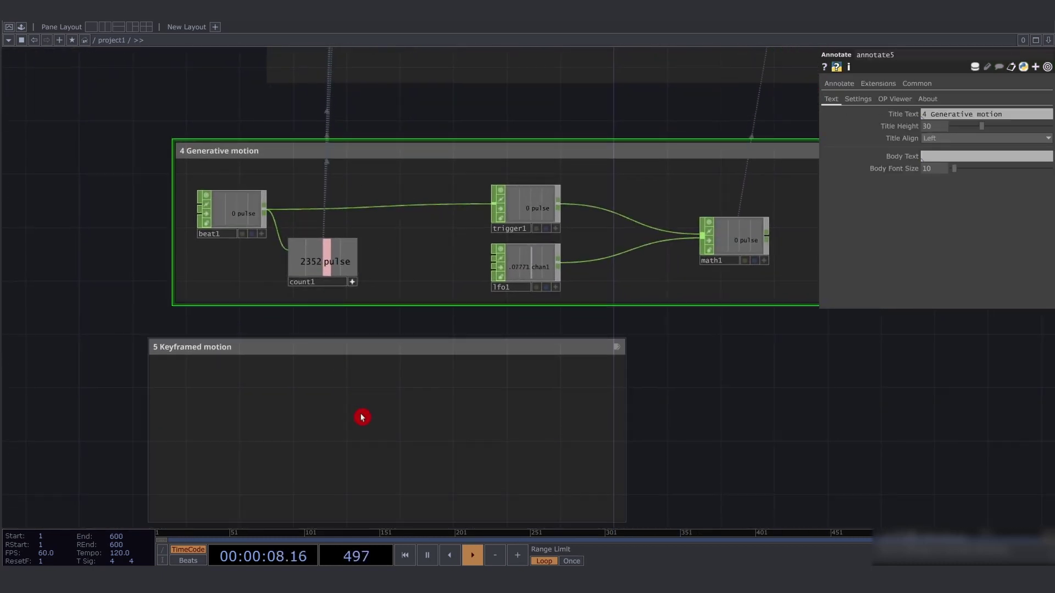
{"action": "scroll", "coordinate": [401, 330], "scroll_direction": "down", "scroll_amount": 3}
{"action": "left_click", "coordinate": [380, 246]}
{"action": "left_click", "coordinate": [414, 309]}
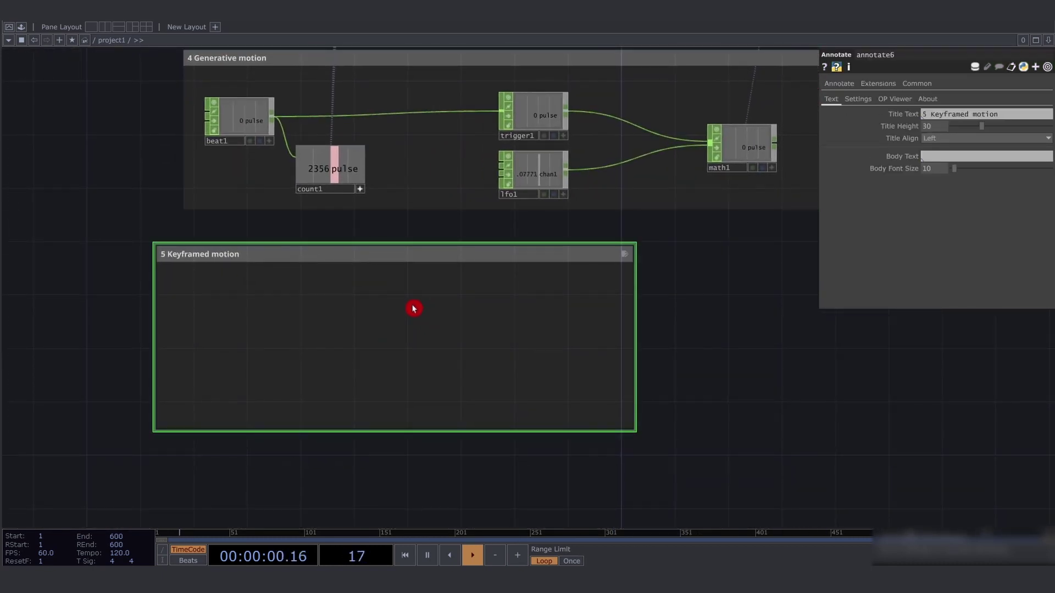
{"action": "scroll", "coordinate": [288, 321], "scroll_direction": "up", "scroll_amount": 5}
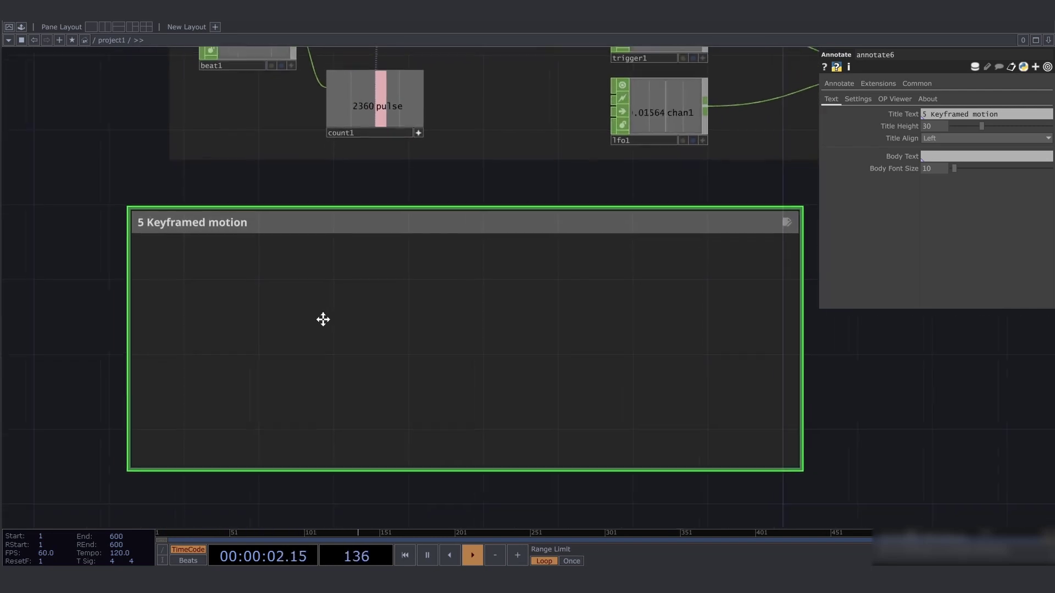
{"action": "double_click", "coordinate": [372, 317]}
{"action": "left_click", "coordinate": [182, 175]}
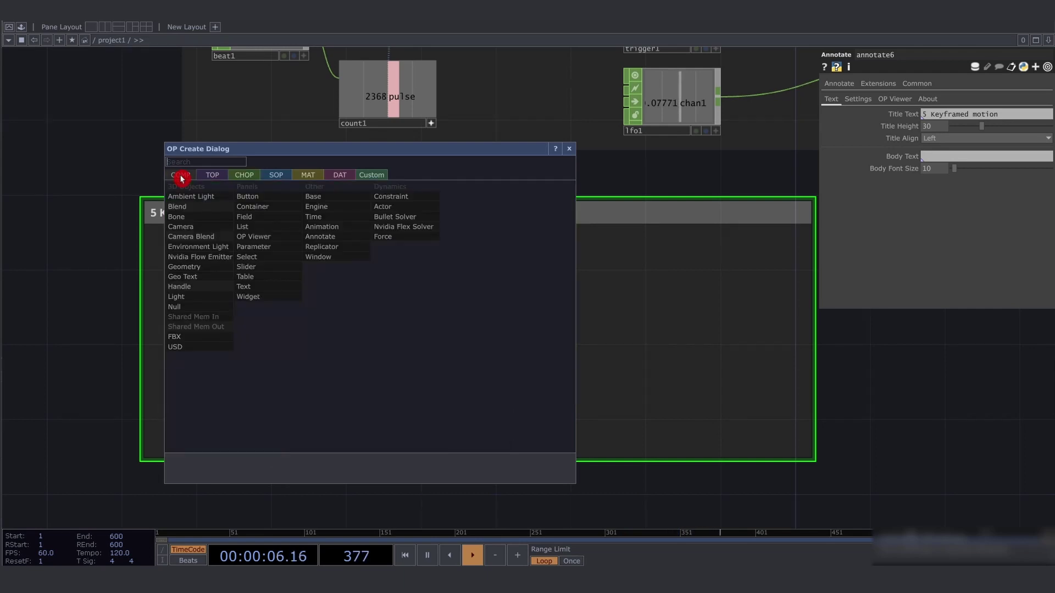
{"action": "type", "text": "ani"}
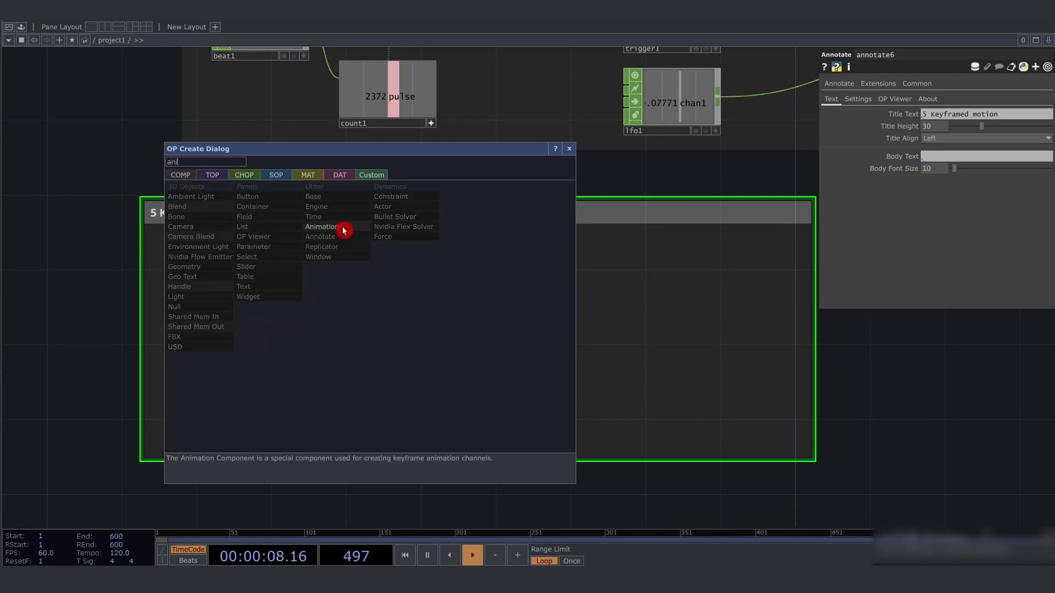
{"action": "left_click", "coordinate": [340, 228]}
{"action": "left_click", "coordinate": [357, 344]}
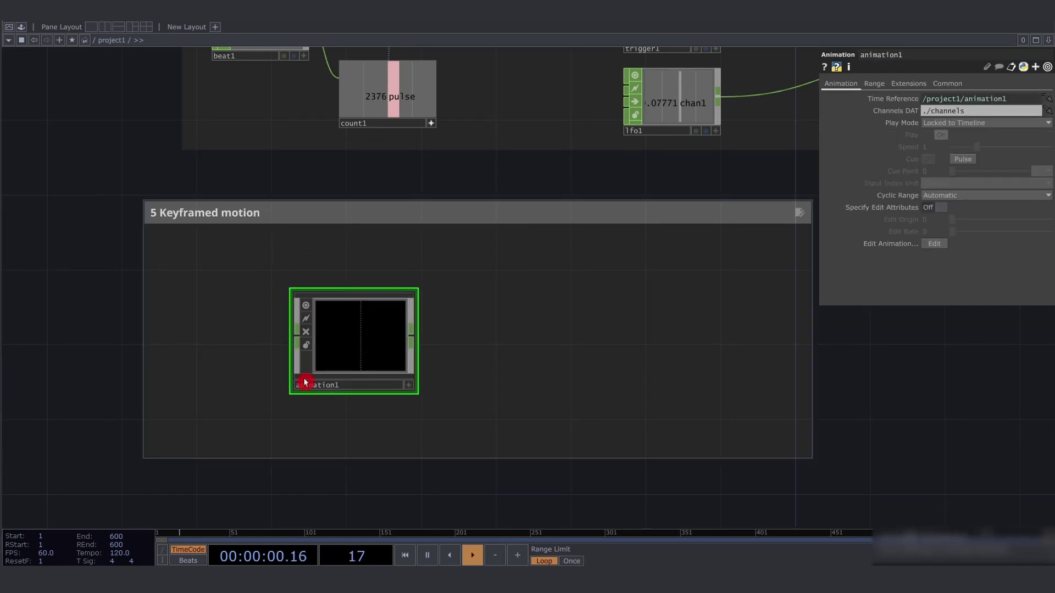
Open animation1's channel editor and add two channels named shake and smooth
{"action": "left_click_drag", "start_coordinate": [467, 407], "coordinate": [291, 309]}
{"action": "left_click", "coordinate": [907, 306]}
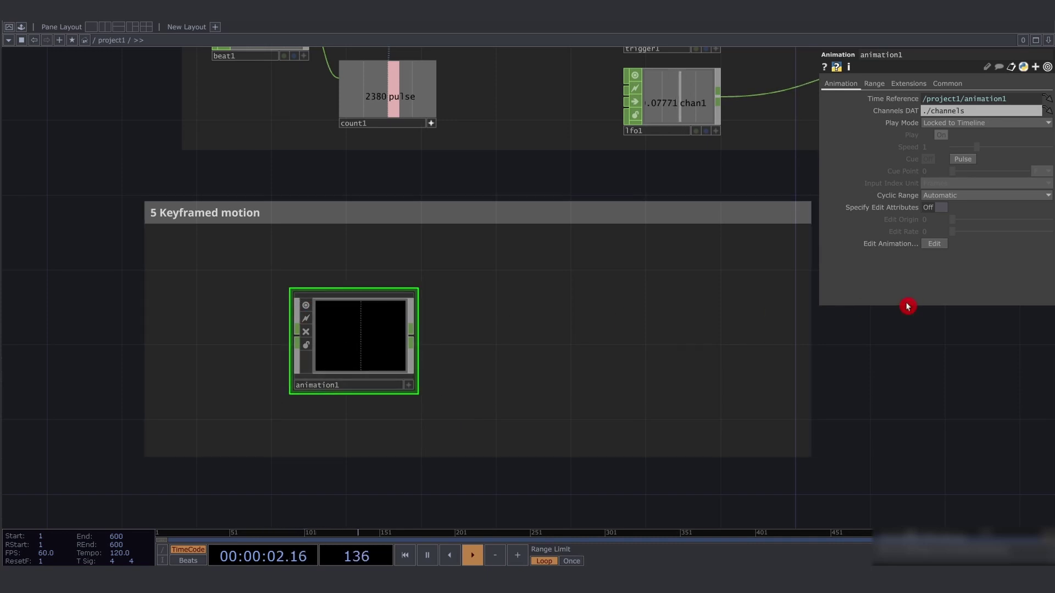
{"action": "left_click", "coordinate": [936, 245]}
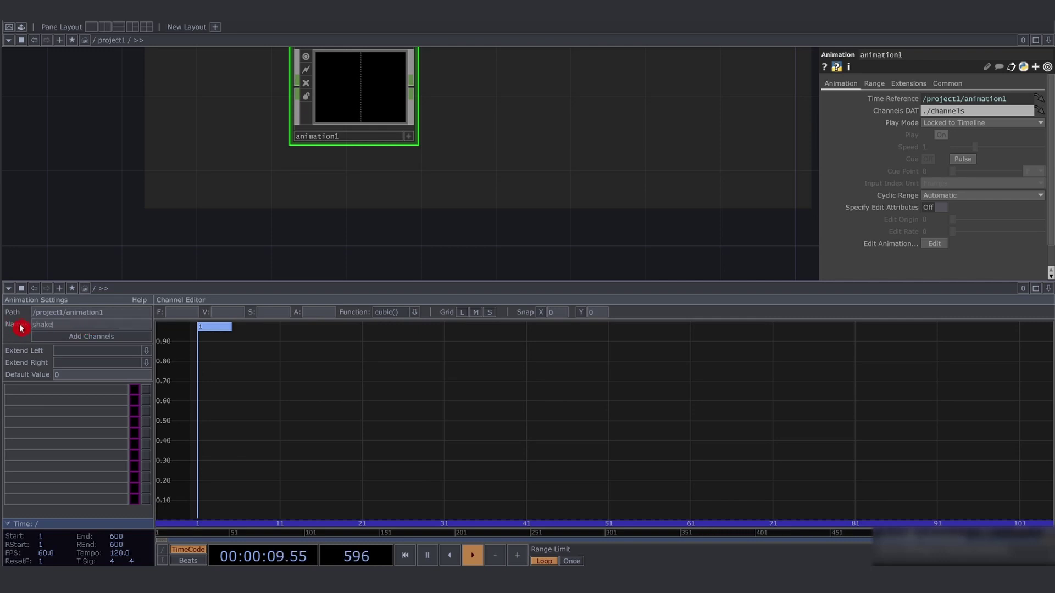
{"action": "left_click", "coordinate": [103, 336]}
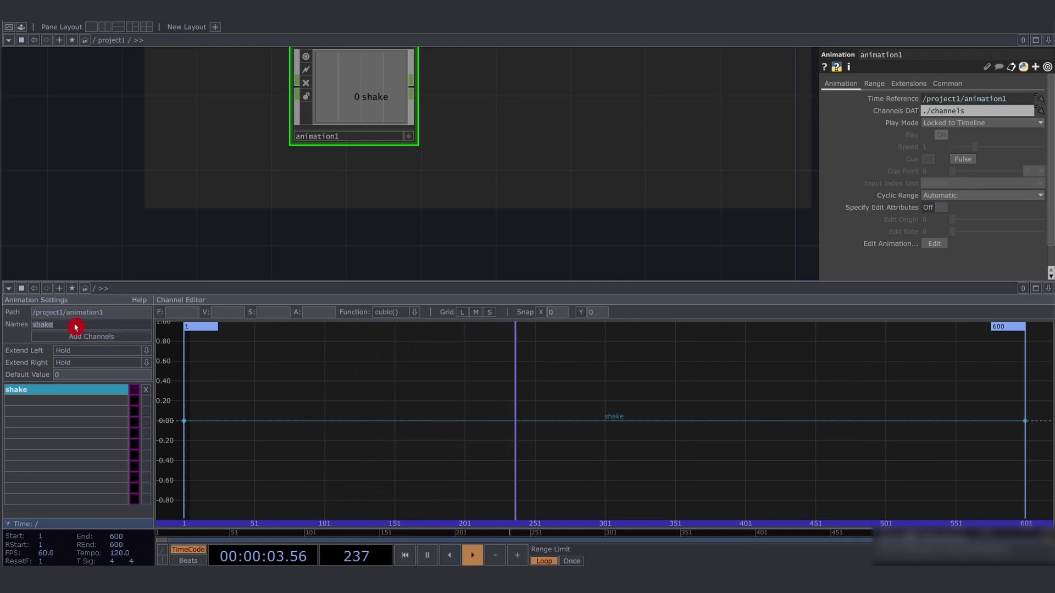
{"action": "left_click", "coordinate": [76, 327]}
{"action": "type", "text": "smooth"}
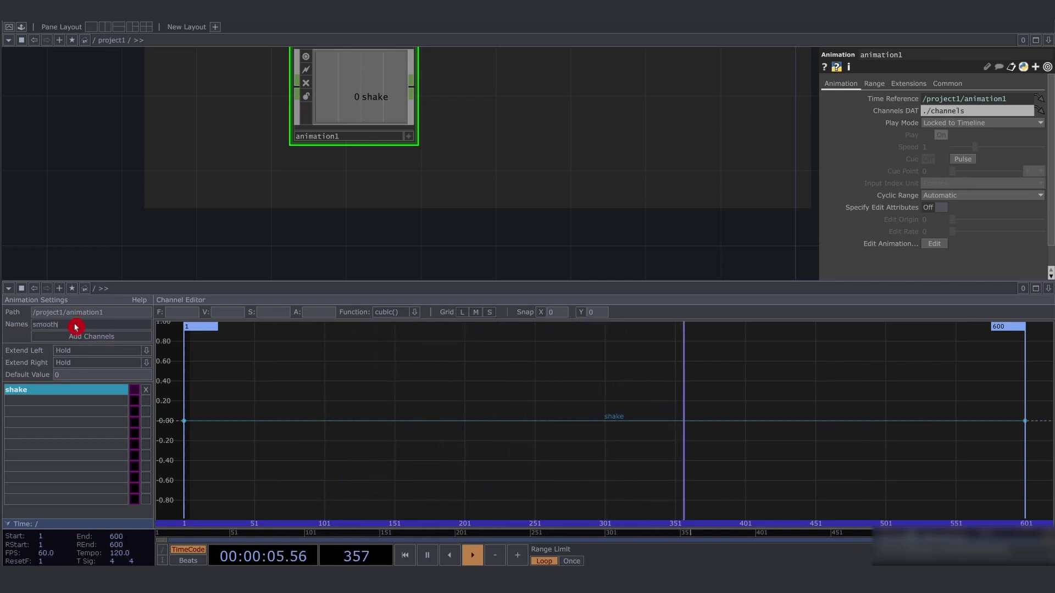
{"action": "left_click", "coordinate": [85, 336]}
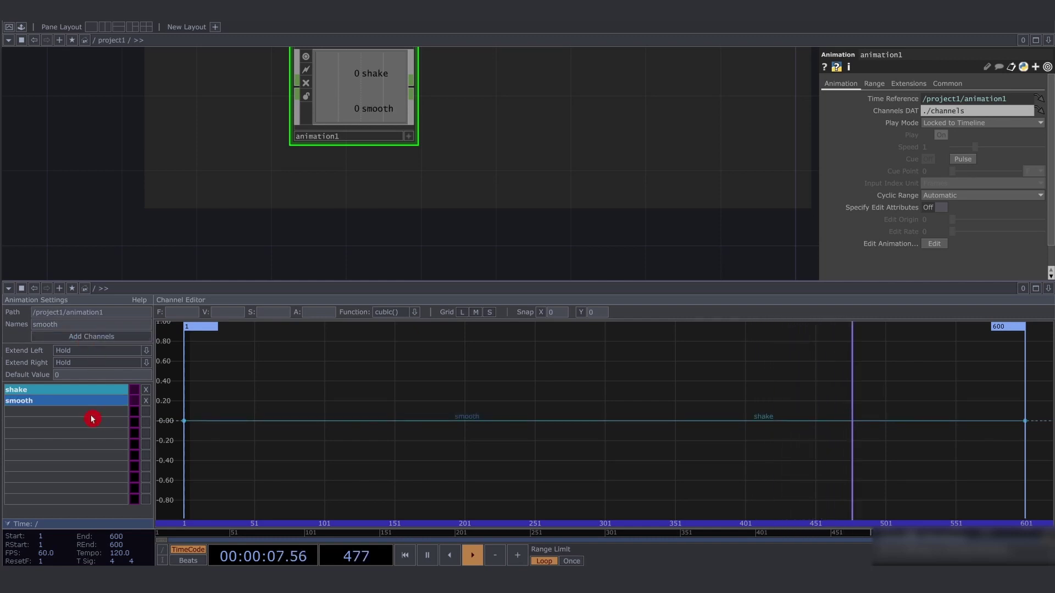
Add seven keys to the shake channel, at about frames 31, 91, 157, 250, 337, 423 and 481
{"action": "left_click", "coordinate": [68, 402]}
{"action": "left_click", "coordinate": [72, 391]}
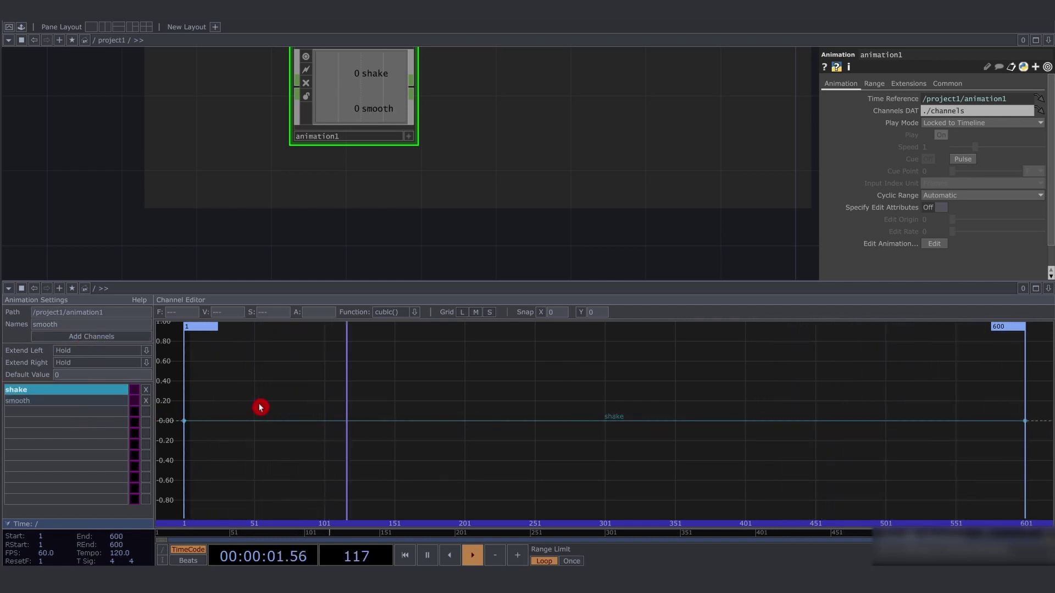
{"action": "left_click", "coordinate": [227, 404], "text": "ctrl"}
{"action": "left_click", "coordinate": [310, 406], "text": "ctrl"}
{"action": "left_click", "coordinate": [403, 407], "text": "ctrl"}
{"action": "left_click", "coordinate": [534, 407], "text": "ctrl"}
{"action": "left_click", "coordinate": [656, 406], "text": "ctrl"}
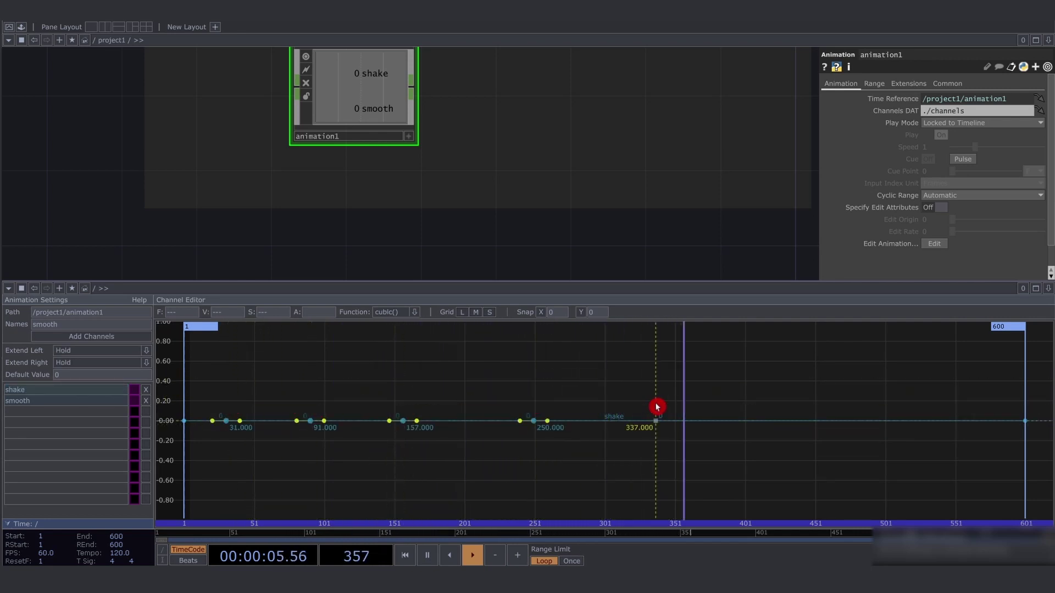
{"action": "left_click", "coordinate": [777, 407], "text": "ctrl"}
{"action": "left_click", "coordinate": [857, 405], "text": "ctrl"}
{"action": "middle_click_drag", "start_coordinate": [282, 405], "coordinate": [207, 395]}
{"action": "left_click", "coordinate": [295, 410]}
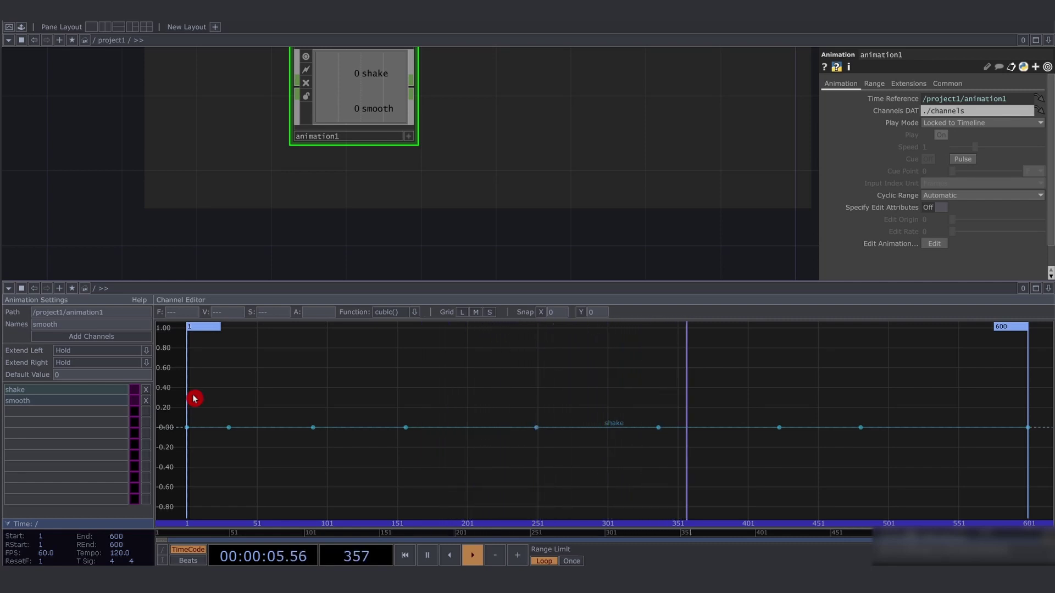
Add six keys to the smooth channel, at about frames 34, 121, 211, 319, 412 and 471
{"action": "left_click", "coordinate": [82, 401]}
{"action": "left_click", "coordinate": [235, 404], "text": "ctrl"}
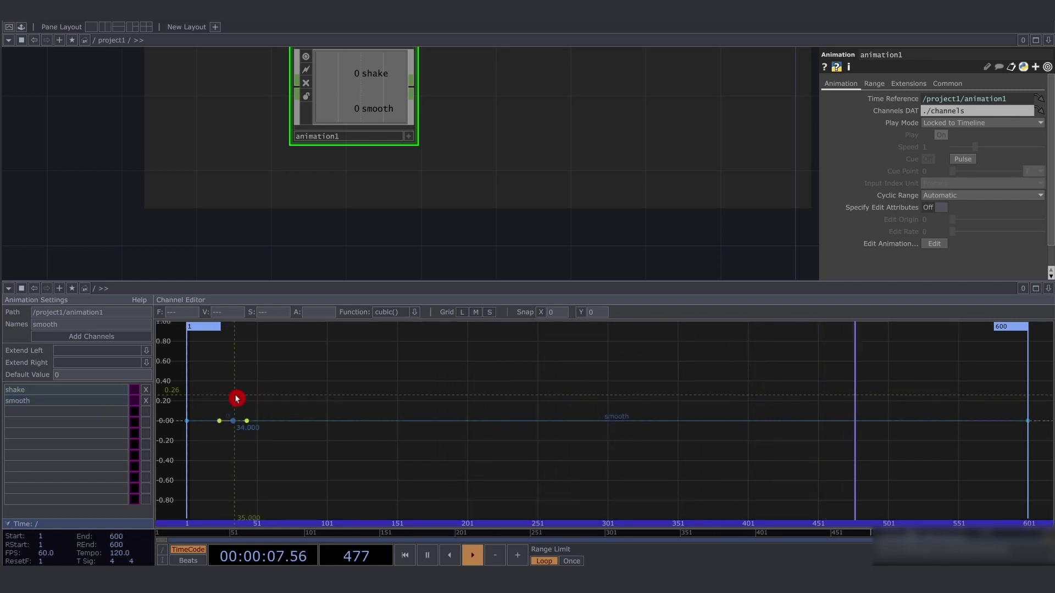
{"action": "left_click", "coordinate": [357, 405], "text": "ctrl"}
{"action": "left_click", "coordinate": [467, 405], "text": "ctrl"}
{"action": "left_click", "coordinate": [626, 402], "text": "ctrl"}
{"action": "left_click", "coordinate": [763, 400], "text": "ctrl"}
{"action": "left_click", "coordinate": [849, 398], "text": "ctrl"}
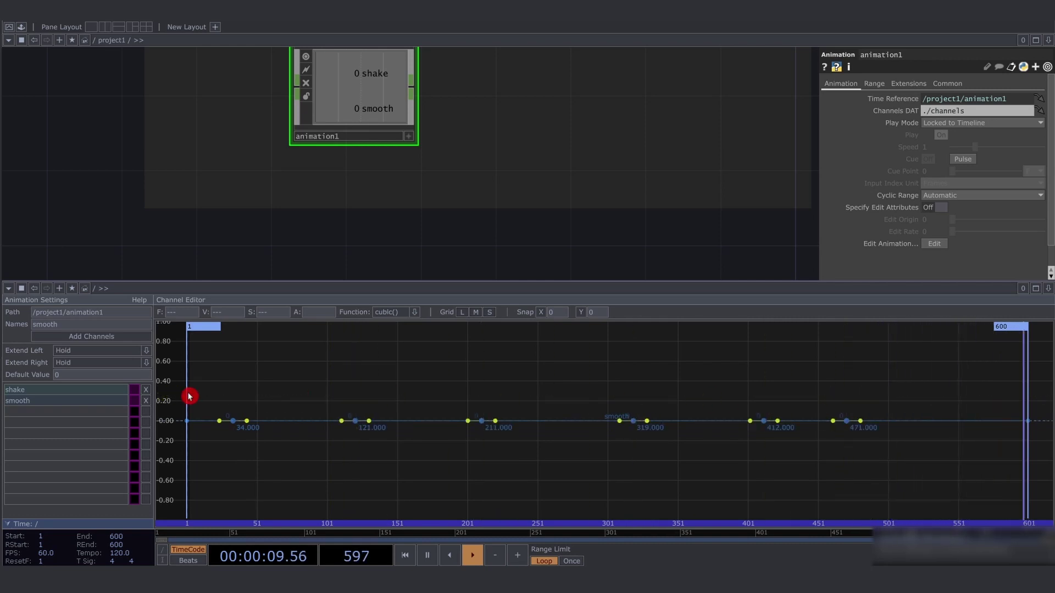
Shift the shake channel's frame 31 key slightly earlier, to about frame 25, keeping its value at about 0
{"action": "left_click", "coordinate": [95, 397]}
{"action": "mouse_move", "coordinate": [215, 393]}
{"action": "left_mouse_down"}
{"action": "mouse_move", "coordinate": [224, 414]}
{"action": "mouse_move", "coordinate": [209, 387]}
{"action": "left_mouse_up"}
{"action": "left_click", "coordinate": [223, 415]}
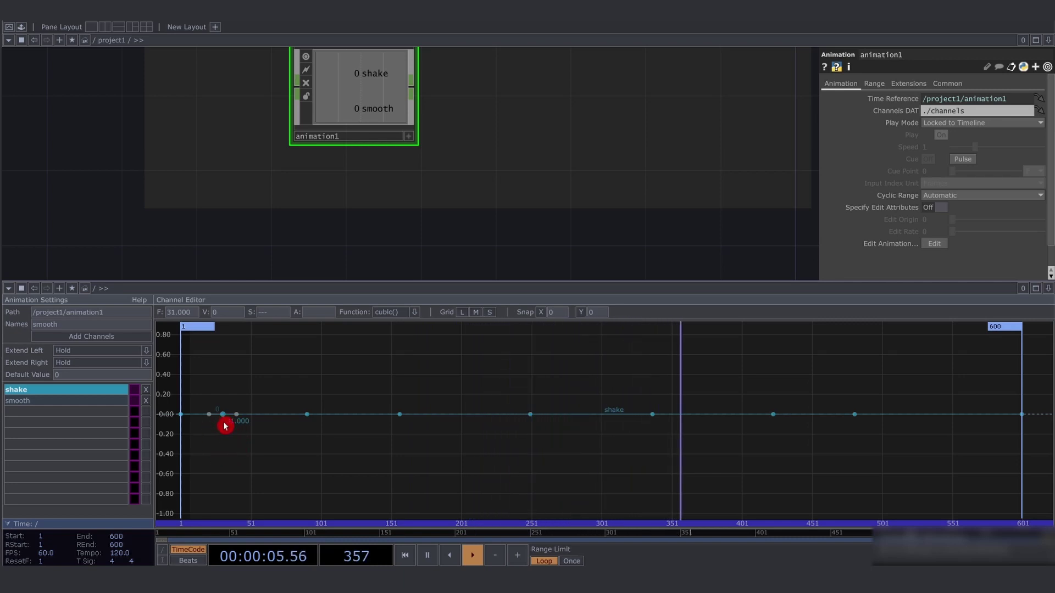
{"action": "mouse_move", "coordinate": [225, 420]}
{"action": "left_mouse_down"}
{"action": "mouse_move", "coordinate": [226, 372]}
{"action": "mouse_move", "coordinate": [222, 411]}
{"action": "left_mouse_up"}
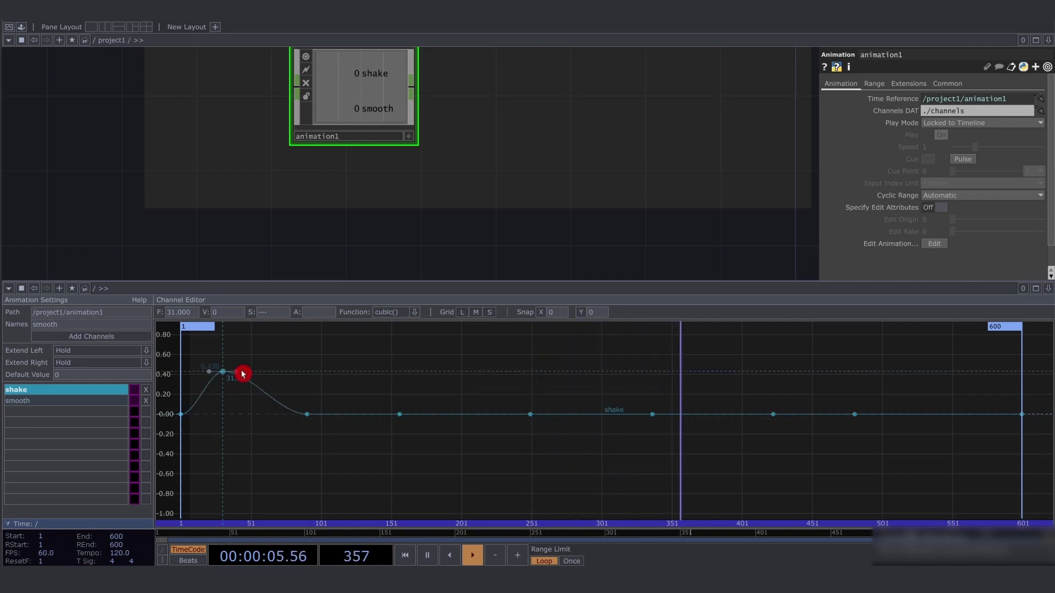
{"action": "left_click_drag", "start_coordinate": [228, 413], "coordinate": [232, 420]}
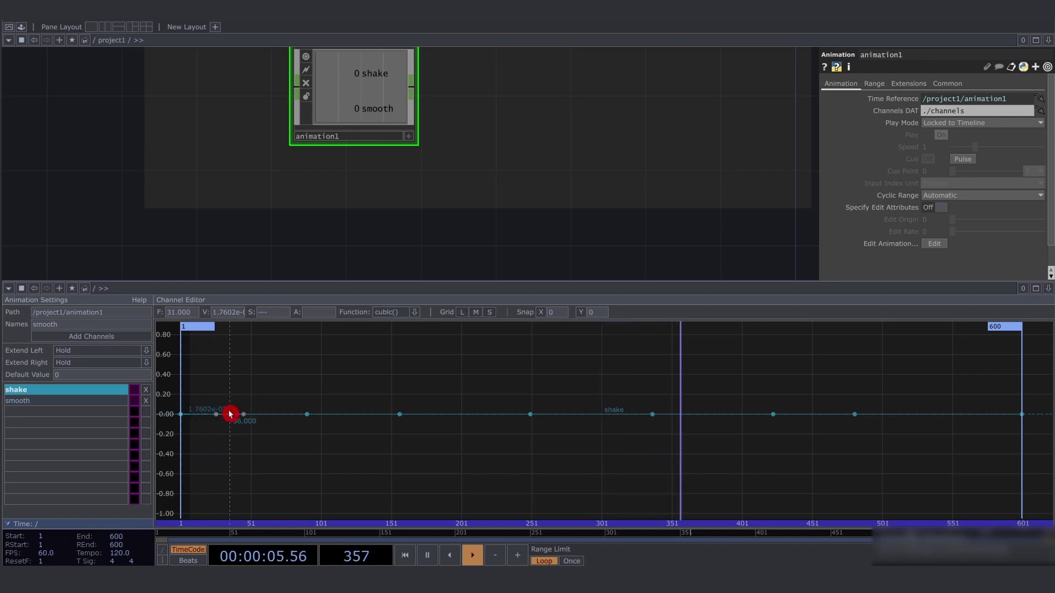
{"action": "mouse_move", "coordinate": [230, 413]}
{"action": "left_mouse_down"}
{"action": "mouse_move", "coordinate": [258, 418]}
{"action": "mouse_move", "coordinate": [217, 420]}
{"action": "left_mouse_up"}
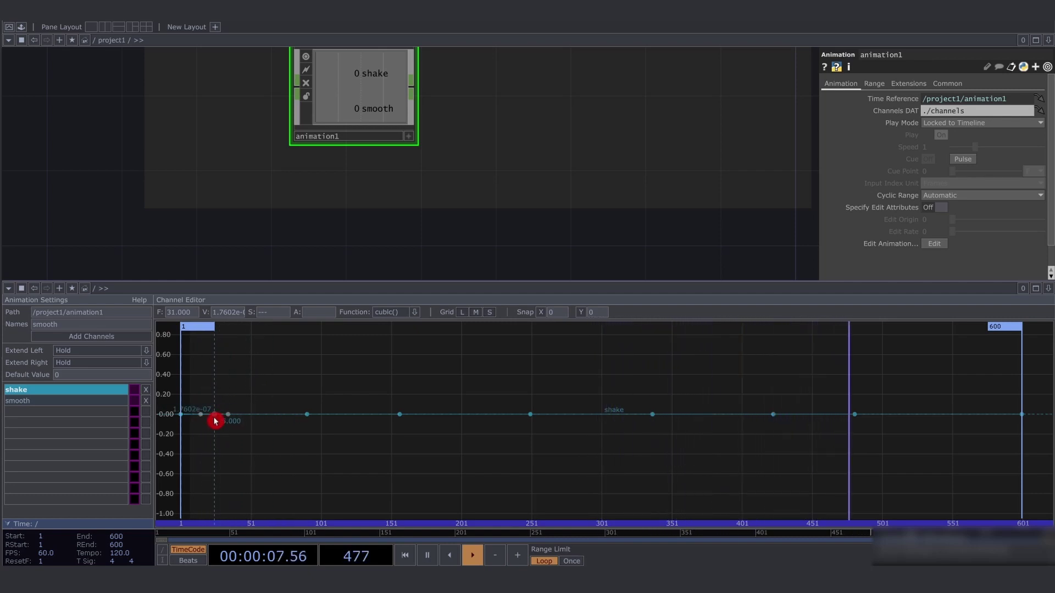
Raise shake's keys at frames 91, 250 and 423 to about 0.65, 0.3 and 0.52 to form three peaks
{"action": "left_click_drag", "start_coordinate": [309, 423], "coordinate": [306, 371]}
{"action": "left_click_drag", "start_coordinate": [531, 414], "coordinate": [534, 394]}
{"action": "left_click_drag", "start_coordinate": [780, 416], "coordinate": [774, 363]}
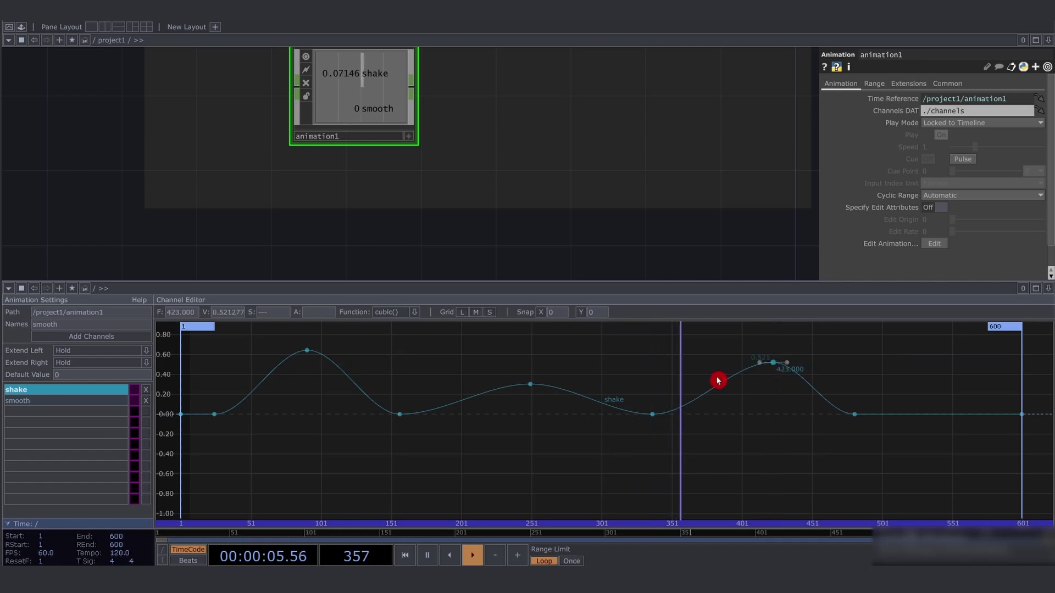
Raise smooth's keys at frames 121, 319 and 471 to about 0.44, 0.58 and 0.43
{"action": "left_click", "coordinate": [73, 400]}
{"action": "left_click", "coordinate": [349, 421]}
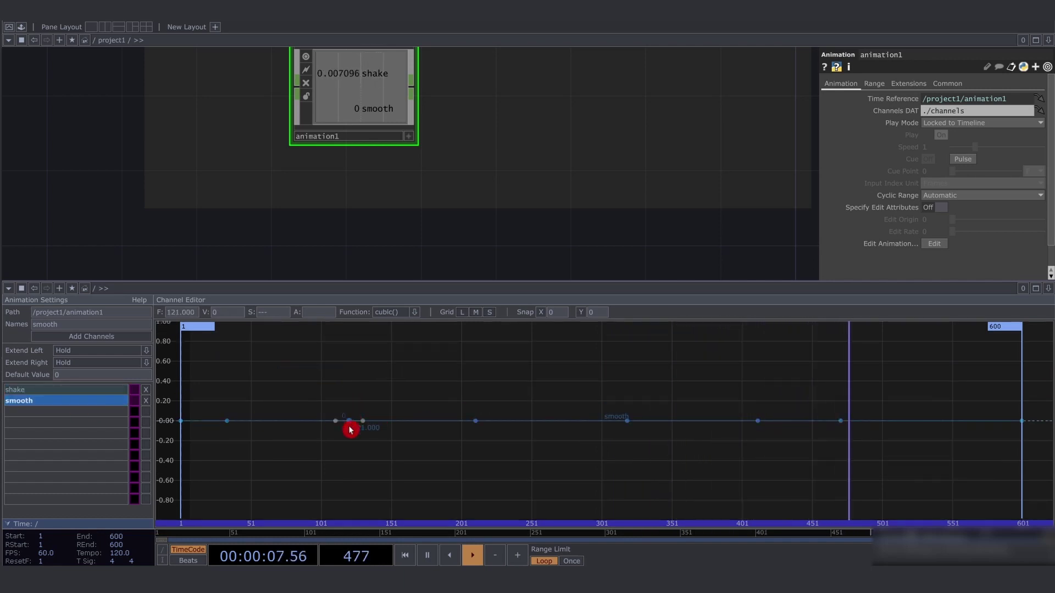
{"action": "left_click_drag", "start_coordinate": [351, 430], "coordinate": [349, 378]}
{"action": "left_click", "coordinate": [628, 422]}
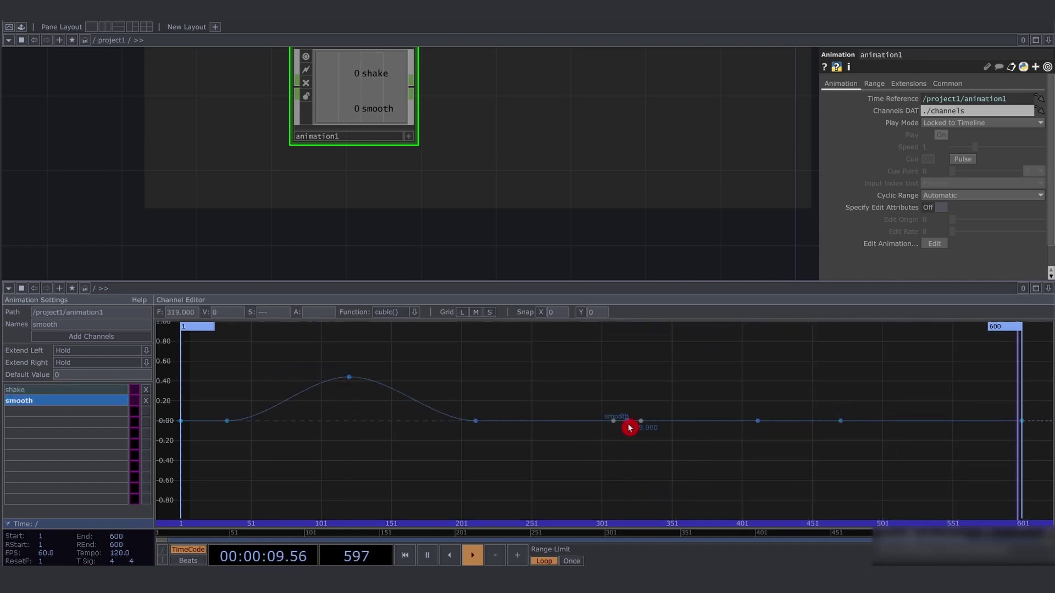
{"action": "left_click_drag", "start_coordinate": [630, 428], "coordinate": [629, 370]}
{"action": "left_click", "coordinate": [843, 423]}
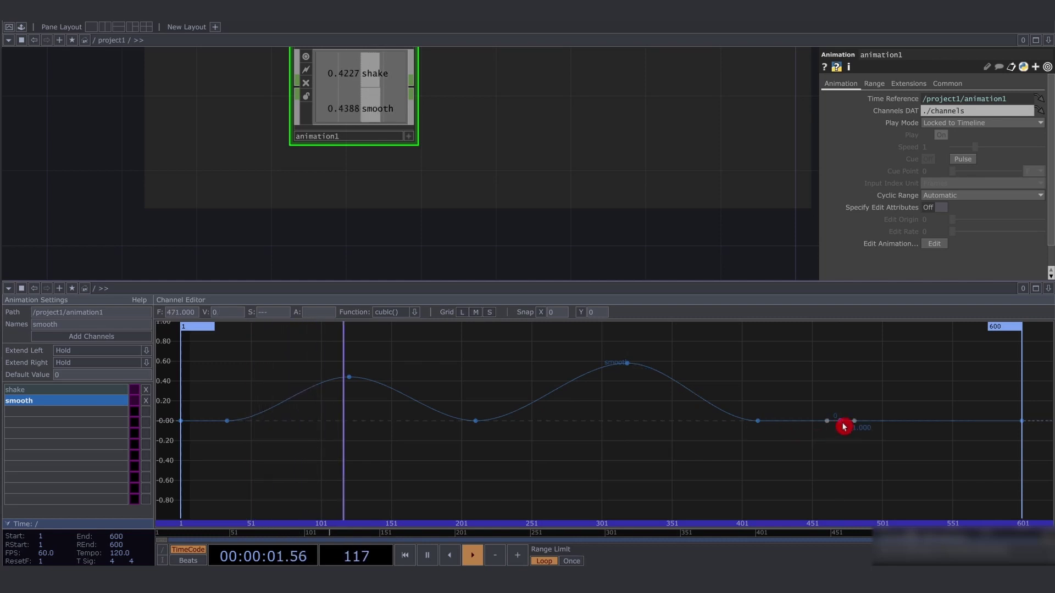
{"action": "left_click_drag", "start_coordinate": [843, 426], "coordinate": [835, 382]}
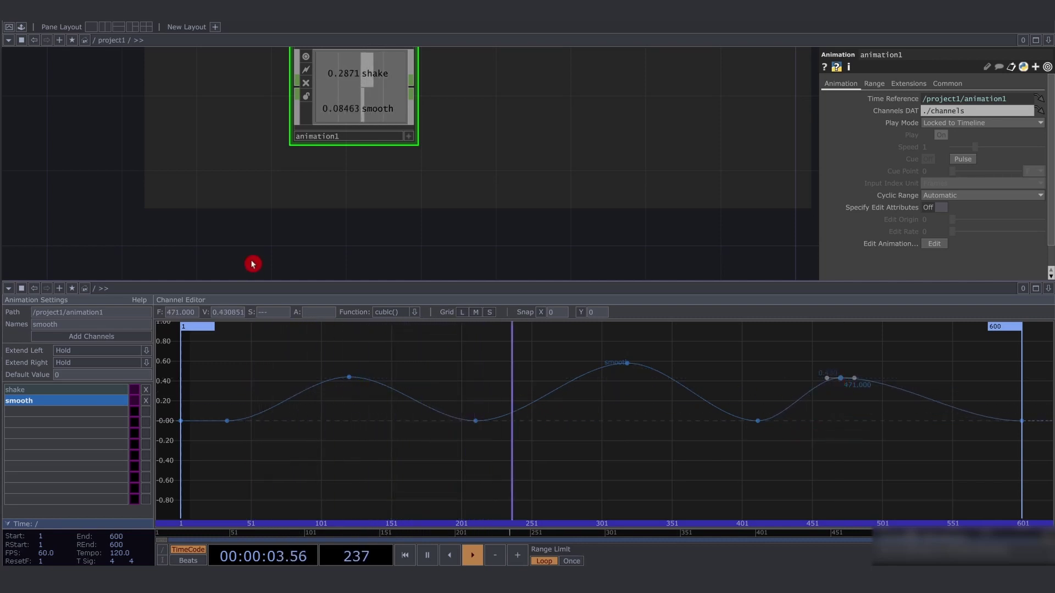
Add a Null CHOP after animation1's channel output inside the 5 Keyframed motion annotation
{"action": "scroll", "coordinate": [253, 264], "scroll_direction": "down", "scroll_amount": 5}
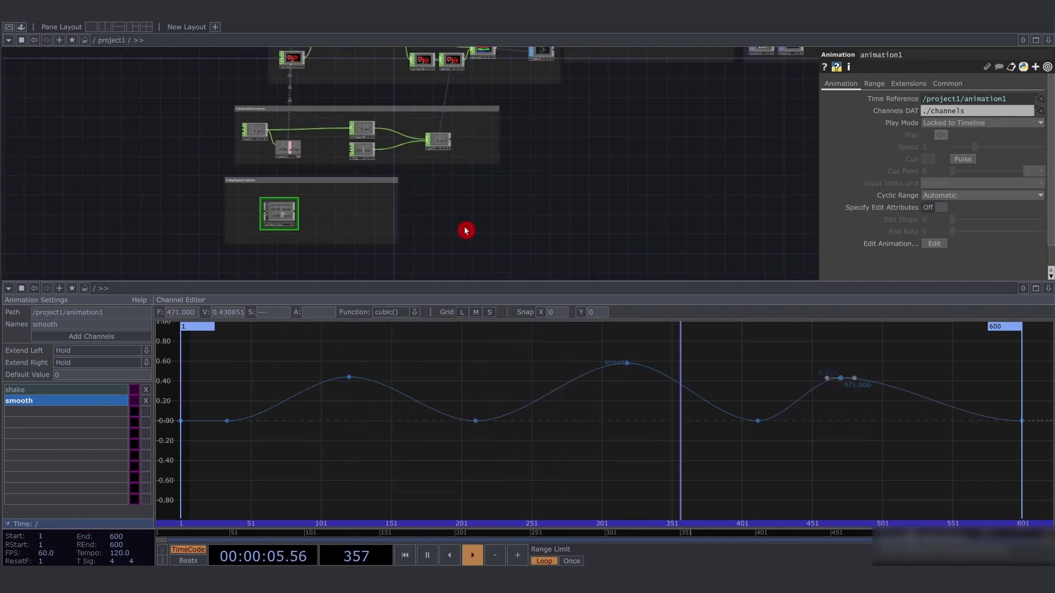
{"action": "left_click_drag", "start_coordinate": [466, 212], "coordinate": [554, 221]}
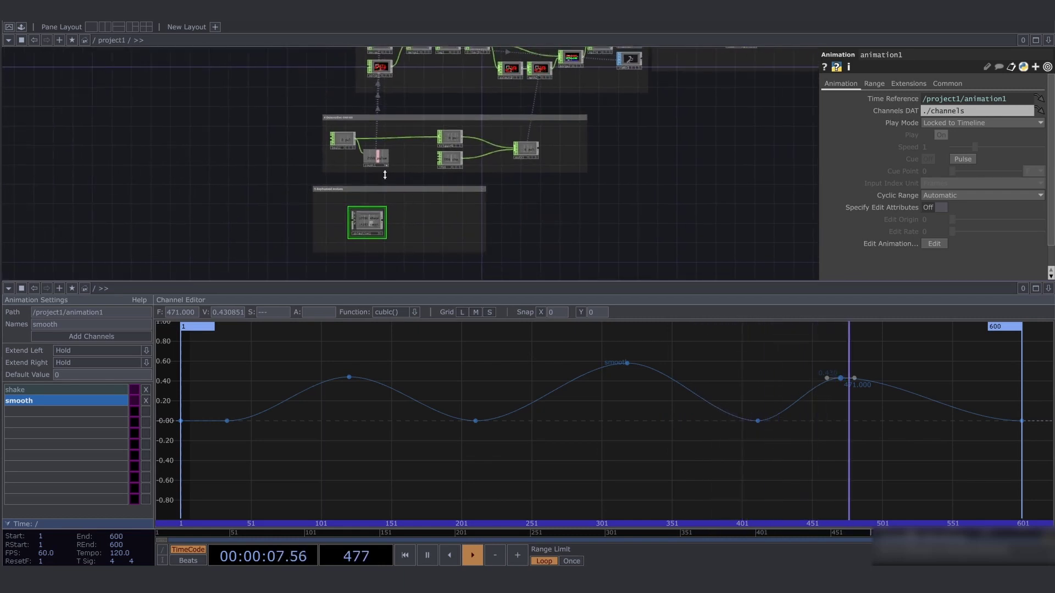
{"action": "scroll", "coordinate": [416, 141], "scroll_direction": "up", "scroll_amount": 3}
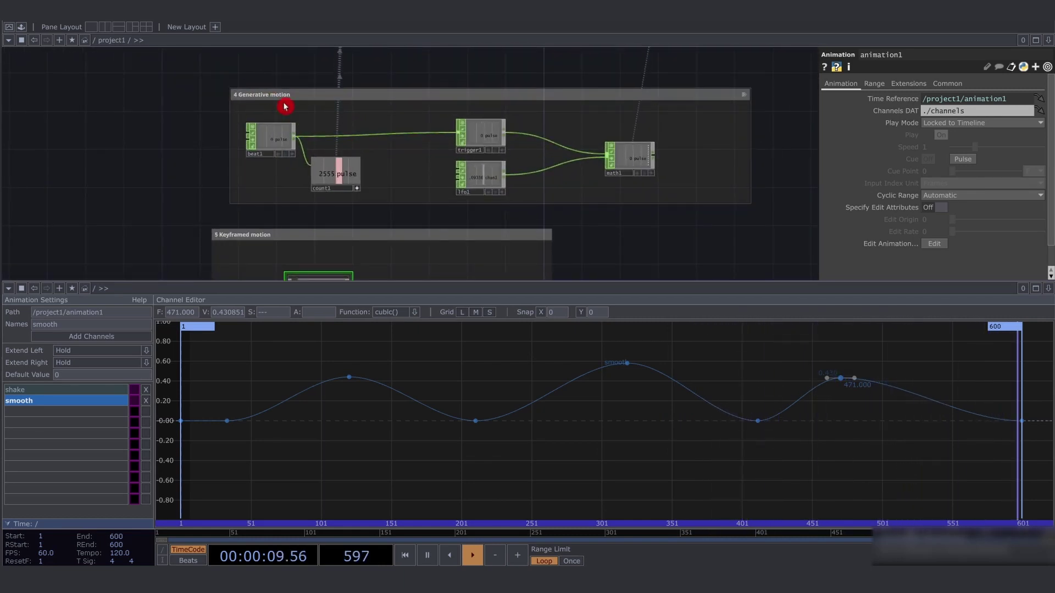
{"action": "left_click_drag", "start_coordinate": [634, 243], "coordinate": [615, 173]}
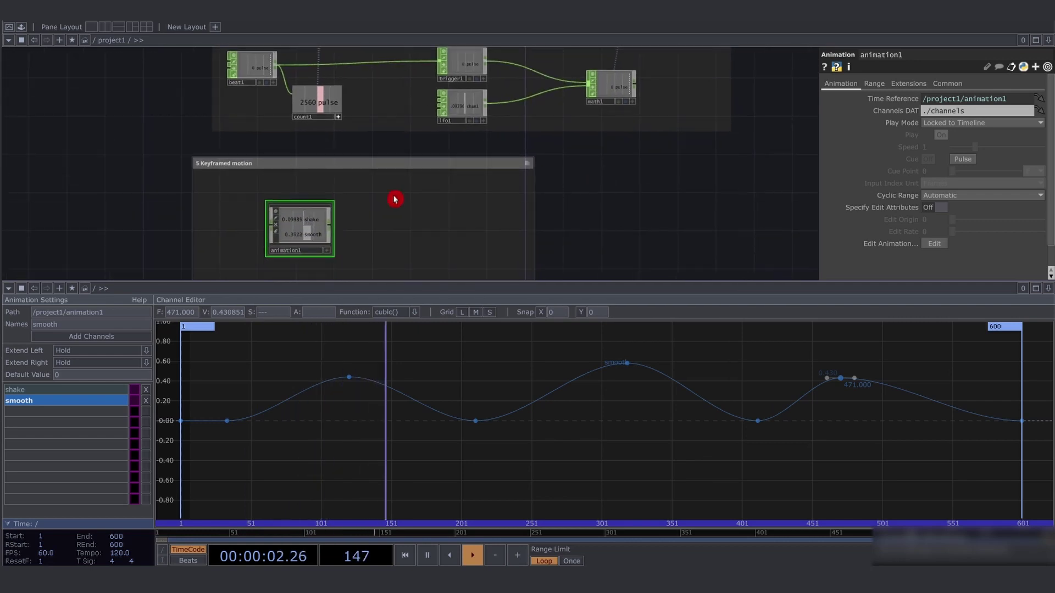
{"action": "right_click", "coordinate": [332, 227]}
{"action": "left_click", "coordinate": [388, 228]}
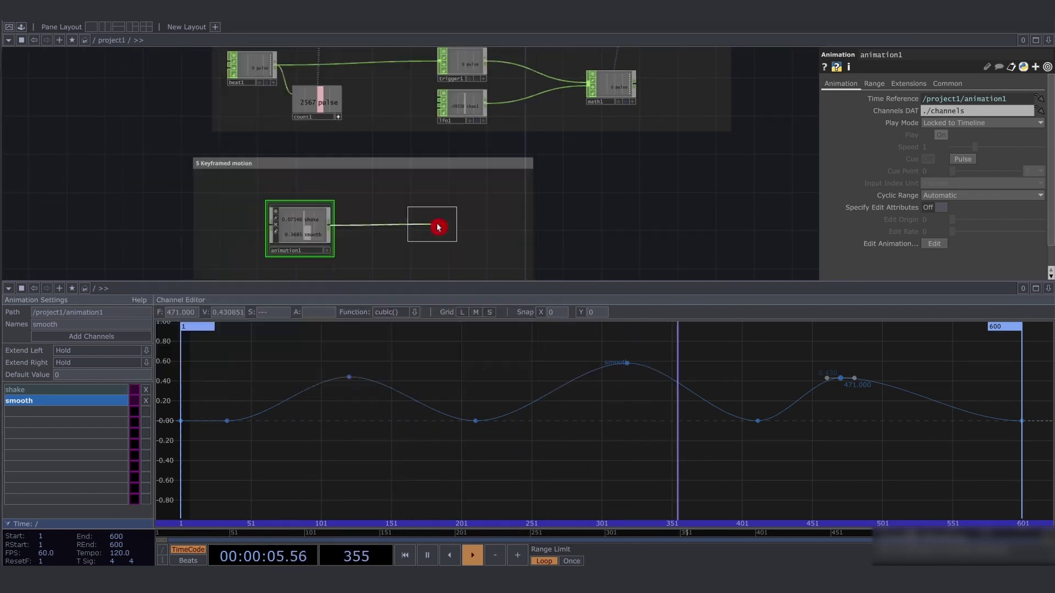
{"action": "left_click", "coordinate": [438, 226]}
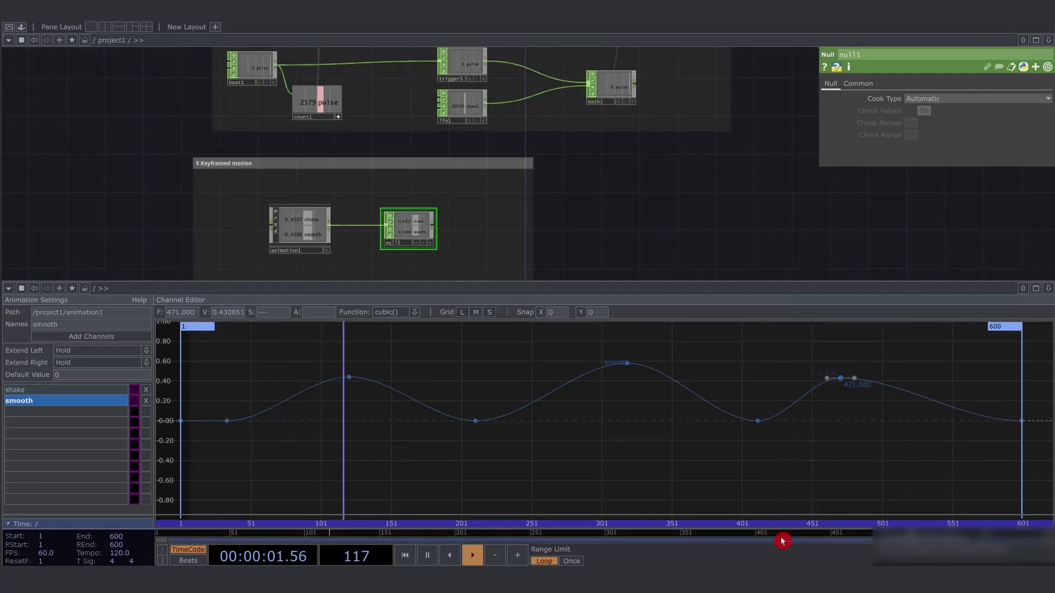
Collapse the channel editor pane to enlarge the network view and make null5's viewer active
{"action": "left_click_drag", "start_coordinate": [781, 539], "coordinate": [780, 540]}
{"action": "left_click_drag", "start_coordinate": [623, 416], "coordinate": [618, 339]}
{"action": "scroll", "coordinate": [437, 392], "scroll_direction": "up", "scroll_amount": 5}
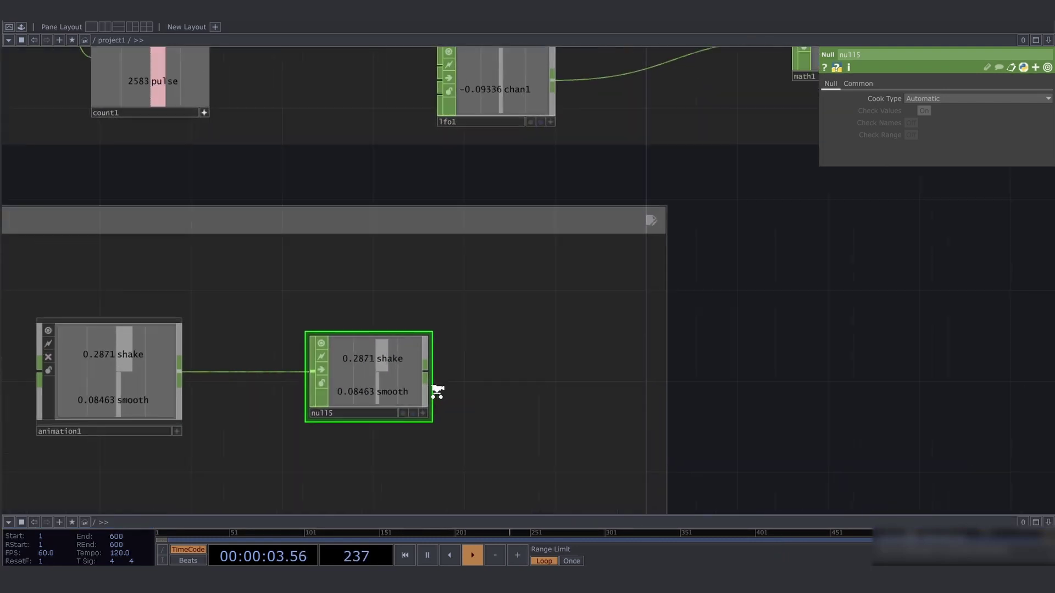
{"action": "scroll", "coordinate": [437, 392], "scroll_direction": "up", "scroll_amount": 1}
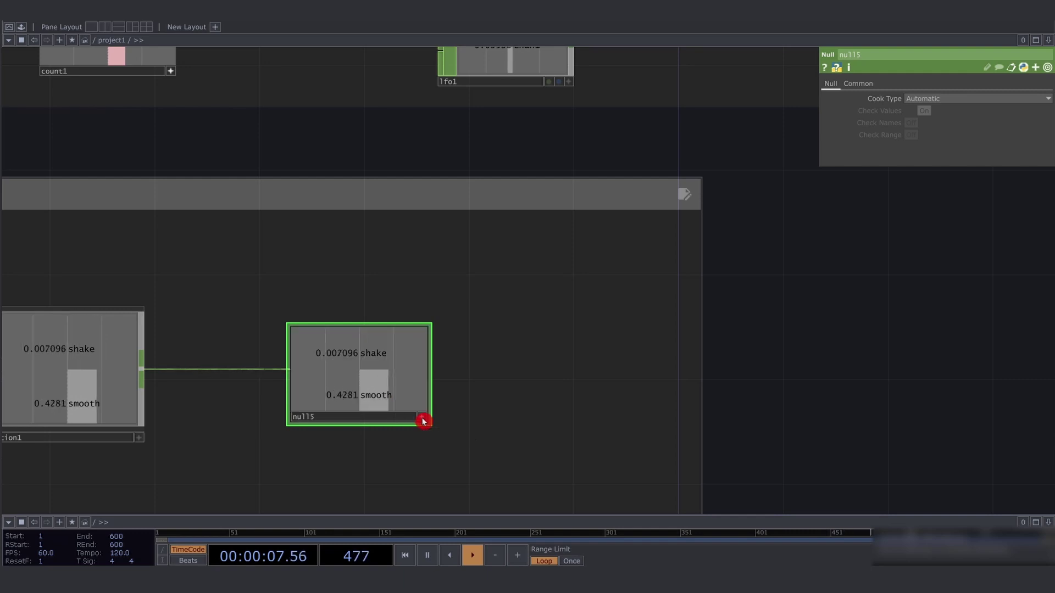
{"action": "scroll", "coordinate": [438, 414], "scroll_direction": "down", "scroll_amount": 4}
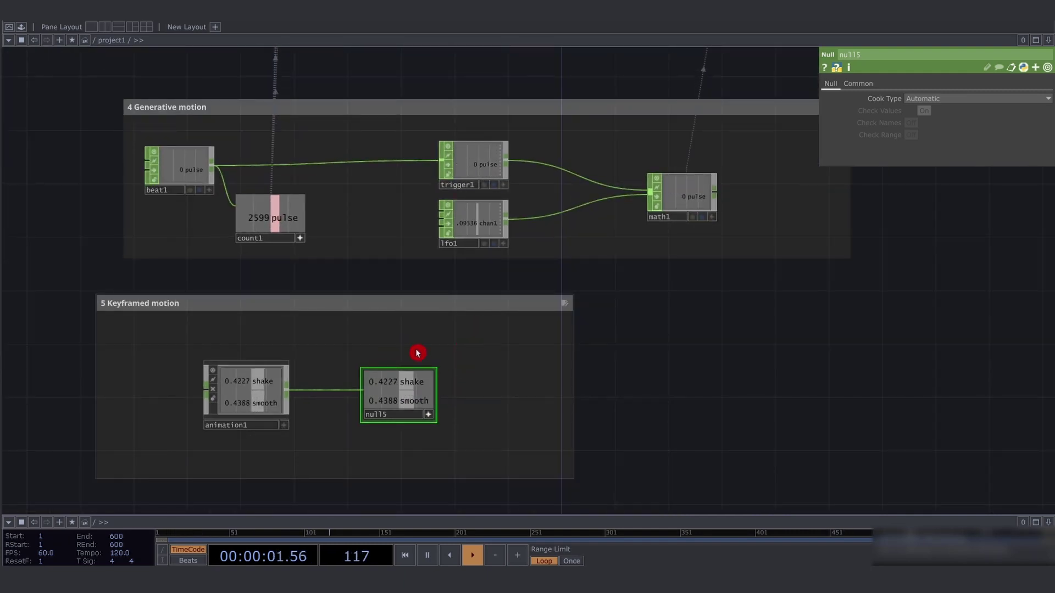
Link lfo1's Amplitude to null5's shake channel with a CHOP reference
{"action": "scroll", "coordinate": [488, 237], "scroll_direction": "up", "scroll_amount": 4}
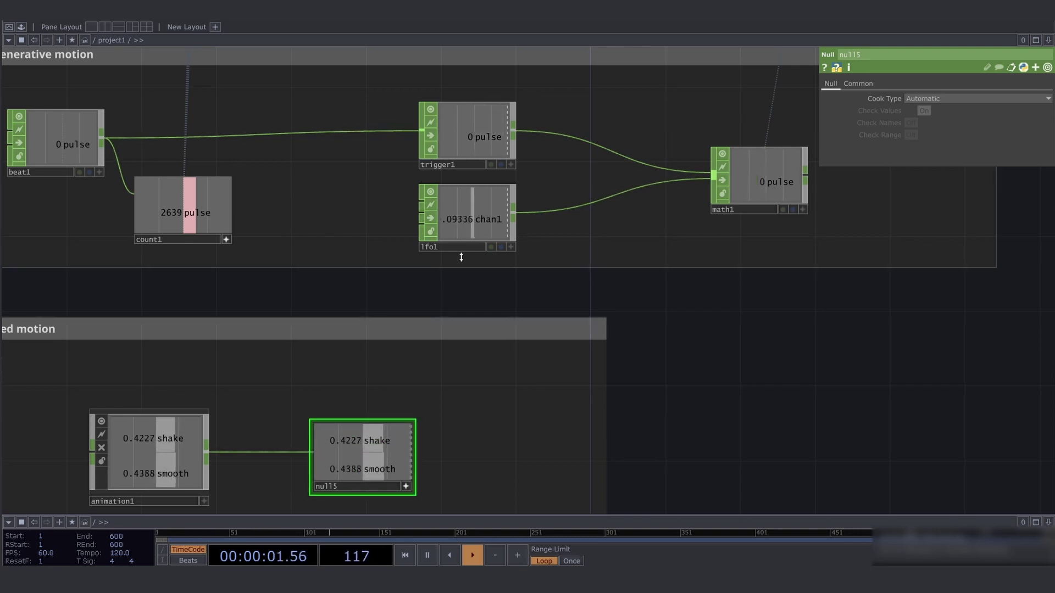
{"action": "left_click", "coordinate": [477, 234]}
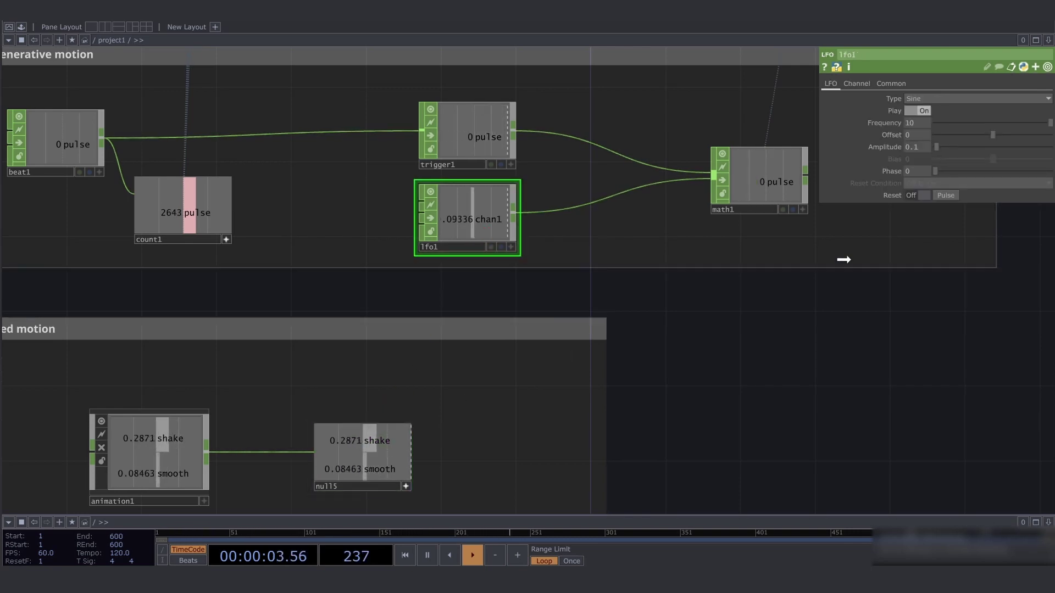
{"action": "left_click_drag", "start_coordinate": [917, 147], "coordinate": [918, 147]}
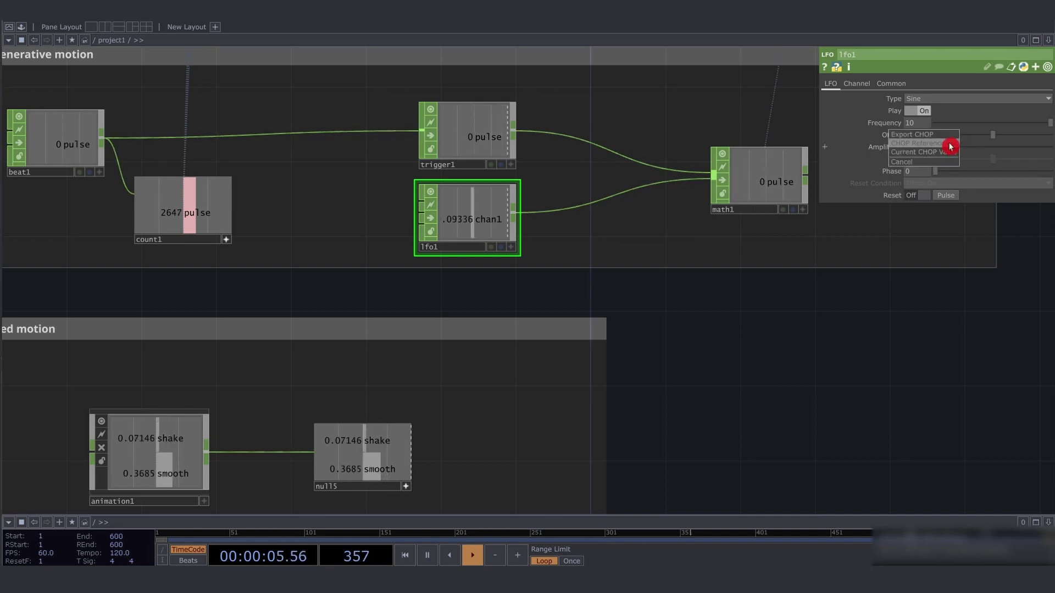
{"action": "left_click", "coordinate": [950, 145]}
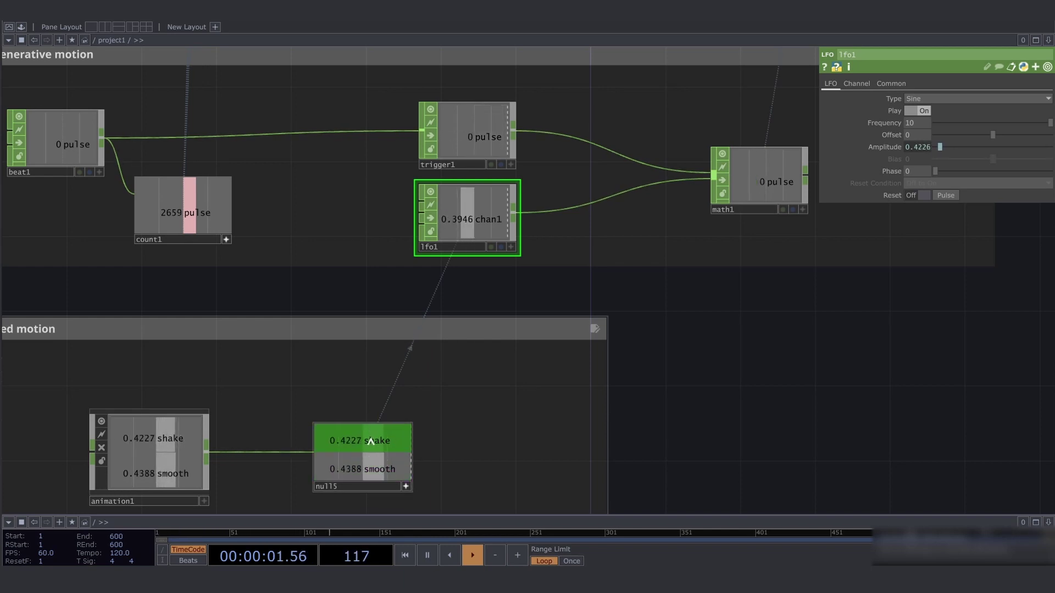
{"action": "left_click", "coordinate": [462, 199]}
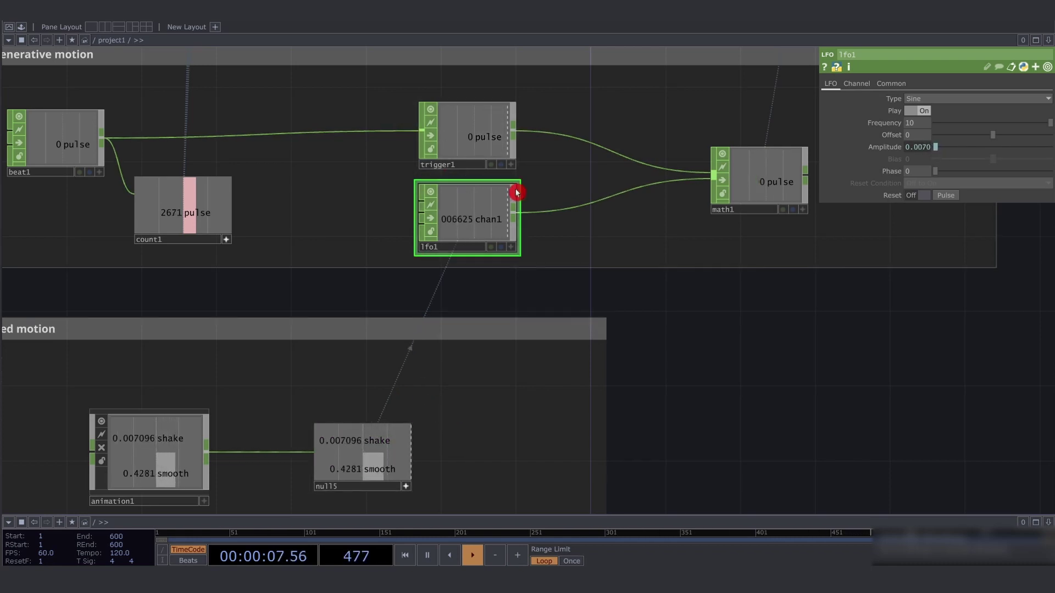
{"action": "left_click_drag", "start_coordinate": [568, 233], "coordinate": [534, 234]}
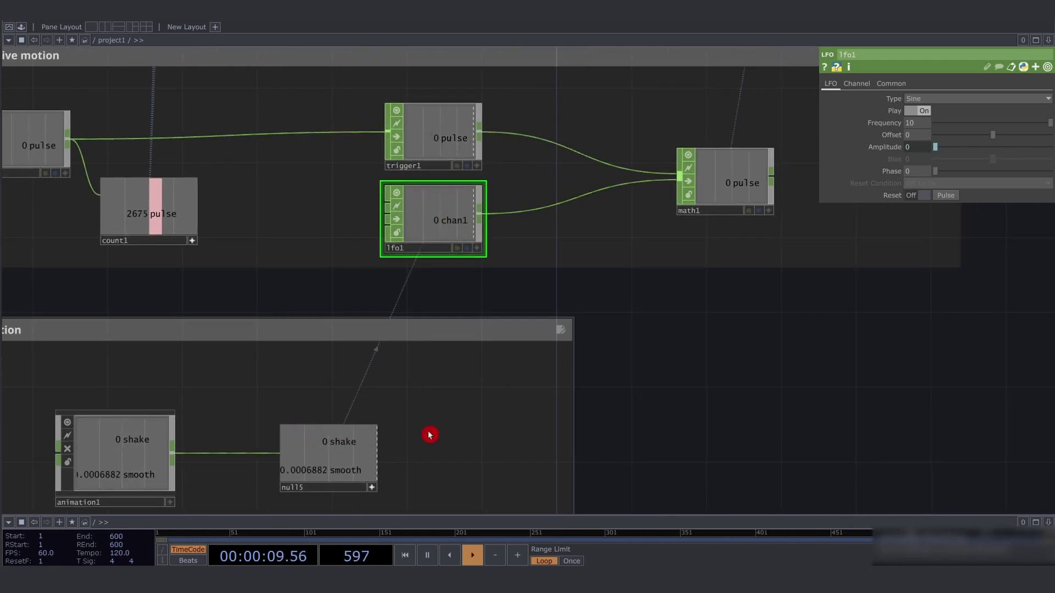
Link both Lag values of lag1 to null5's smooth channel using op('null5')['smooth']
{"action": "scroll", "coordinate": [442, 458], "scroll_direction": "down", "scroll_amount": 6}
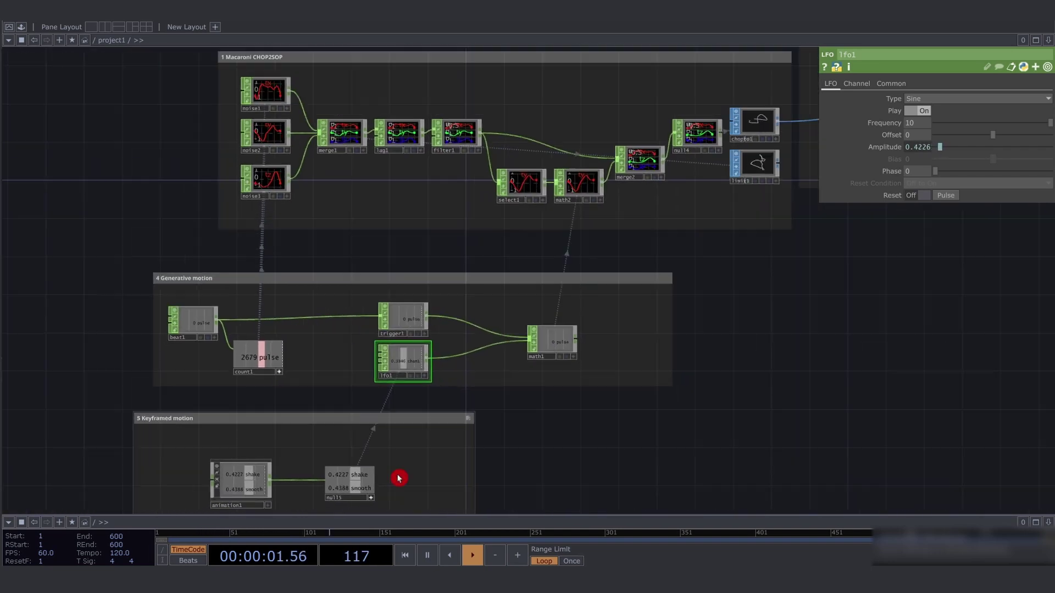
{"action": "left_click", "coordinate": [404, 134]}
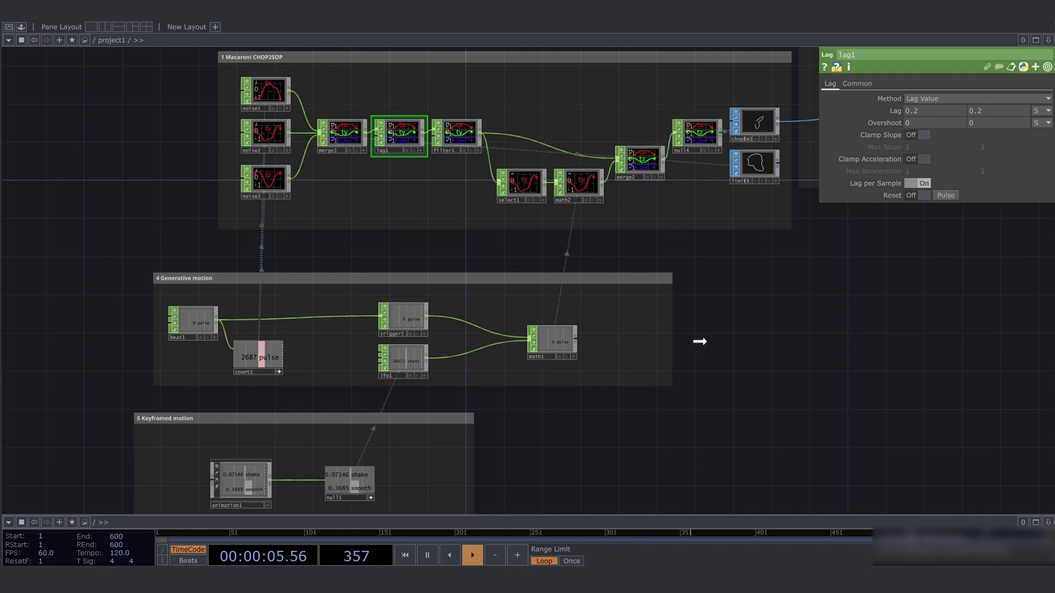
{"action": "left_click_drag", "start_coordinate": [927, 108], "coordinate": [935, 111]}
{"action": "left_click", "coordinate": [939, 104]}
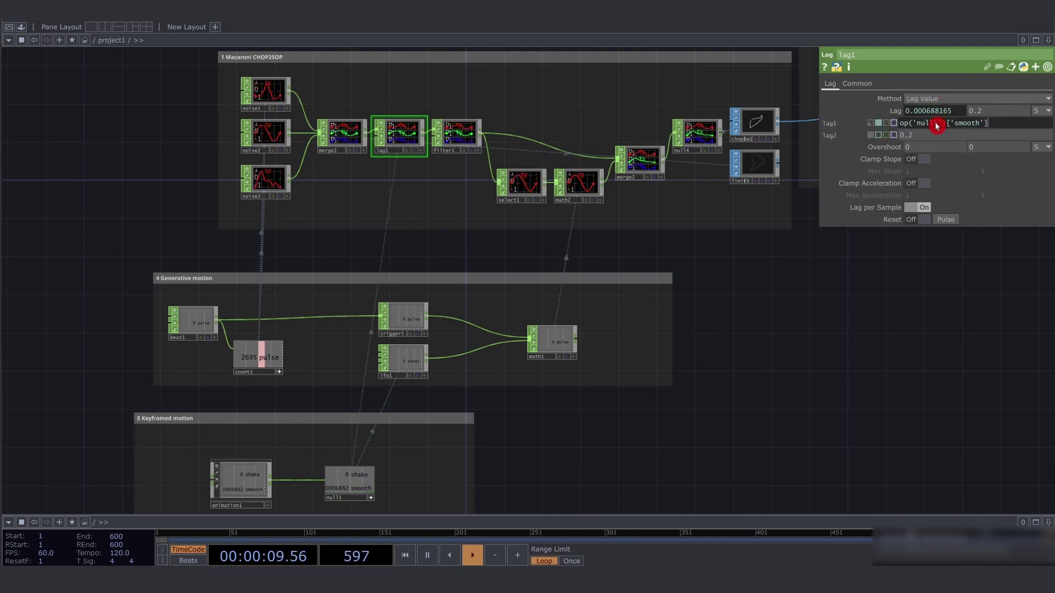
{"action": "left_click", "coordinate": [922, 136]}
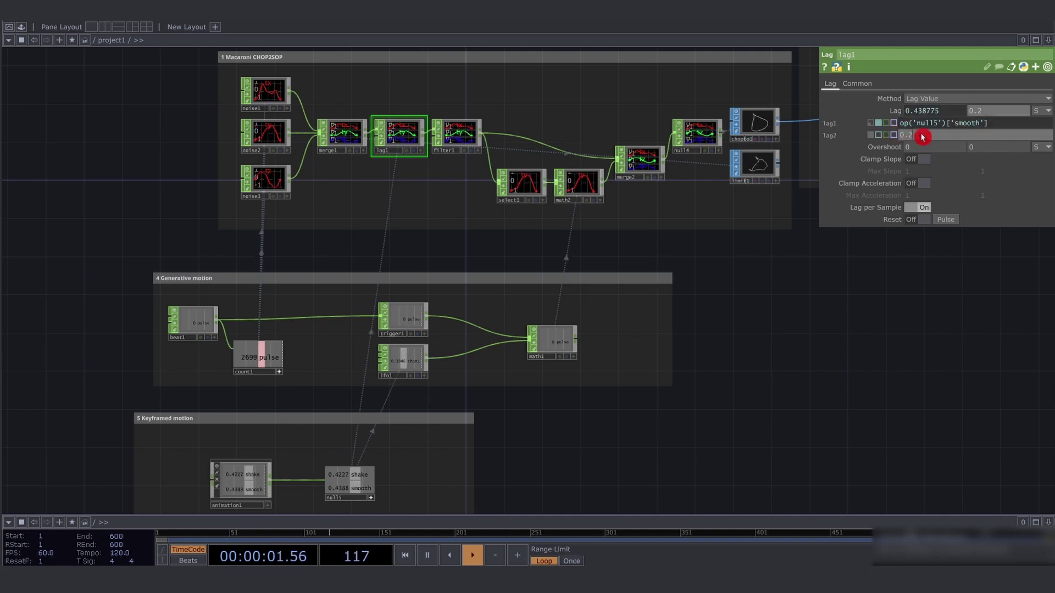
{"action": "key", "text": "Return"}
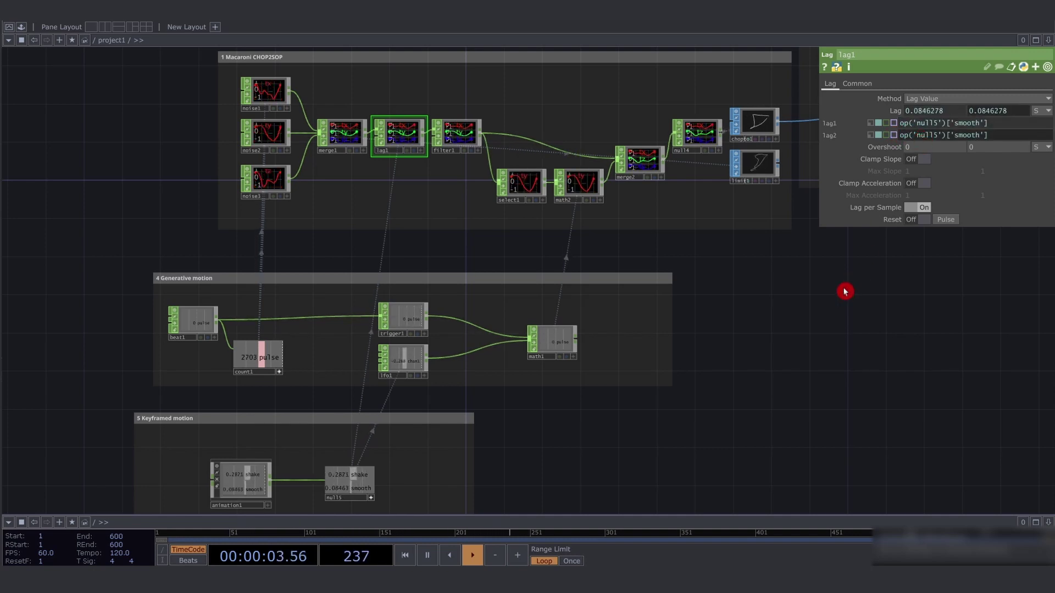
{"action": "left_click_drag", "start_coordinate": [866, 327], "coordinate": [744, 311]}
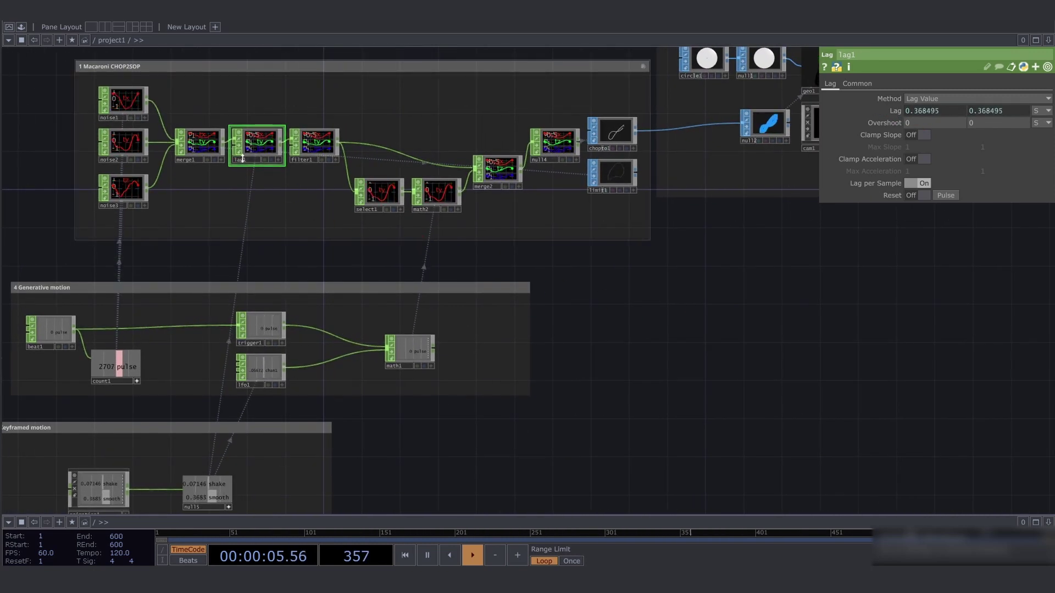
Add a Movie File Out TOP after comp1 inside the 6 Recording annotation and set its Video Codec to MPEG 4 (Part 2)
{"action": "scroll", "coordinate": [242, 158], "scroll_direction": "up", "scroll_amount": 6}
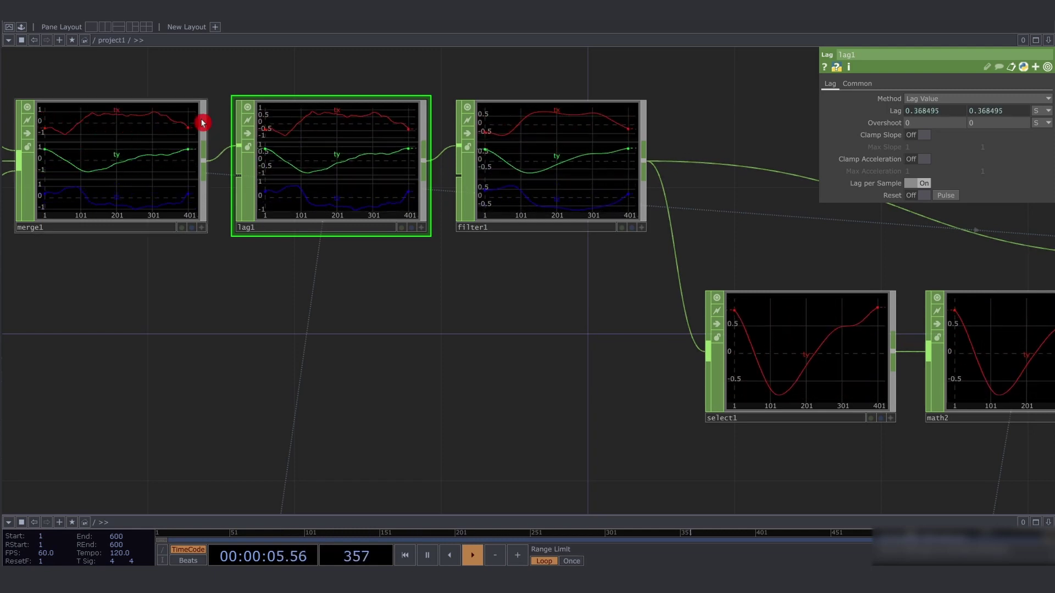
{"action": "scroll", "coordinate": [174, 238], "scroll_direction": "down", "scroll_amount": 10}
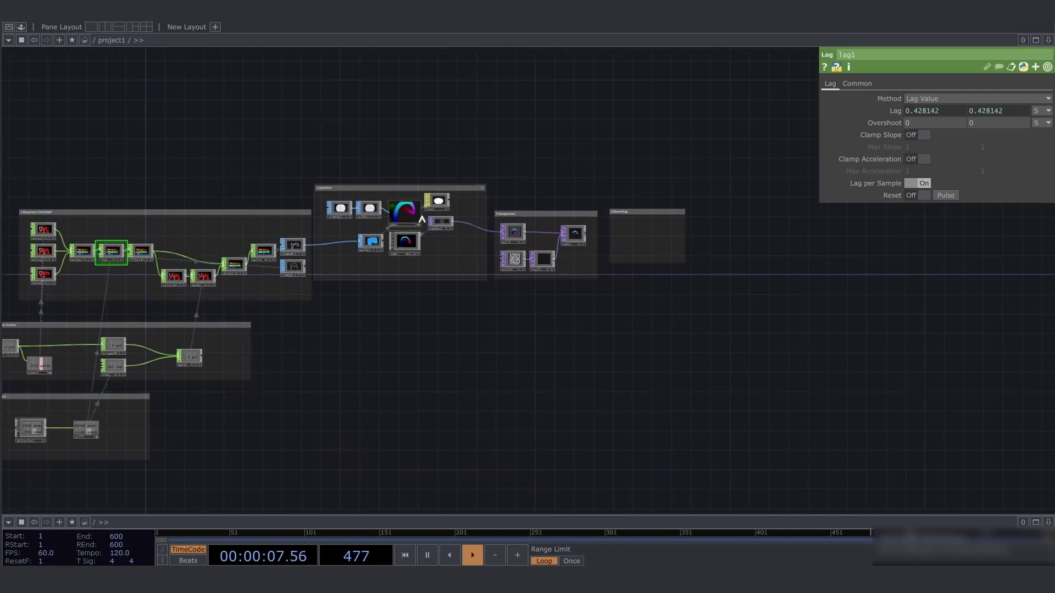
{"action": "scroll", "coordinate": [624, 252], "scroll_direction": "up", "scroll_amount": 8}
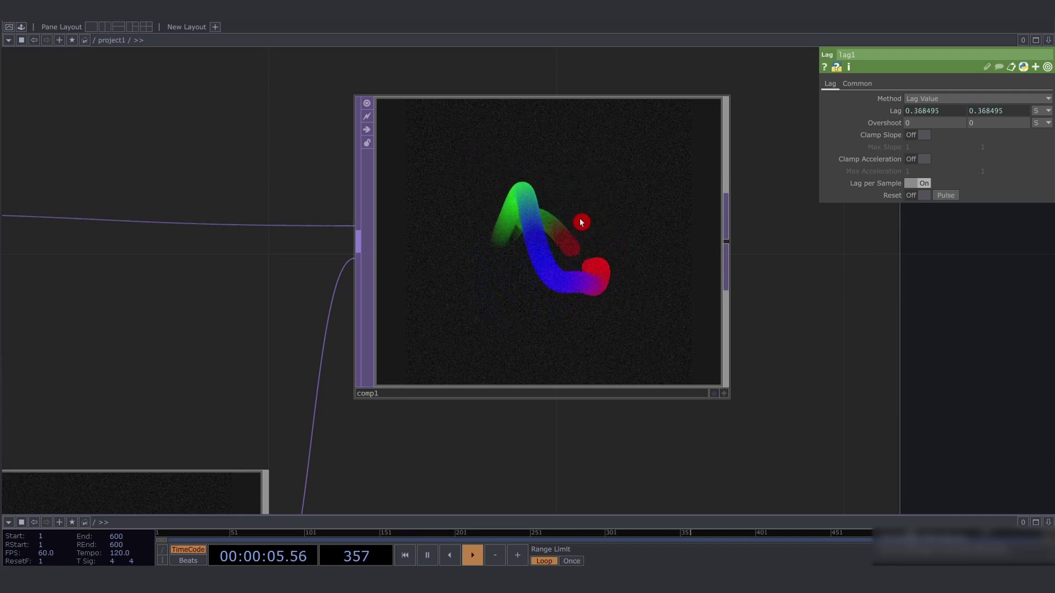
{"action": "scroll", "coordinate": [549, 231], "scroll_direction": "down", "scroll_amount": 6}
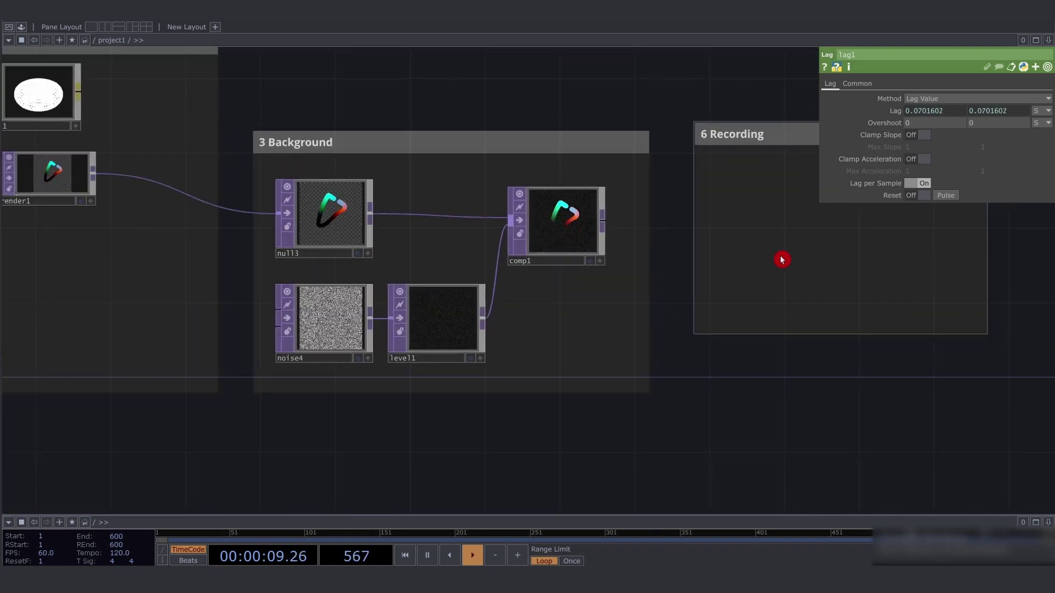
{"action": "left_click_drag", "start_coordinate": [781, 260], "coordinate": [590, 236]}
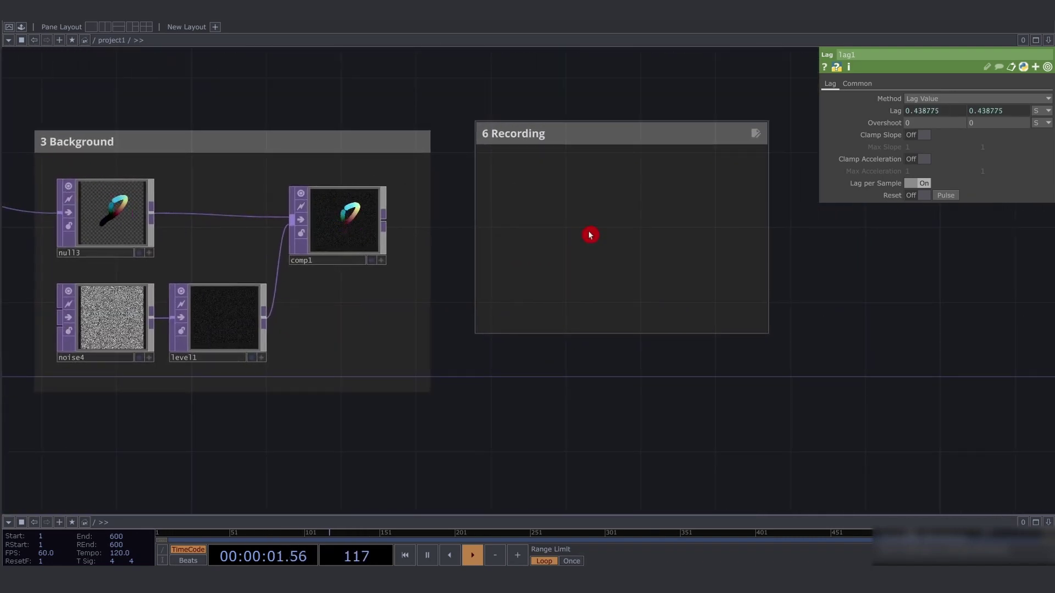
{"action": "right_click", "coordinate": [386, 224]}
{"action": "type", "text": "movie"}
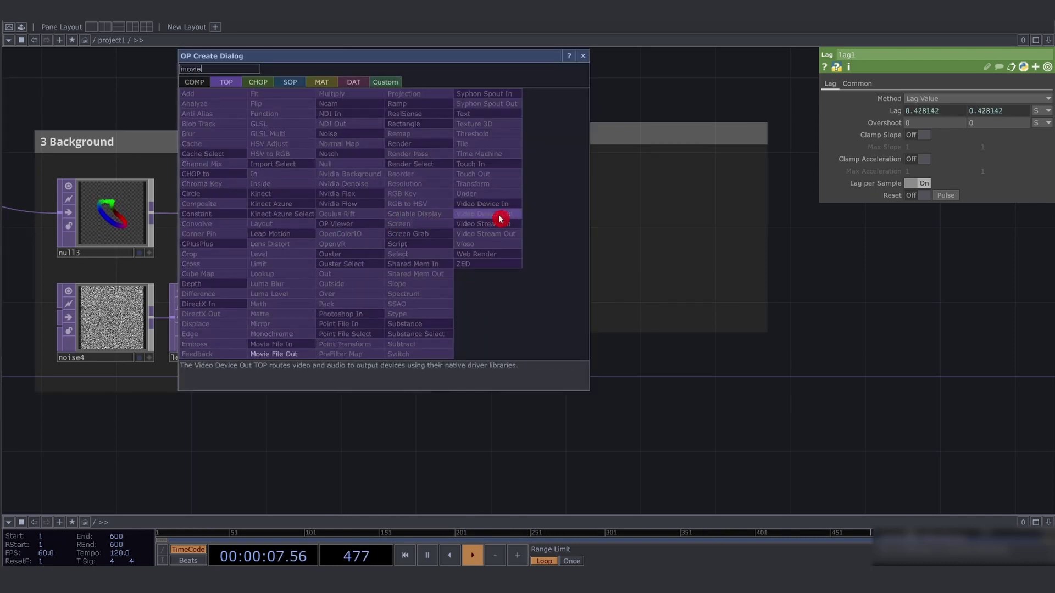
{"action": "left_click", "coordinate": [297, 352]}
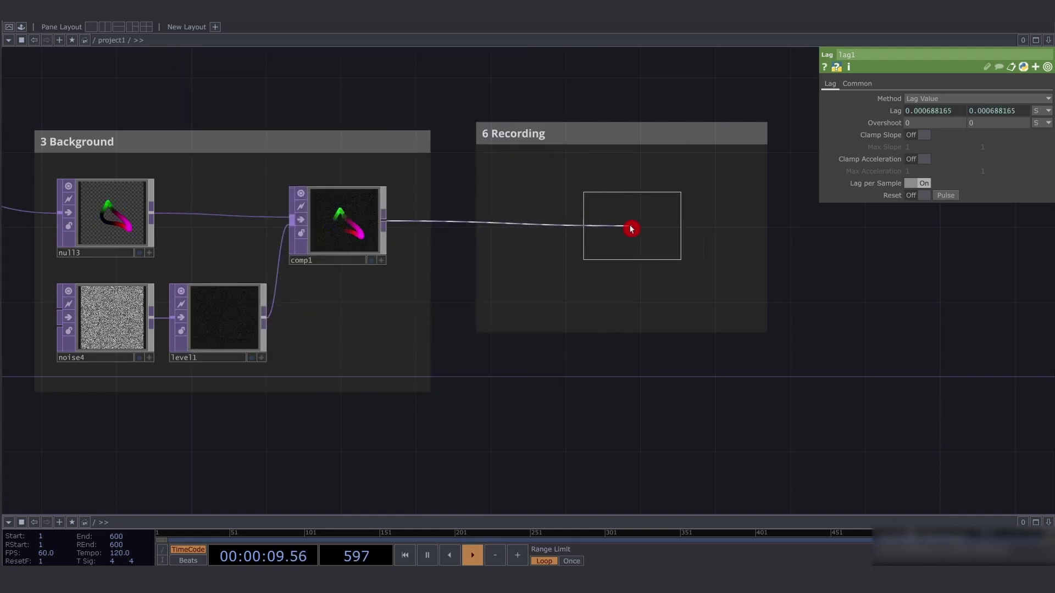
{"action": "left_click", "coordinate": [630, 229]}
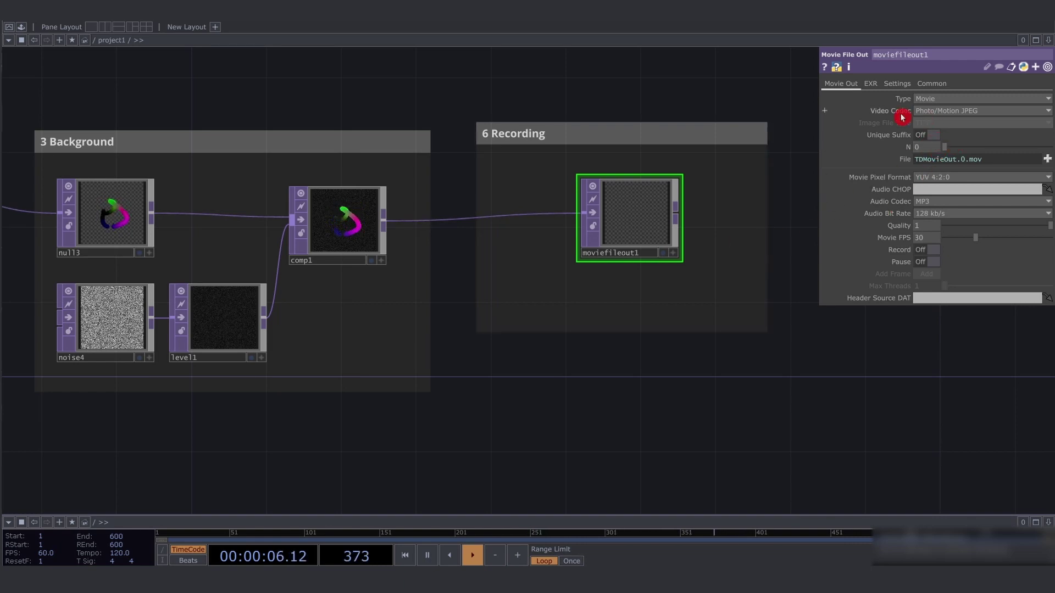
{"action": "left_click", "coordinate": [962, 113]}
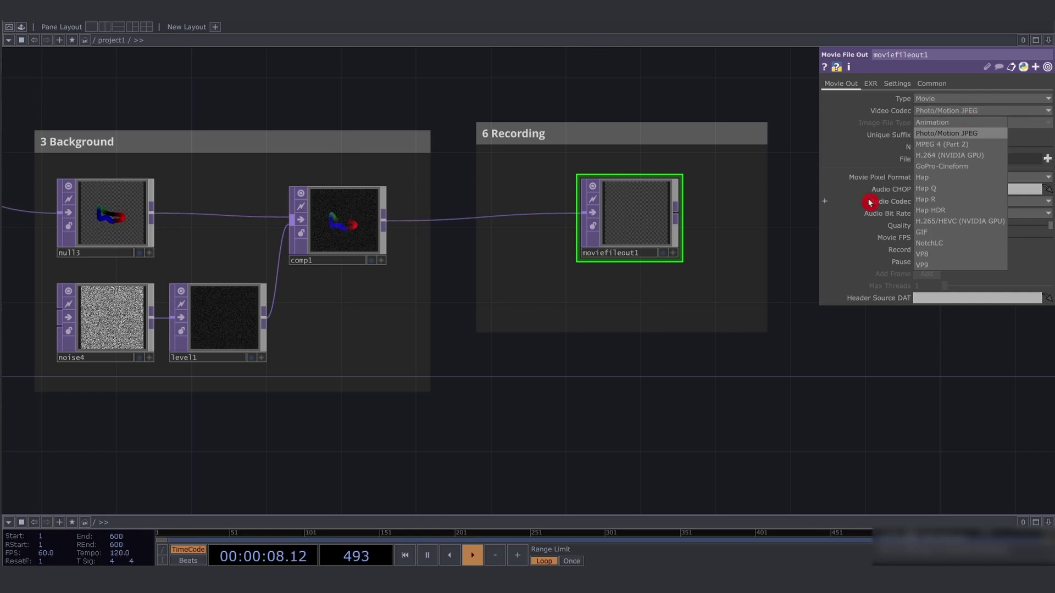
{"action": "left_click", "coordinate": [992, 146]}
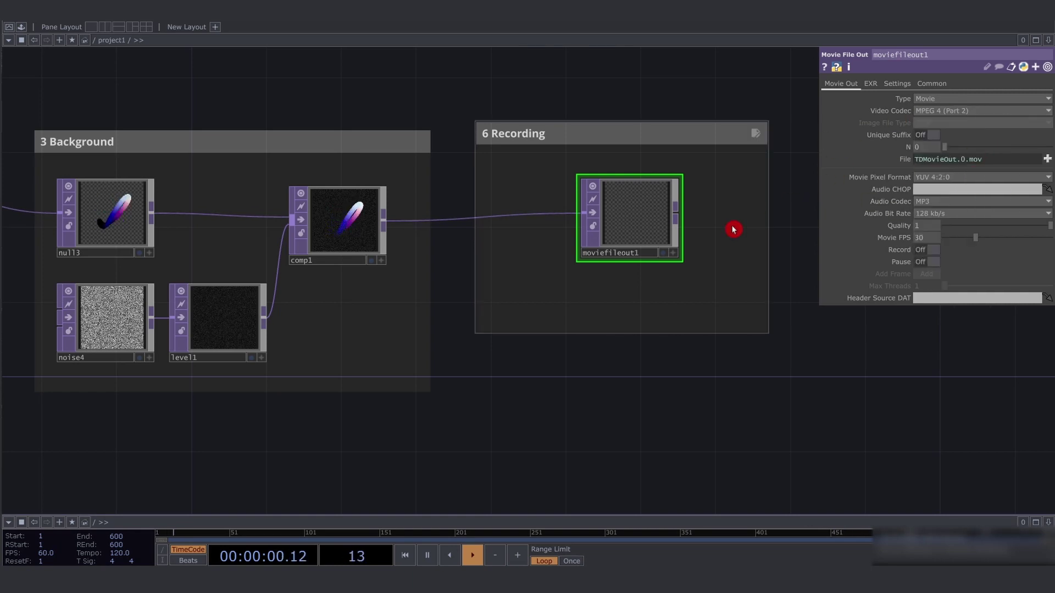
Pause the timeline, set its Range Limit to Once, and restart playback from the first frame
{"action": "left_click_drag", "start_coordinate": [728, 213], "coordinate": [704, 209]}
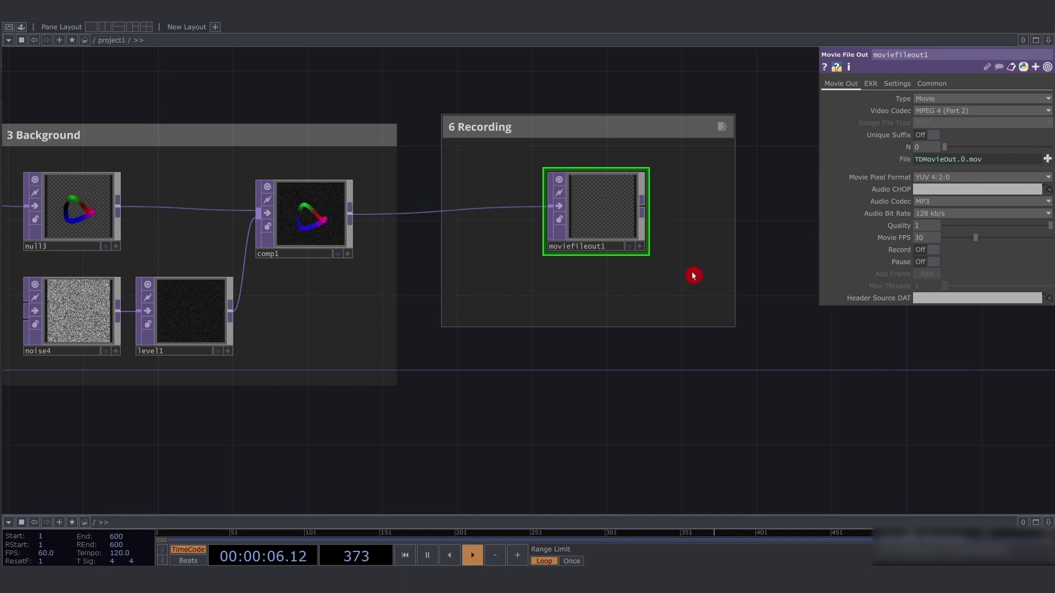
{"action": "key", "text": "space"}
{"action": "key", "text": "space"}
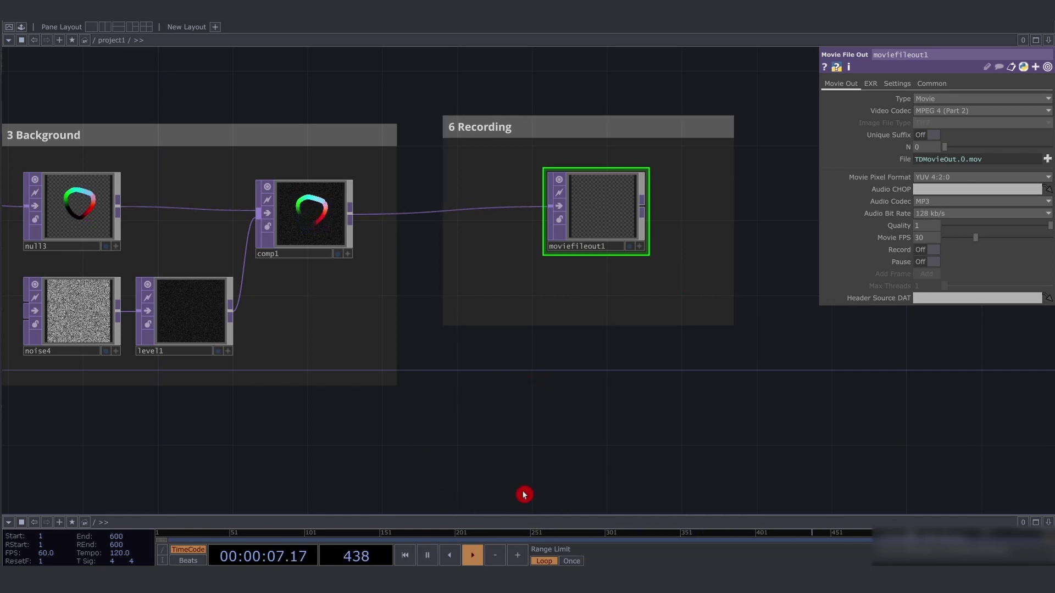
{"action": "key", "text": "space"}
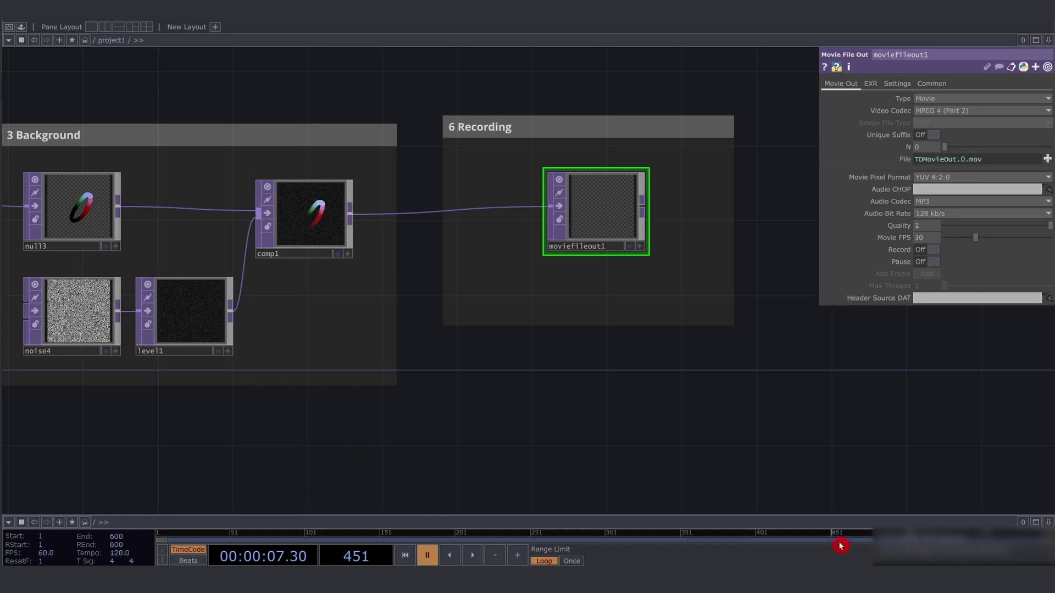
{"action": "left_click", "coordinate": [575, 561]}
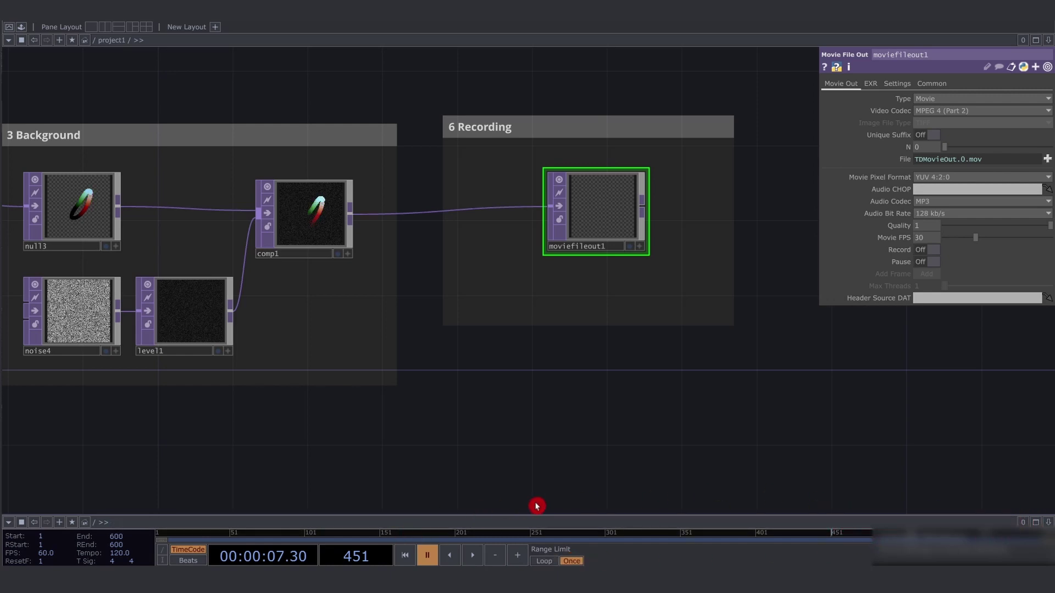
{"action": "left_click", "coordinate": [405, 556]}
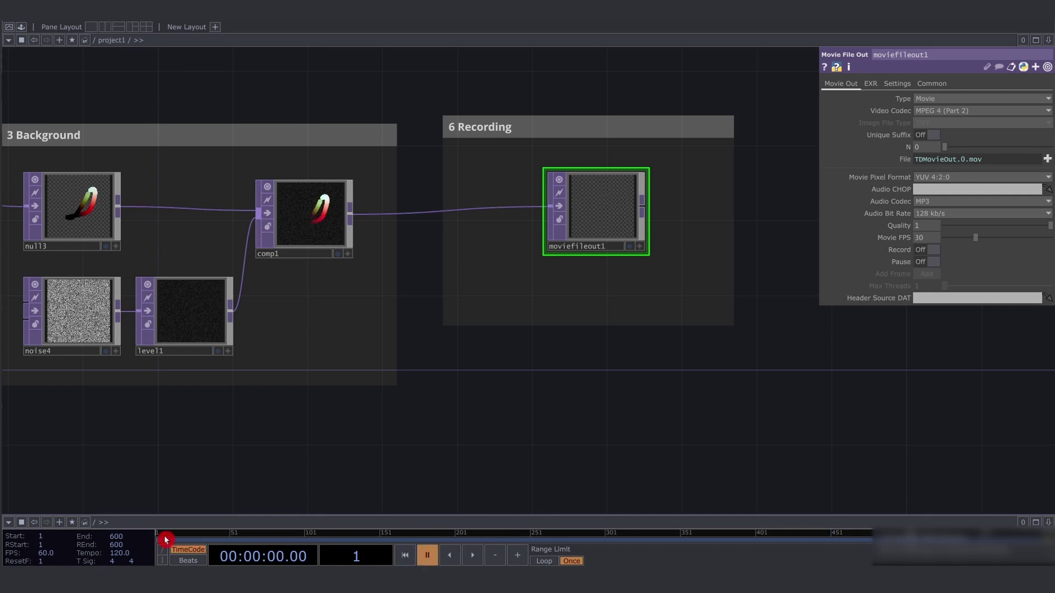
{"action": "key", "text": "space"}
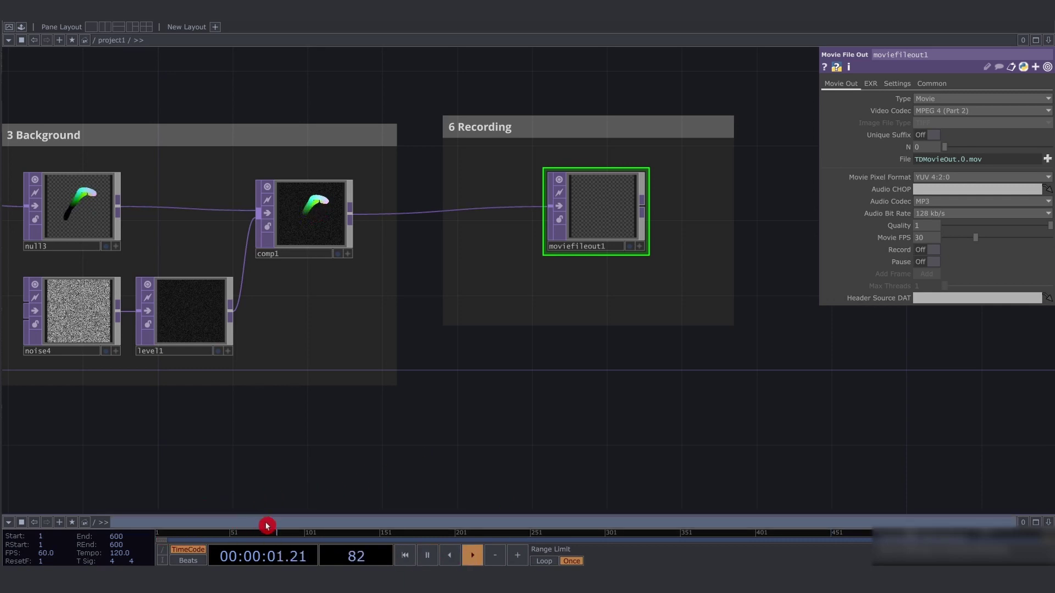